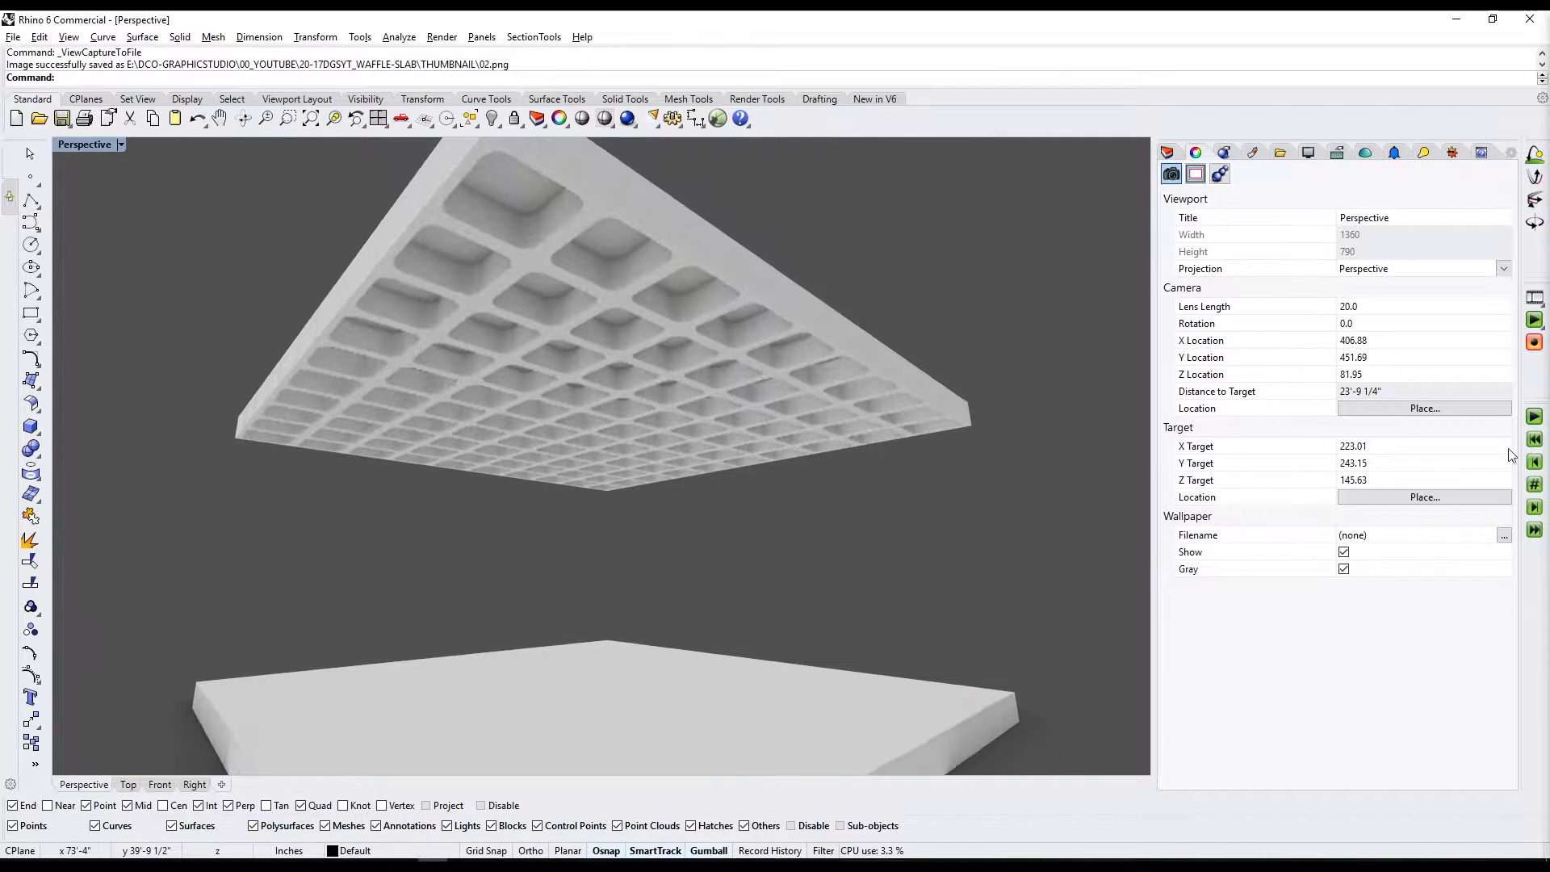
- Select all the solid polysurfaces of both waffle slabs and hide them
scroll(840, 364, down, 6)
right_drag(767, 367, 767, 424)
drag(356, 271, 1105, 687)
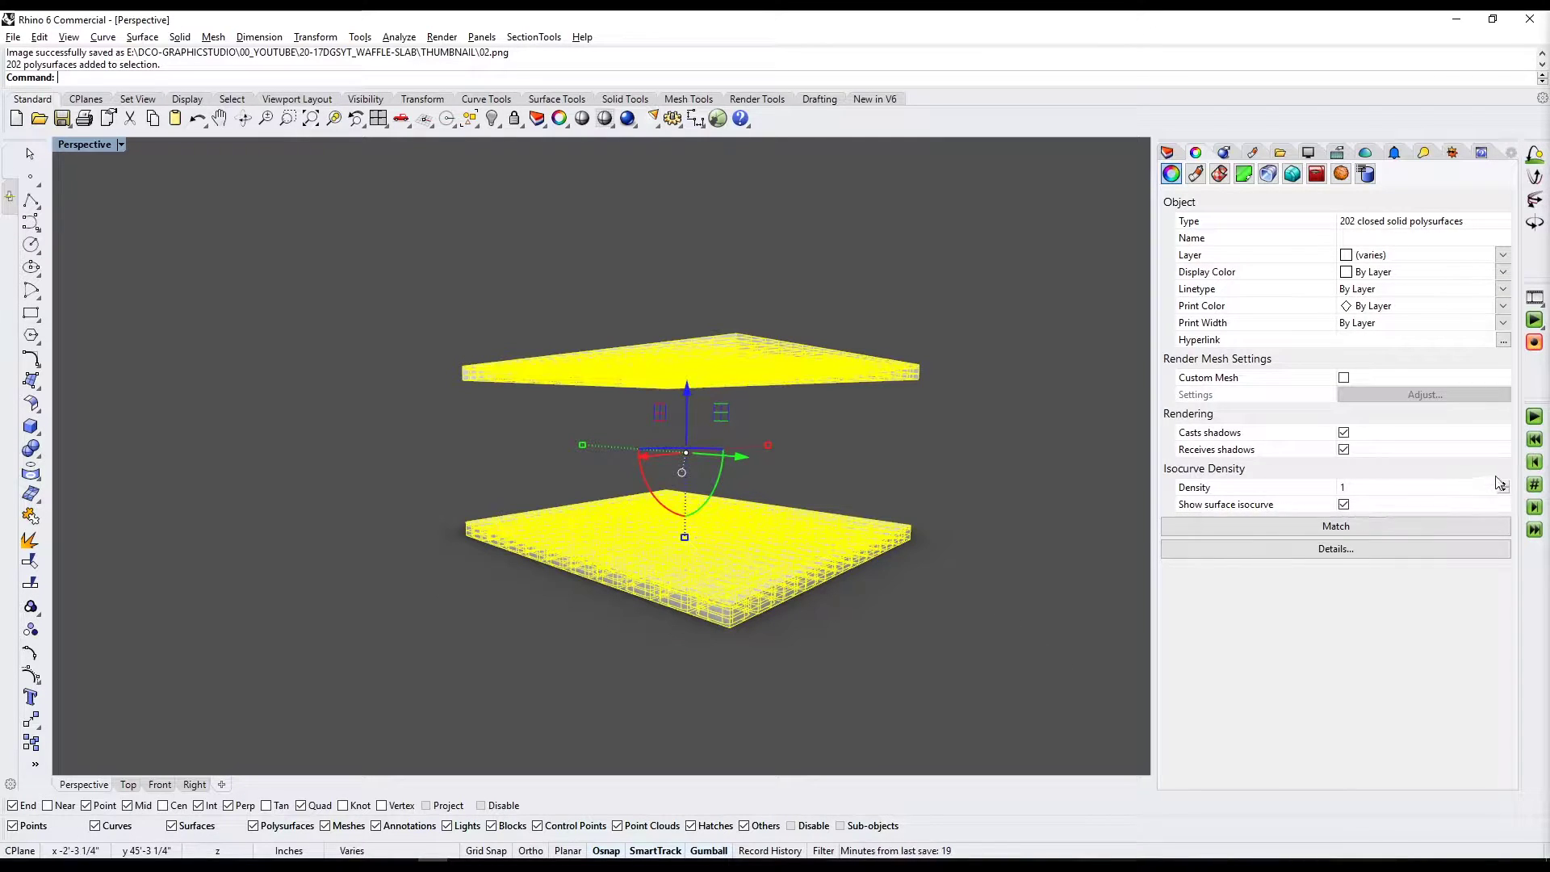
key(ctrl+h)
- Examine the underside of the previewed waffle slab grid from several angles
scroll(745, 572, up, 4)
right_drag(745, 575, 737, 441)
scroll(714, 481, up, 2)
key(alt+Tab)
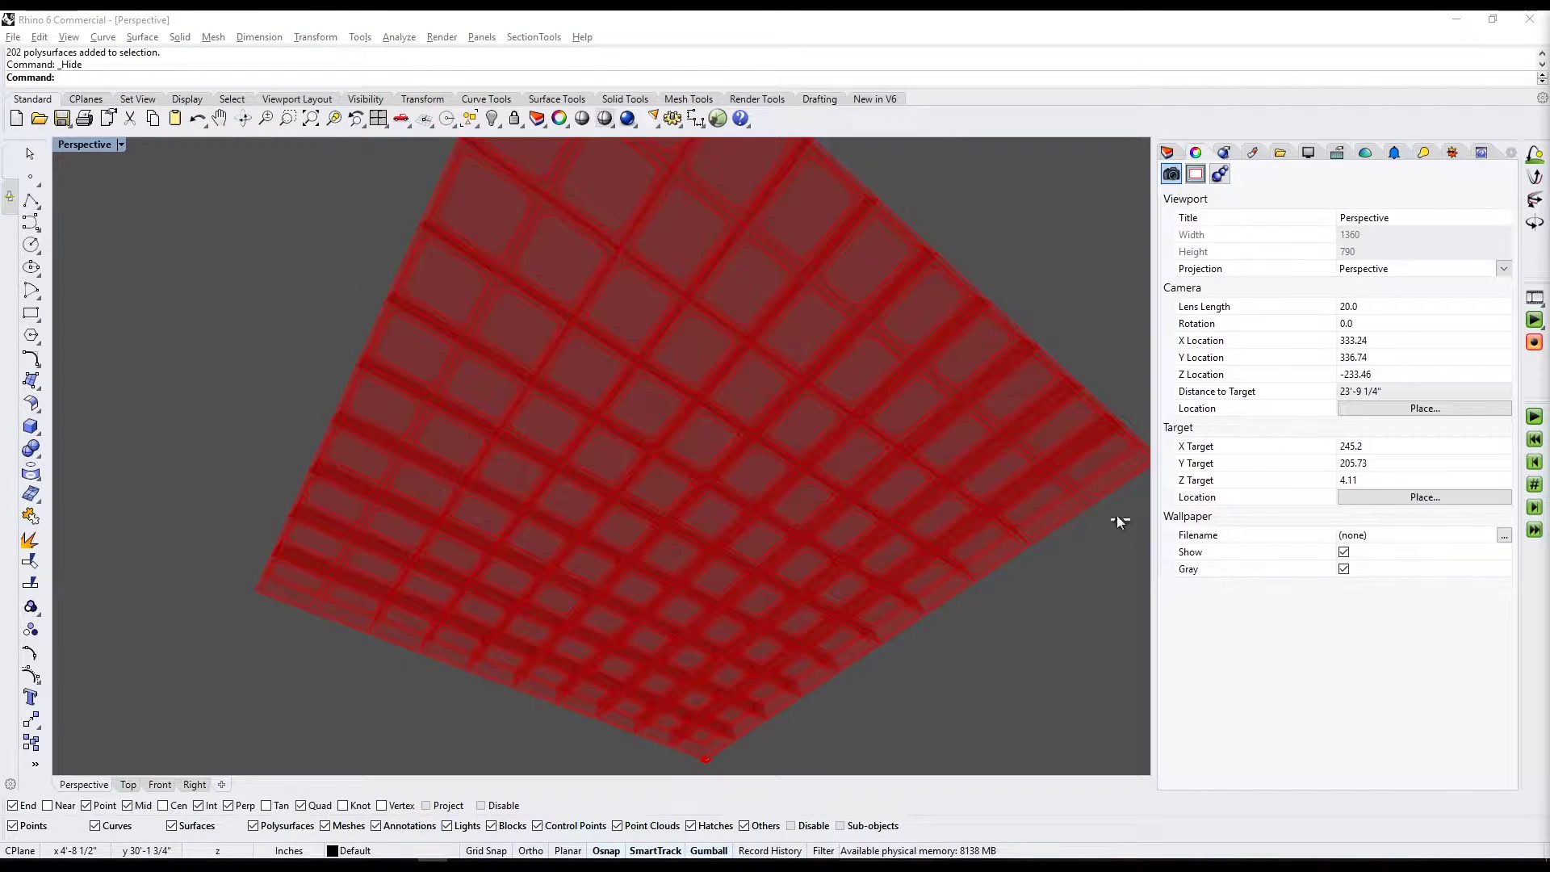
right_drag(462, 408, 592, 339)
key(alt+Tab)
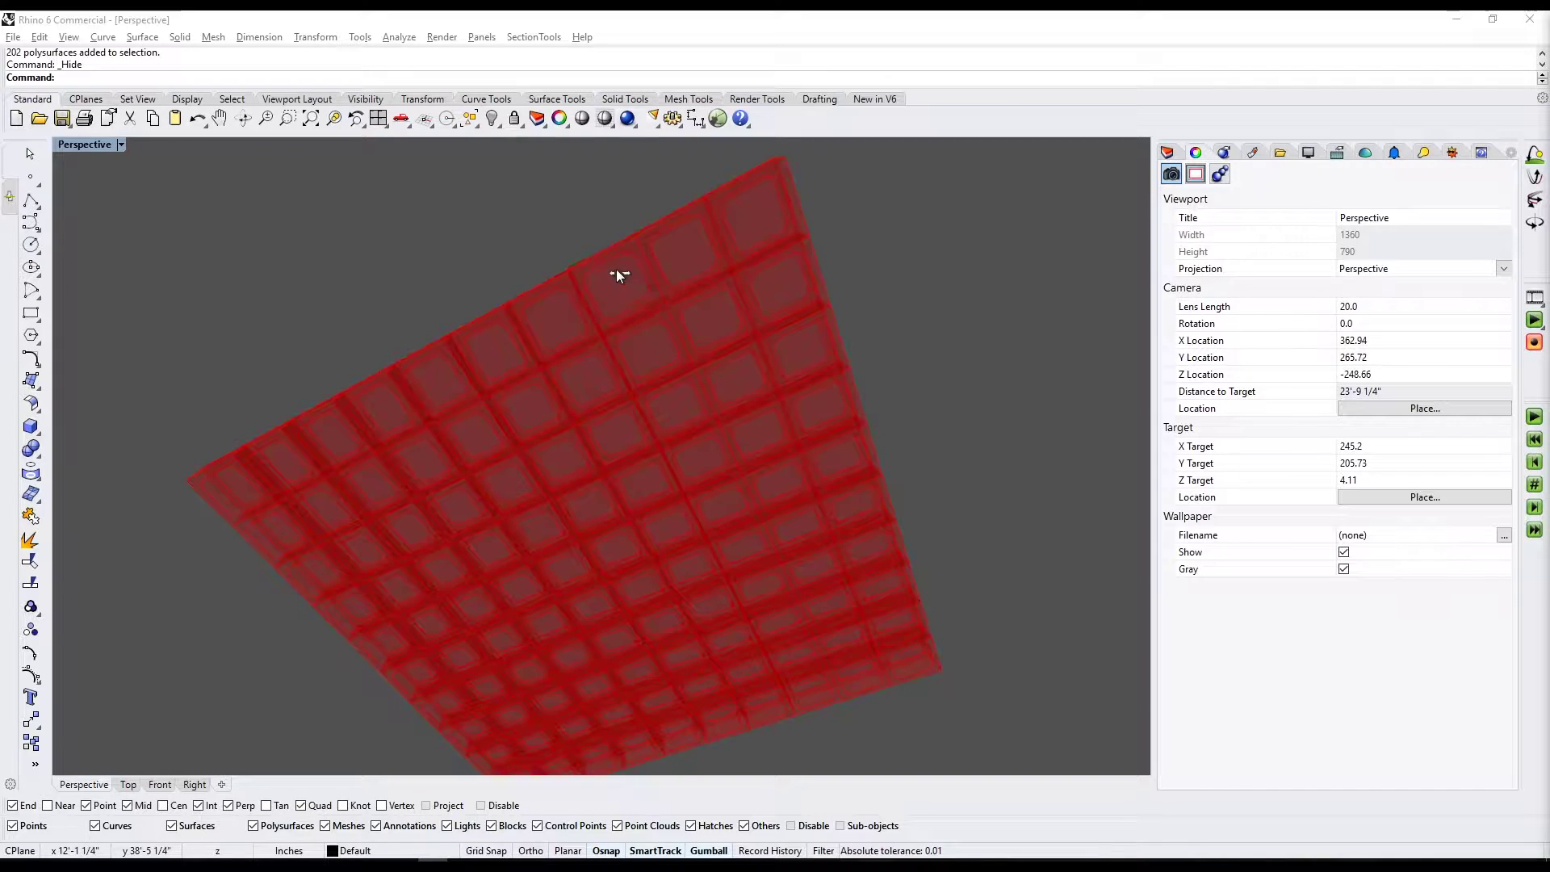
right_drag(924, 450, 711, 453)
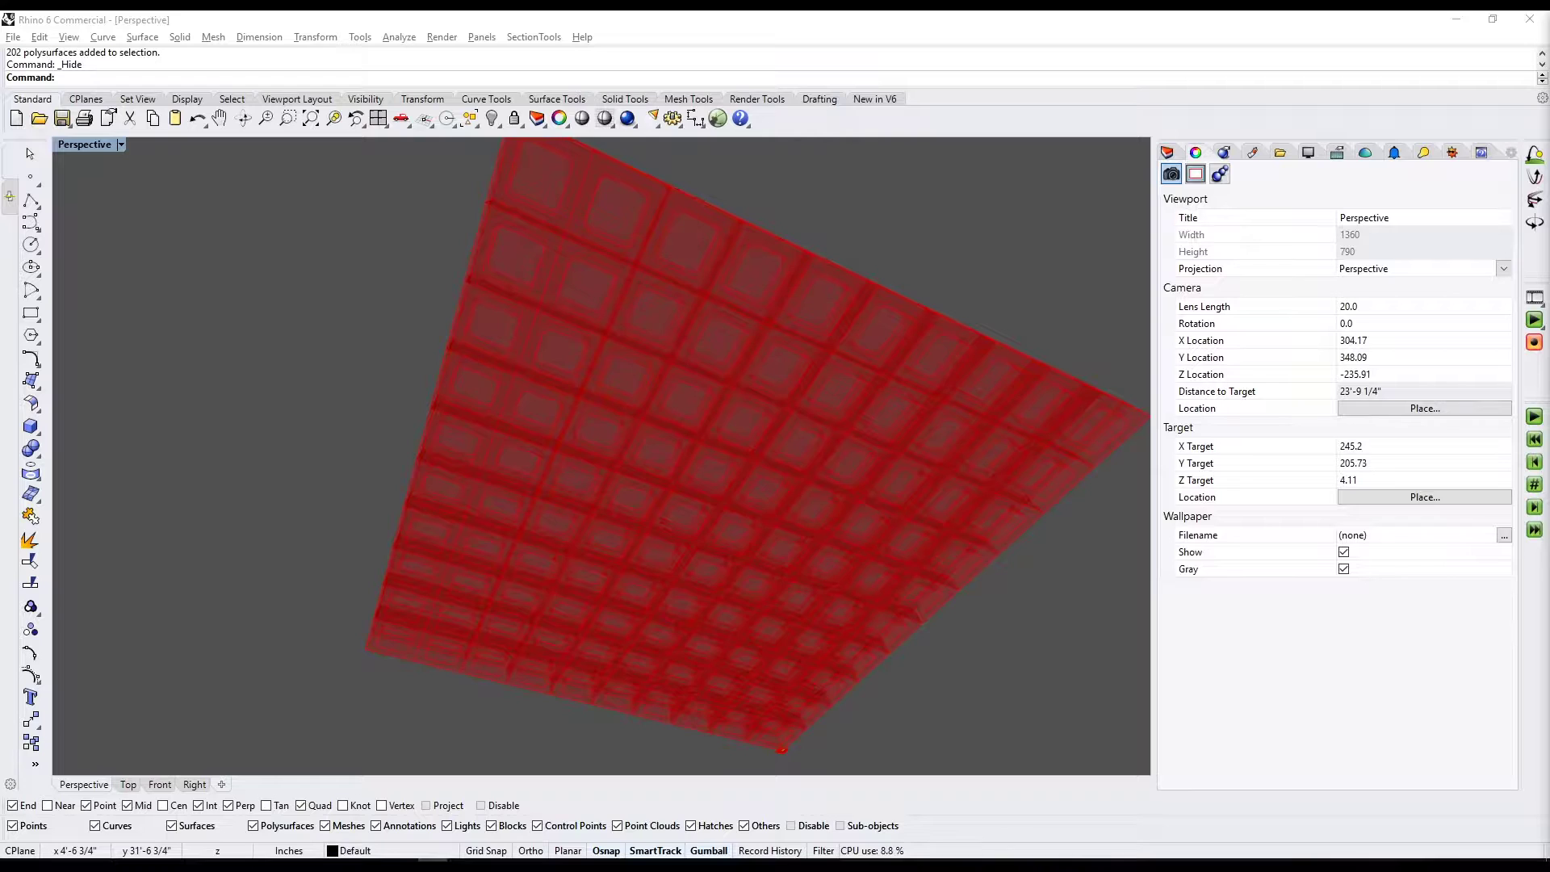
right_drag(724, 273, 895, 489)
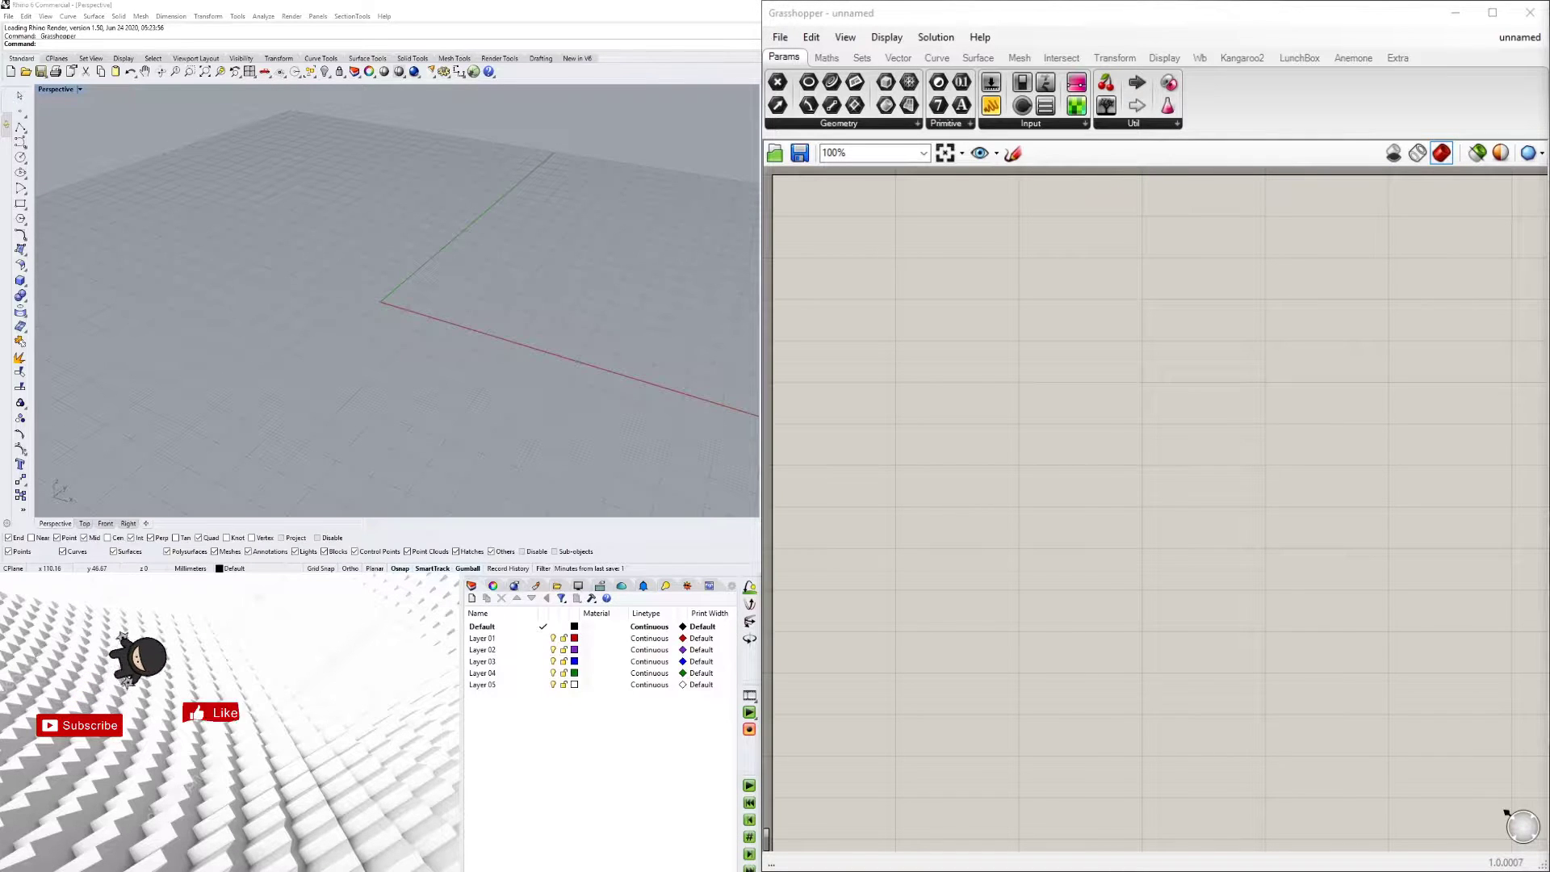
- Switch to Grasshopper and place a Rectangle component with plane, X size, Y size and radius inputs on the canvas
double_click(919, 313)
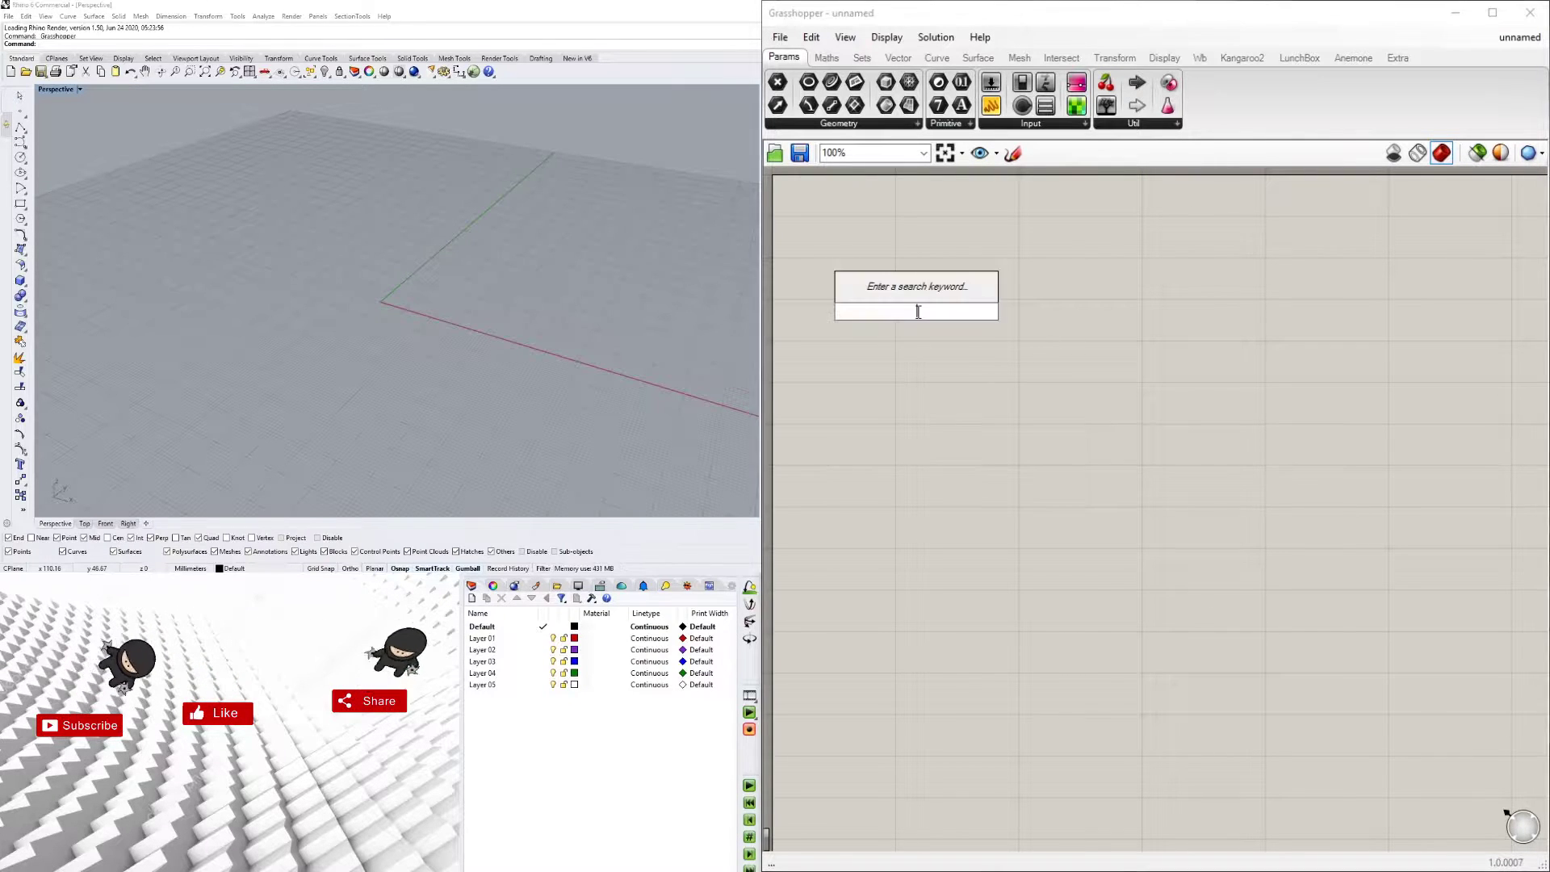
text(REC)
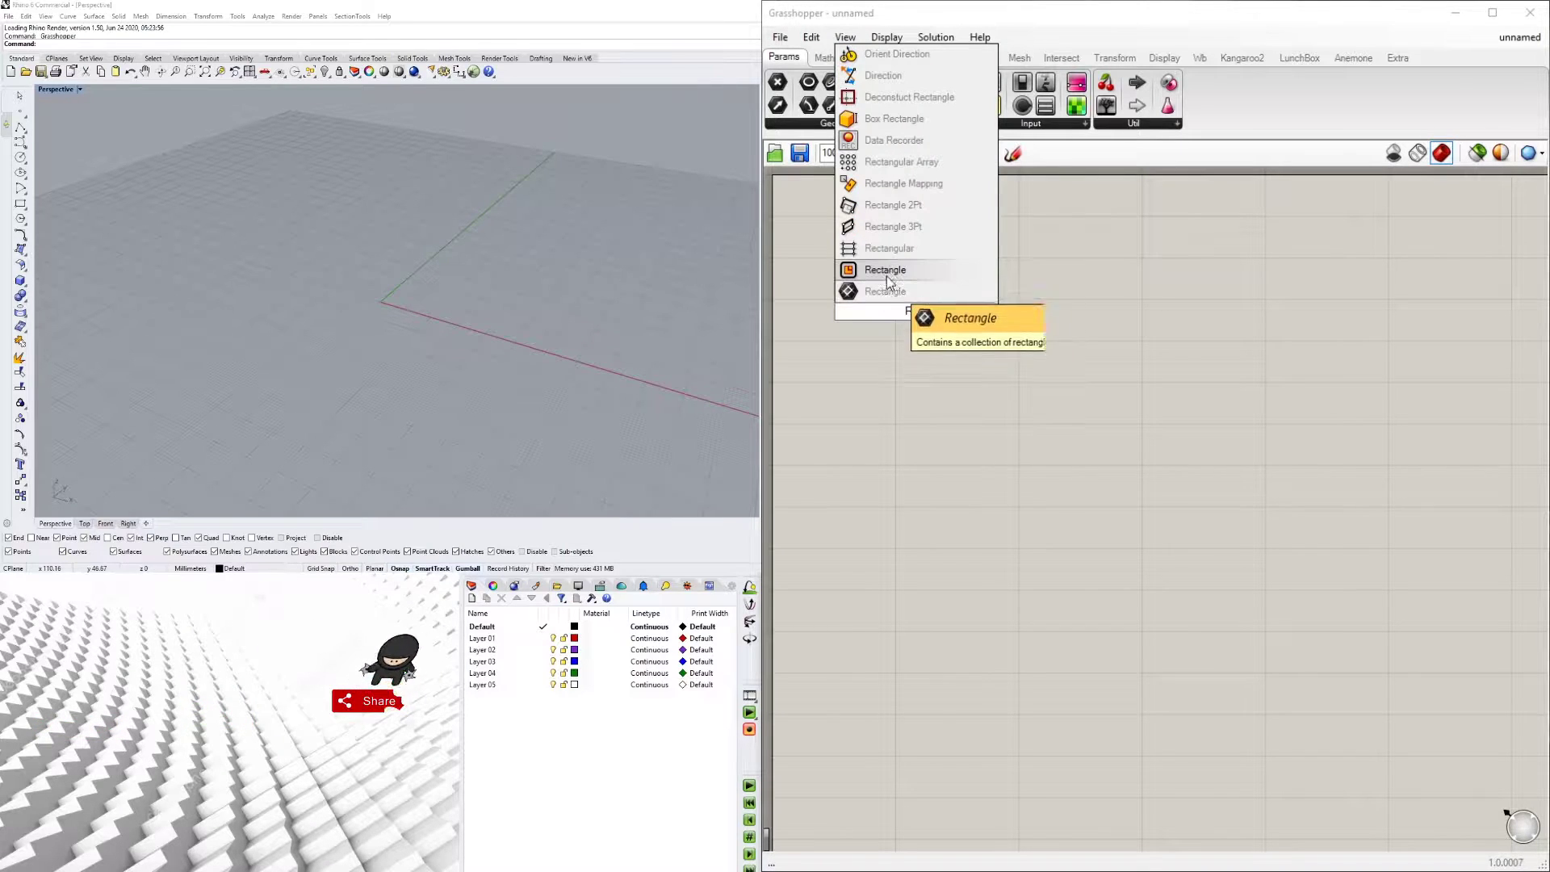
click(891, 271)
drag(918, 300, 1311, 339)
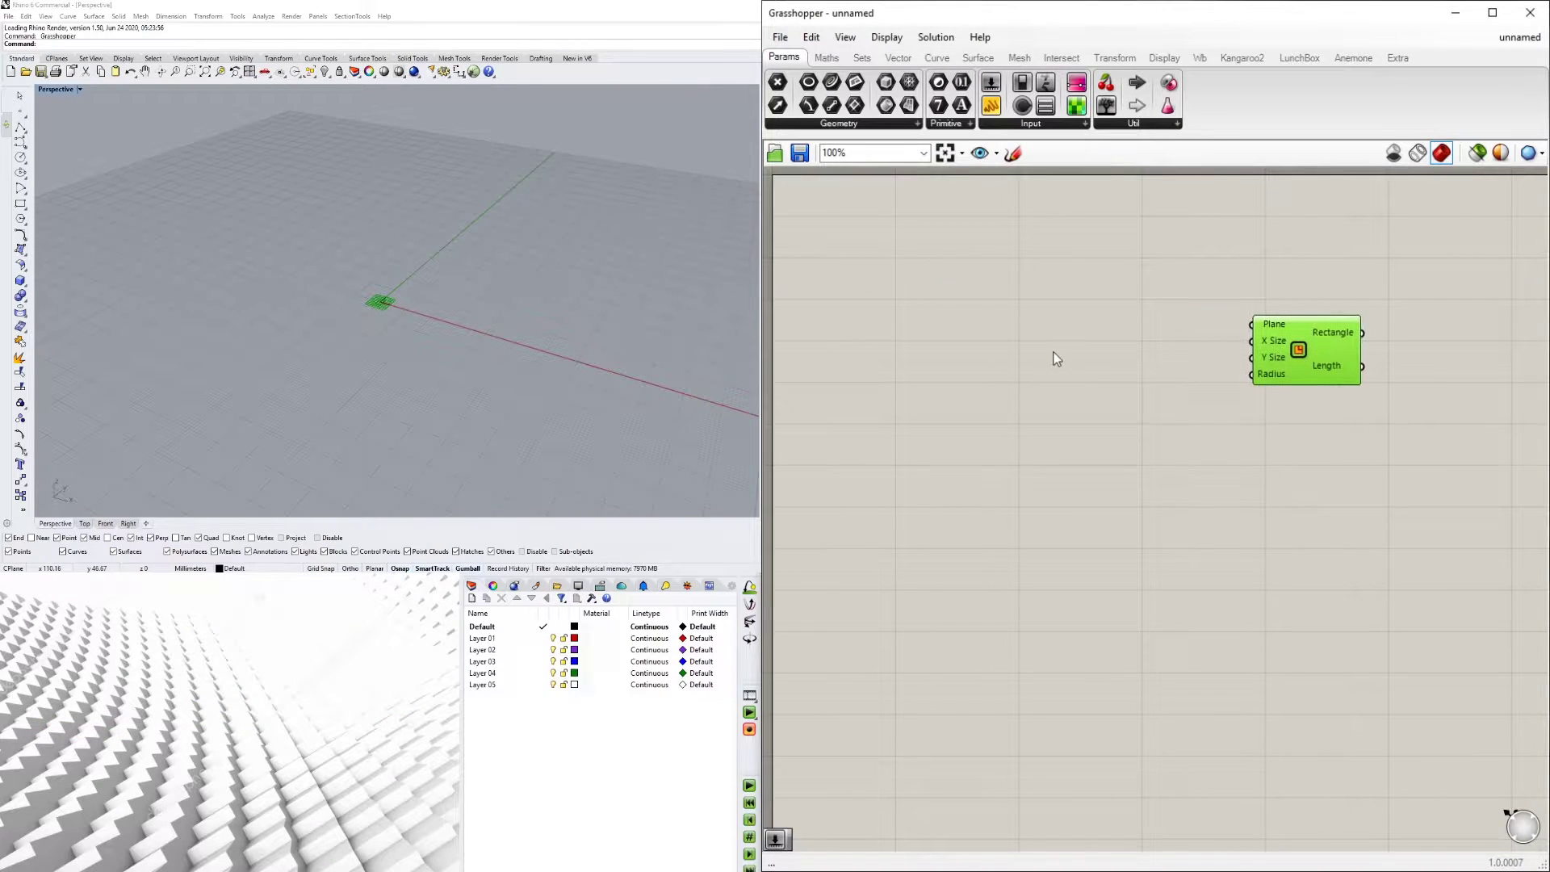
- Add a number slider set to 30 and position it ahead of the Rectangle component
scroll(1055, 356, down, 1)
double_click(977, 335)
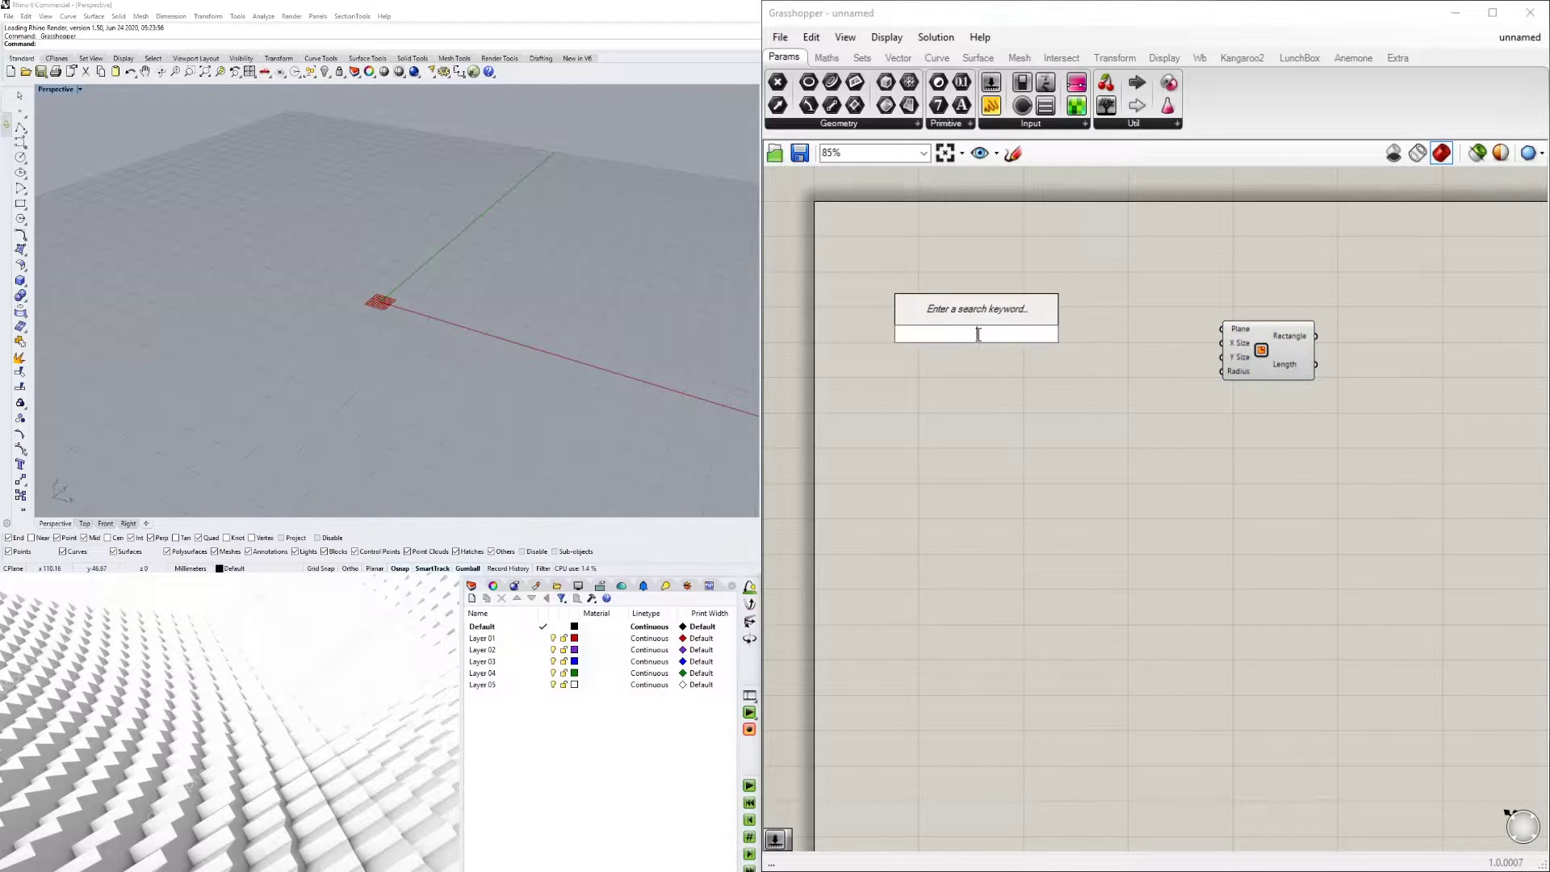
text(30)
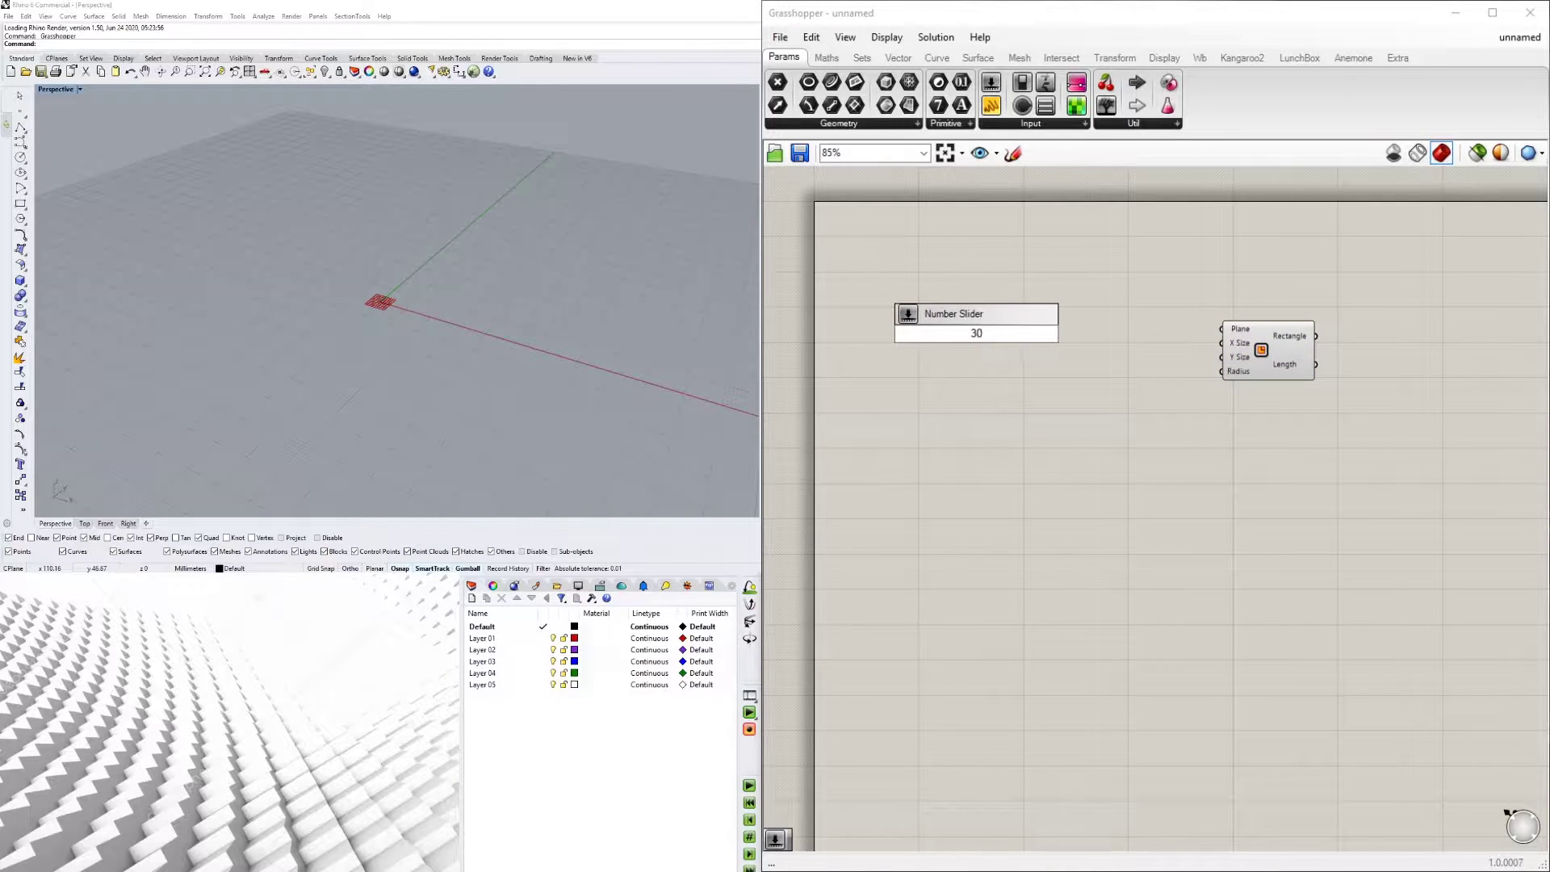
key(Return)
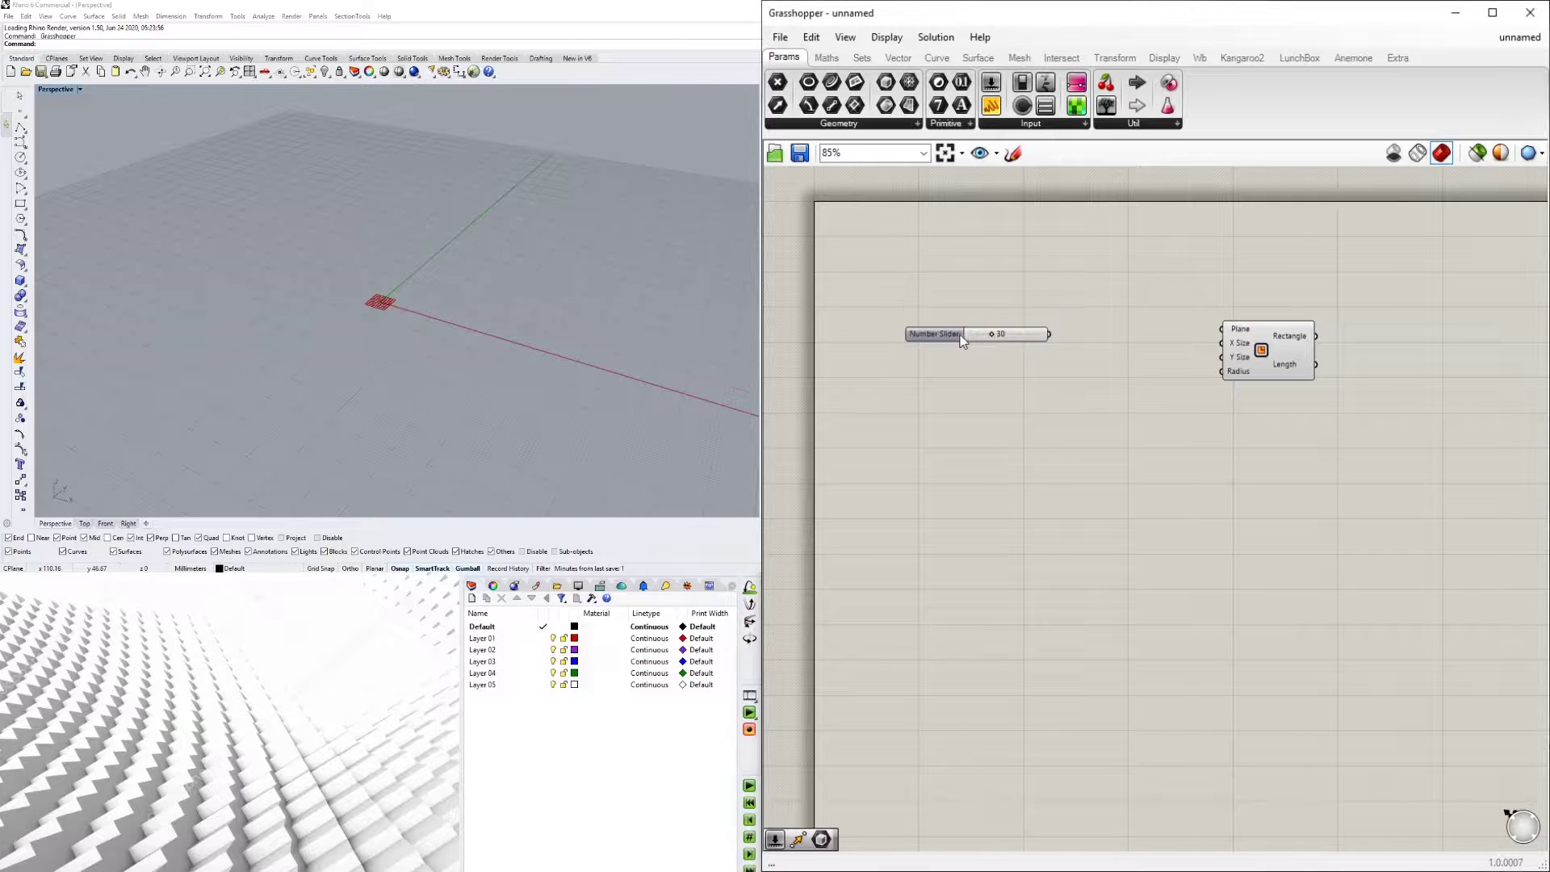
drag(947, 340, 979, 352)
scroll(1087, 346, up, 2)
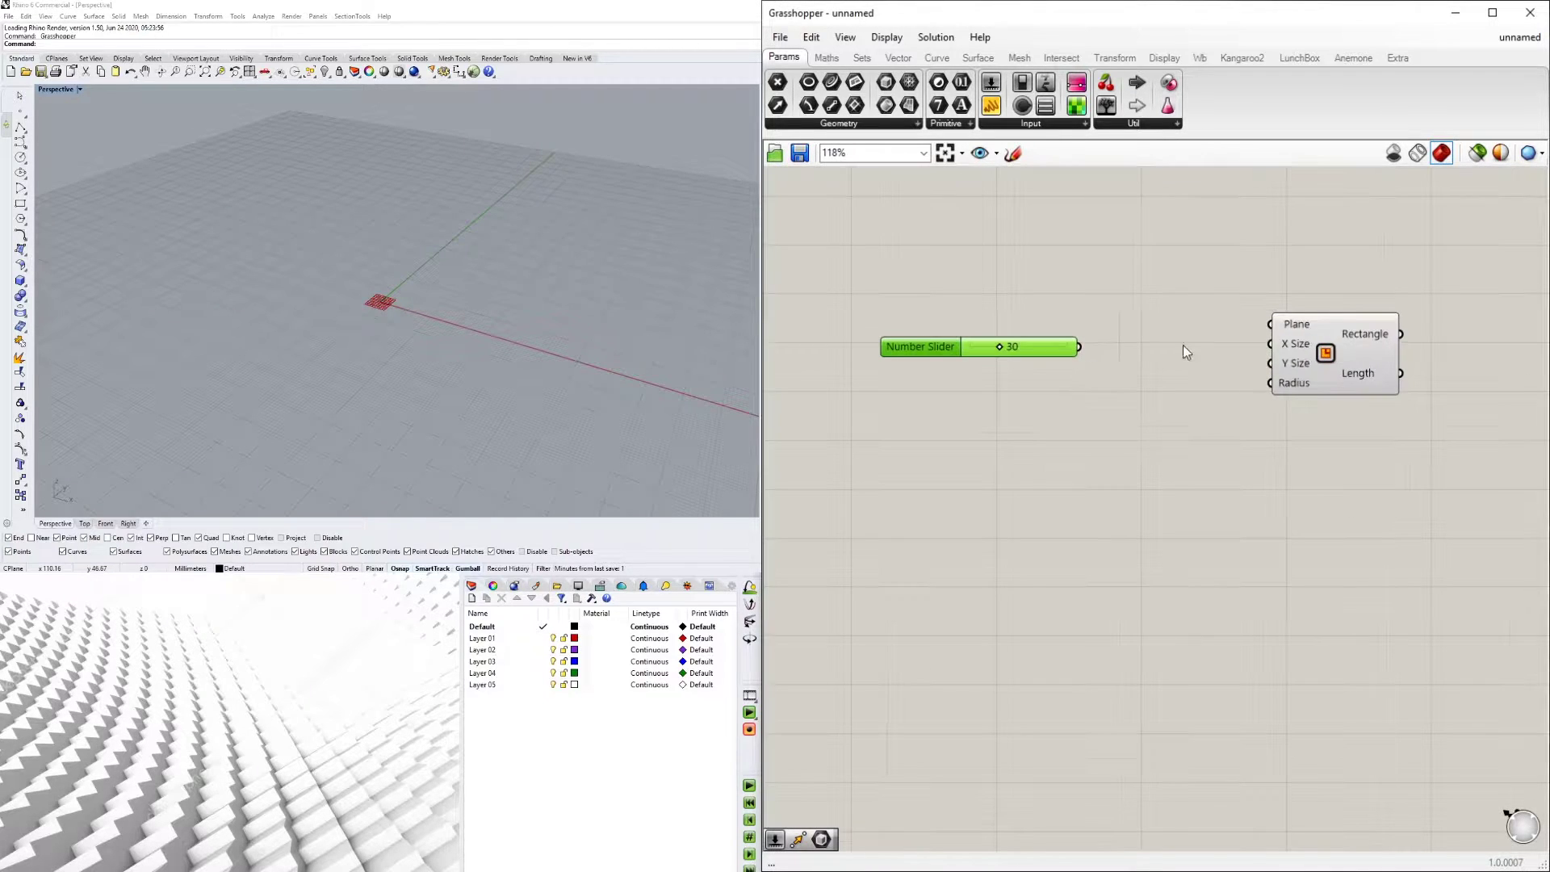
drag(1313, 361, 1363, 357)
- In Rhino, set the model units to inches with distances displayed as feet and inches
click(639, 262)
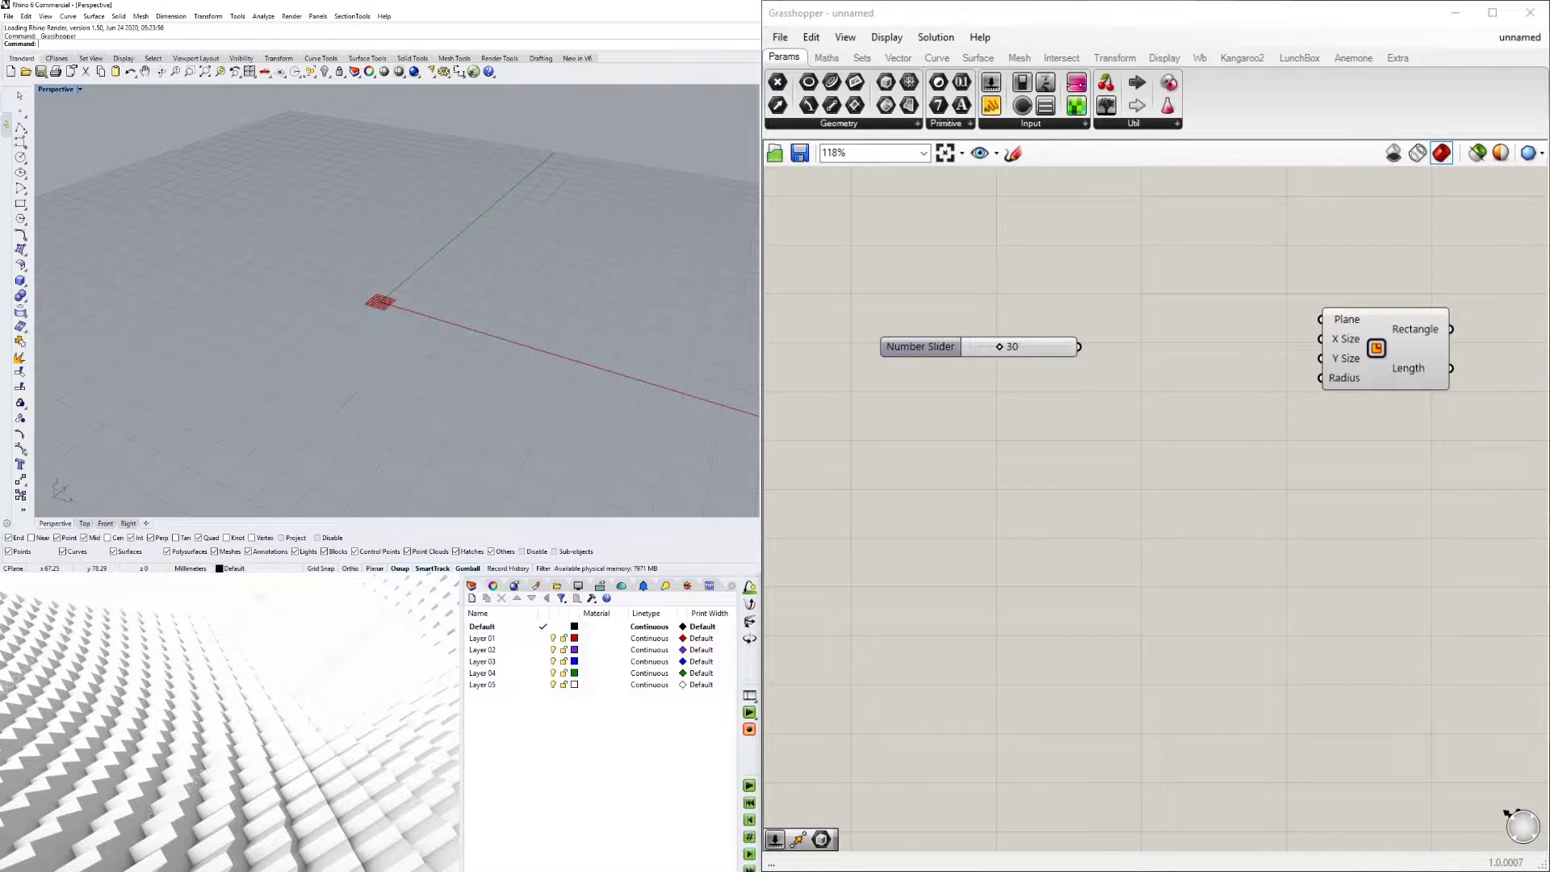
text(Units)
key(Return)
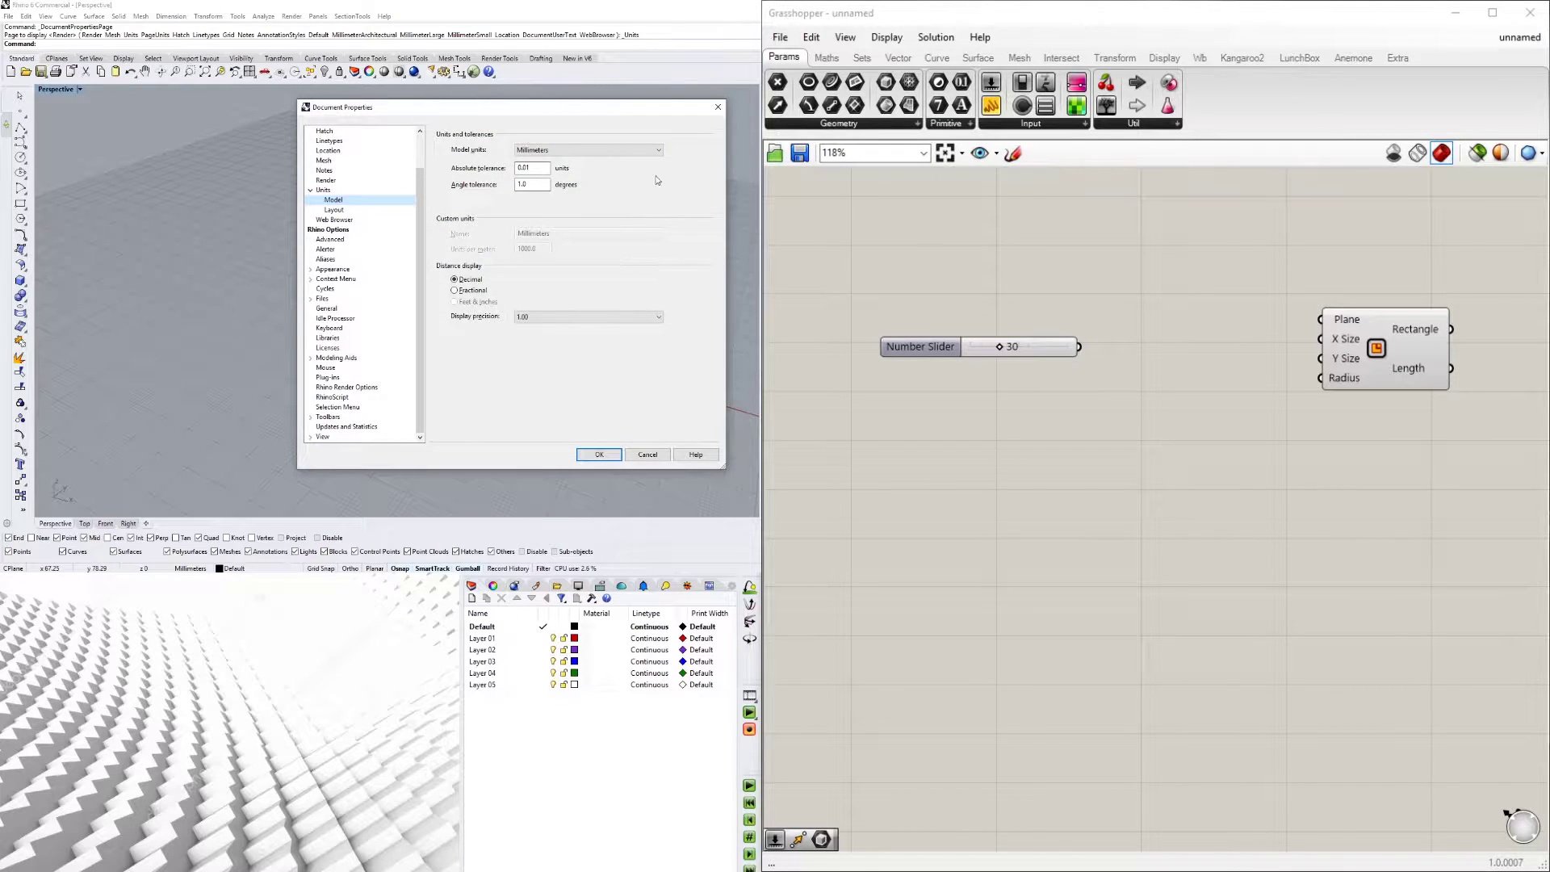
click(543, 150)
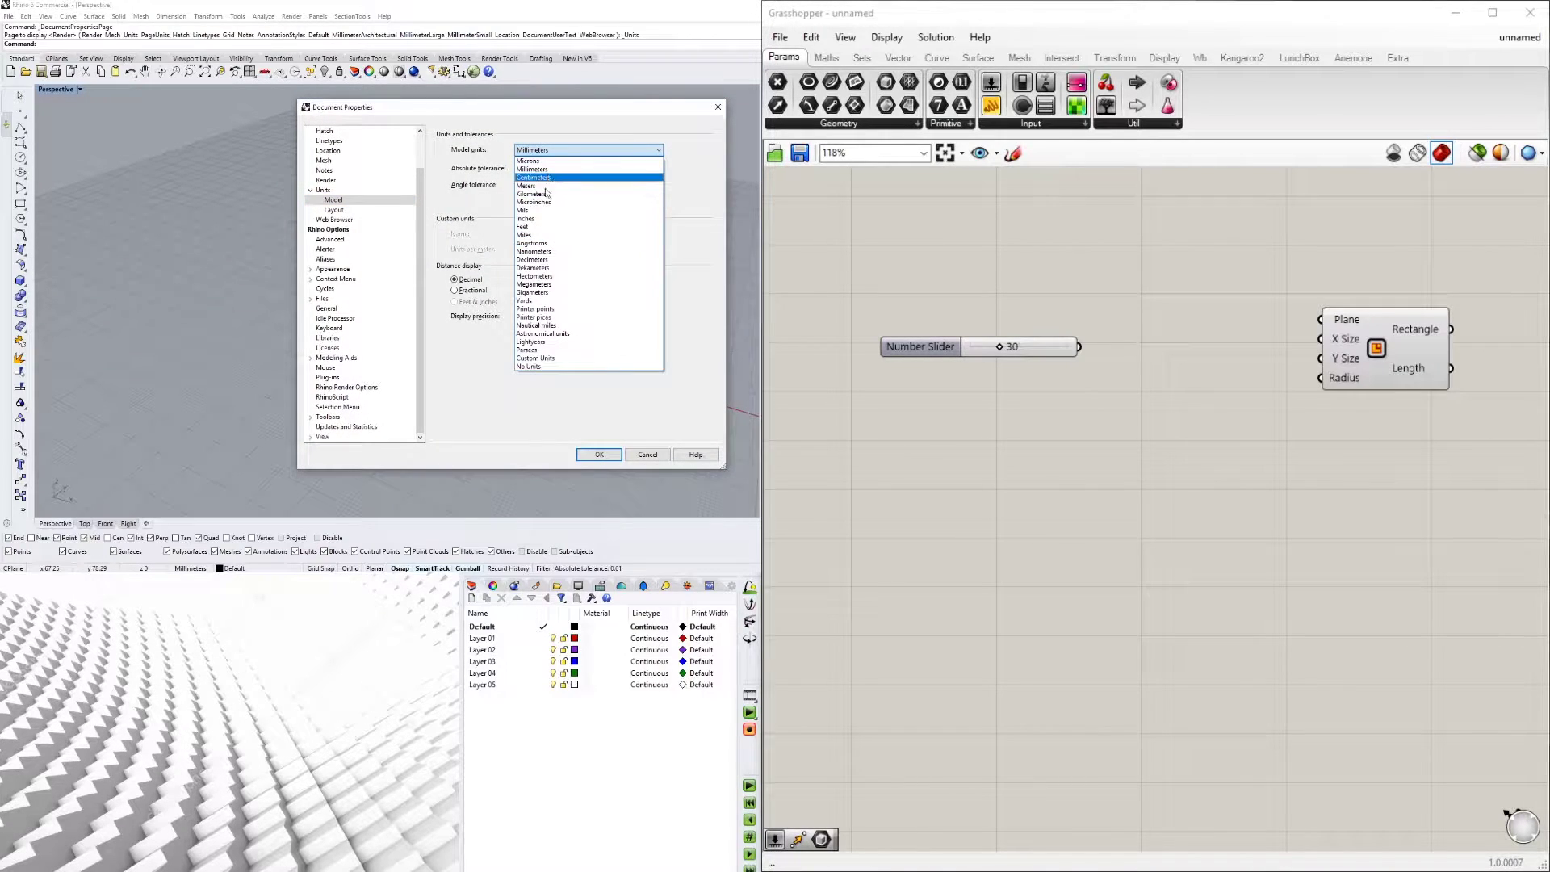
click(543, 218)
click(480, 304)
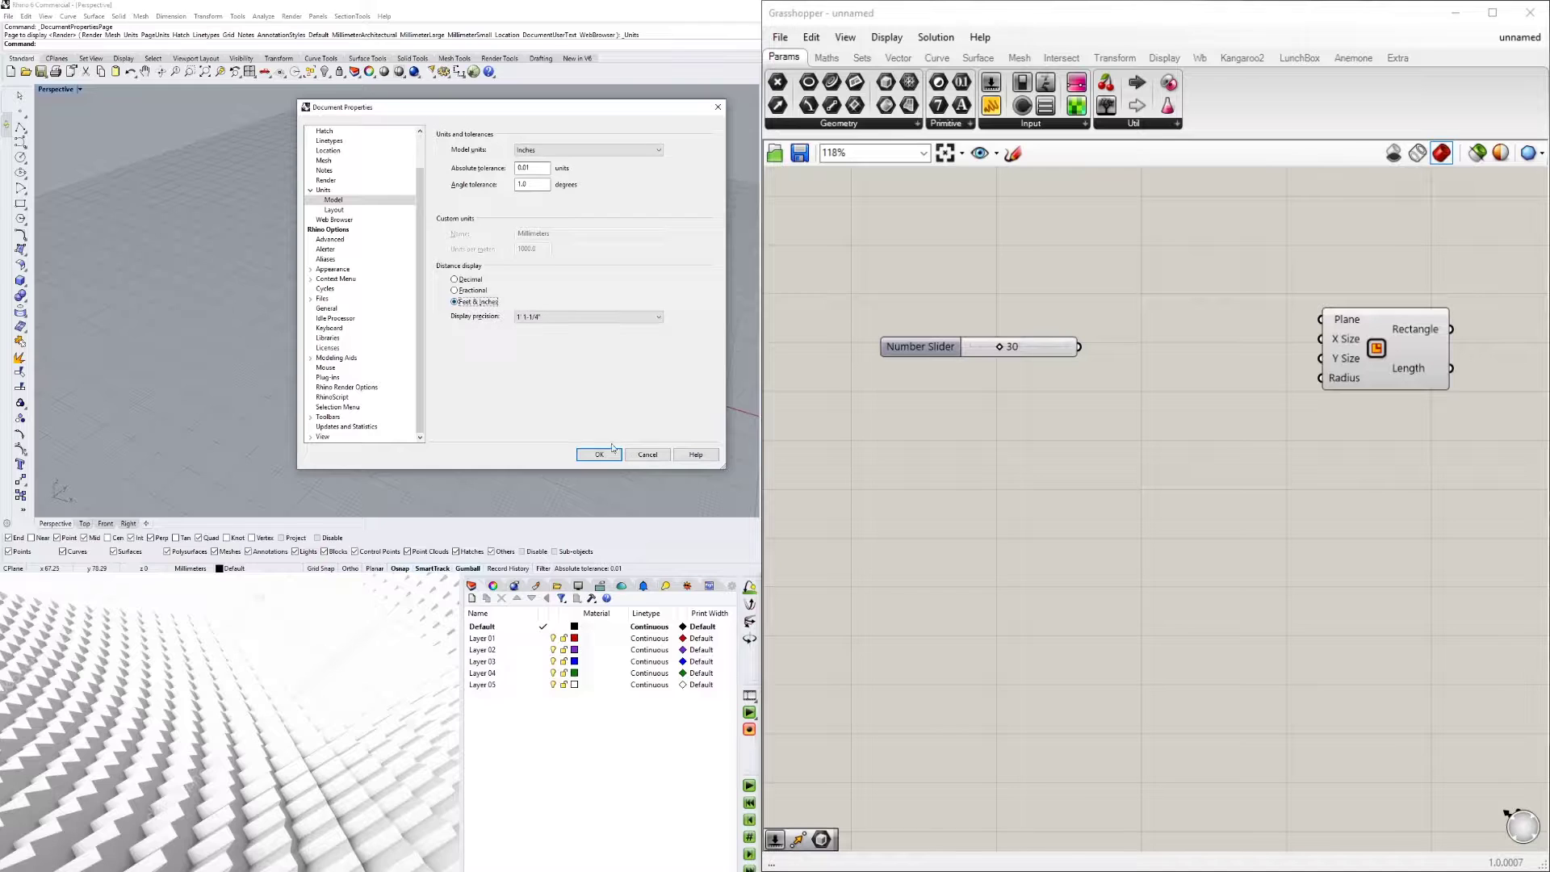
click(599, 454)
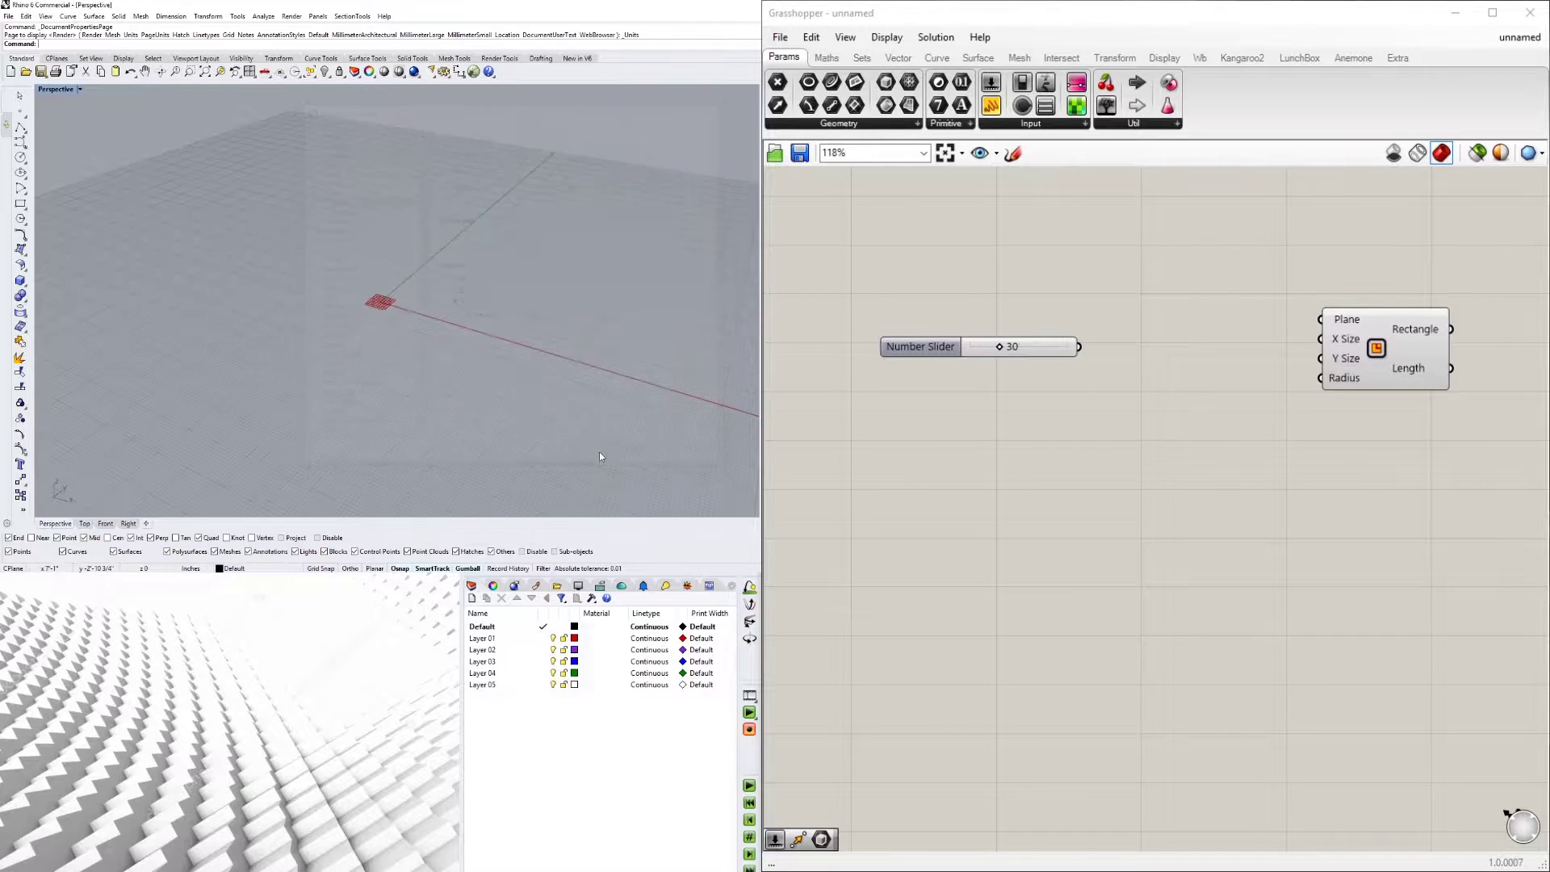
- In Grasshopper, add a Multiplication component, feed the slider into A, and connect its Result to the rectangle's X Size and Y Size
double_click(1115, 342)
text(*)
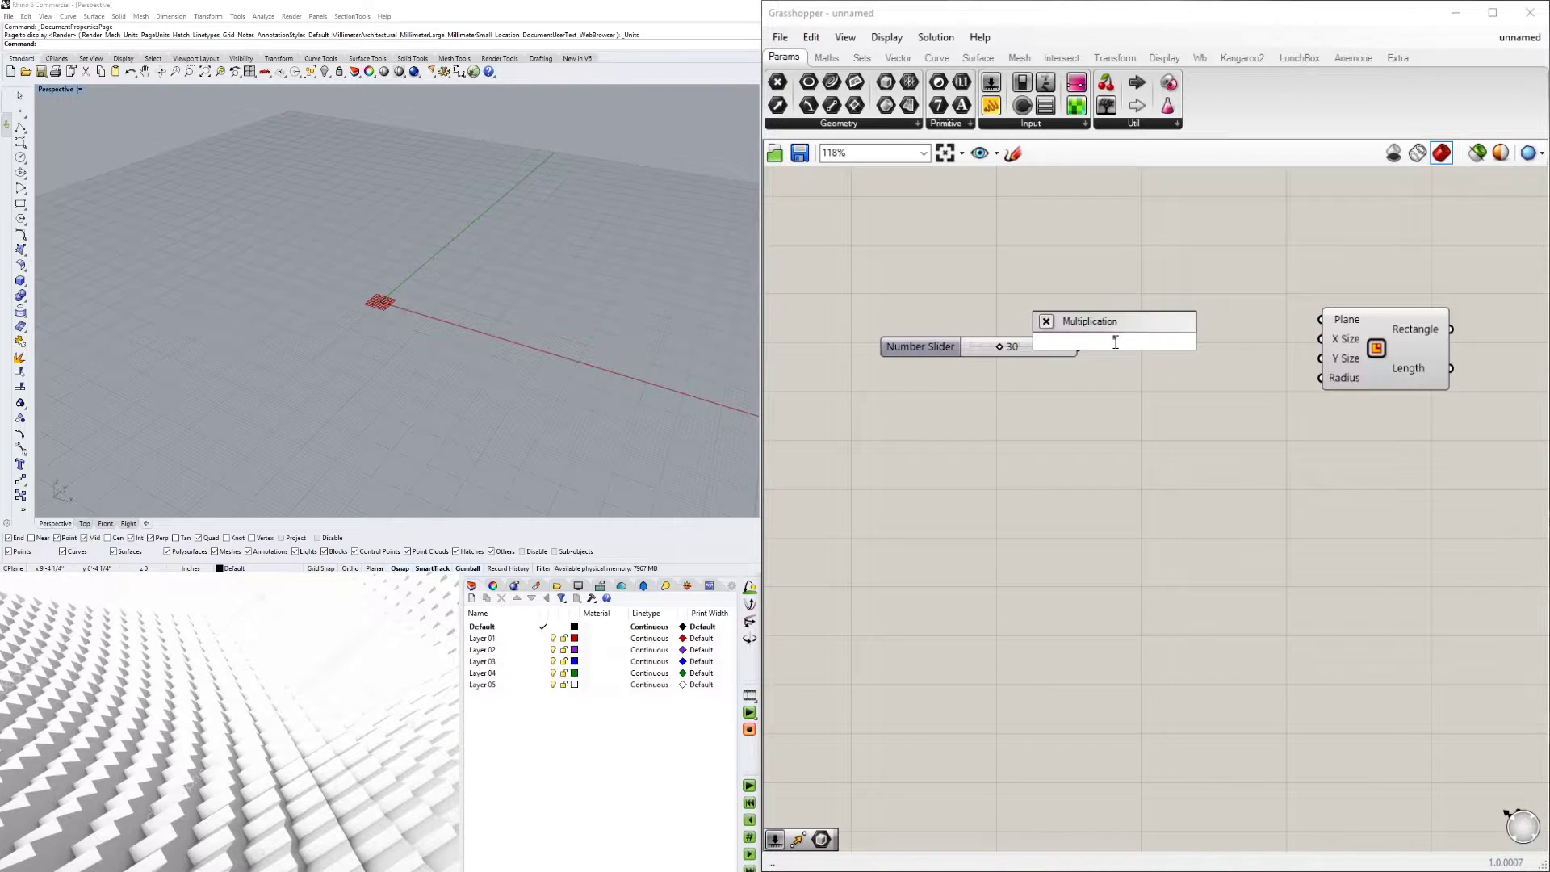
key(Return)
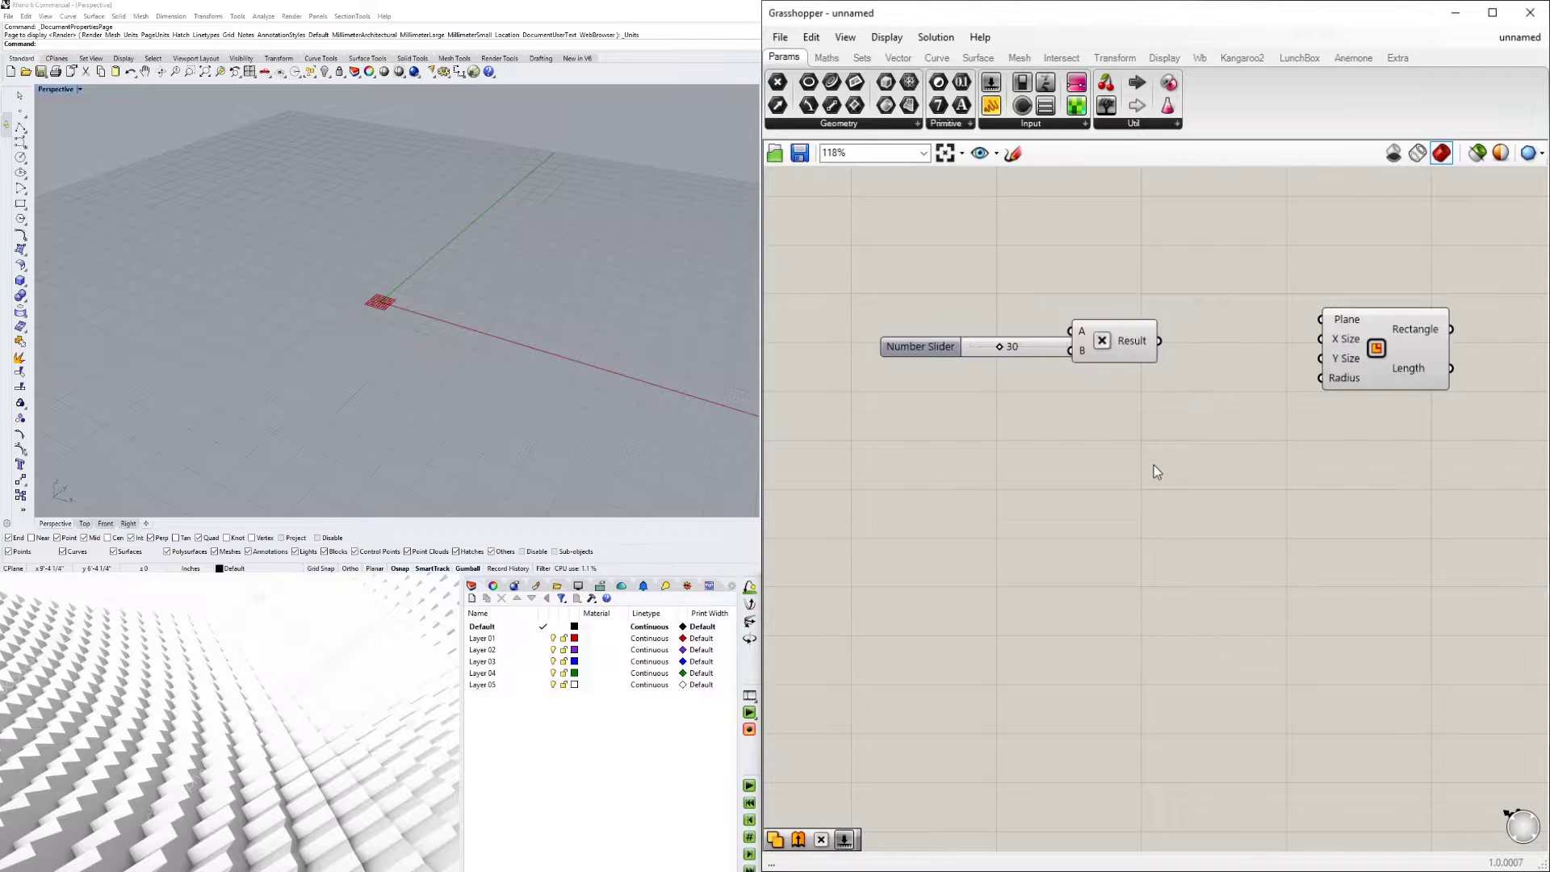
drag(1104, 361, 1322, 340)
drag(1195, 361, 1274, 351)
scroll(676, 241, down, 3)
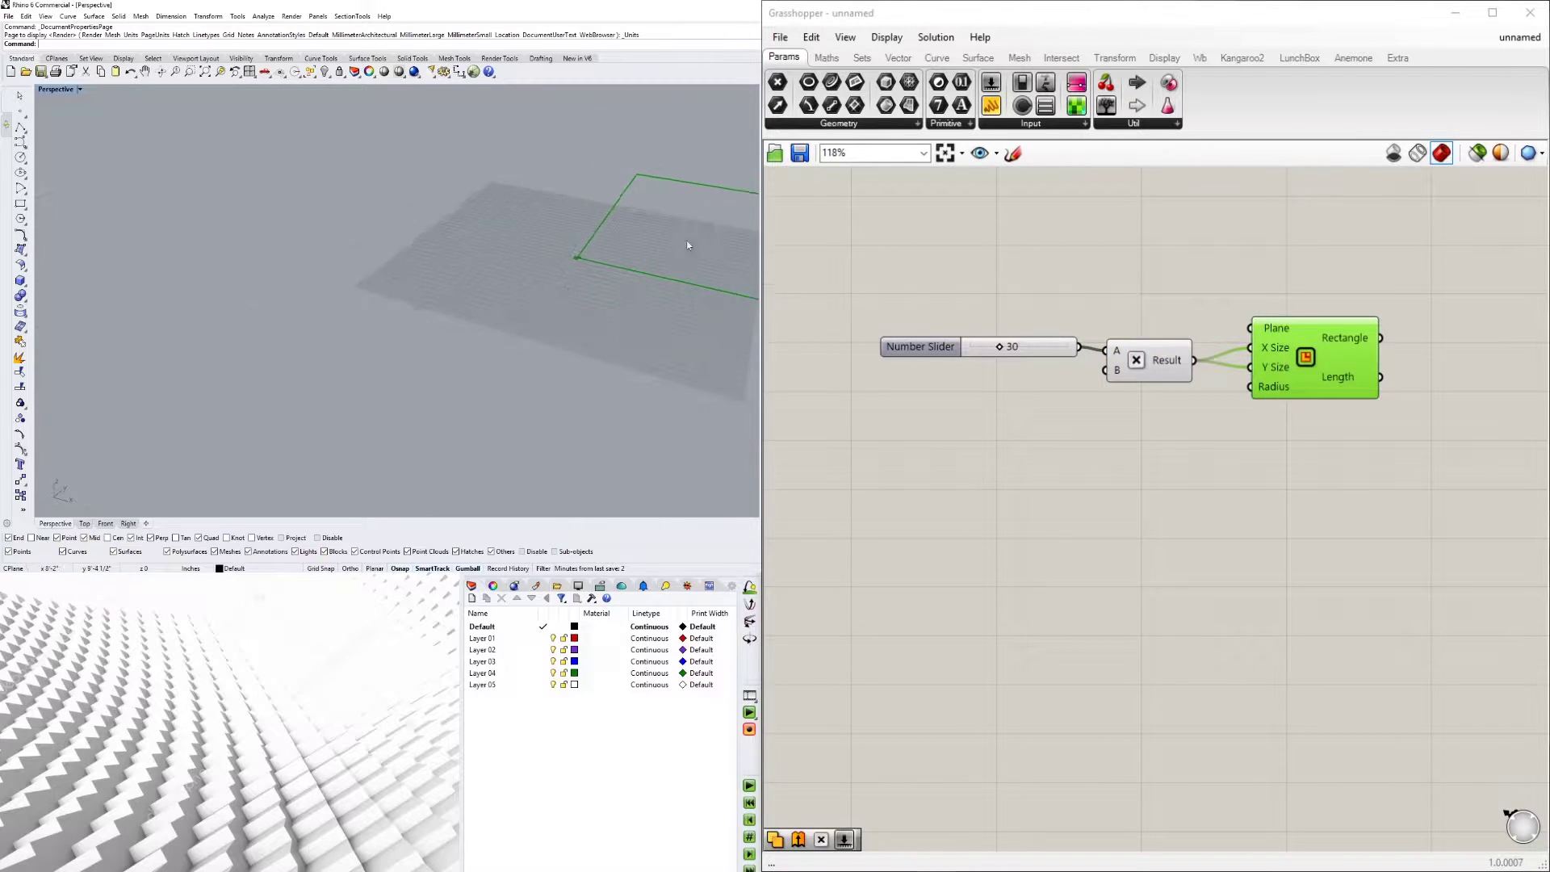
scroll(677, 245, down, 5)
click(1308, 449)
drag(1310, 370, 1291, 369)
click(1329, 425)
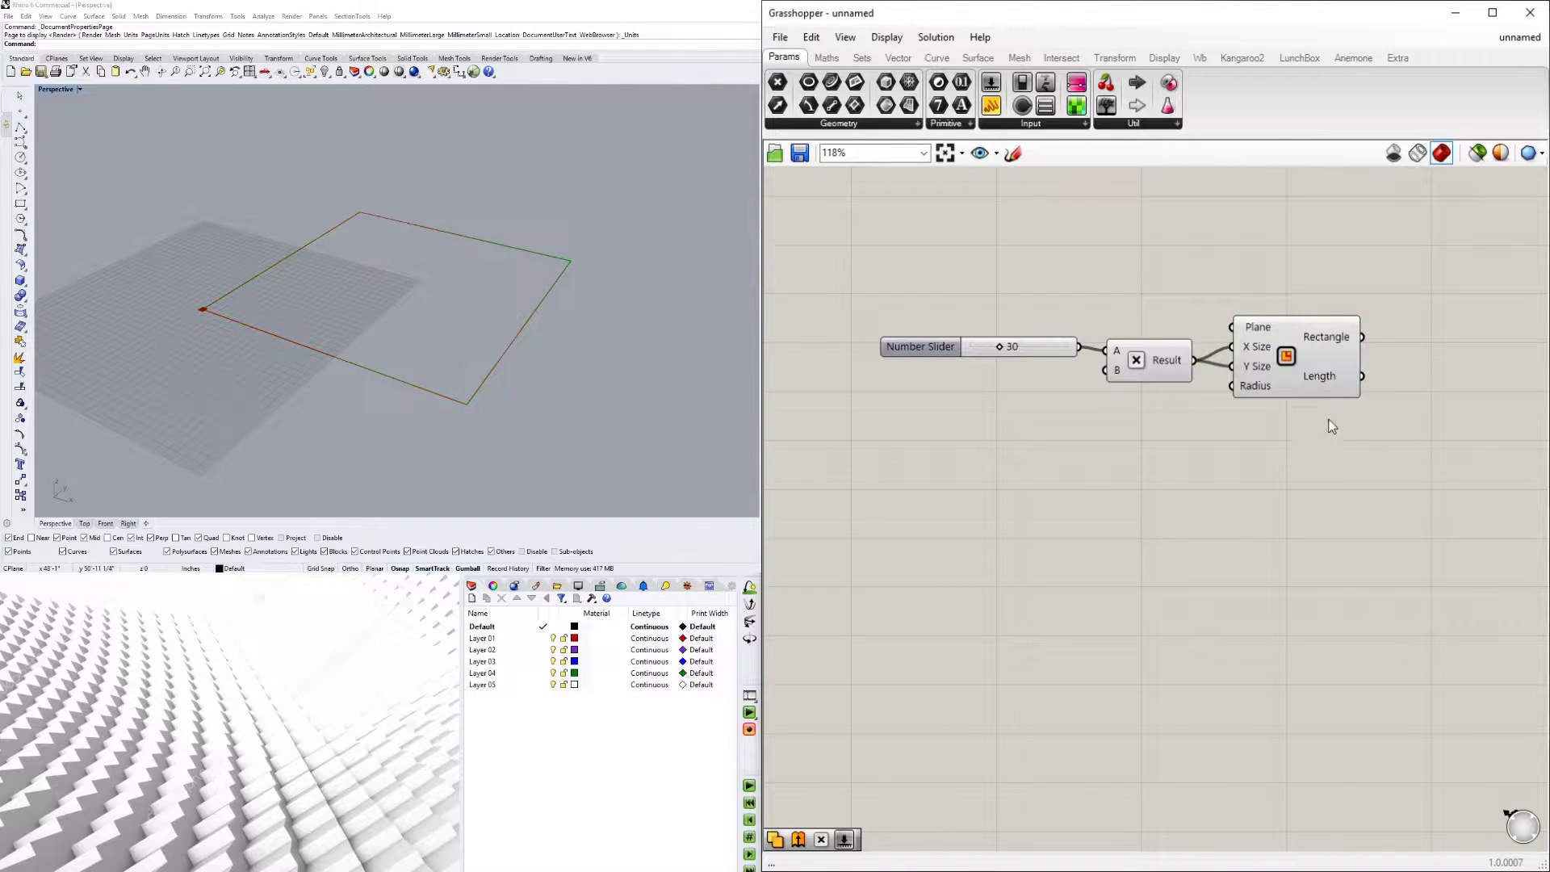
- Add a Boundary Surfaces component and connect the Rectangle output to its Edges input
double_click(1474, 375)
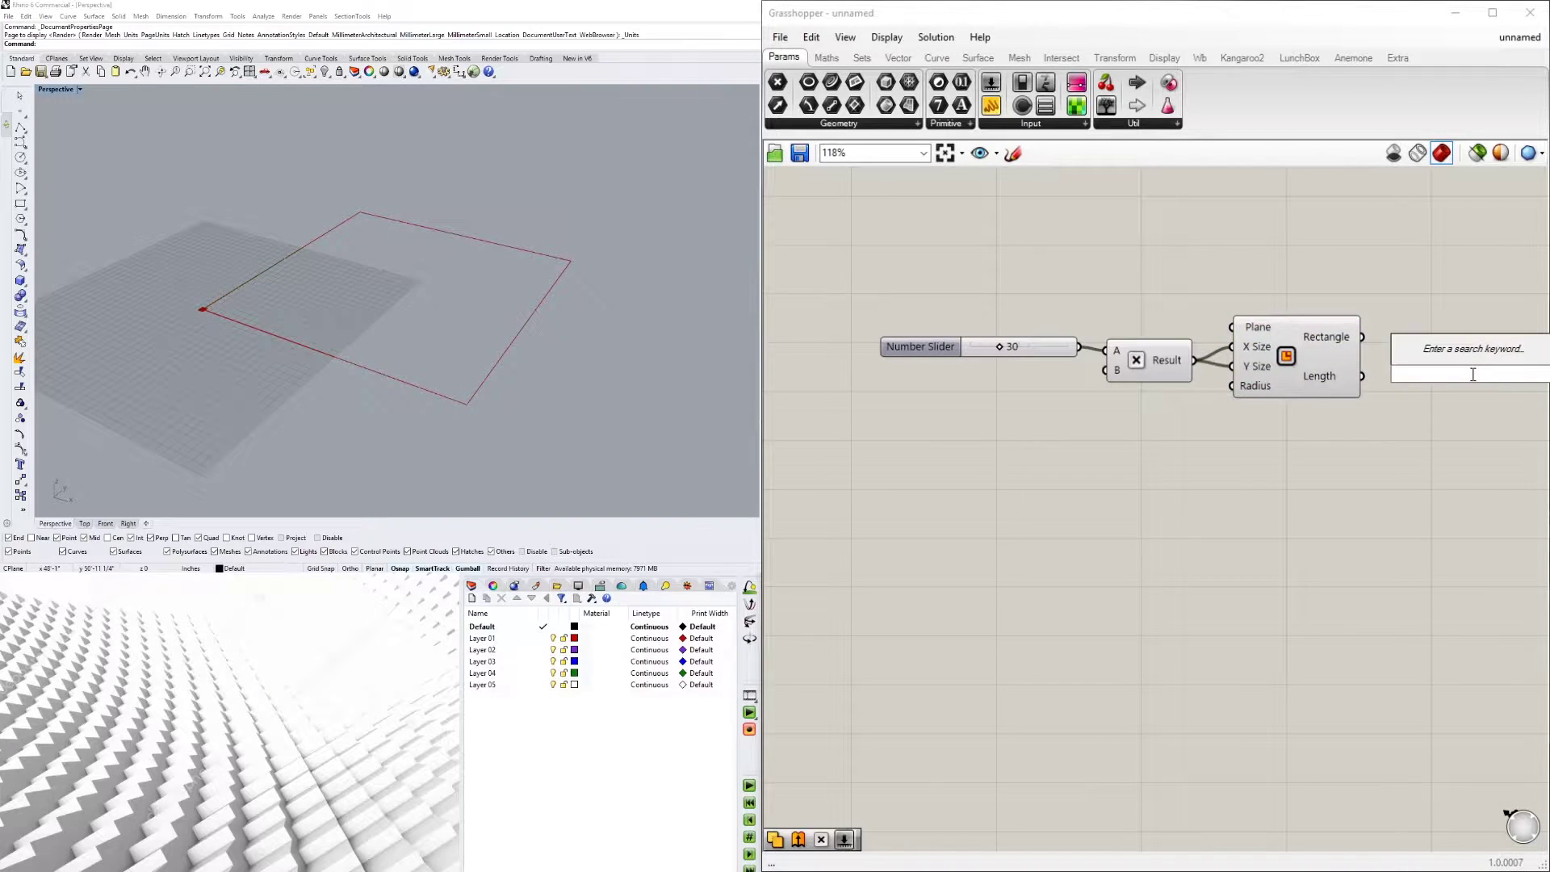
text(BOUN)
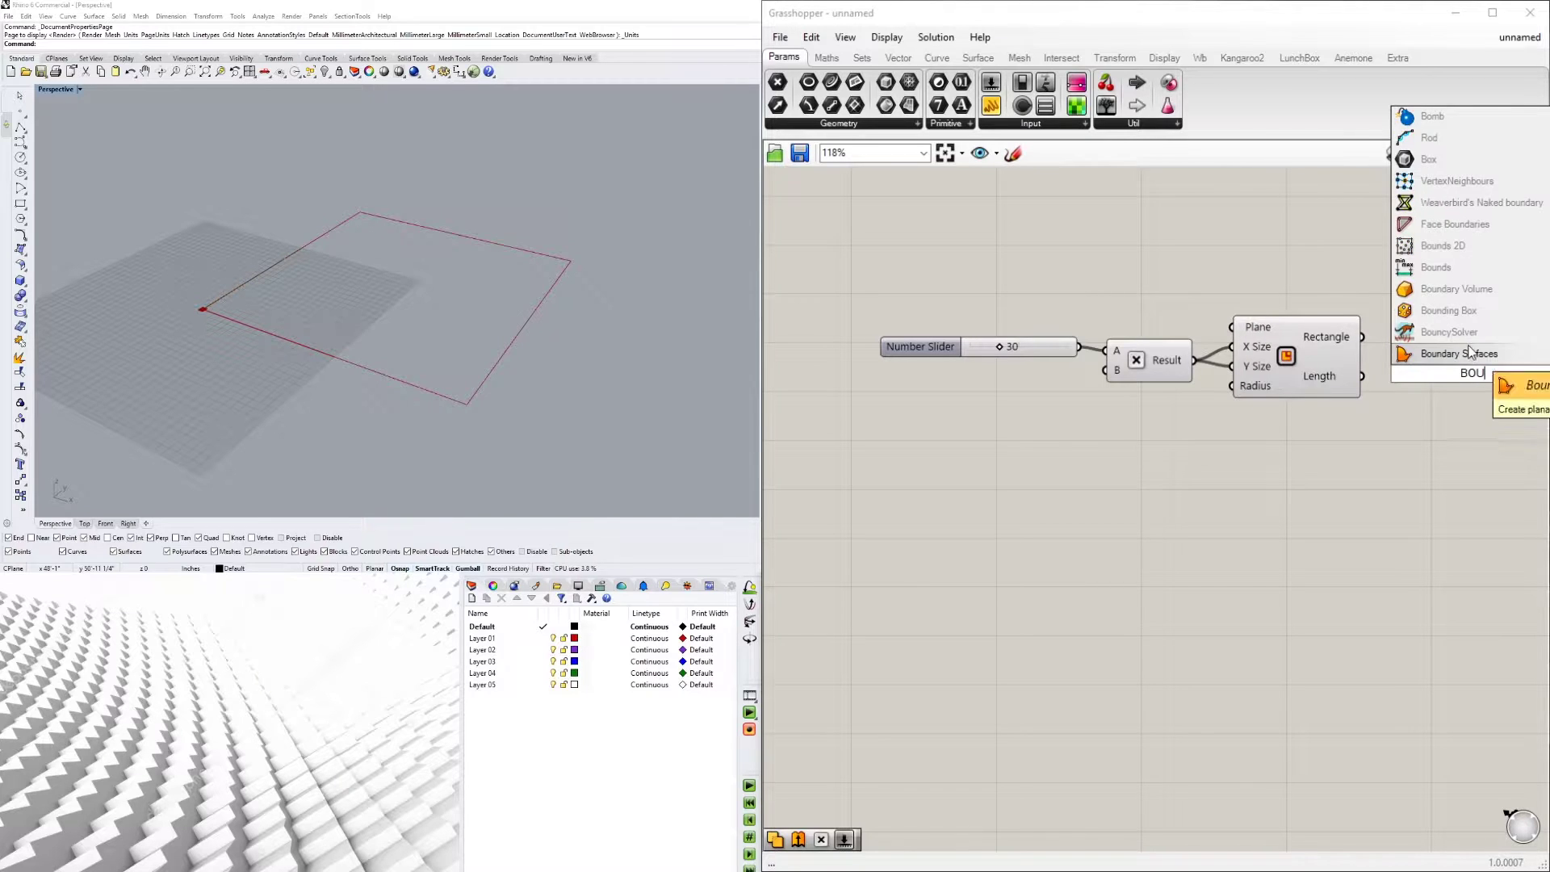
click(1465, 352)
drag(1364, 337, 1418, 375)
drag(1452, 373, 1414, 327)
click(1420, 345)
right_drag(1423, 352, 1233, 409)
drag(1226, 389, 1244, 398)
click(1288, 436)
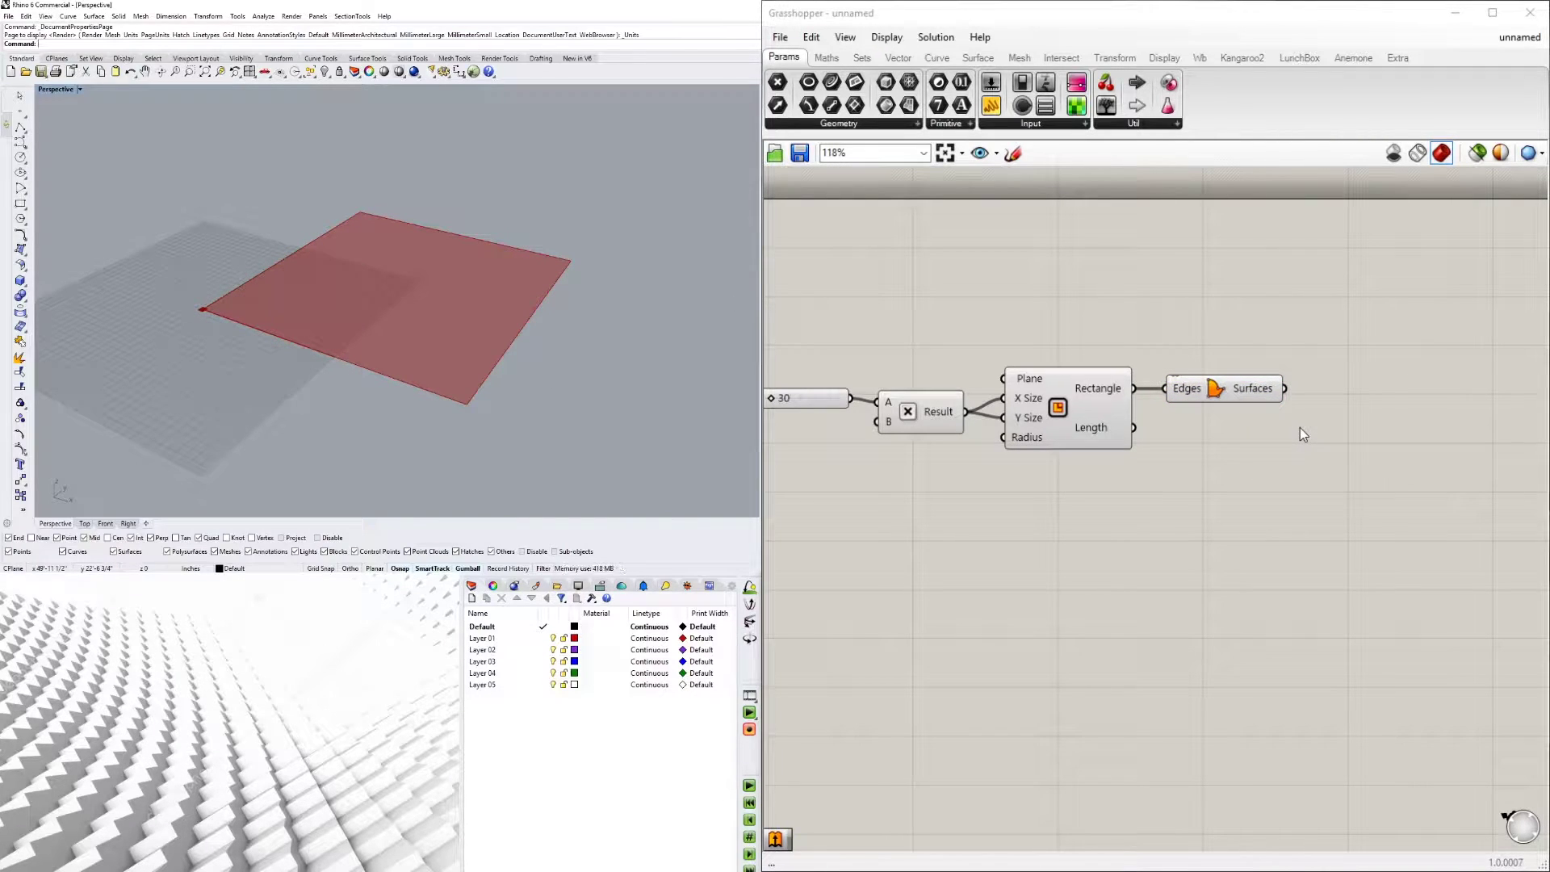
right_drag(1321, 410, 1229, 447)
click(1129, 433)
drag(1129, 434, 1137, 434)
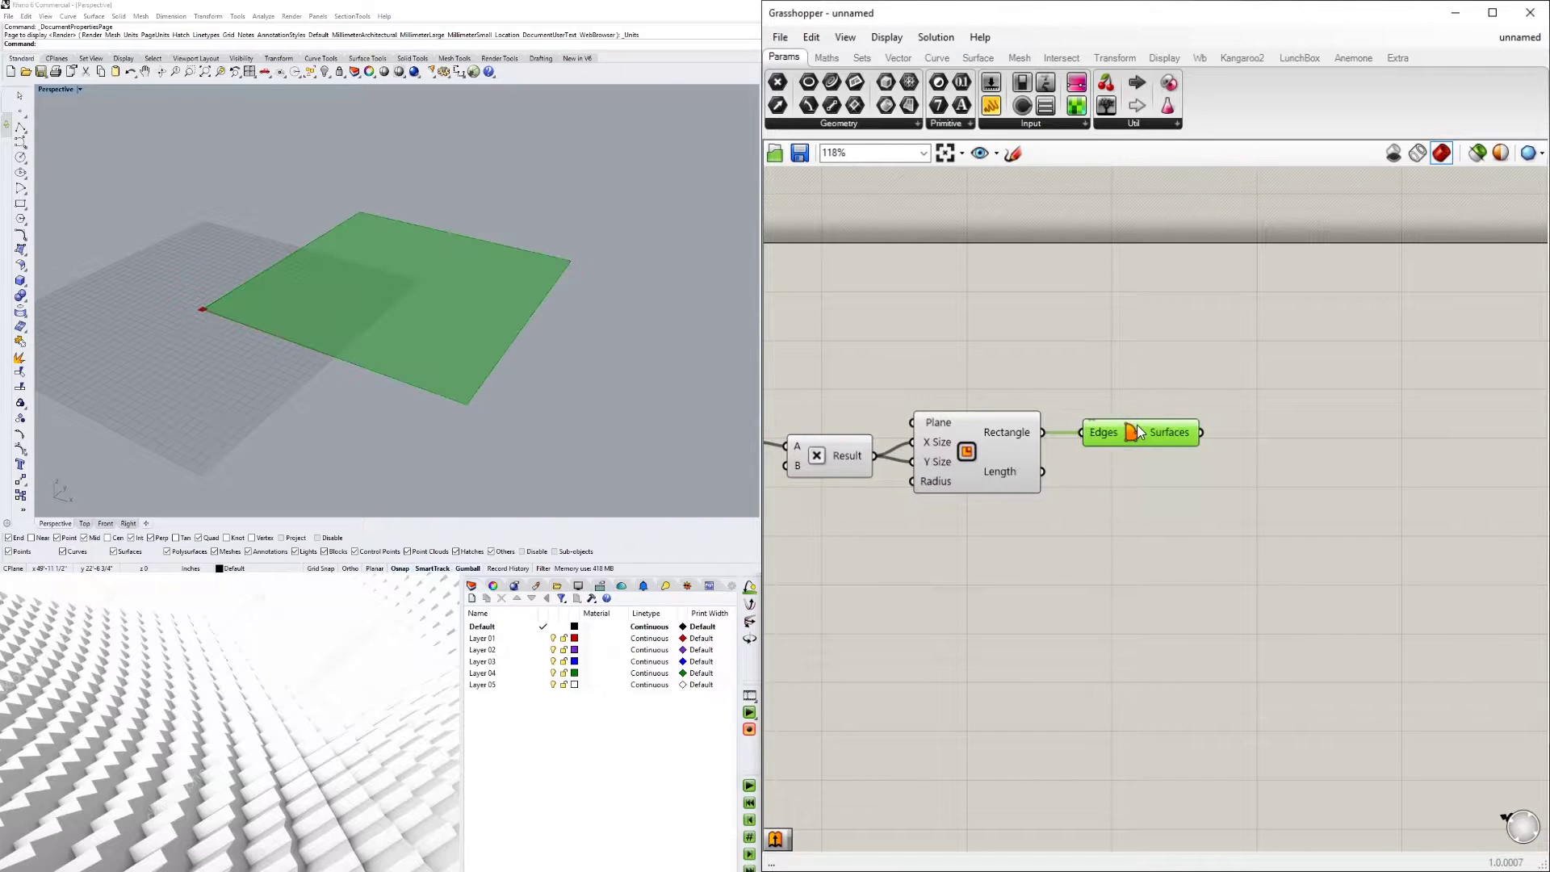
click(1377, 428)
- Add an Isotrim component beyond Boundary Surfaces, leaving room between the two
double_click(1364, 410)
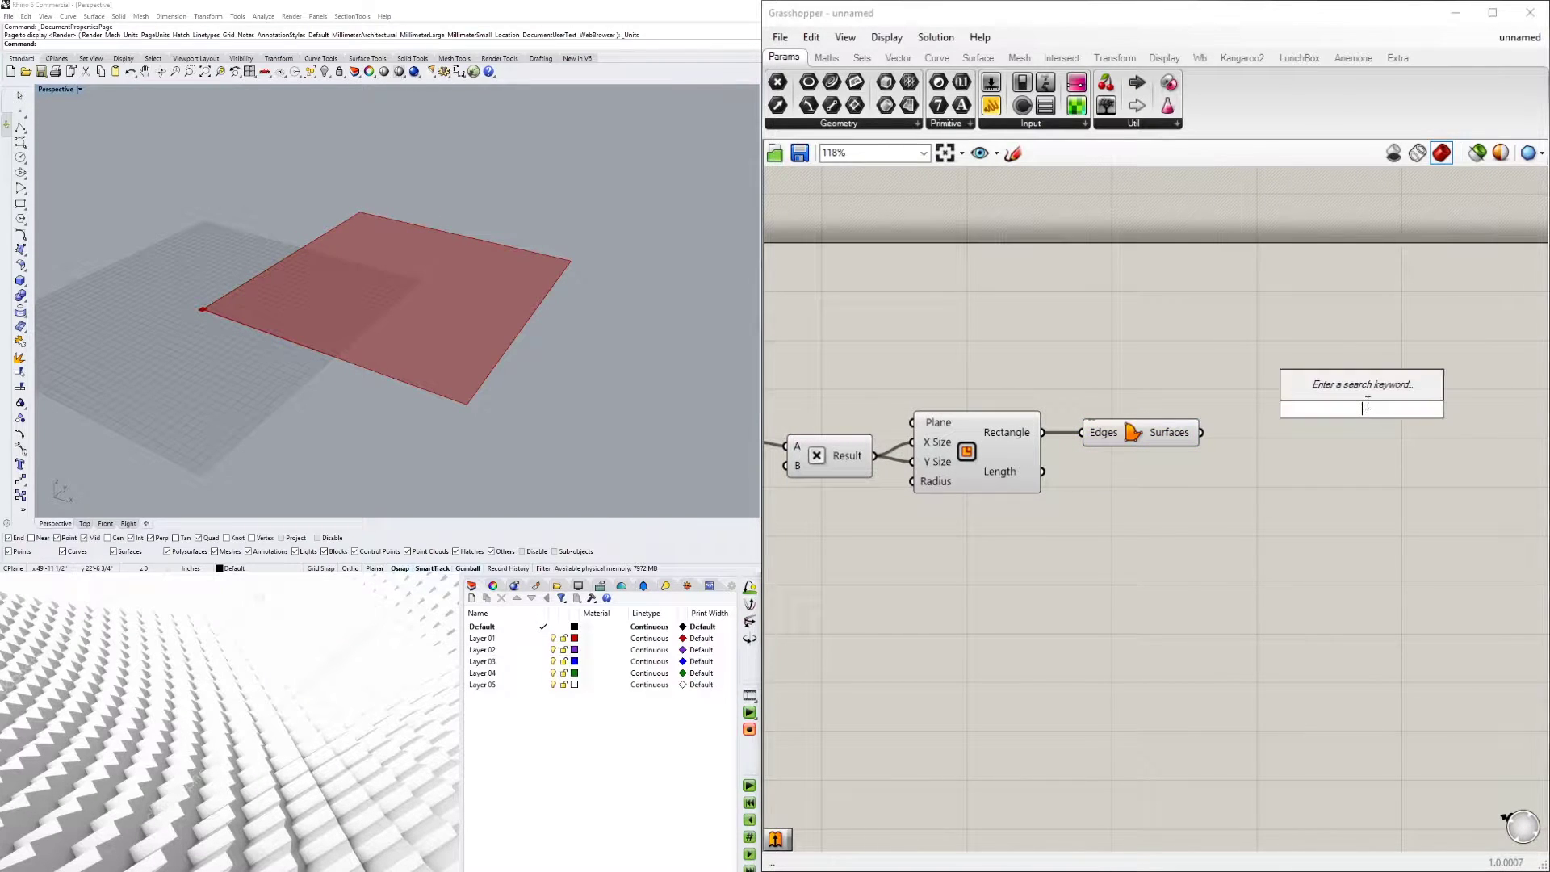
text(ISO)
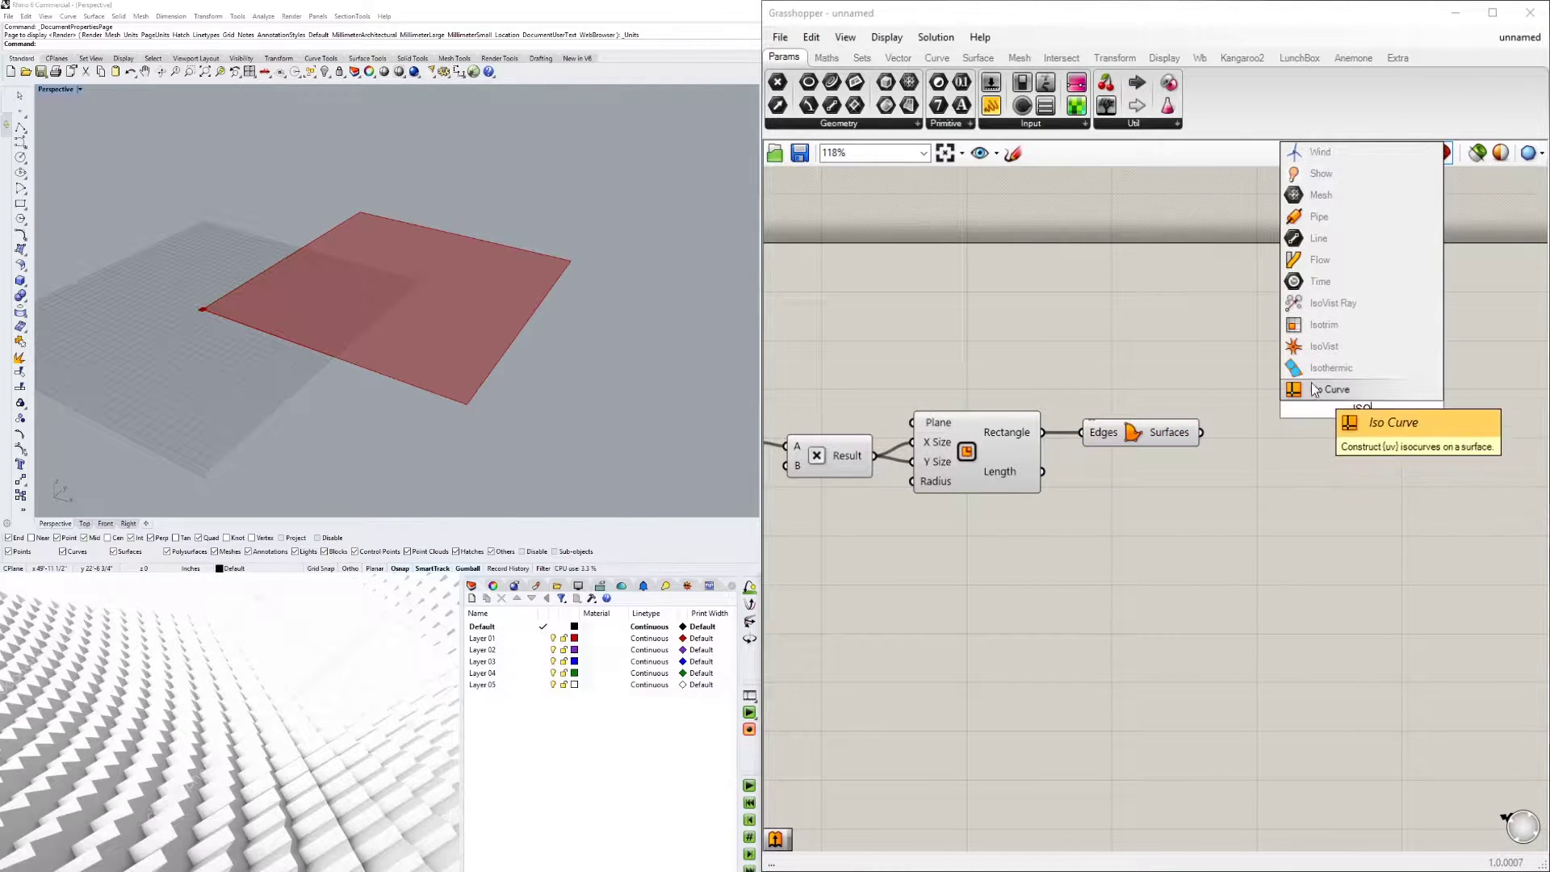
click(1320, 323)
click(1164, 433)
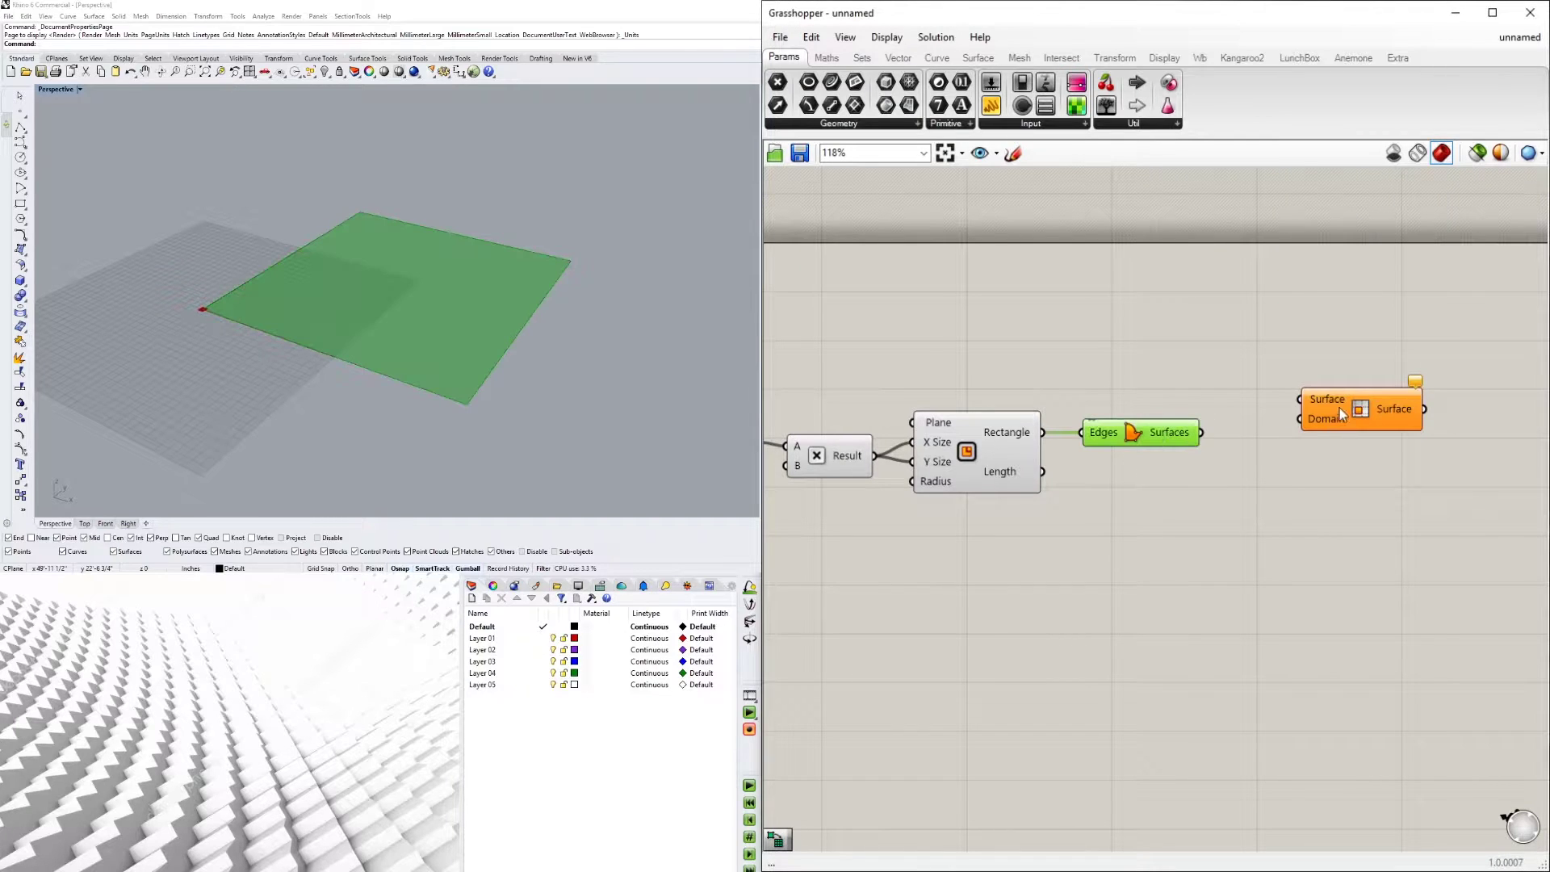
click(1423, 468)
drag(1423, 468, 1442, 462)
- Add a Divide Domain² component and place it between Boundary Surfaces and Isotrim
double_click(1295, 477)
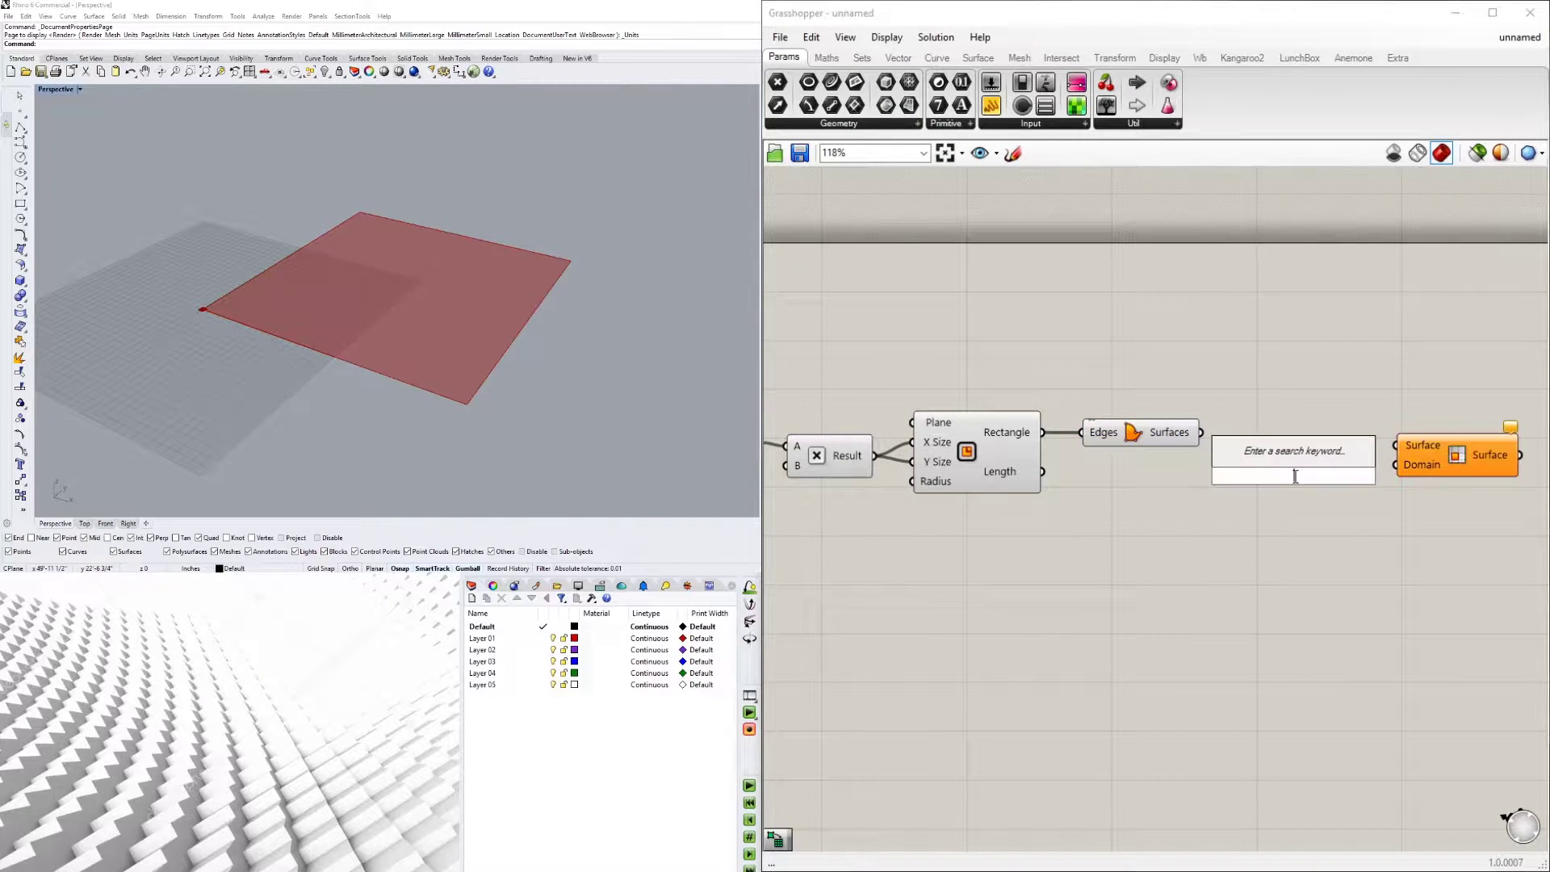
text(DIV)
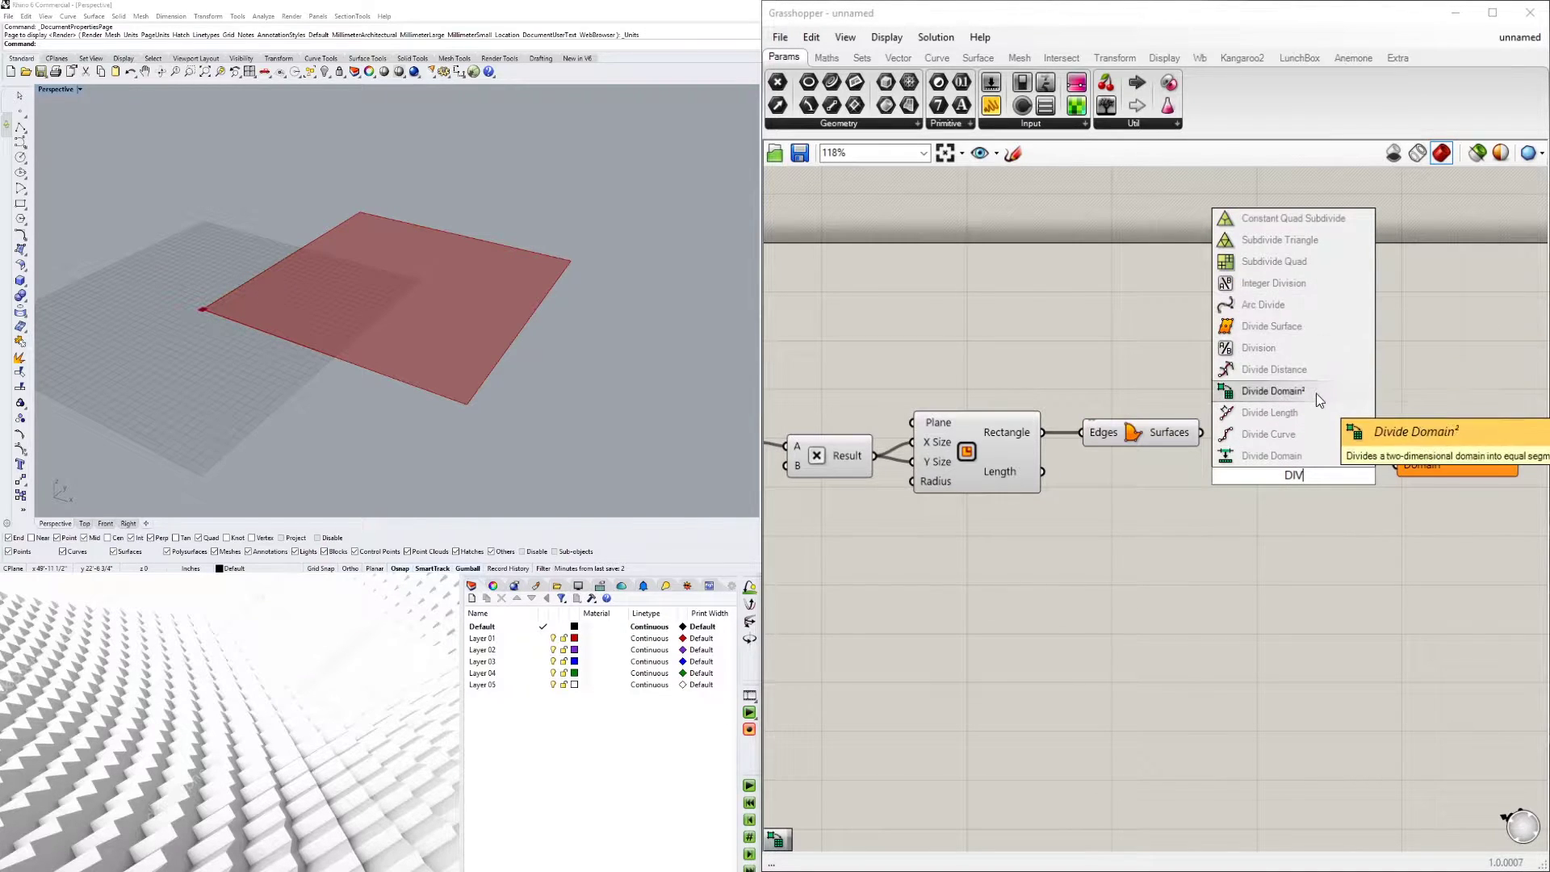
click(1316, 392)
drag(1282, 517, 1282, 525)
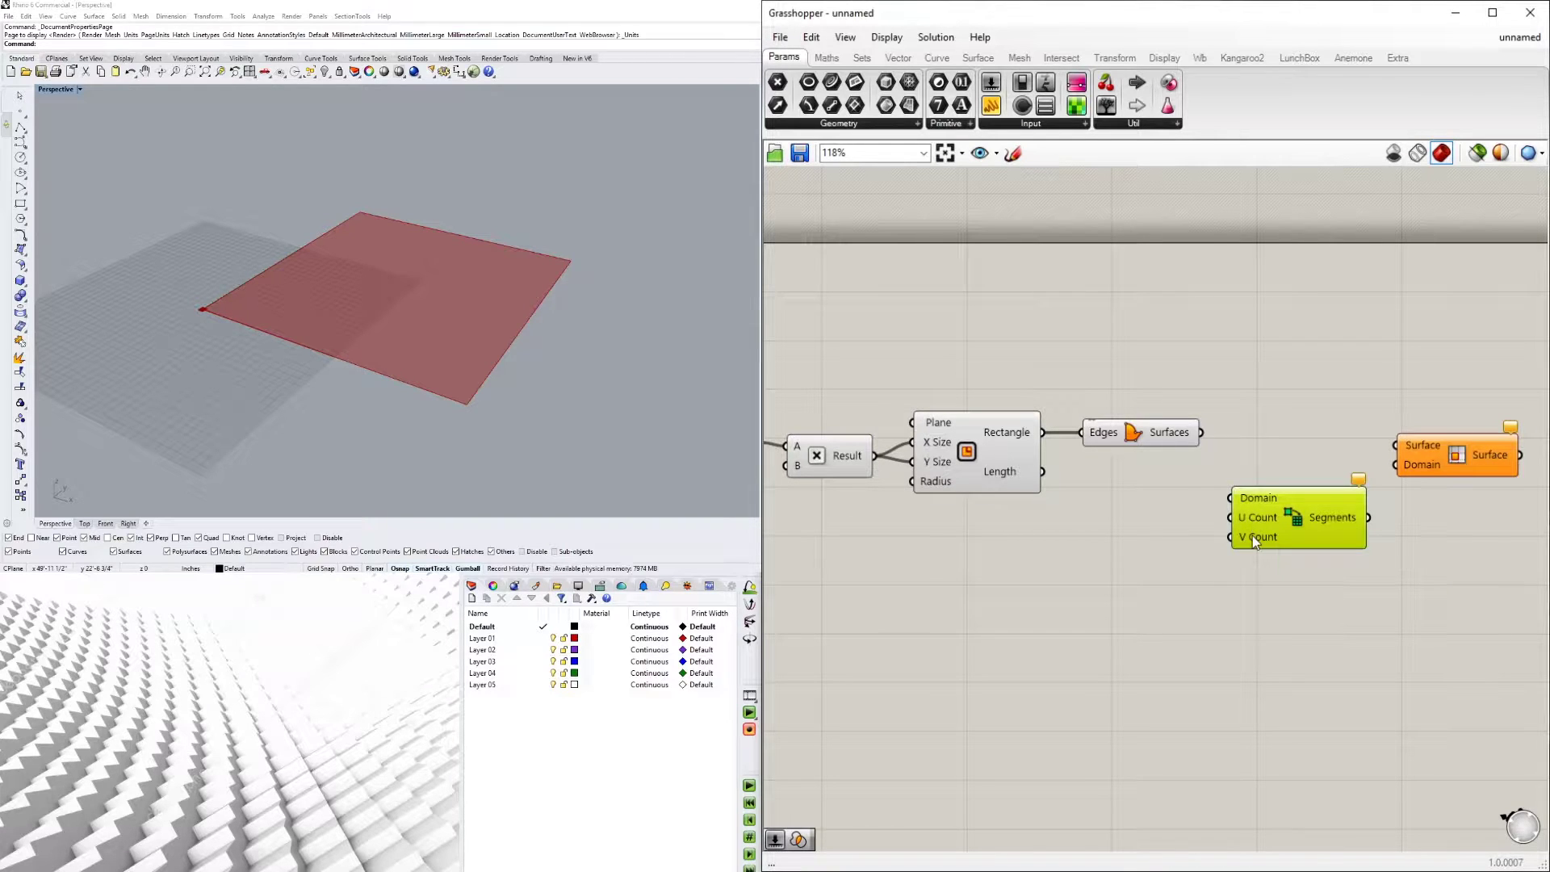
drag(1259, 512, 1224, 512)
- Connect the boundary surface to Isotrim's Surface and Divide Domain²'s Domain, and feed the Segments into Isotrim's Domain
drag(1201, 432, 1399, 447)
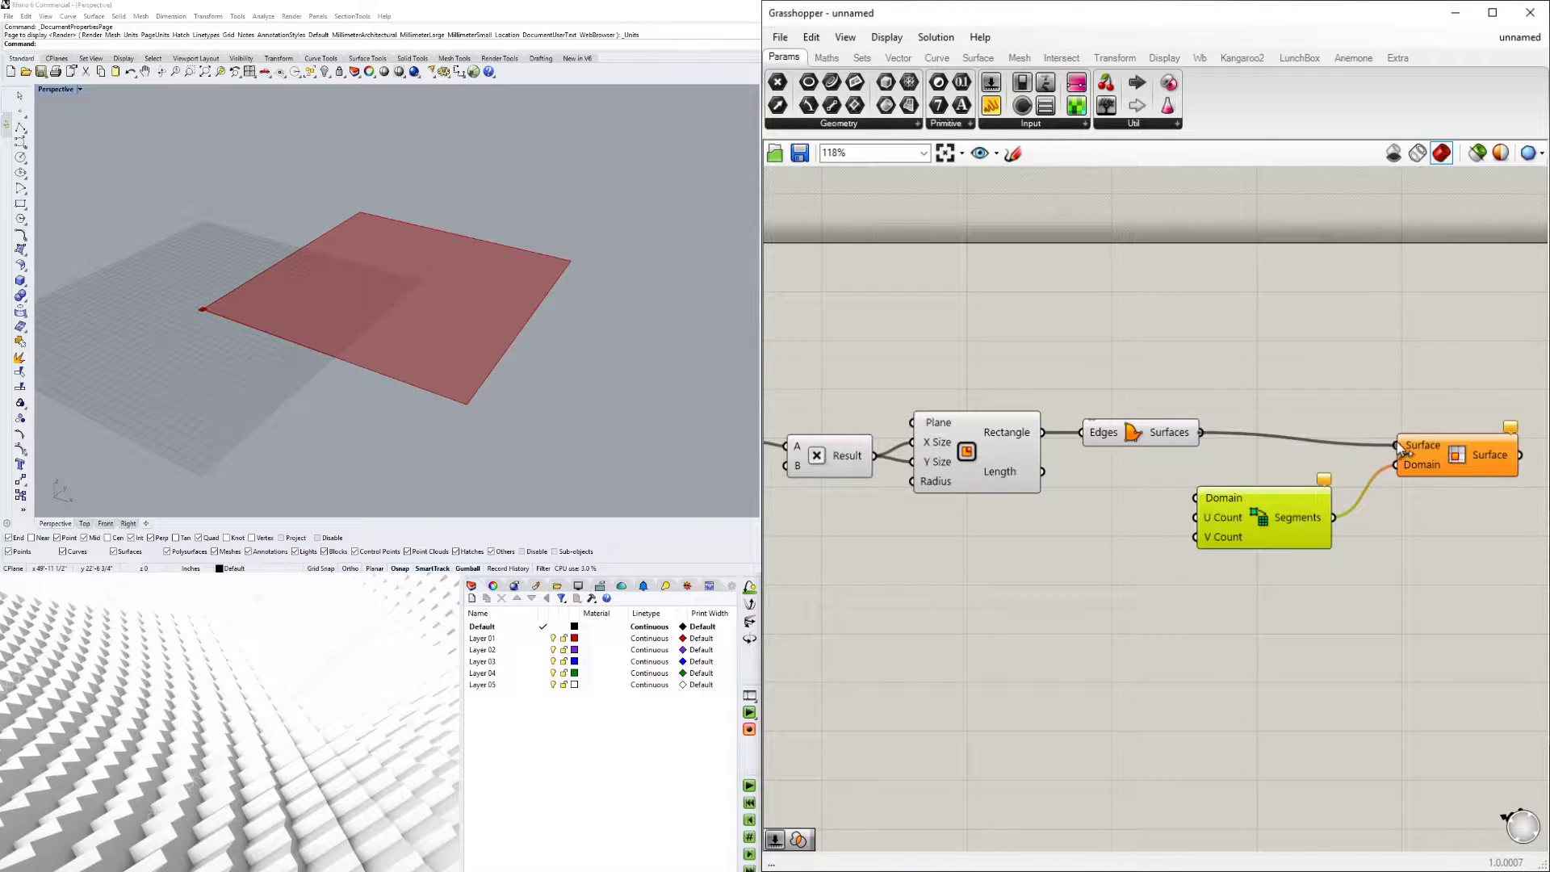
drag(1201, 432, 1195, 497)
drag(1279, 529, 1320, 508)
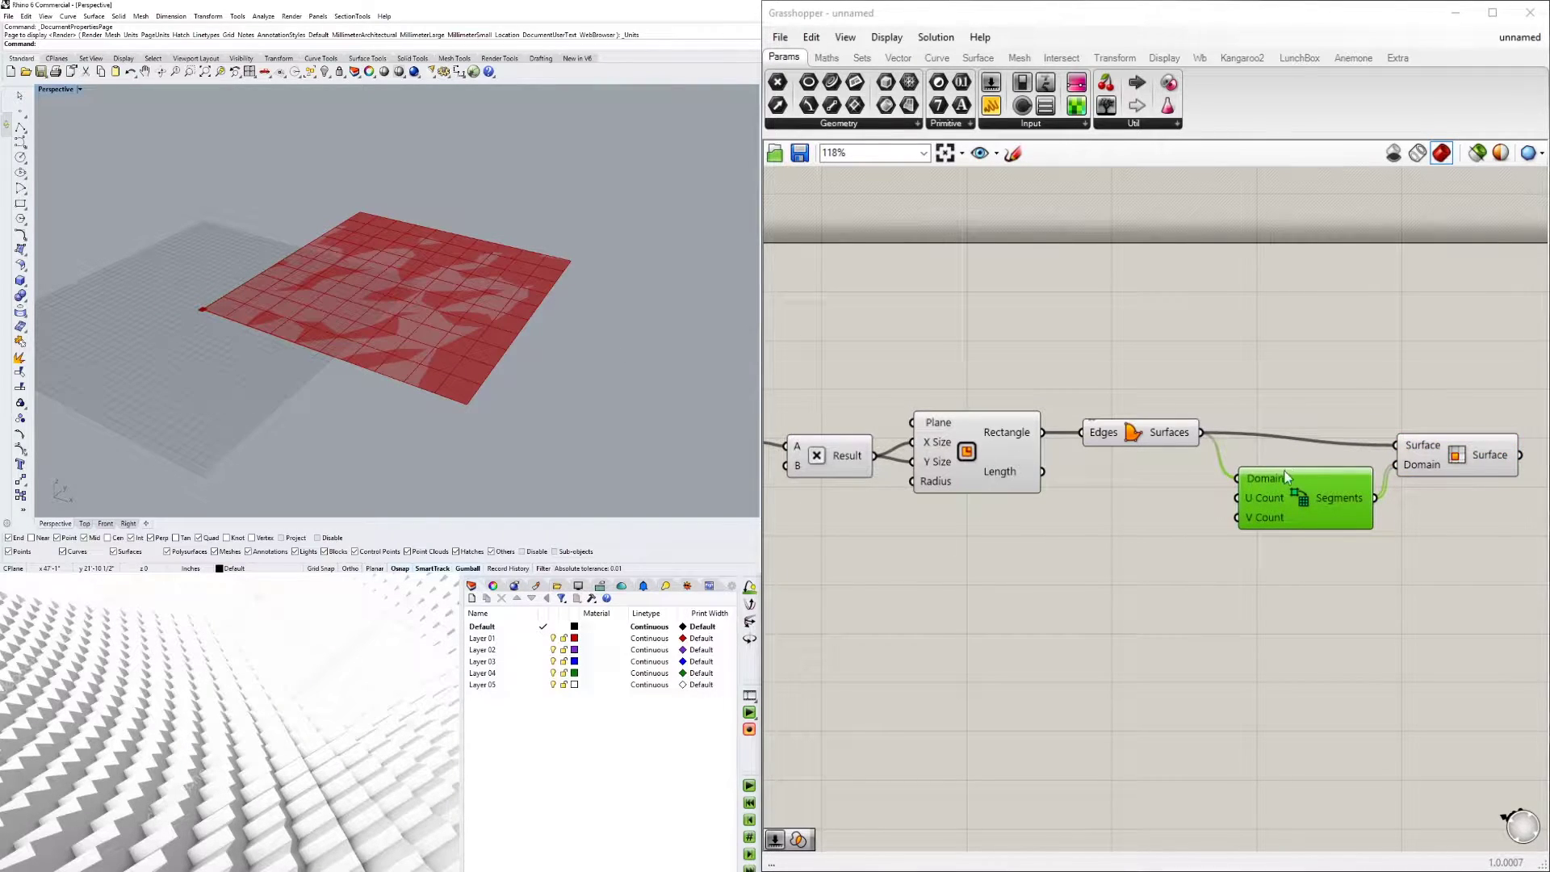
drag(1484, 458, 1506, 445)
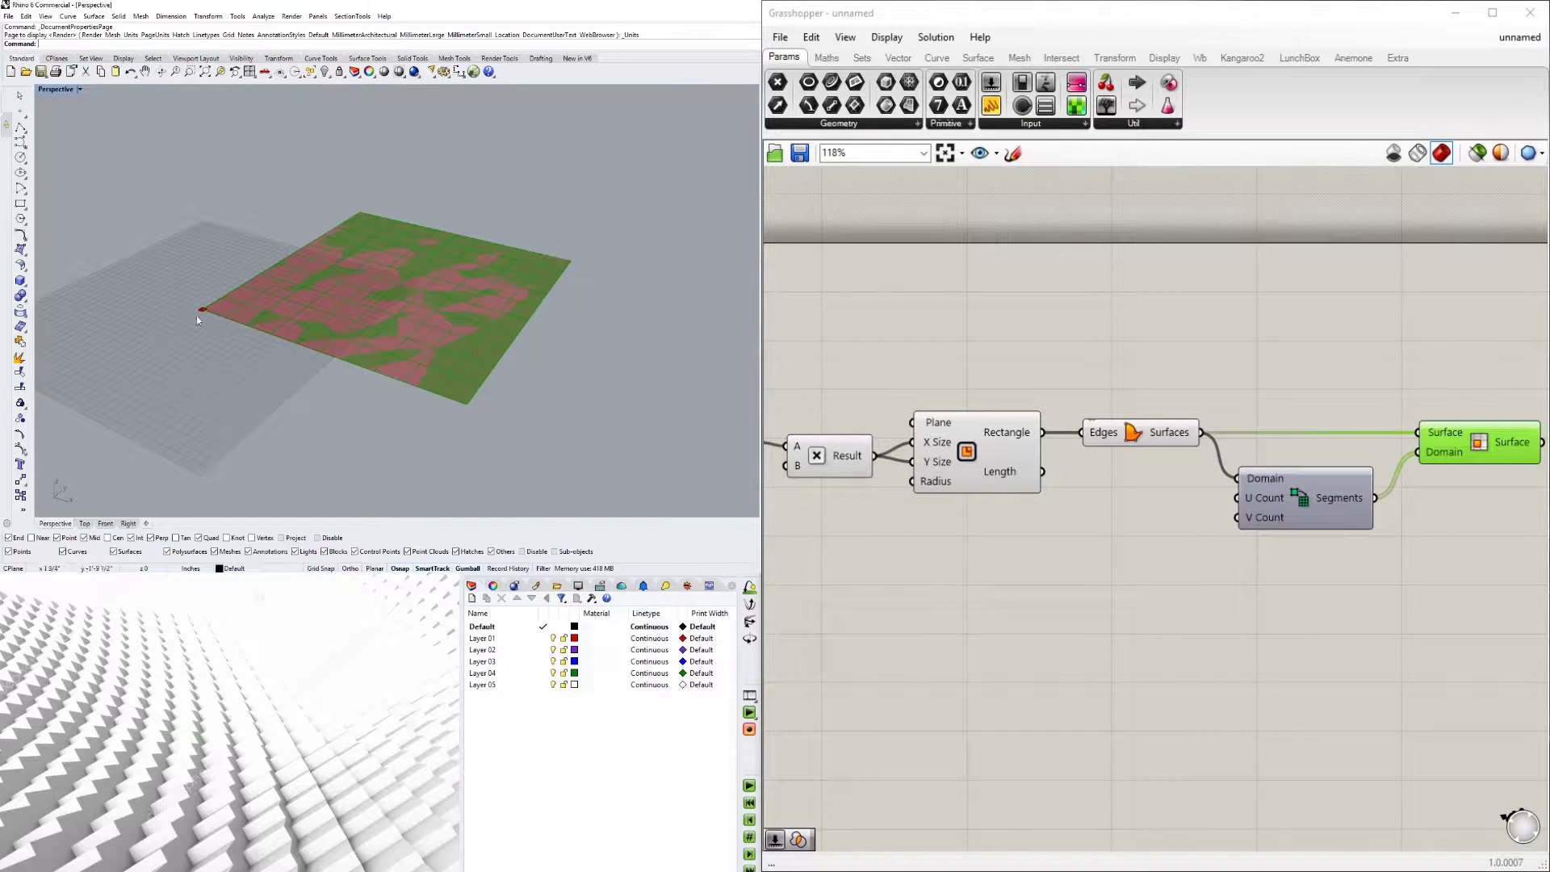
- Vary the rectangle's size with its number slider, and set the slider back to 30
right_drag(1059, 534, 1392, 570)
scroll(1023, 476, up, 2)
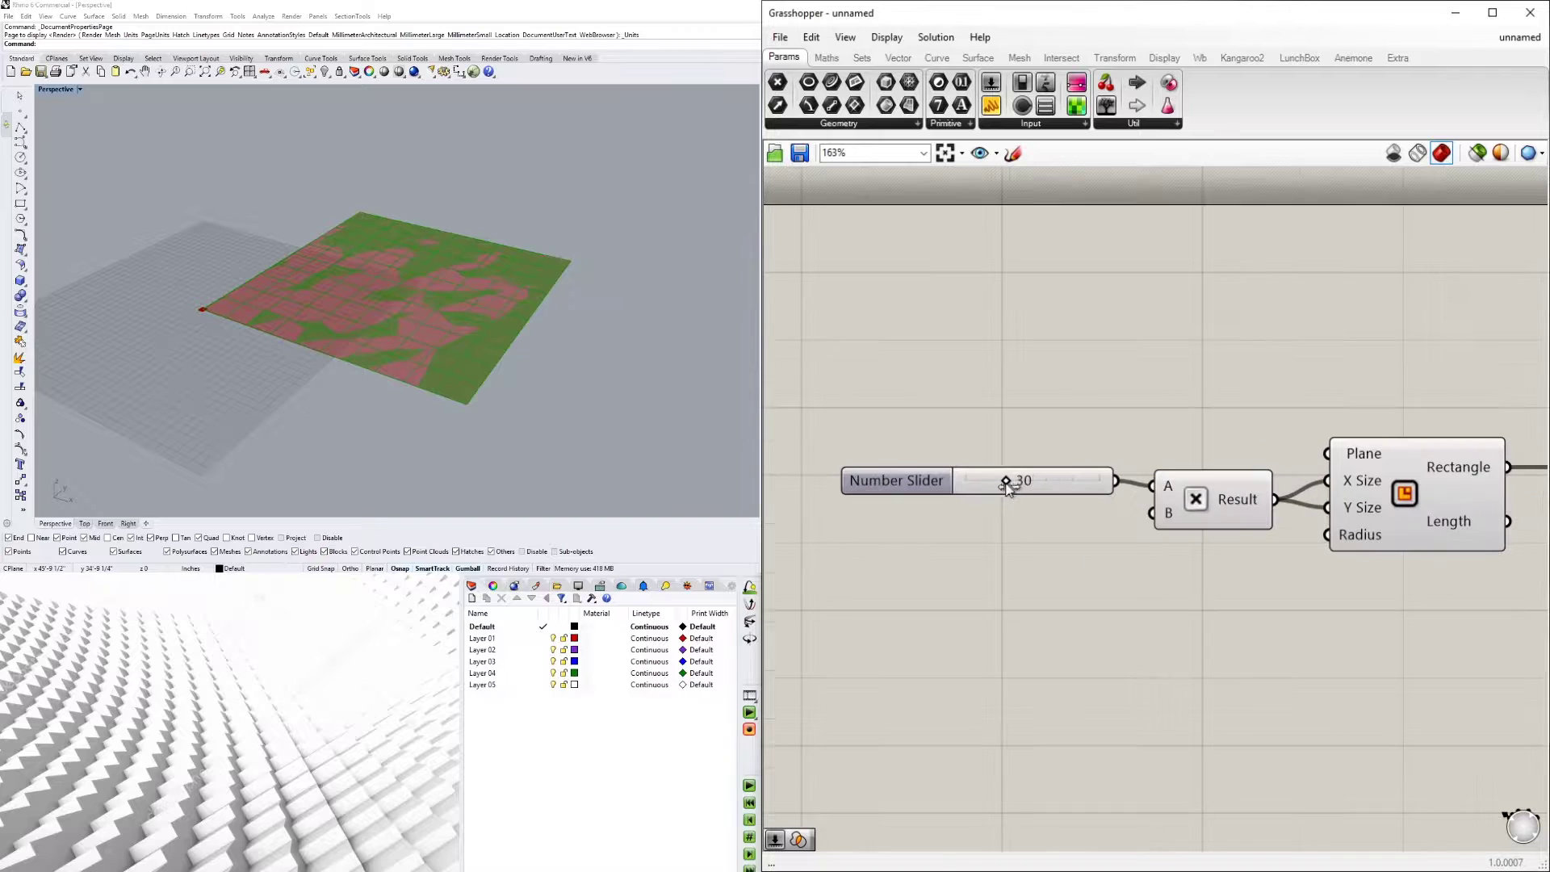
drag(1007, 484, 1031, 483)
double_click(1033, 483)
text(30)
key(Return)
click(1121, 380)
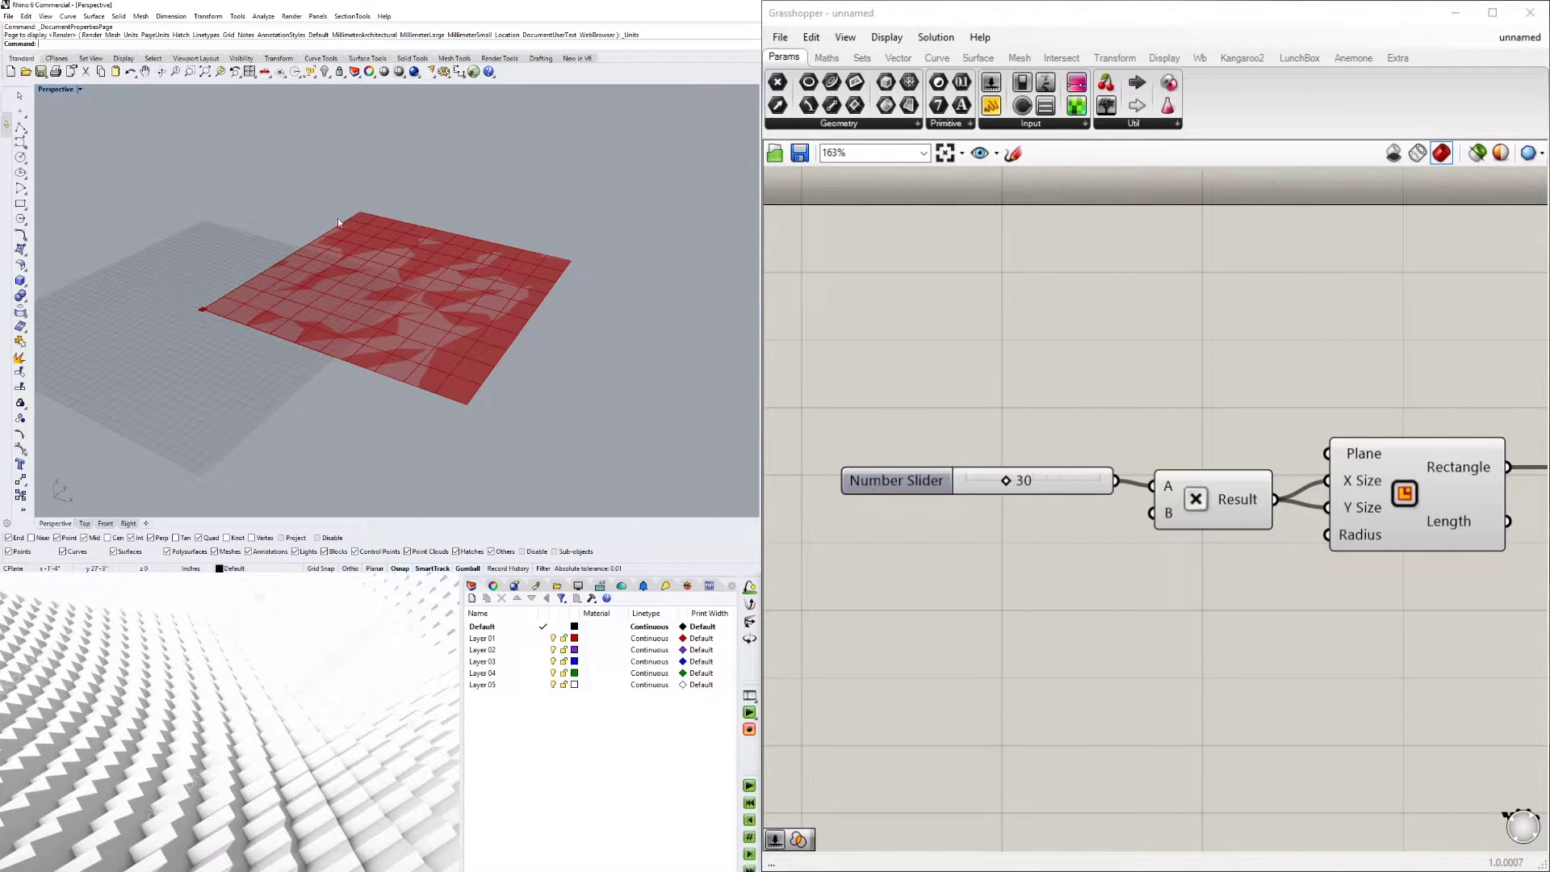
- Compare the geometry of the Boundary Surfaces and Isotrim components by highlighting each in the viewport
right_drag(896, 392, 766, 403)
scroll(839, 393, down, 2)
right_drag(980, 365, 938, 371)
right_drag(1454, 612, 1174, 608)
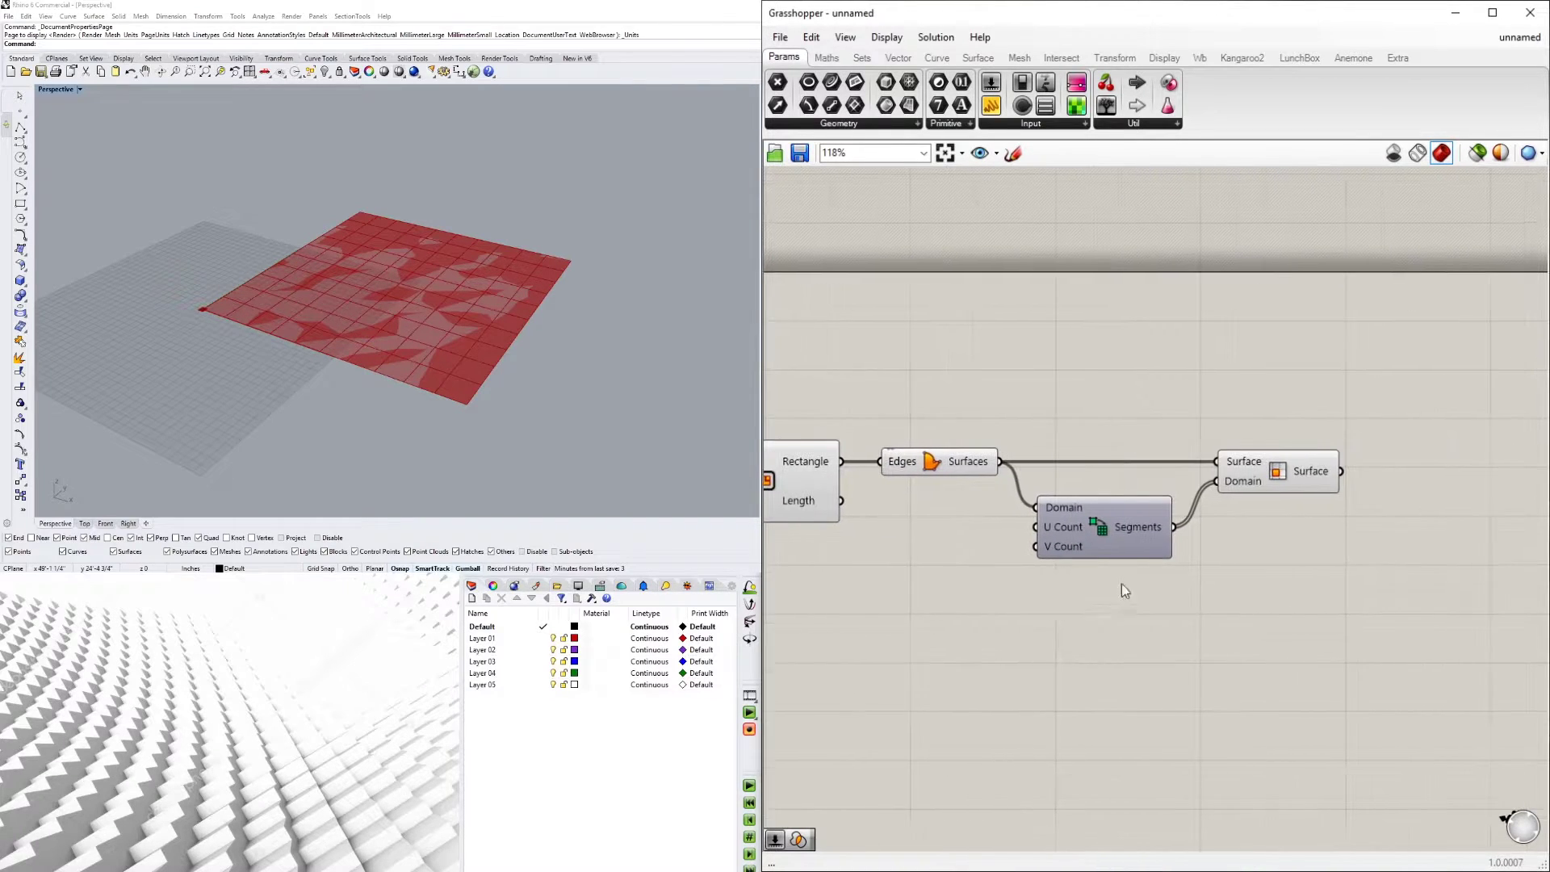
right_drag(932, 388, 1039, 418)
click(1388, 506)
click(1051, 530)
click(1388, 501)
- Turn off the viewport preview of the Boundary Surfaces component
right_drag(1098, 586, 1325, 593)
click(1303, 567)
scroll(1303, 567, down, 1)
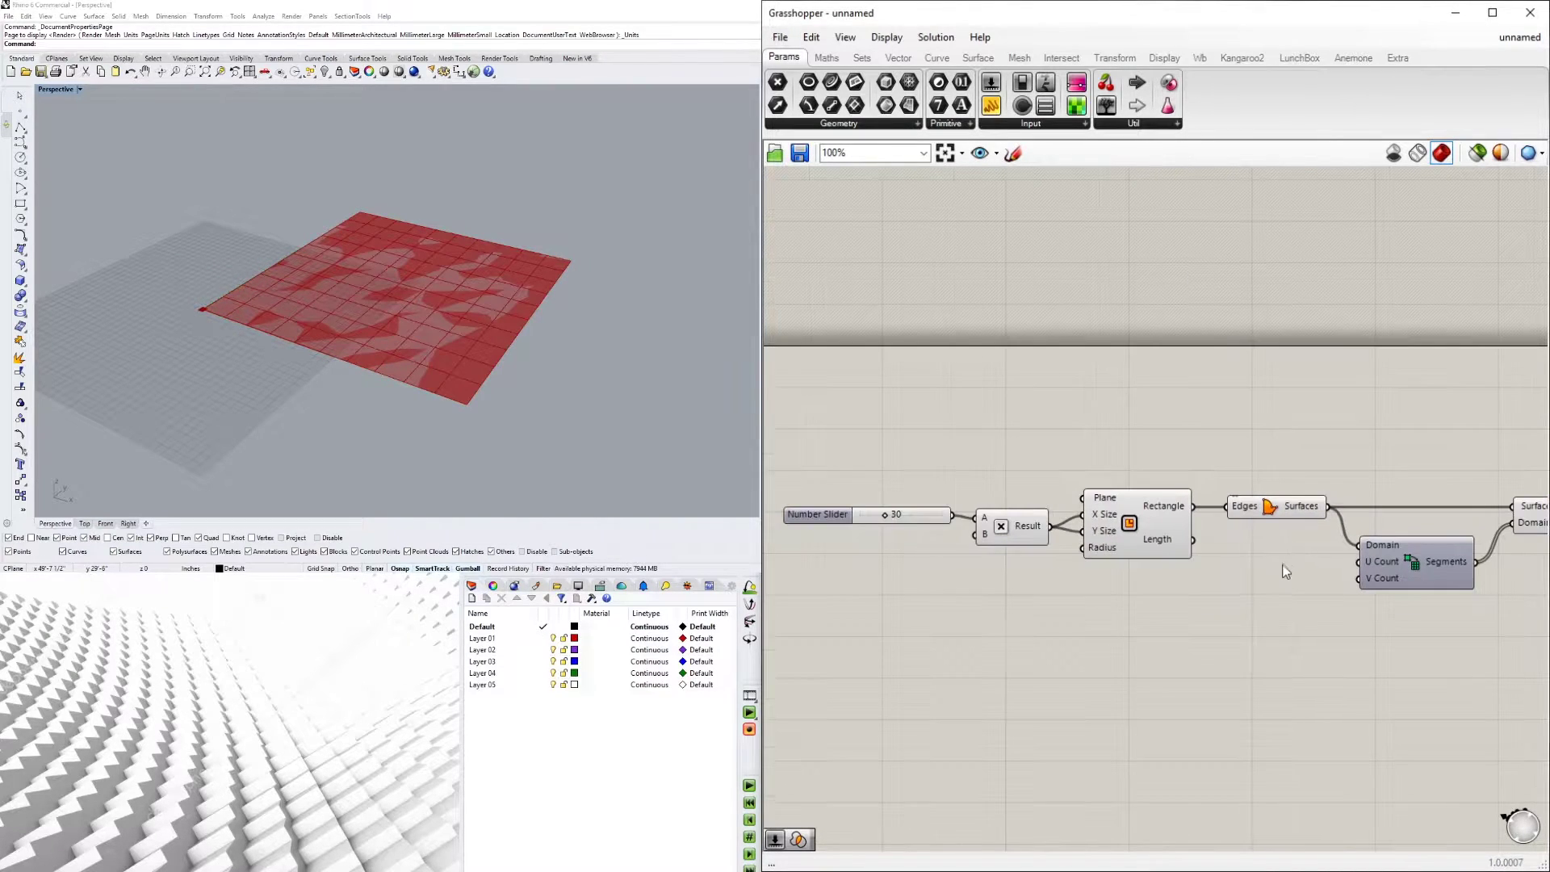
drag(1297, 570, 1250, 488)
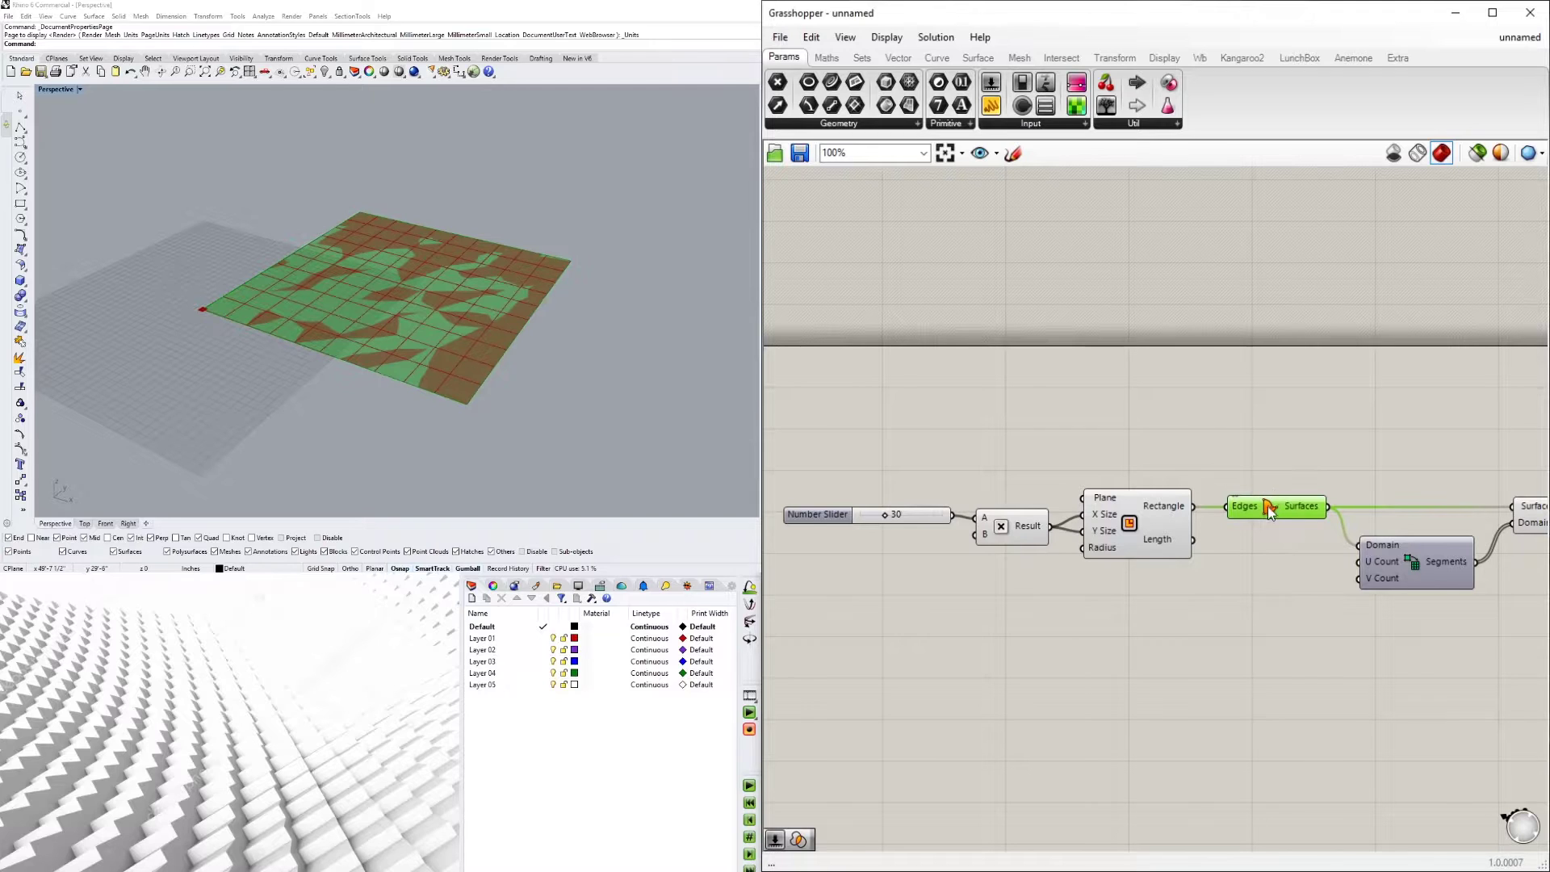
right_click(1270, 505)
click(1353, 535)
- Examine the Isotrim grid cells up close near the surface's corner, with the Isotrim component highlighted
right_drag(1359, 518, 1073, 492)
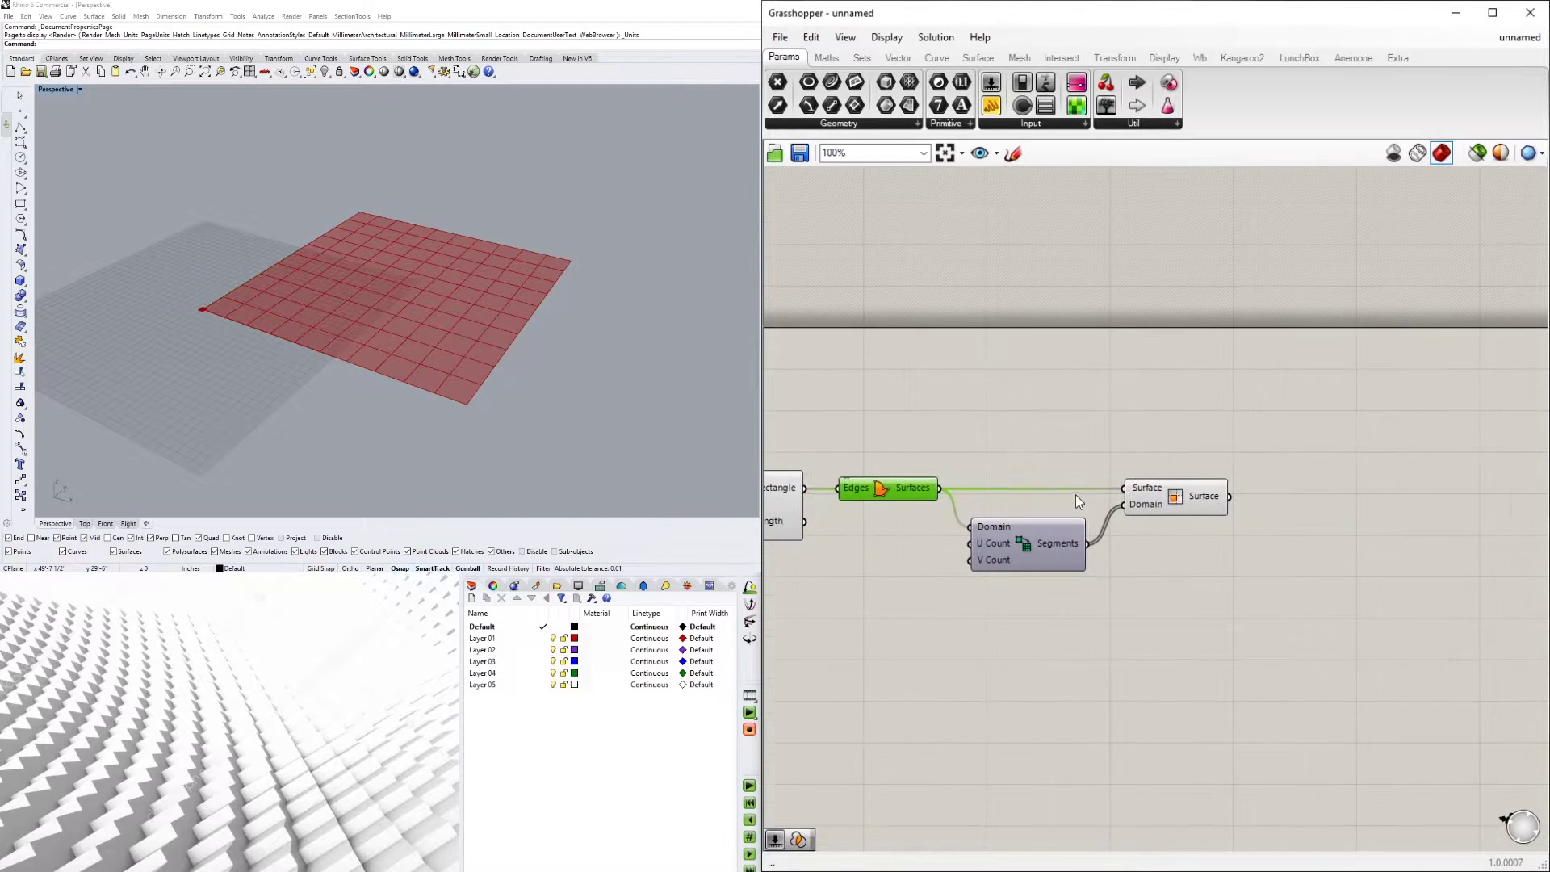
scroll(1225, 506, up, 4)
click(1267, 496)
click(1126, 419)
click(565, 287)
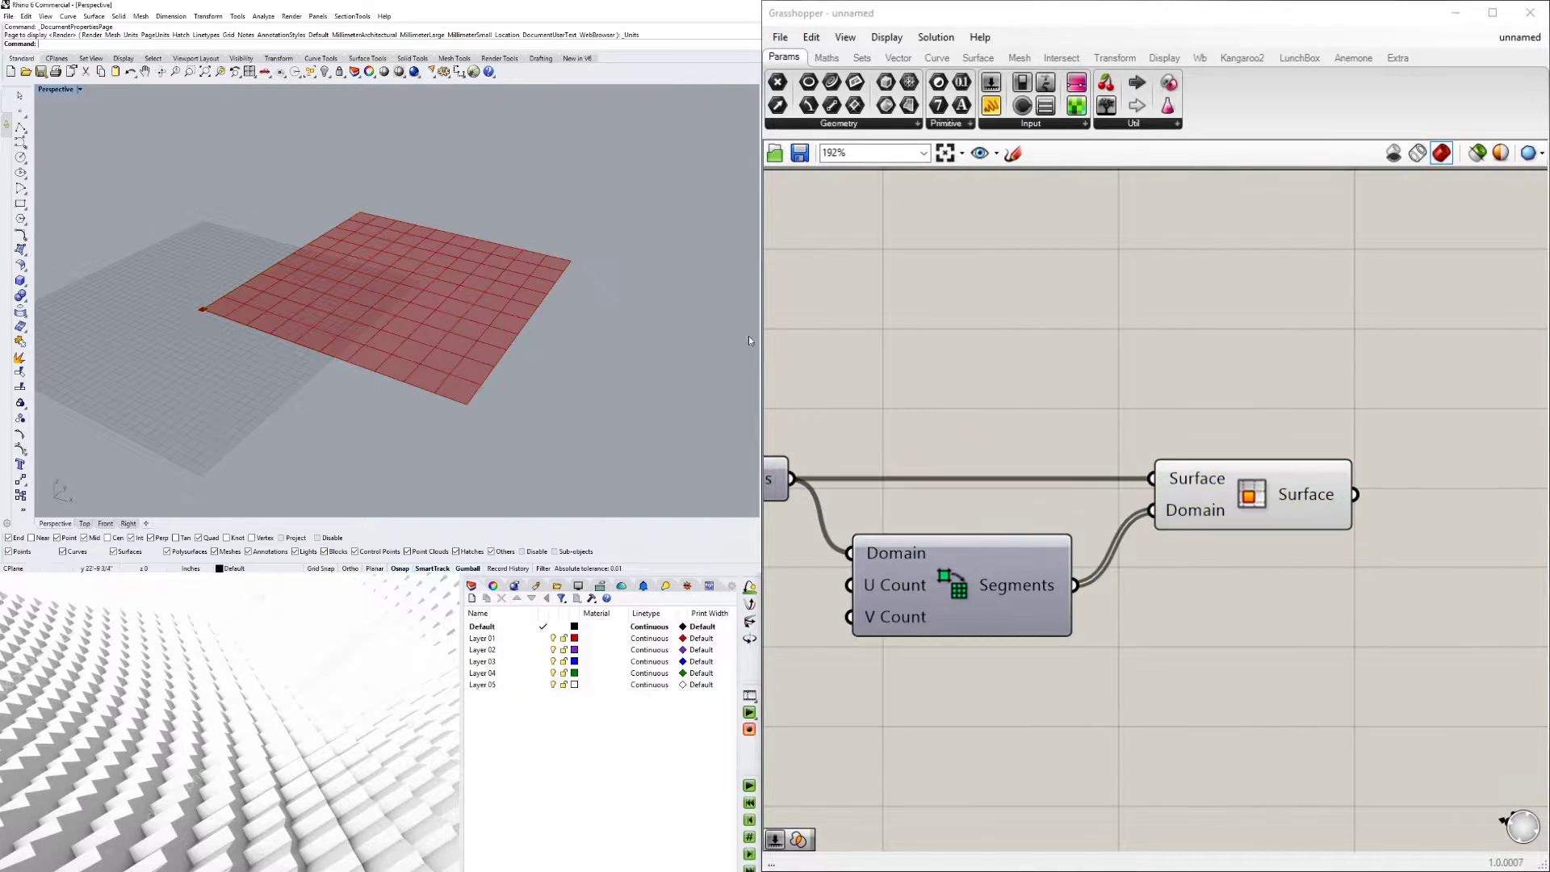
scroll(549, 283, up, 9)
scroll(516, 263, up, 4)
click(1264, 489)
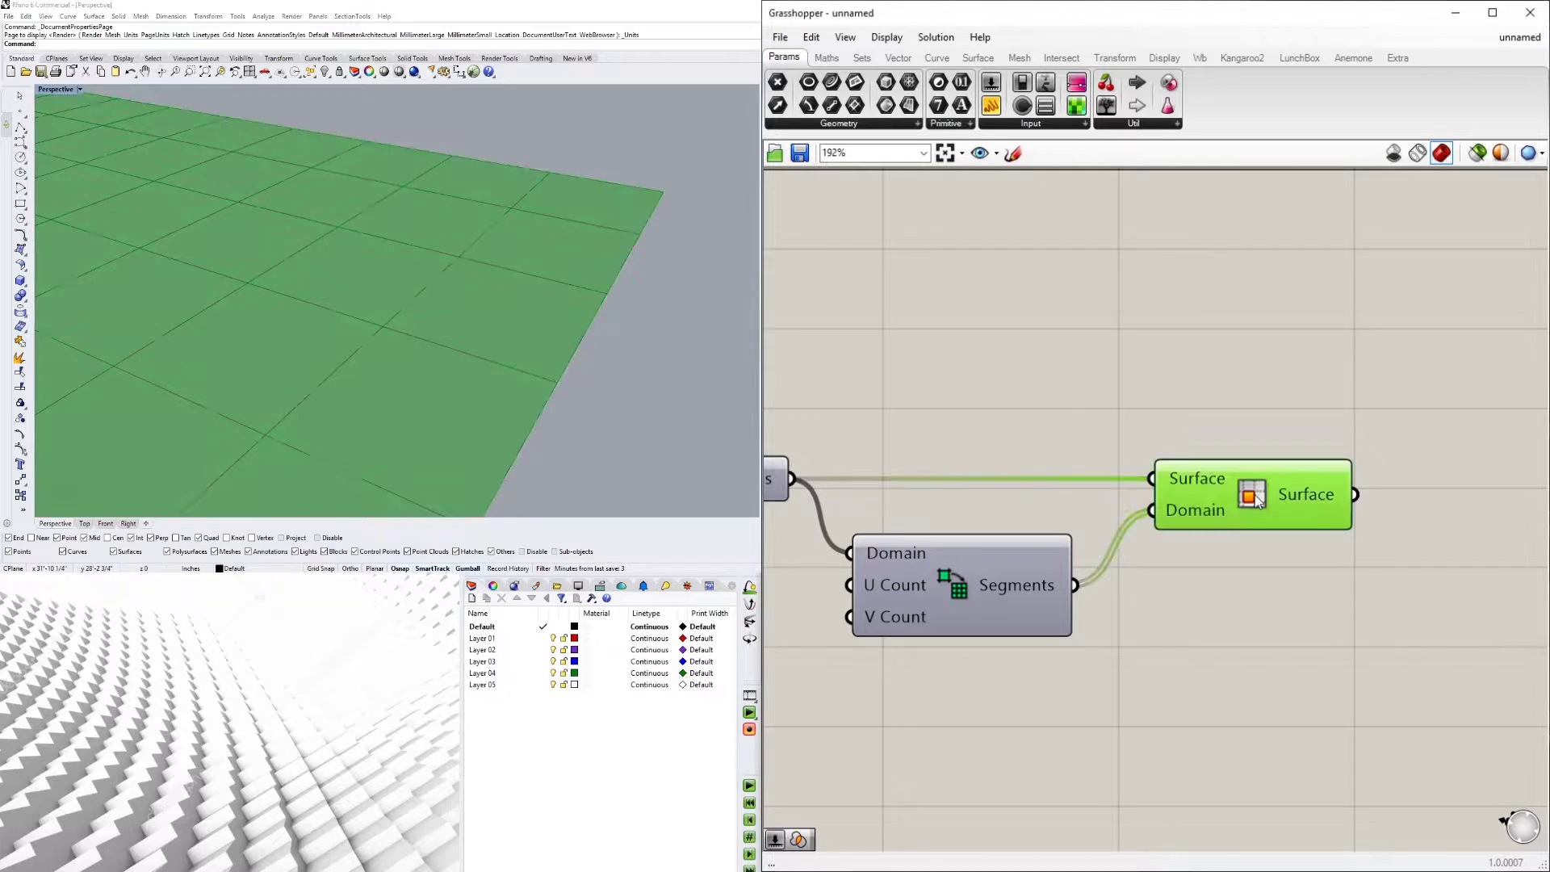
click(414, 246)
scroll(414, 246, down, 3)
scroll(487, 248, up, 1)
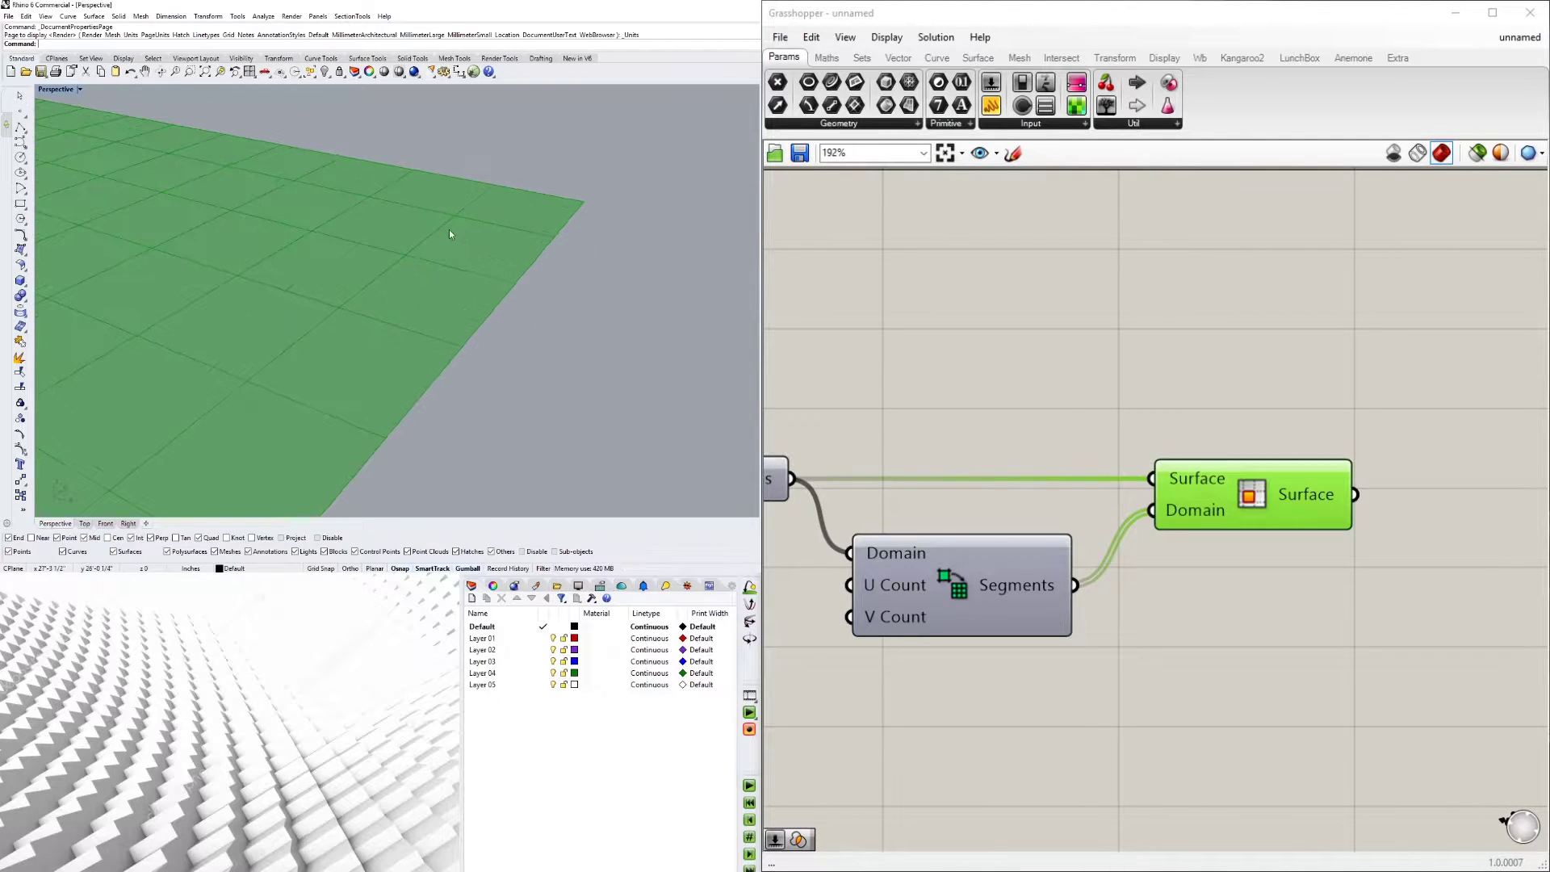
- Add an Offset Curve component beyond Isotrim
right_drag(1467, 426, 1332, 462)
double_click(1372, 457)
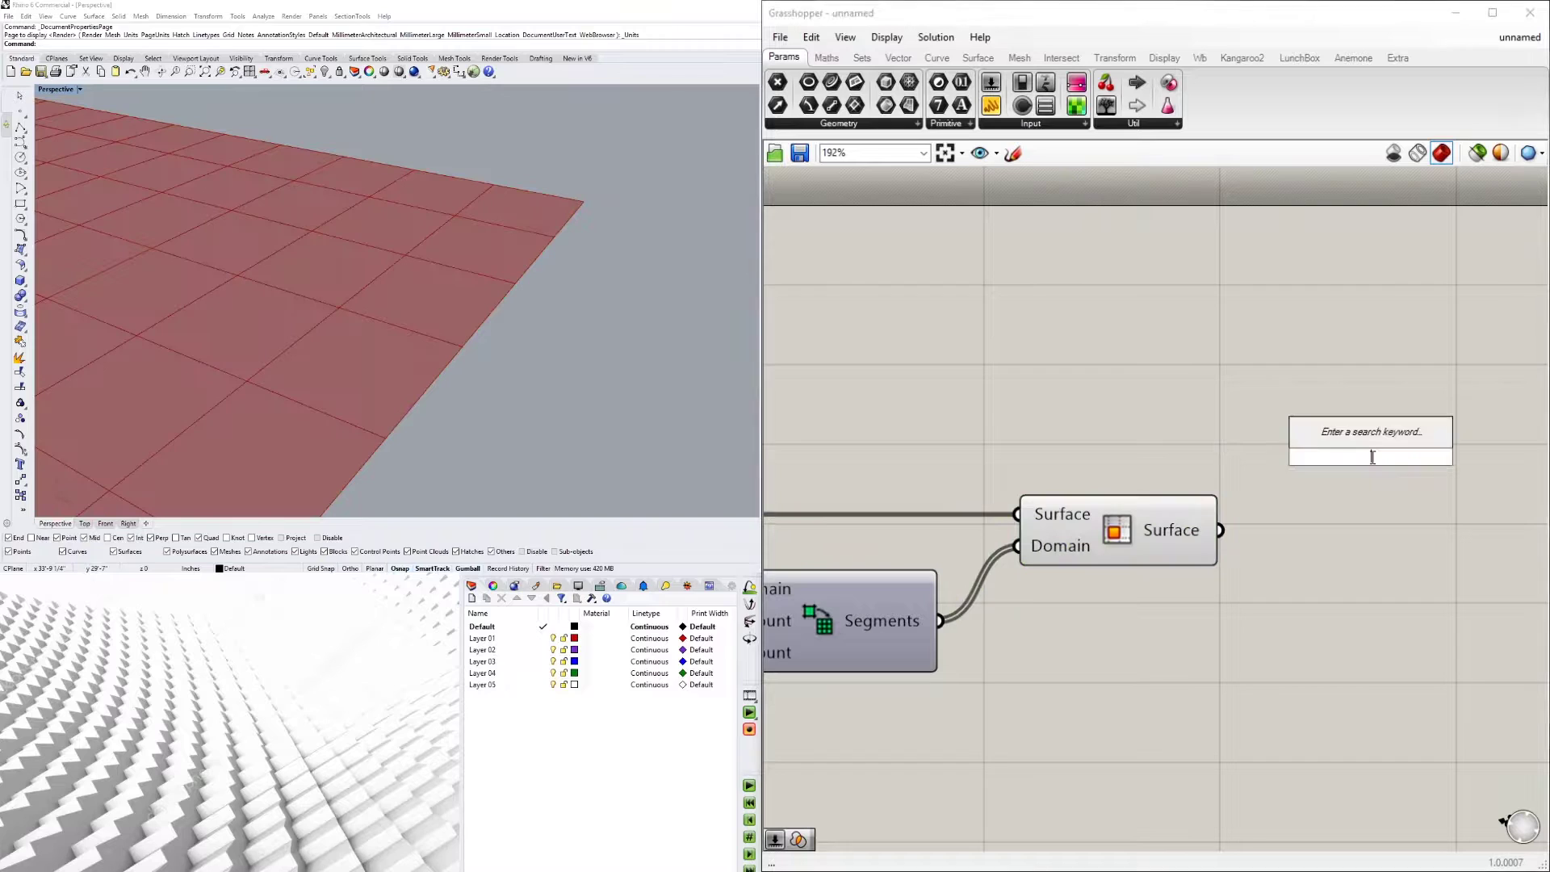
text(OFF)
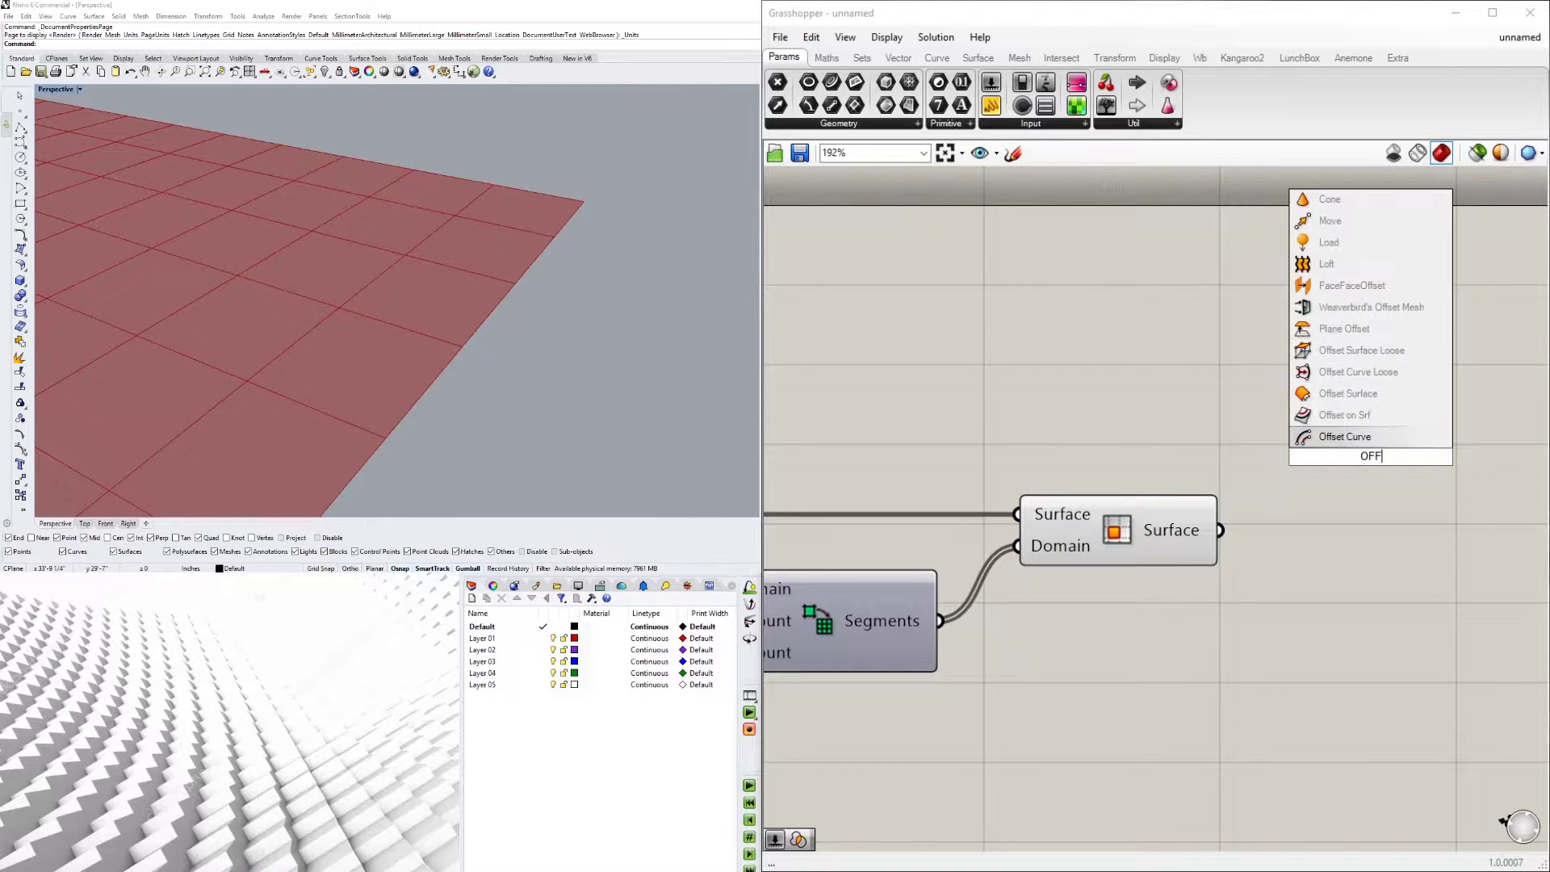
click(1347, 440)
scroll(1256, 474, down, 3)
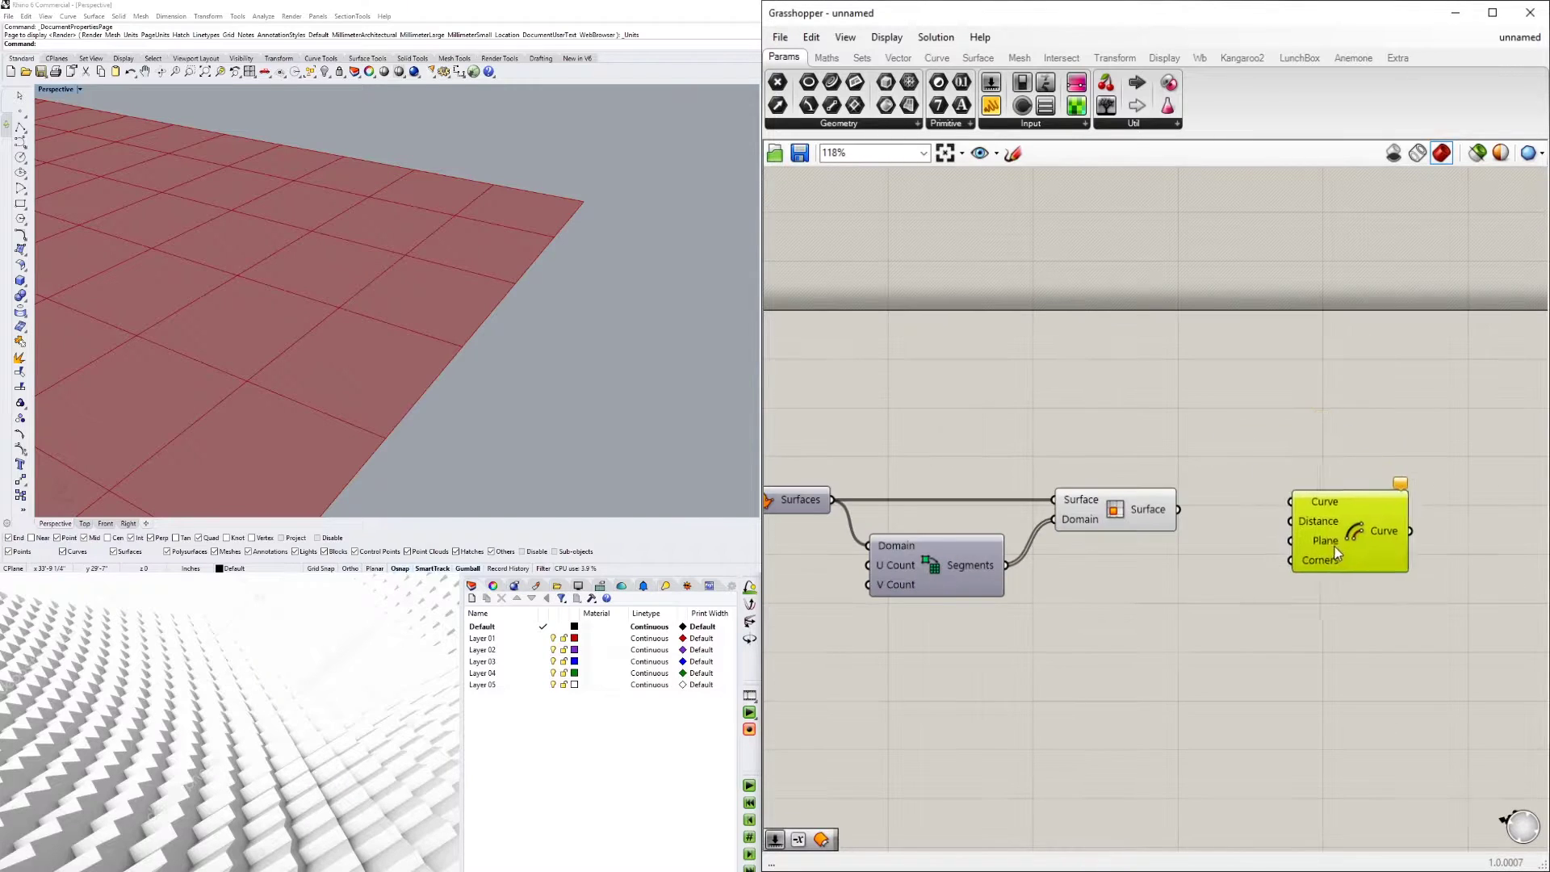
- Connect Isotrim's Surface output to Offset Curve's Curve input and check the offset outlines near the slab corner
click(1236, 550)
click(1134, 517)
drag(1190, 507, 1368, 540)
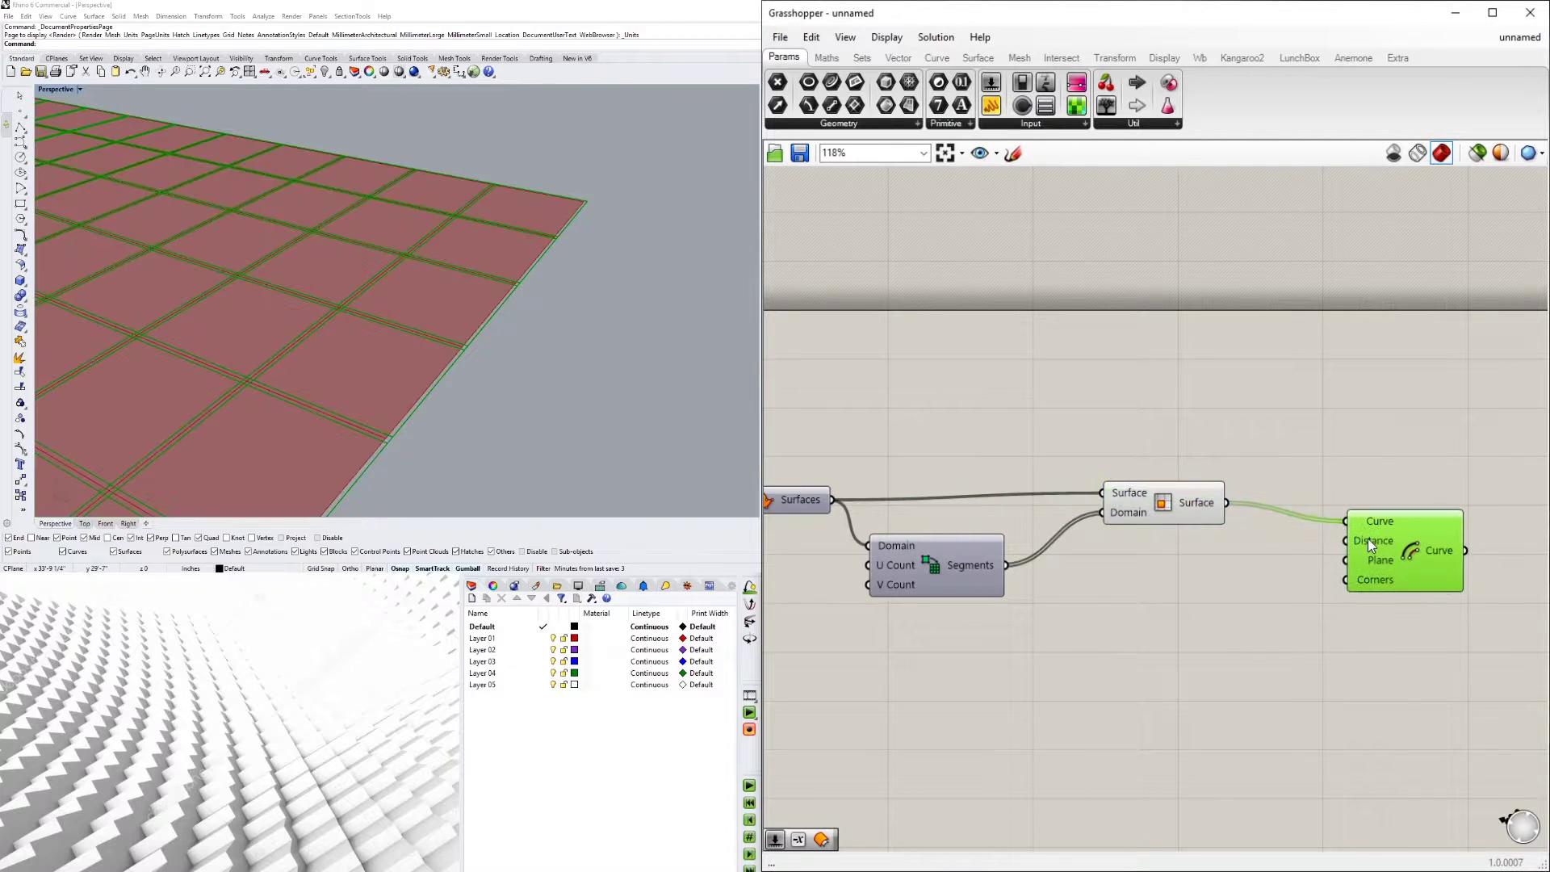
scroll(456, 242, up, 4)
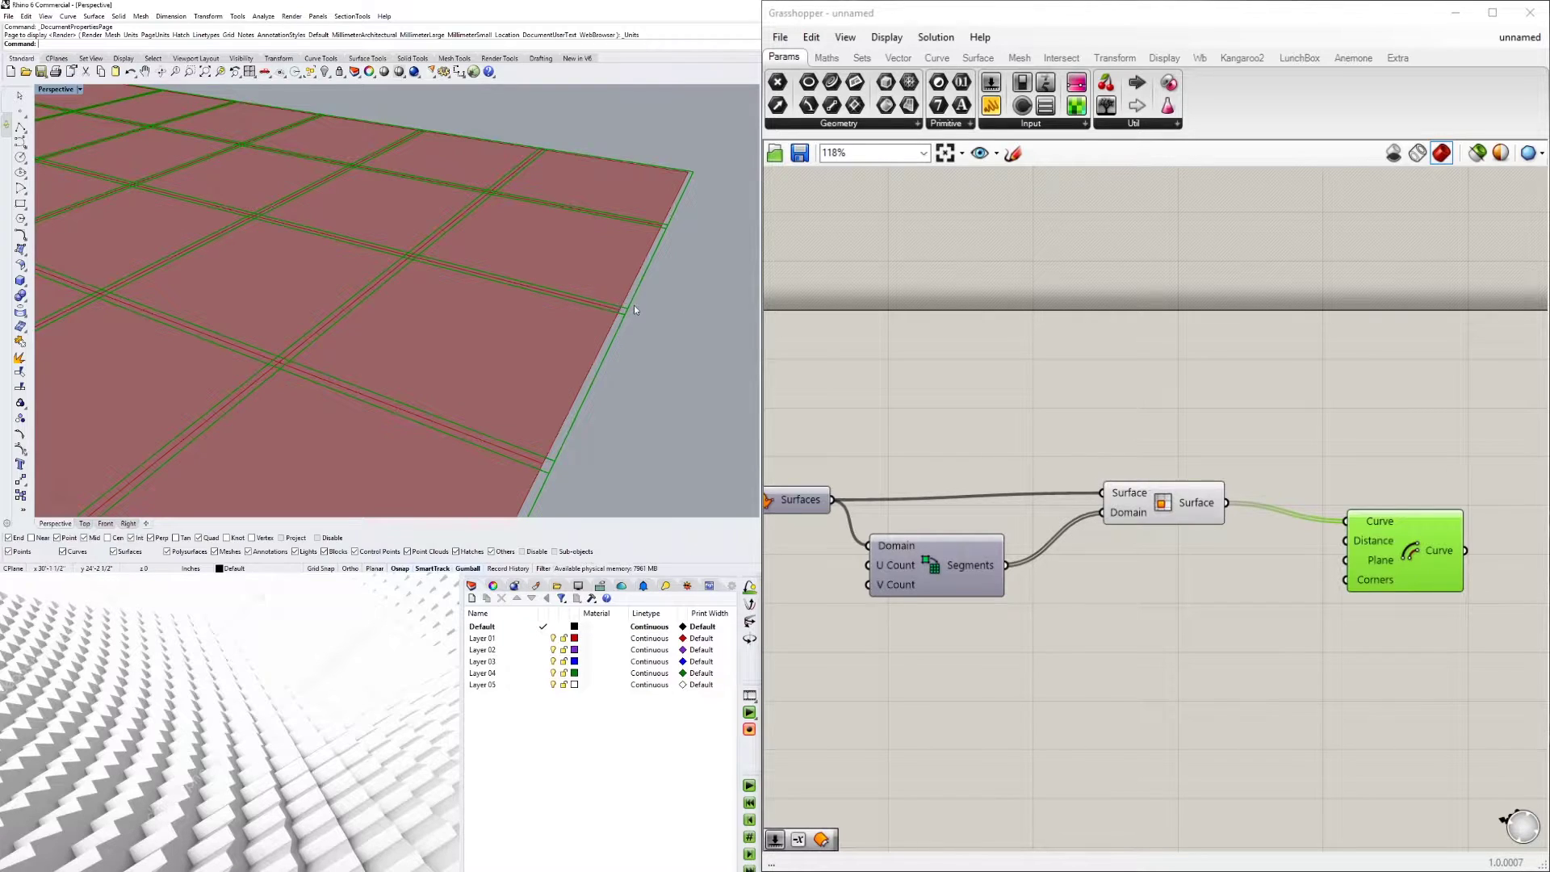
- Add a Negative component below Isotrim, ahead of the Offset Curve component
double_click(1185, 593)
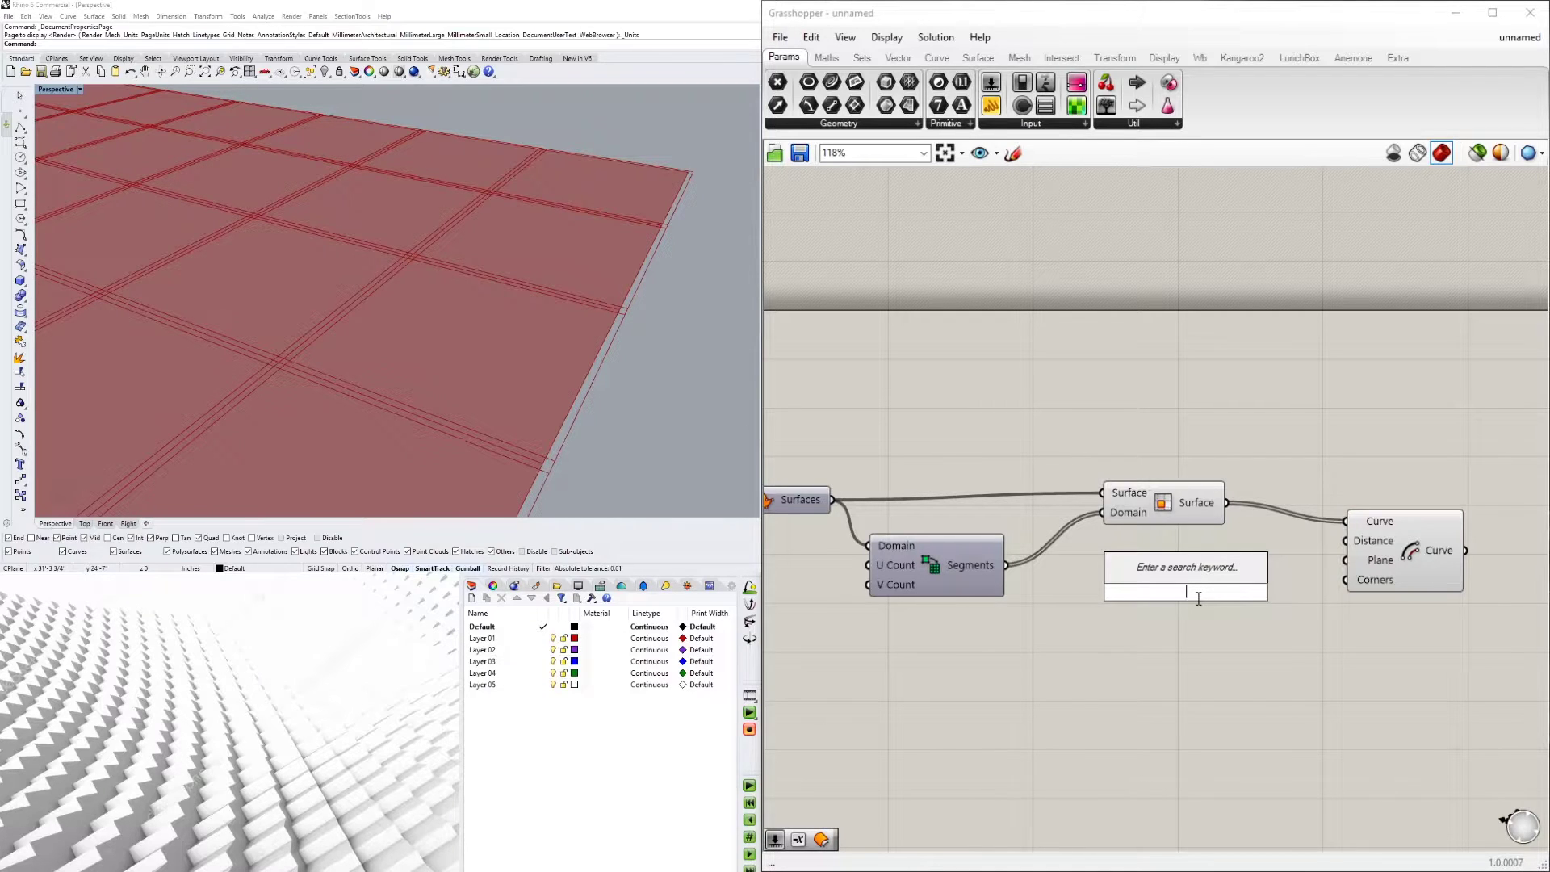
text(-)
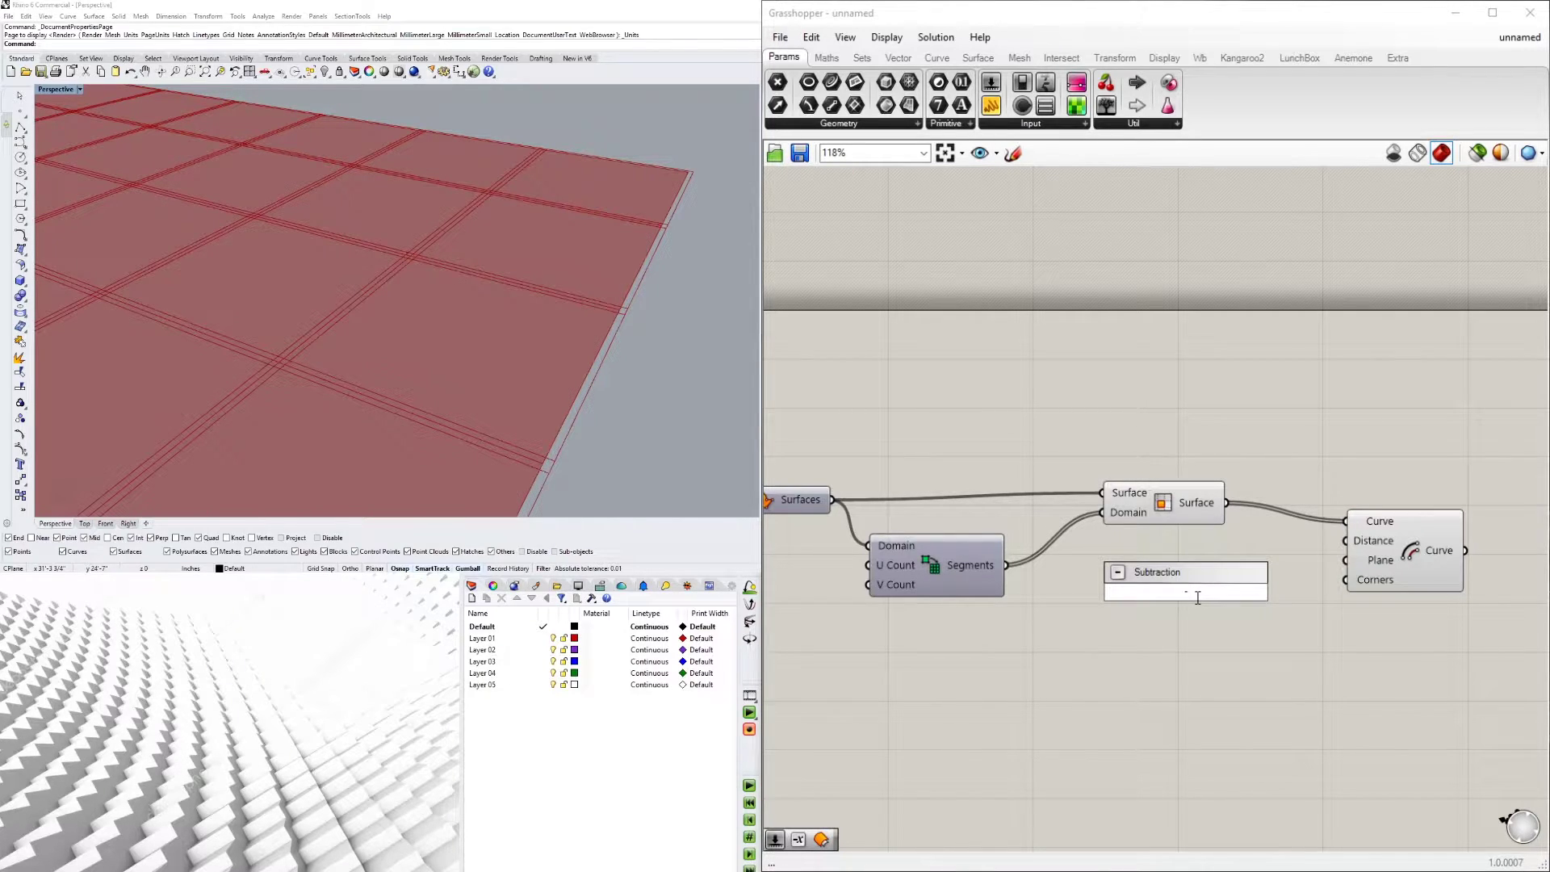
key(BackSpace)
text(NEG)
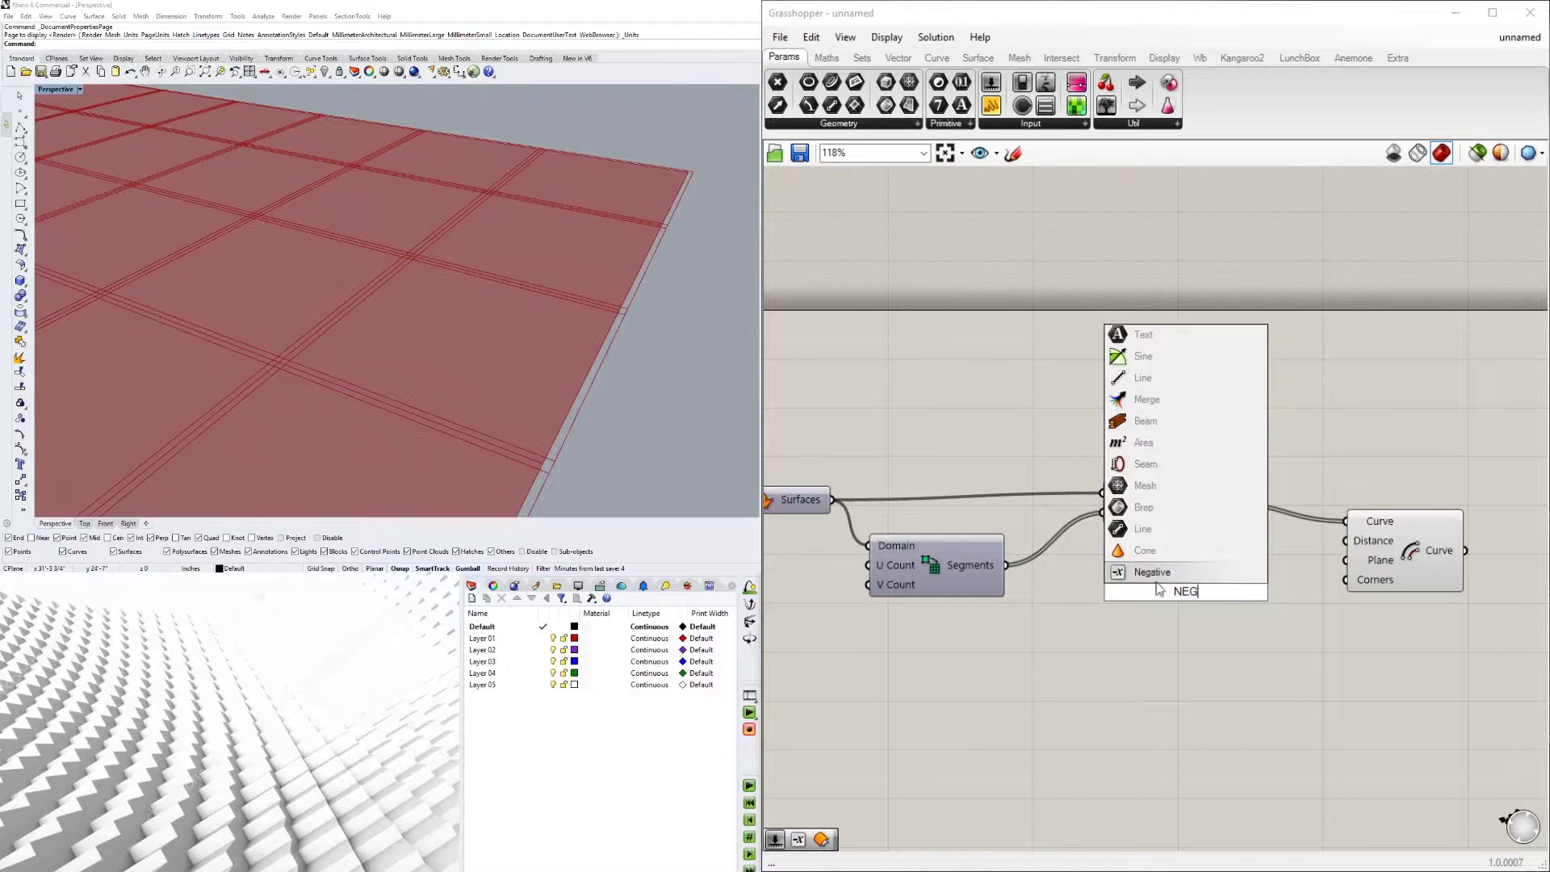
key(Return)
drag(1218, 622, 1222, 643)
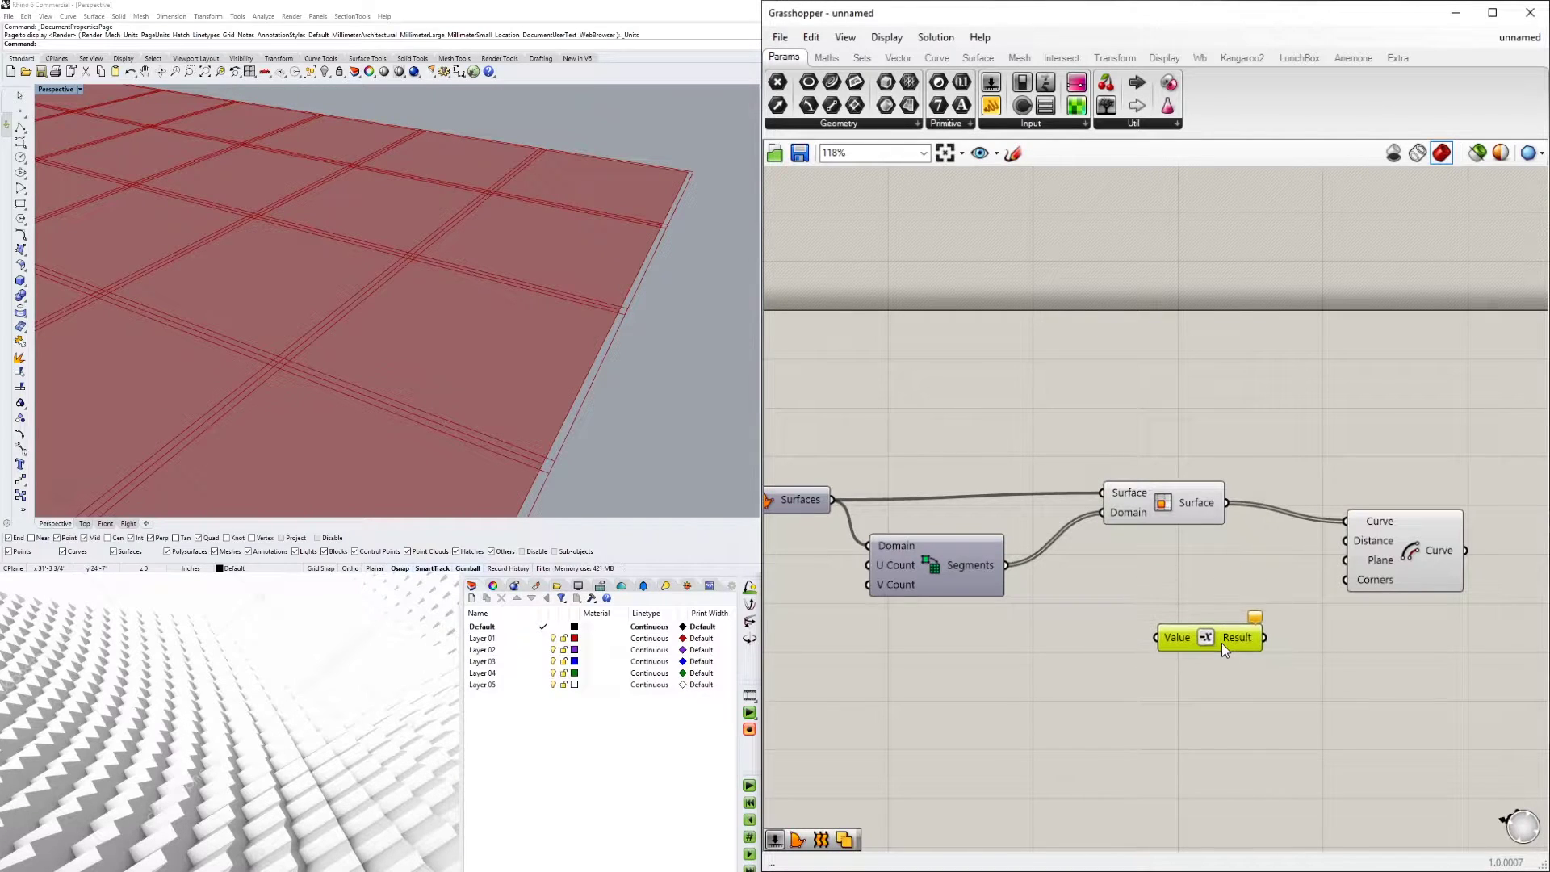
- Add a number slider set to 6 and feed it through Negative into Offset Curve's Distance input
double_click(966, 642)
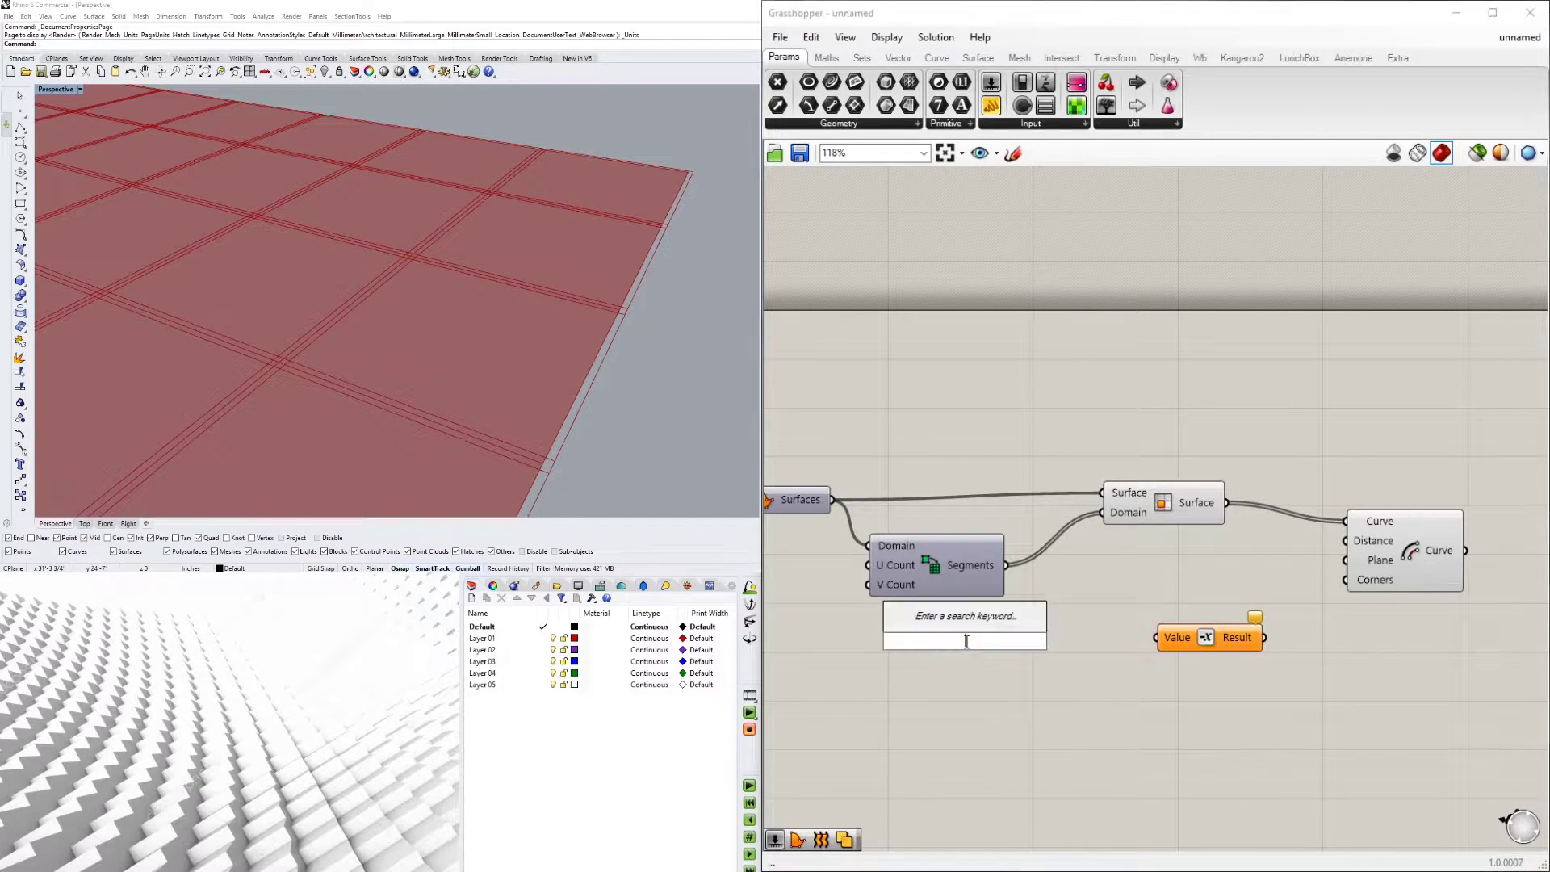
text(6)
key(Return)
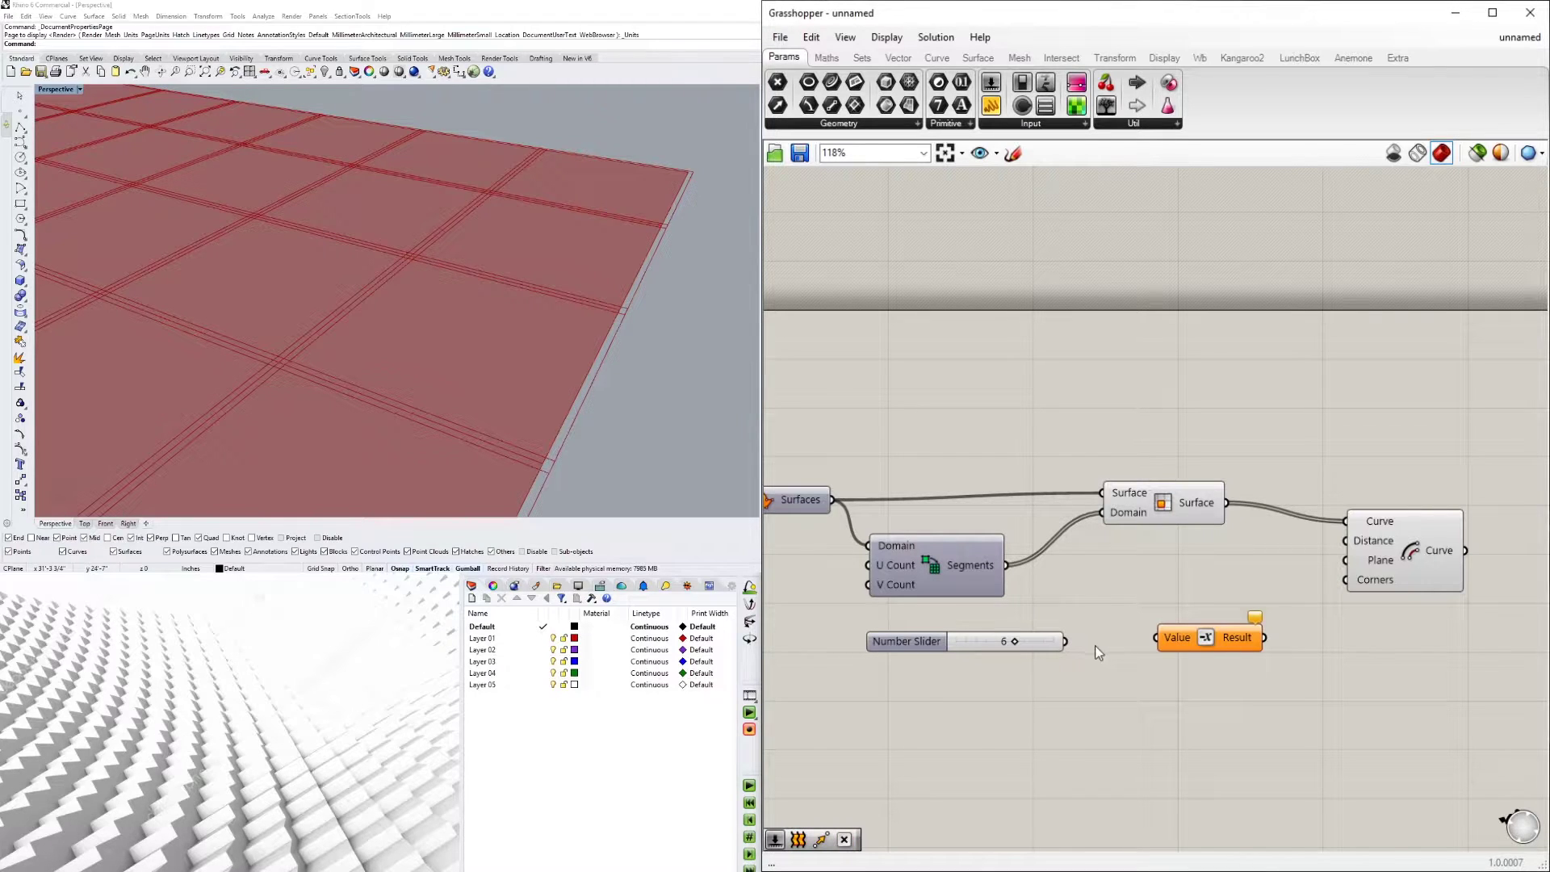
drag(1068, 642, 1374, 556)
- Arrange Divide Domain², Isotrim, Offset Curve, and the slider with Negative into a more compact layout
drag(1194, 689, 976, 624)
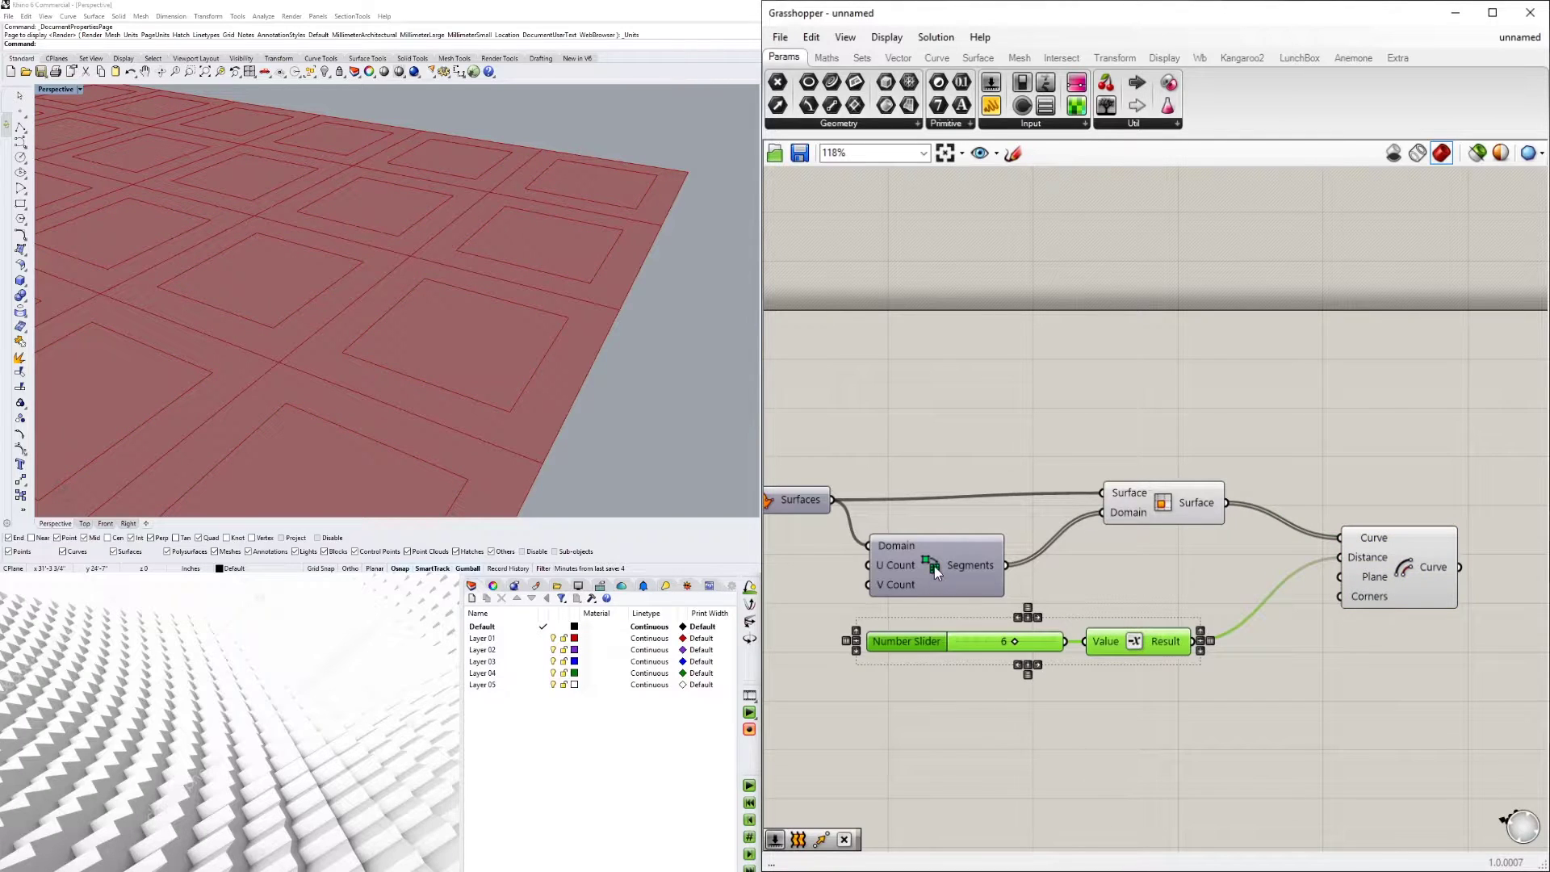
drag(933, 570, 920, 562)
drag(1135, 517, 1060, 539)
drag(1402, 591, 1284, 582)
drag(1194, 692, 912, 626)
drag(1134, 646, 1072, 628)
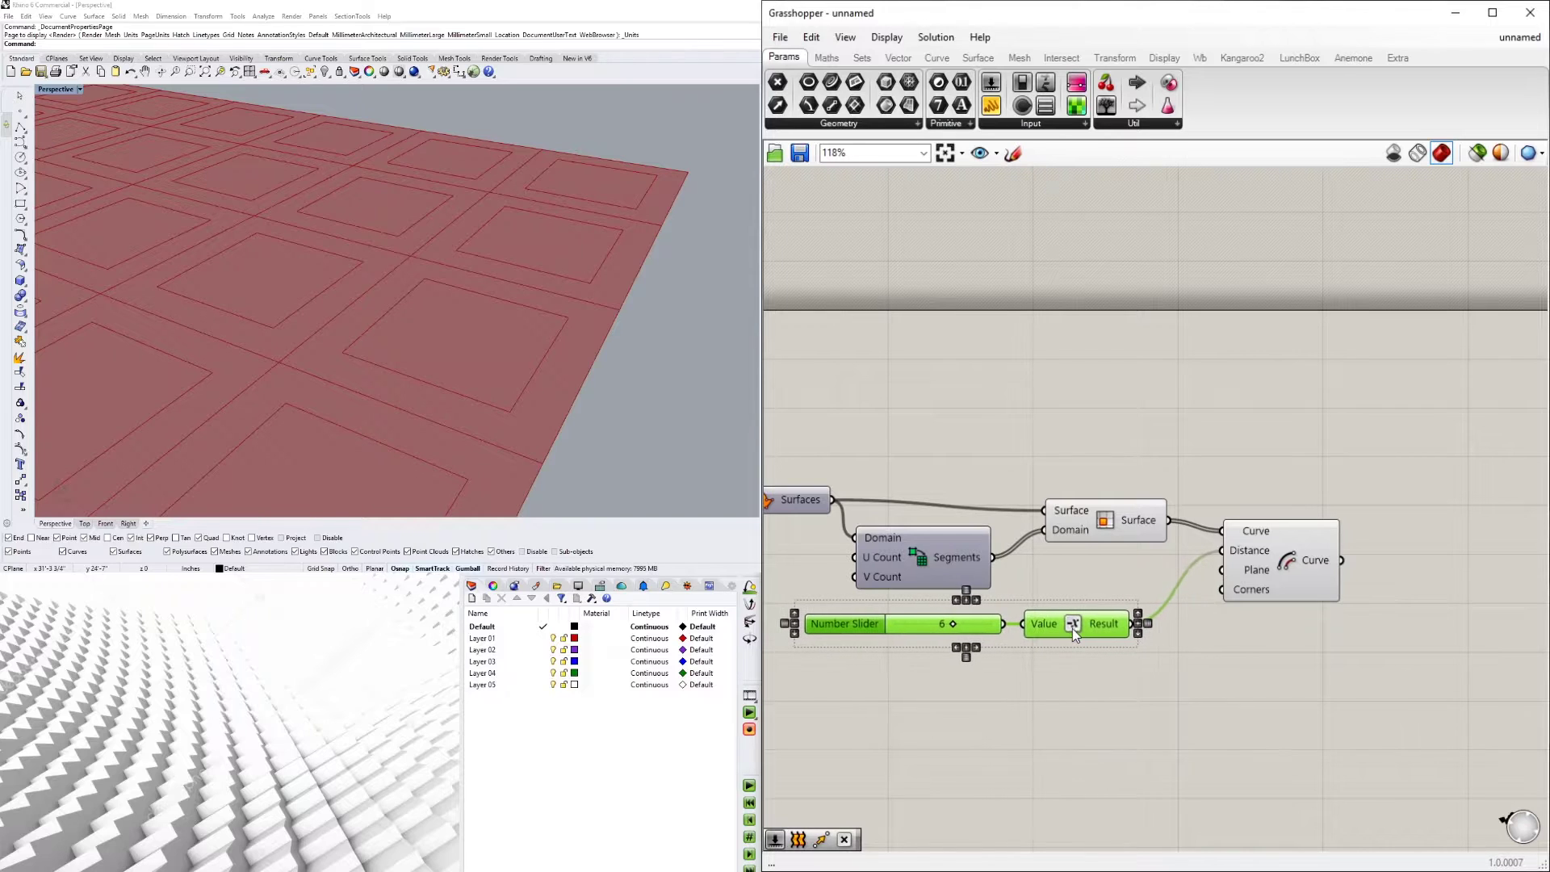
- Examine the inward offset outlines across the whole grid, with the Offset Curve component highlighted
scroll(517, 234, down, 2)
scroll(1145, 374, down, 5)
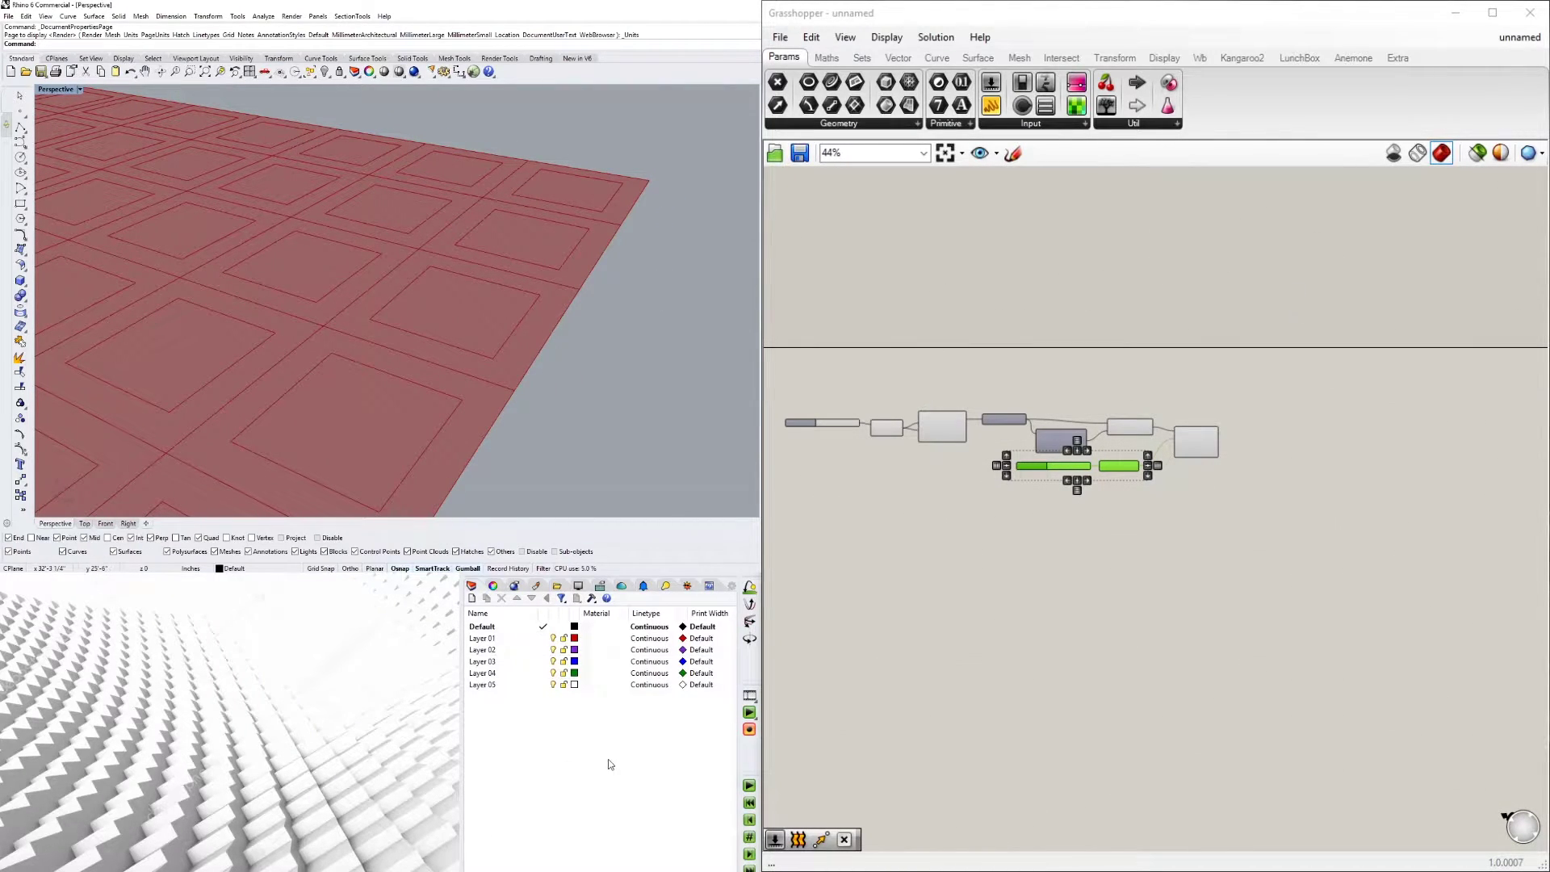
click(1120, 356)
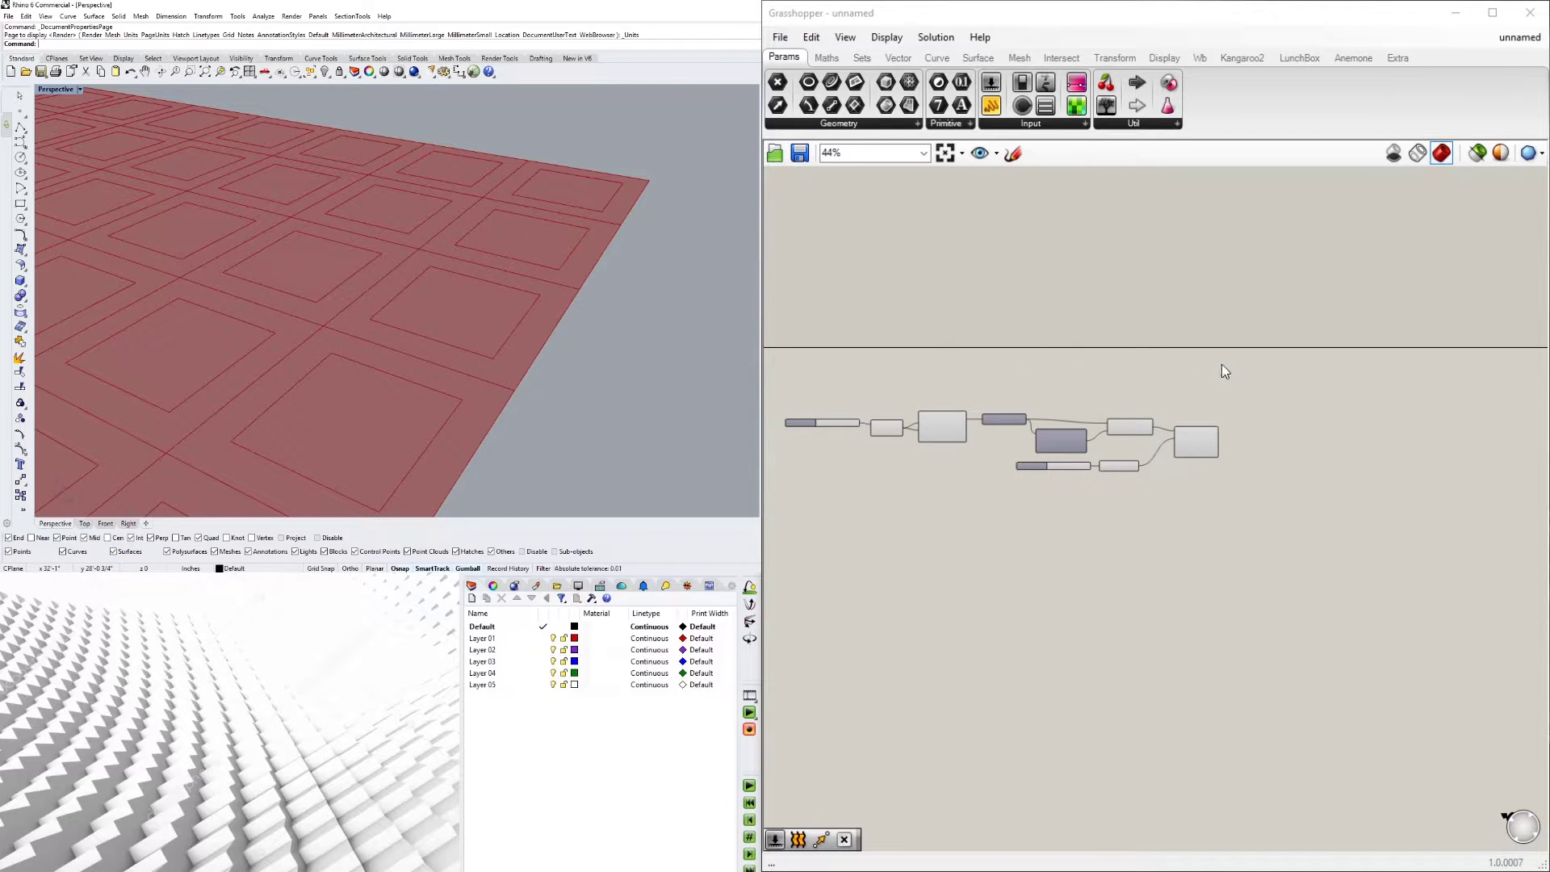
scroll(1163, 375, down, 2)
right_drag(1162, 374, 1222, 370)
scroll(526, 230, down, 4)
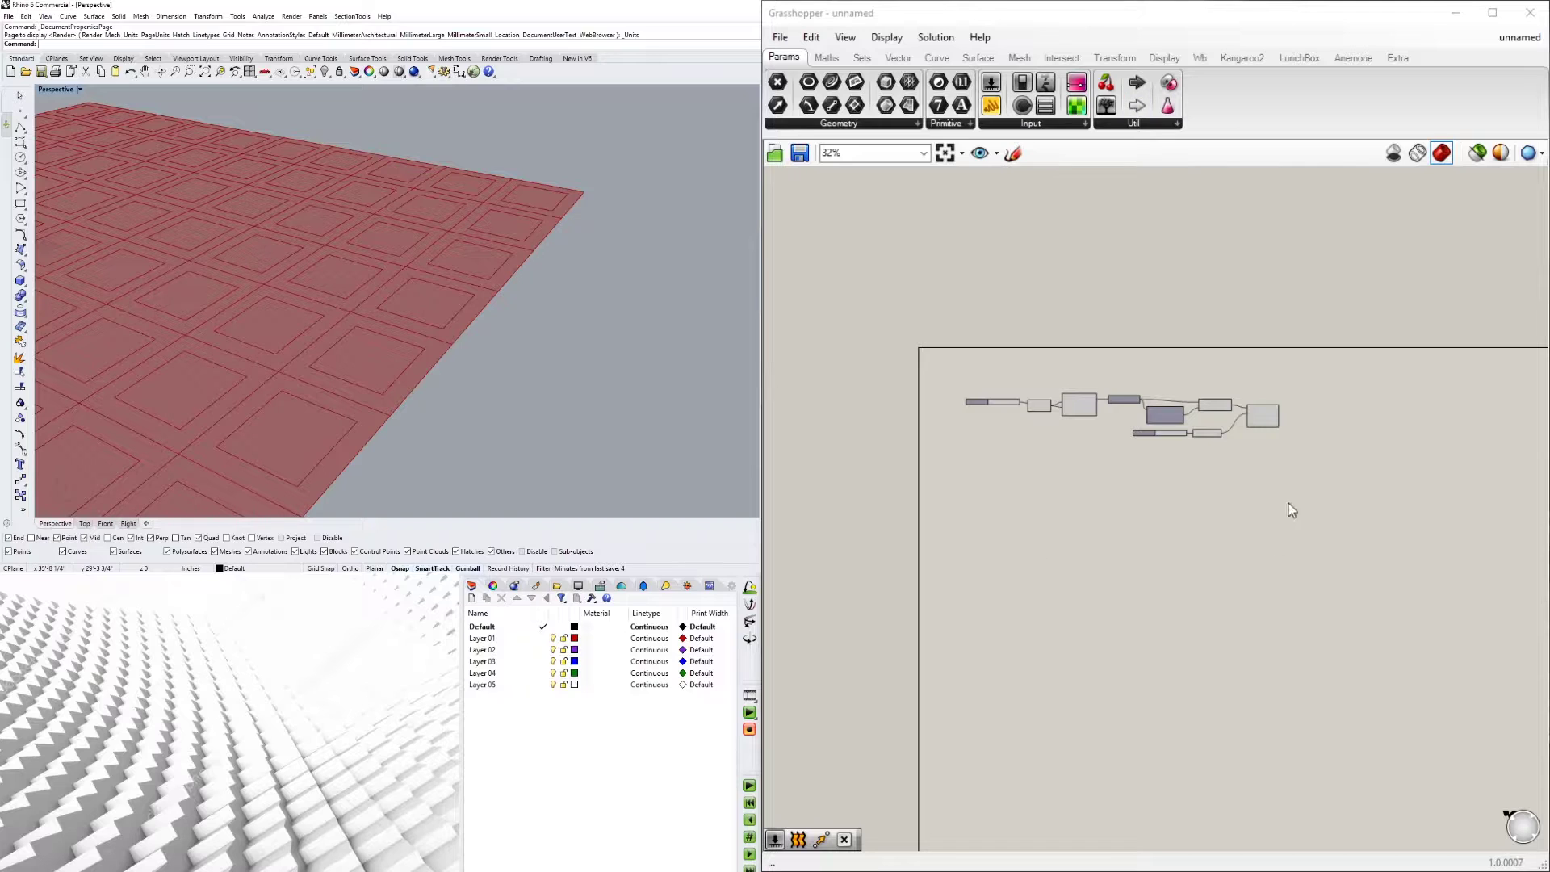
scroll(389, 321, down, 3)
right_drag(322, 322, 437, 311)
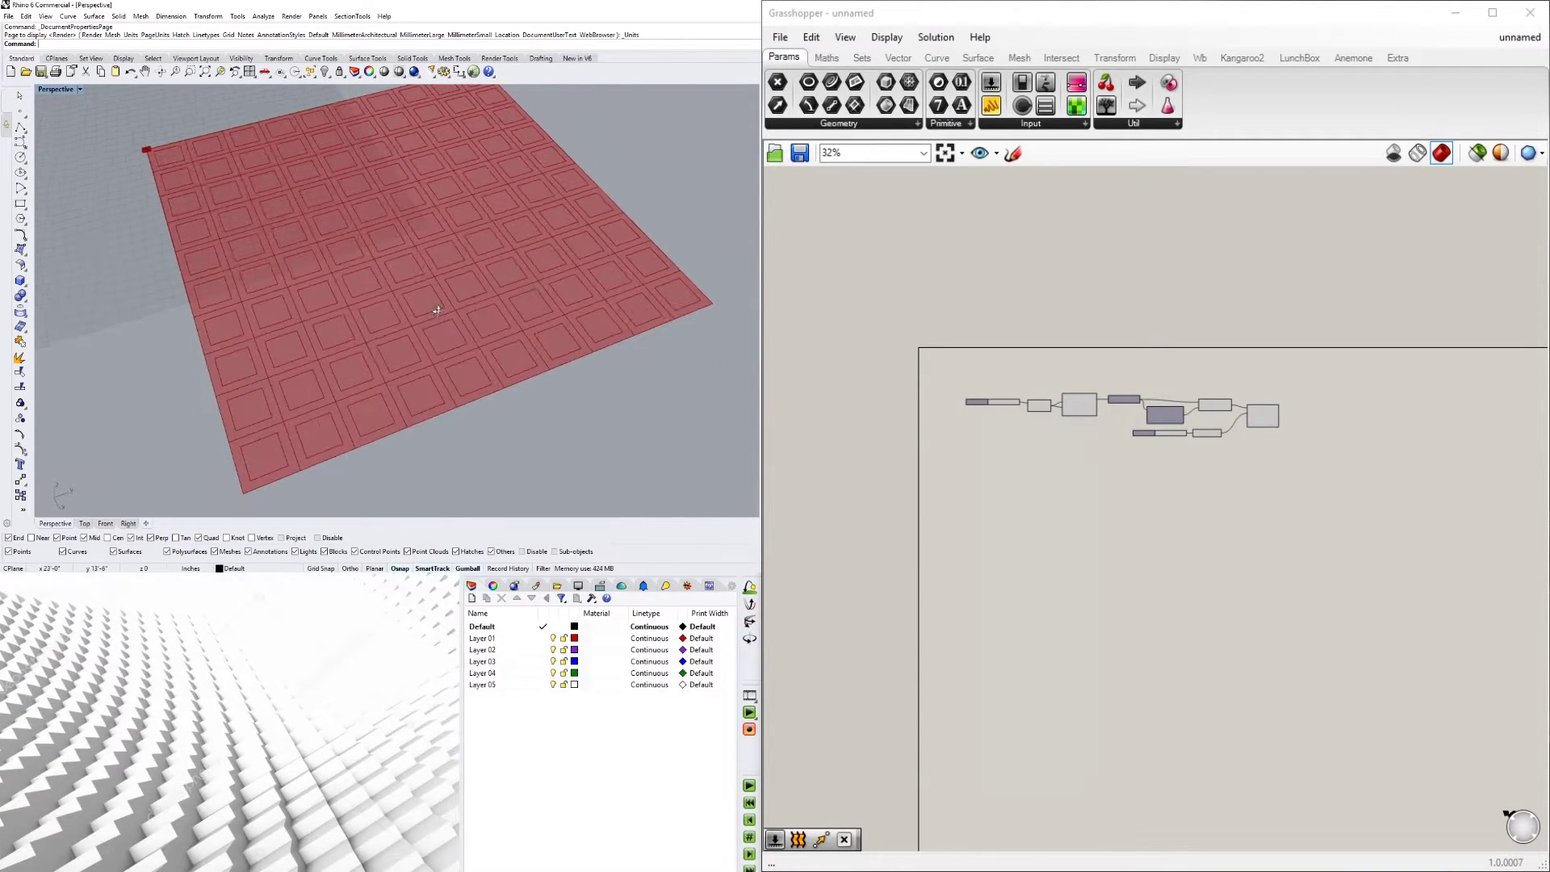
scroll(1312, 392, up, 5)
click(1166, 475)
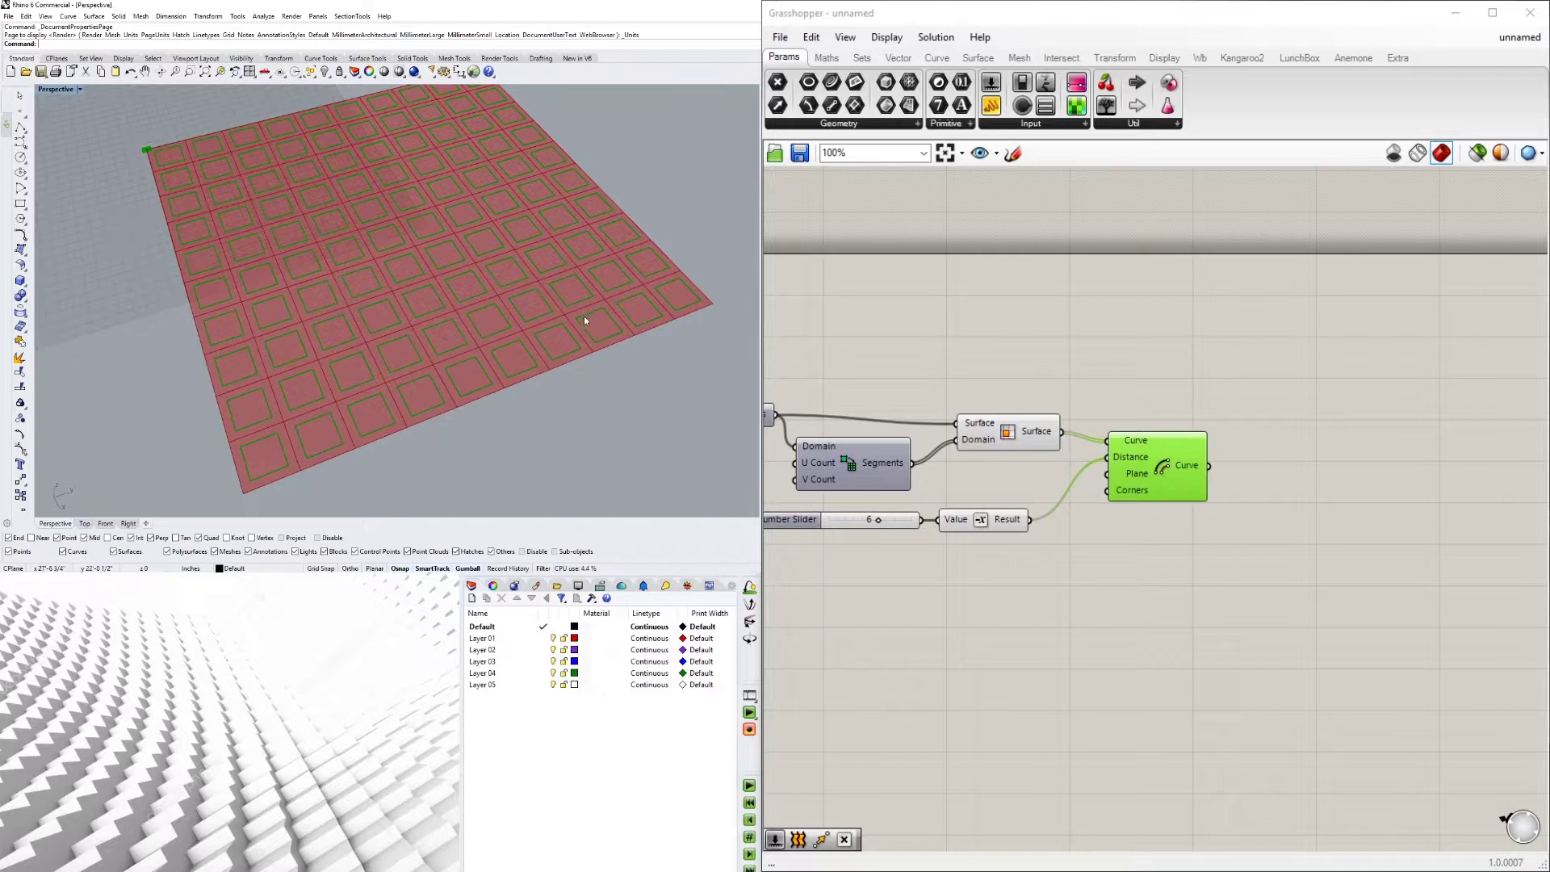
scroll(584, 319, up, 4)
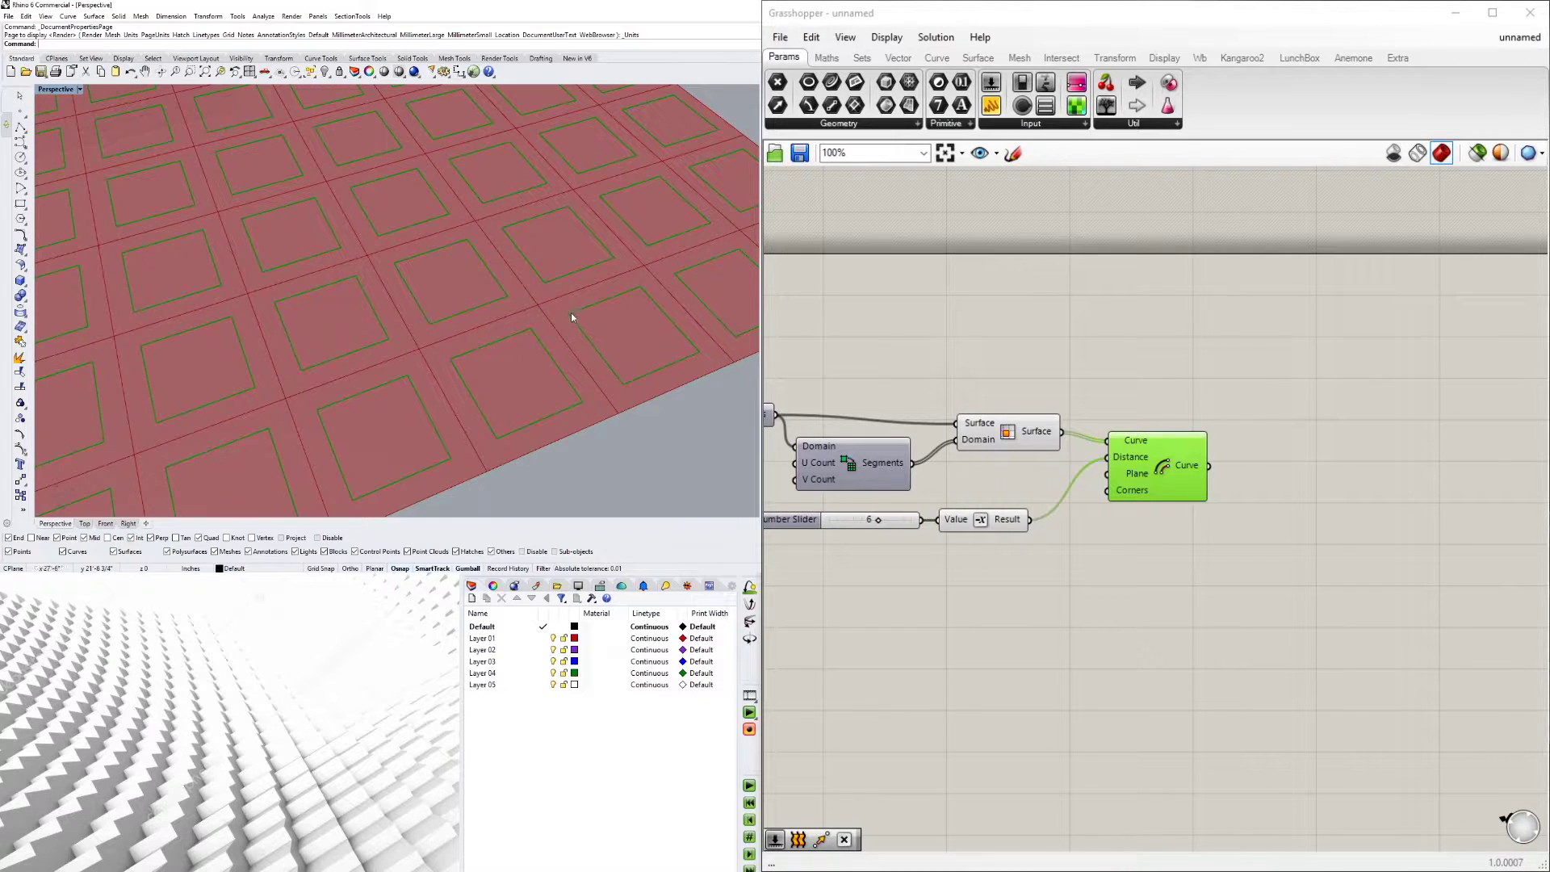
- Move Offset Curve slightly lower and highlight the Isotrim cells to compare them with the offset outlines
click(1186, 414)
click(1018, 427)
right_drag(1146, 374, 1079, 407)
drag(1103, 489, 1117, 517)
click(942, 464)
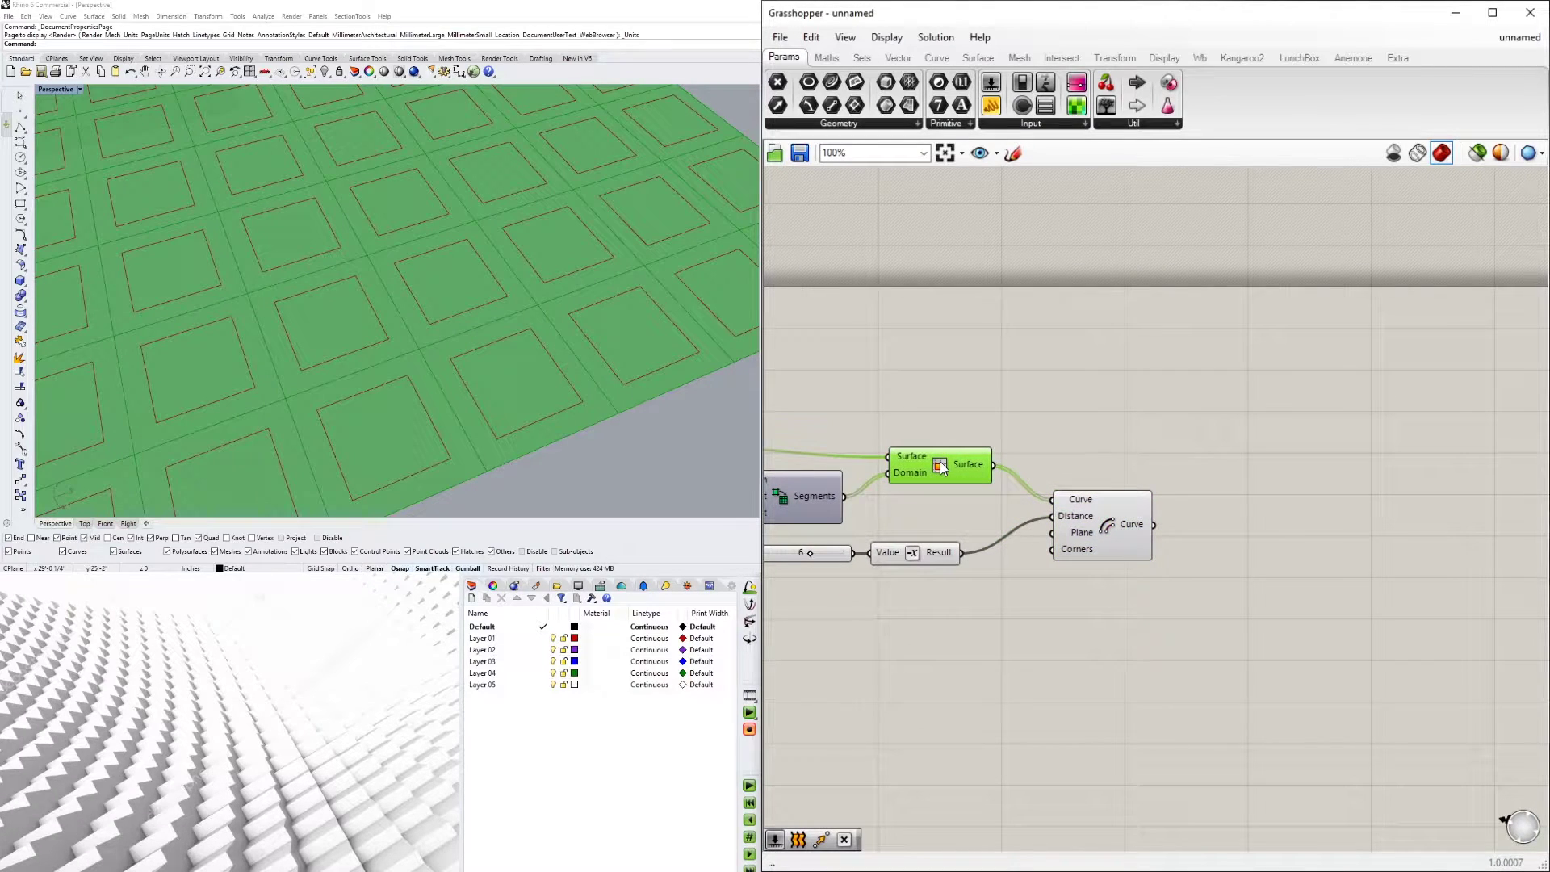
- Add a Region Difference component above and beyond Offset Curve
click(1256, 448)
double_click(1242, 431)
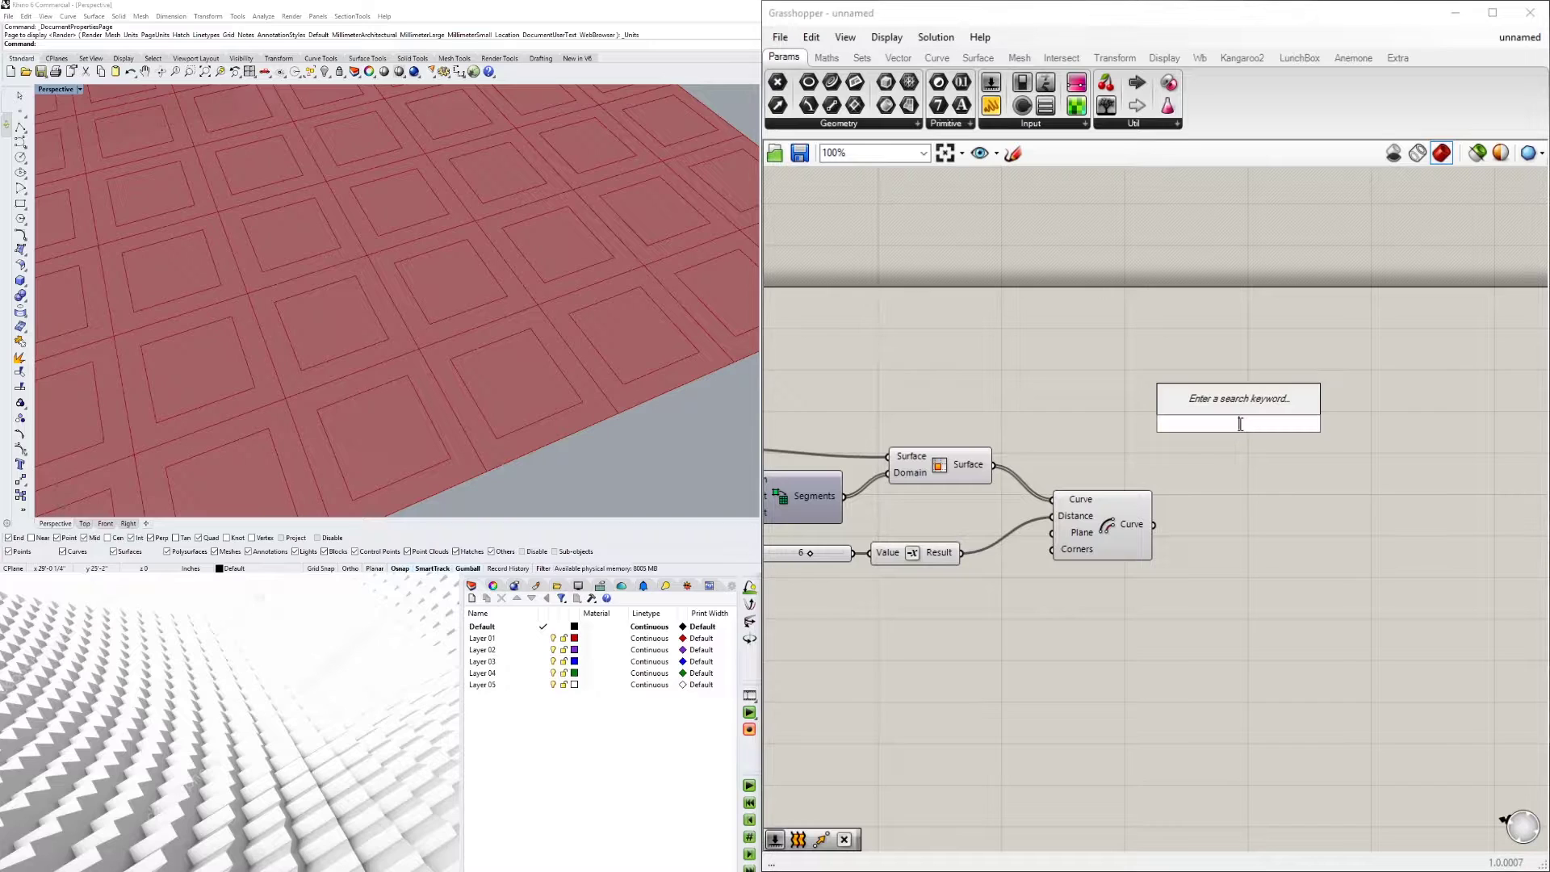
text(REG)
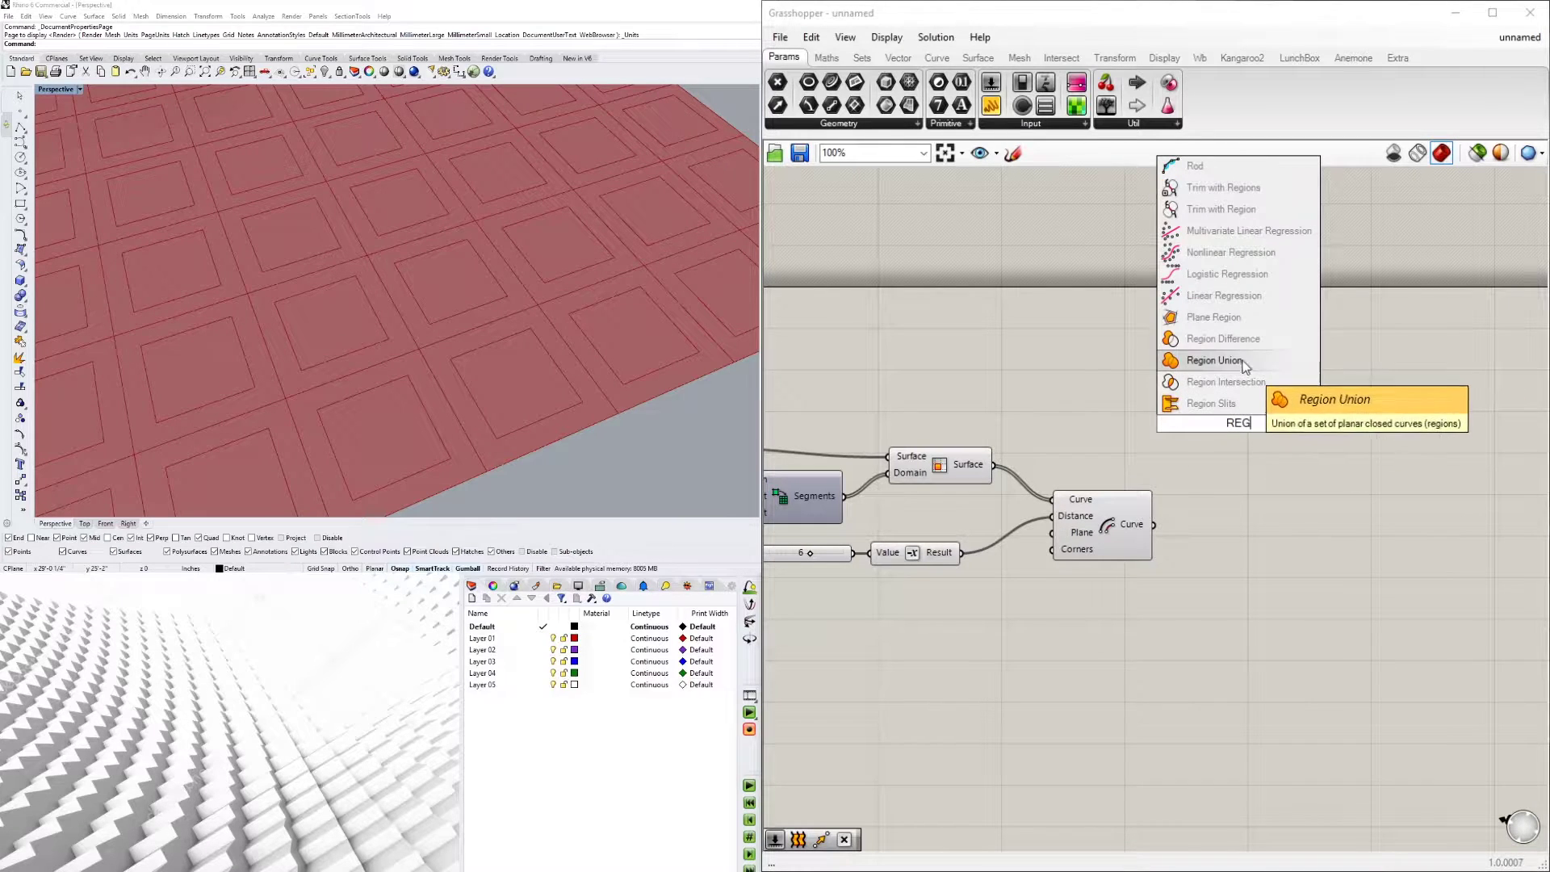
click(1246, 340)
click(1223, 411)
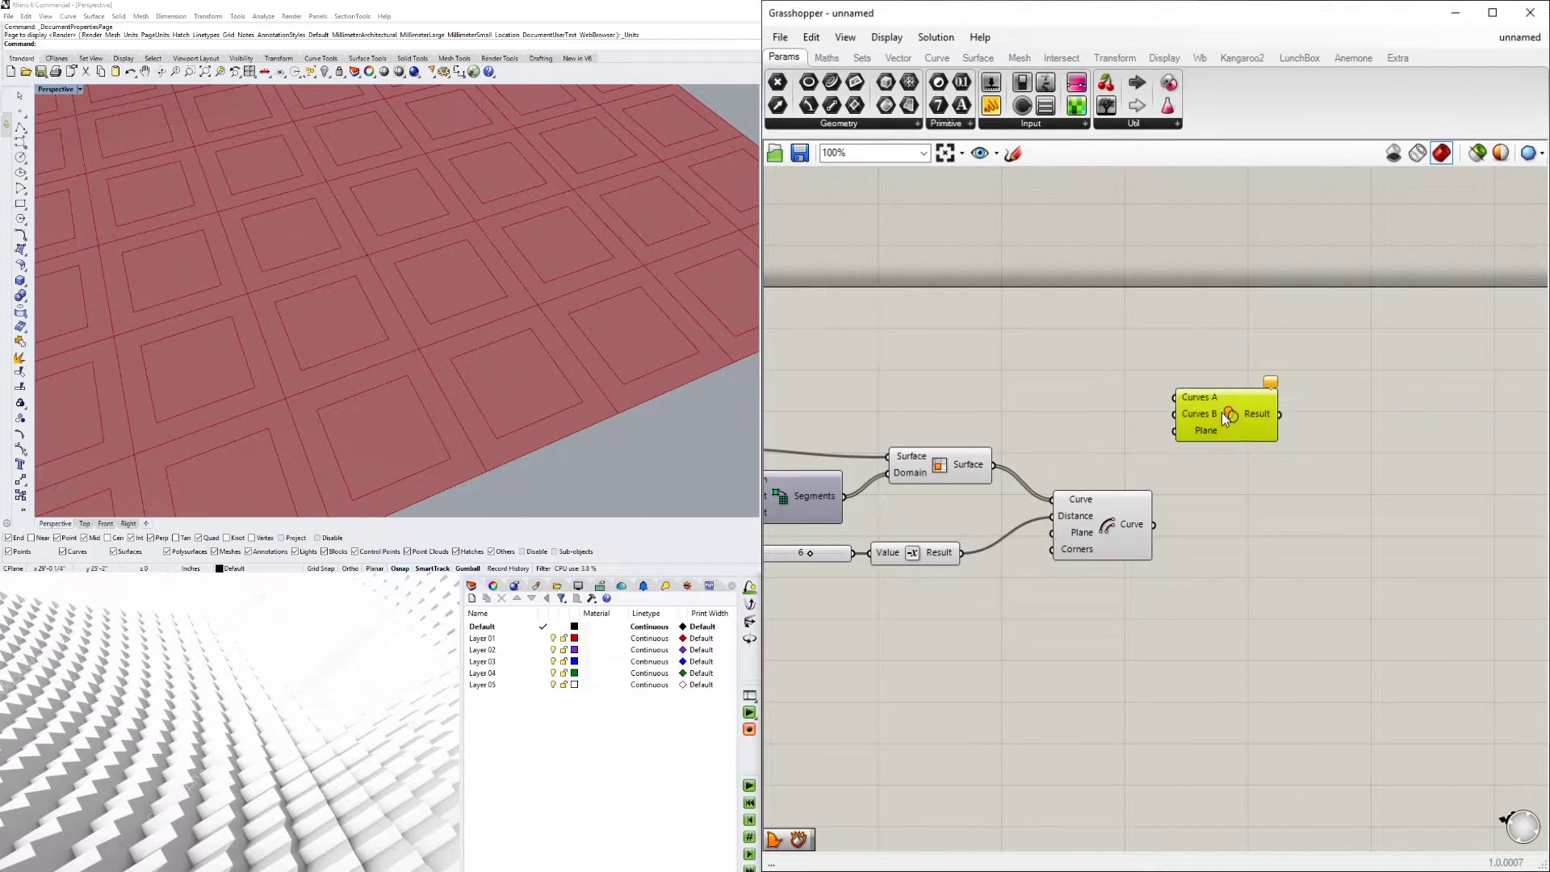
- Connect Isotrim's Surface to Region Difference's Curves A and Offset Curve's output to Curves B, and reposition Region Difference
click(968, 477)
click(1144, 529)
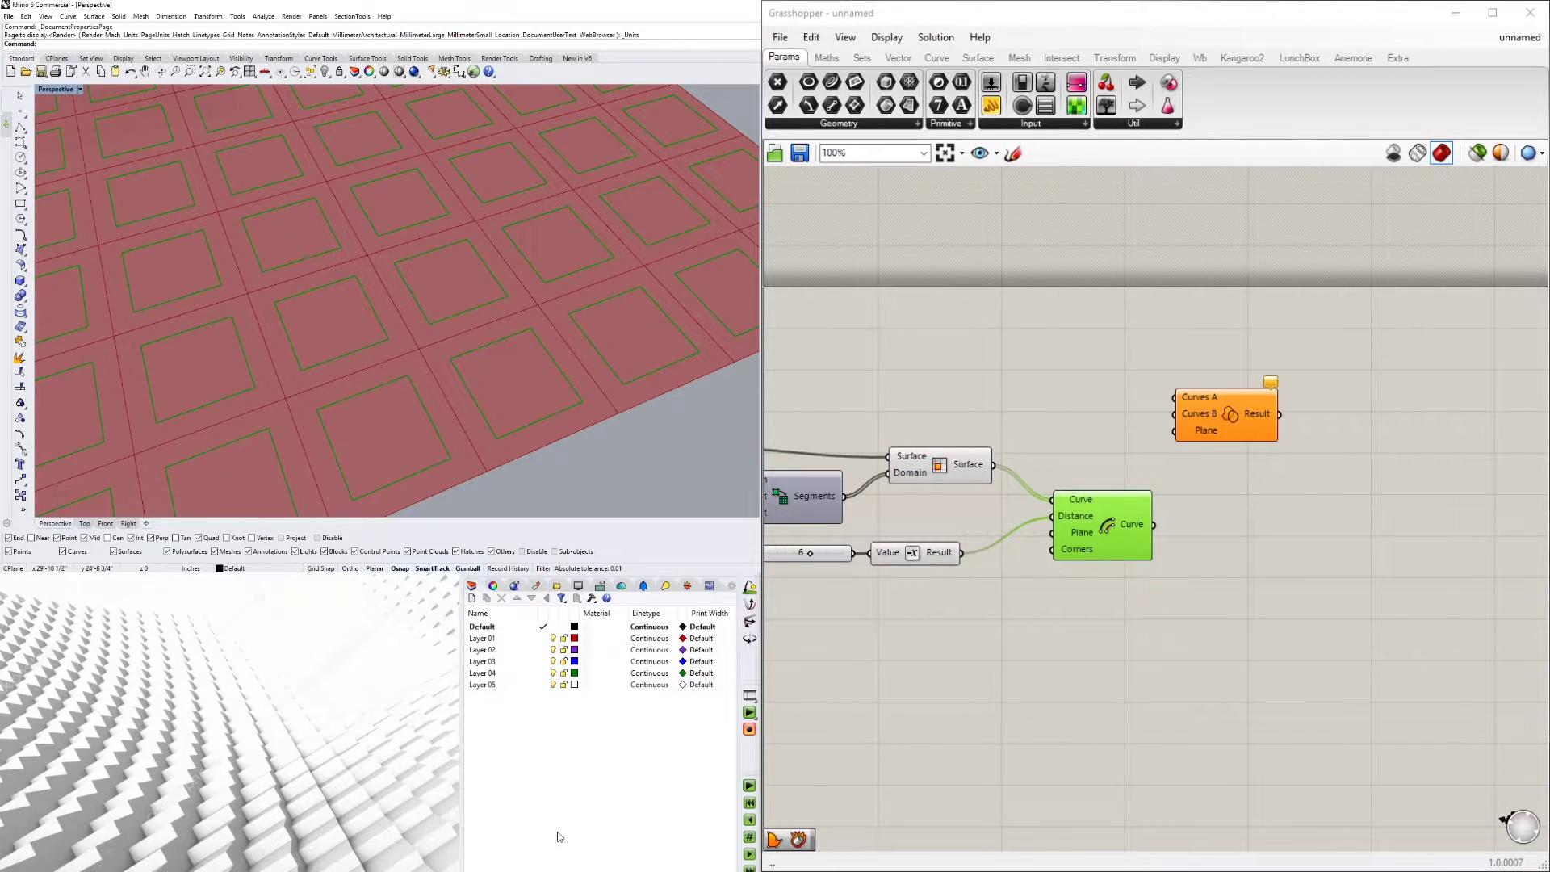
click(973, 476)
drag(1016, 461, 1275, 446)
drag(1175, 506, 1225, 452)
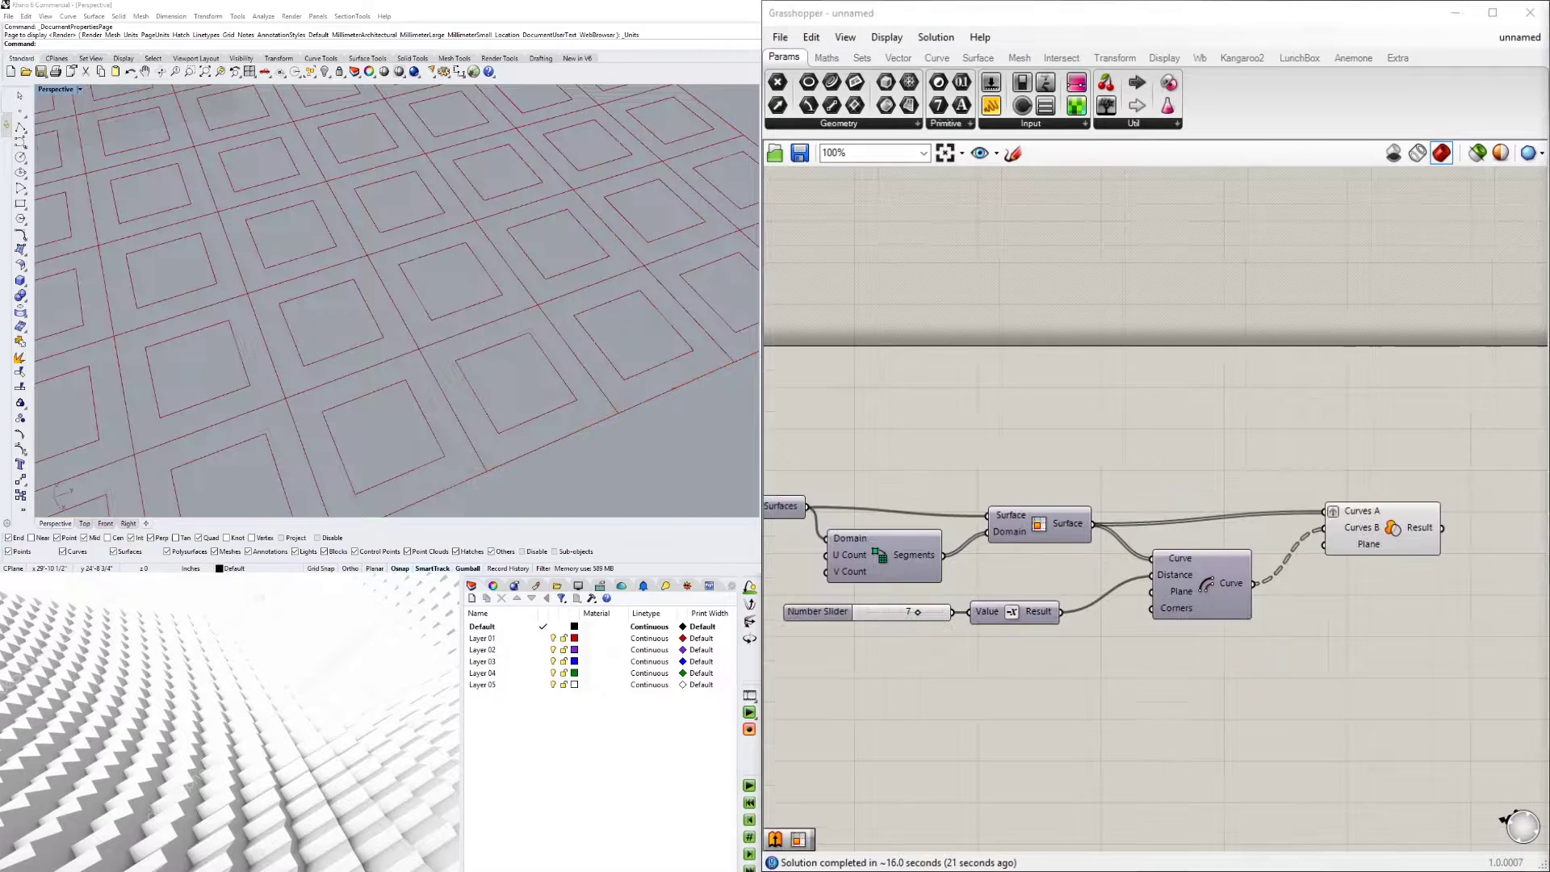
drag(1377, 536, 1371, 540)
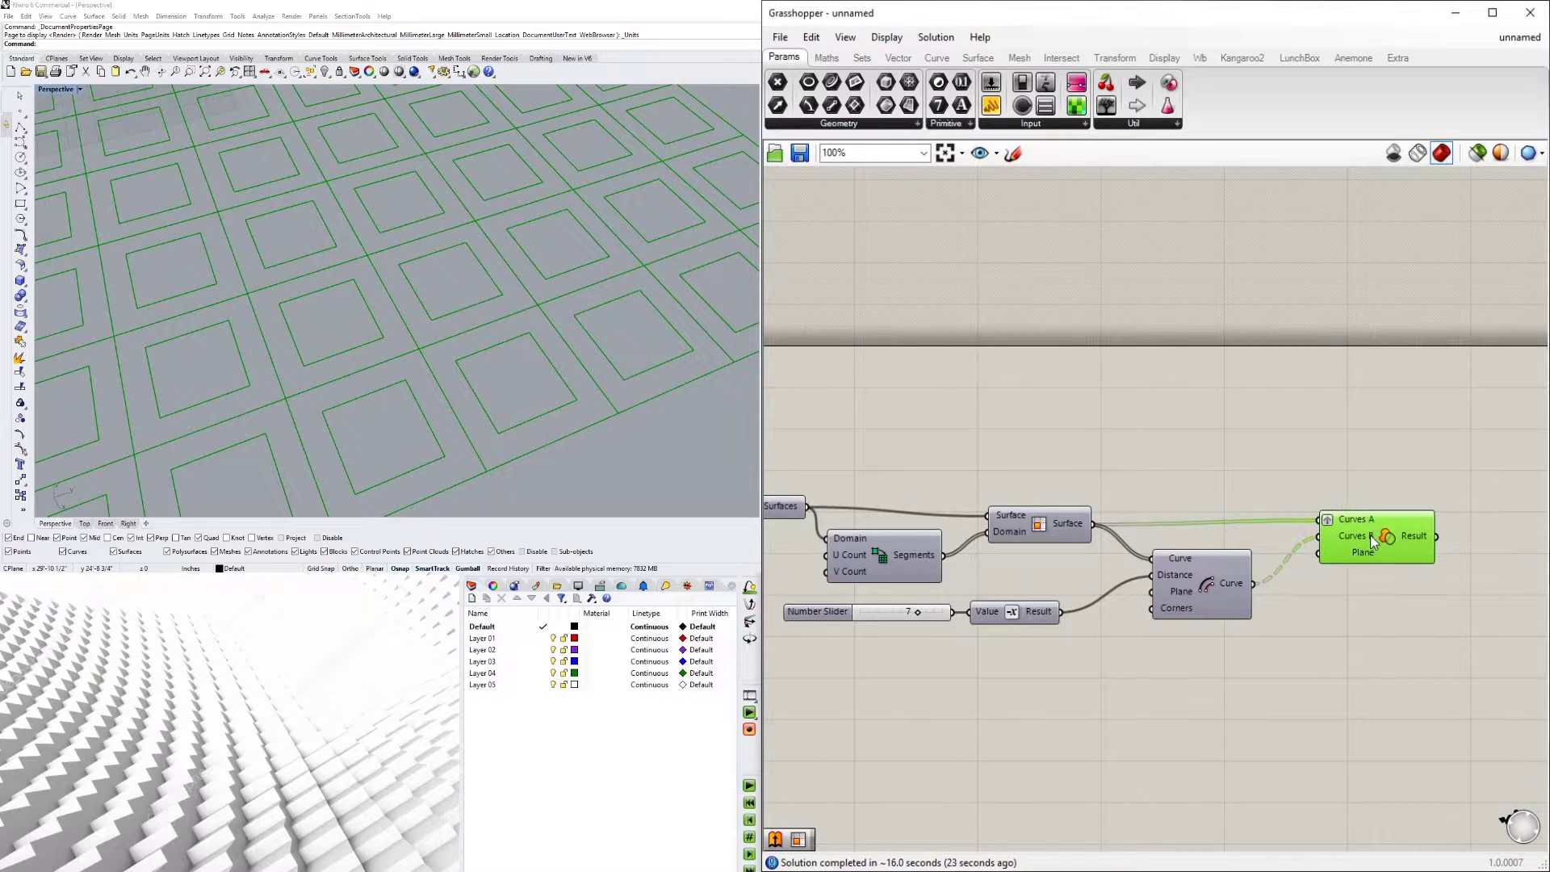
- Compare the Isotrim cells, the offset outlines and the Region Difference result by highlighting each component
click(1020, 530)
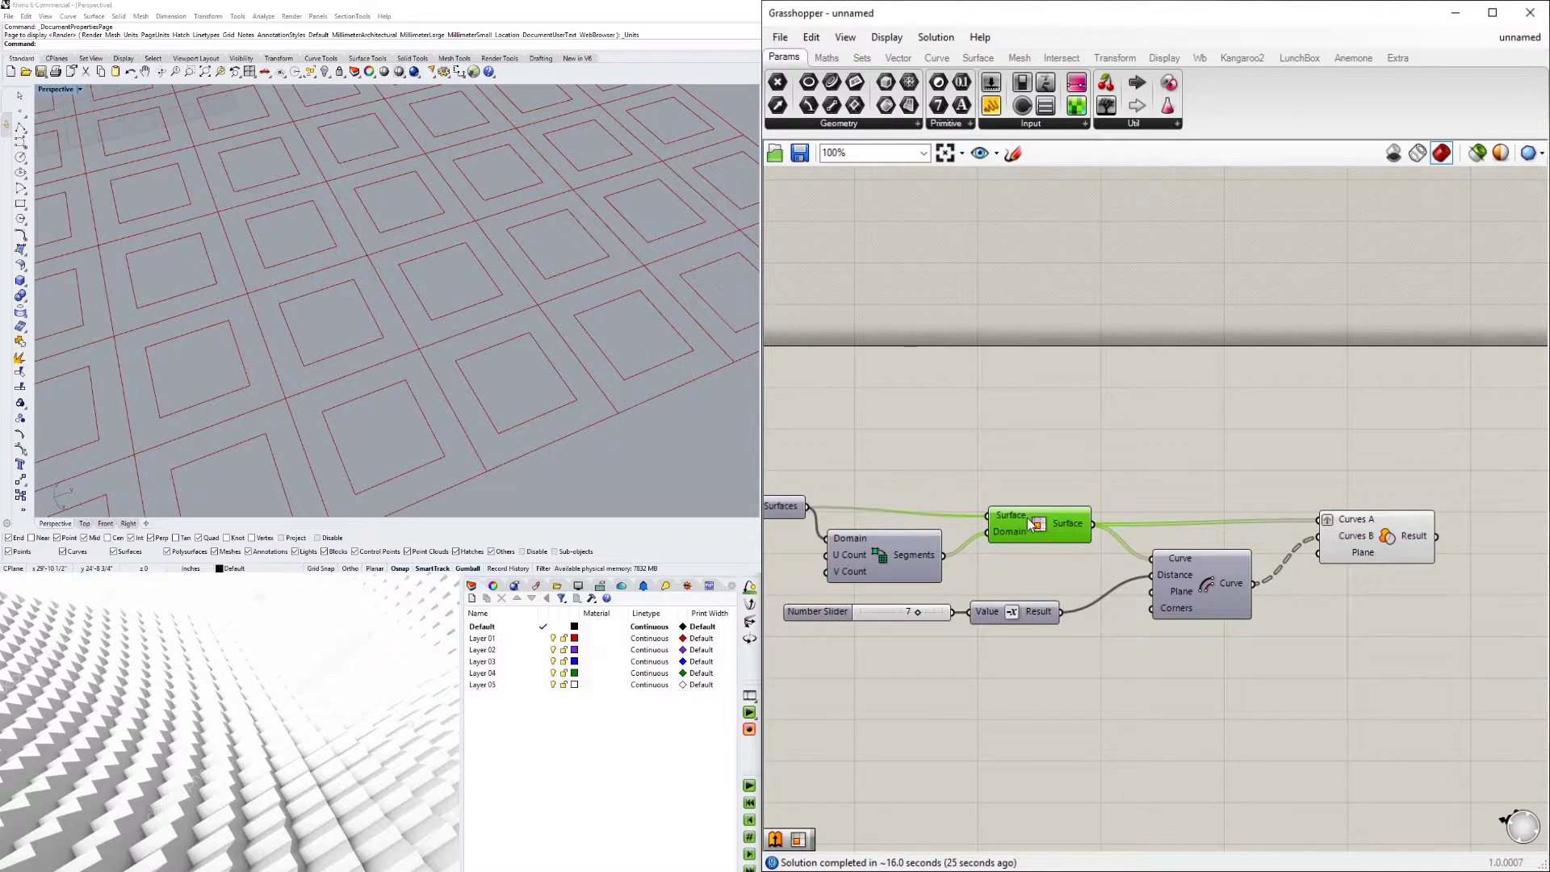
click(1210, 578)
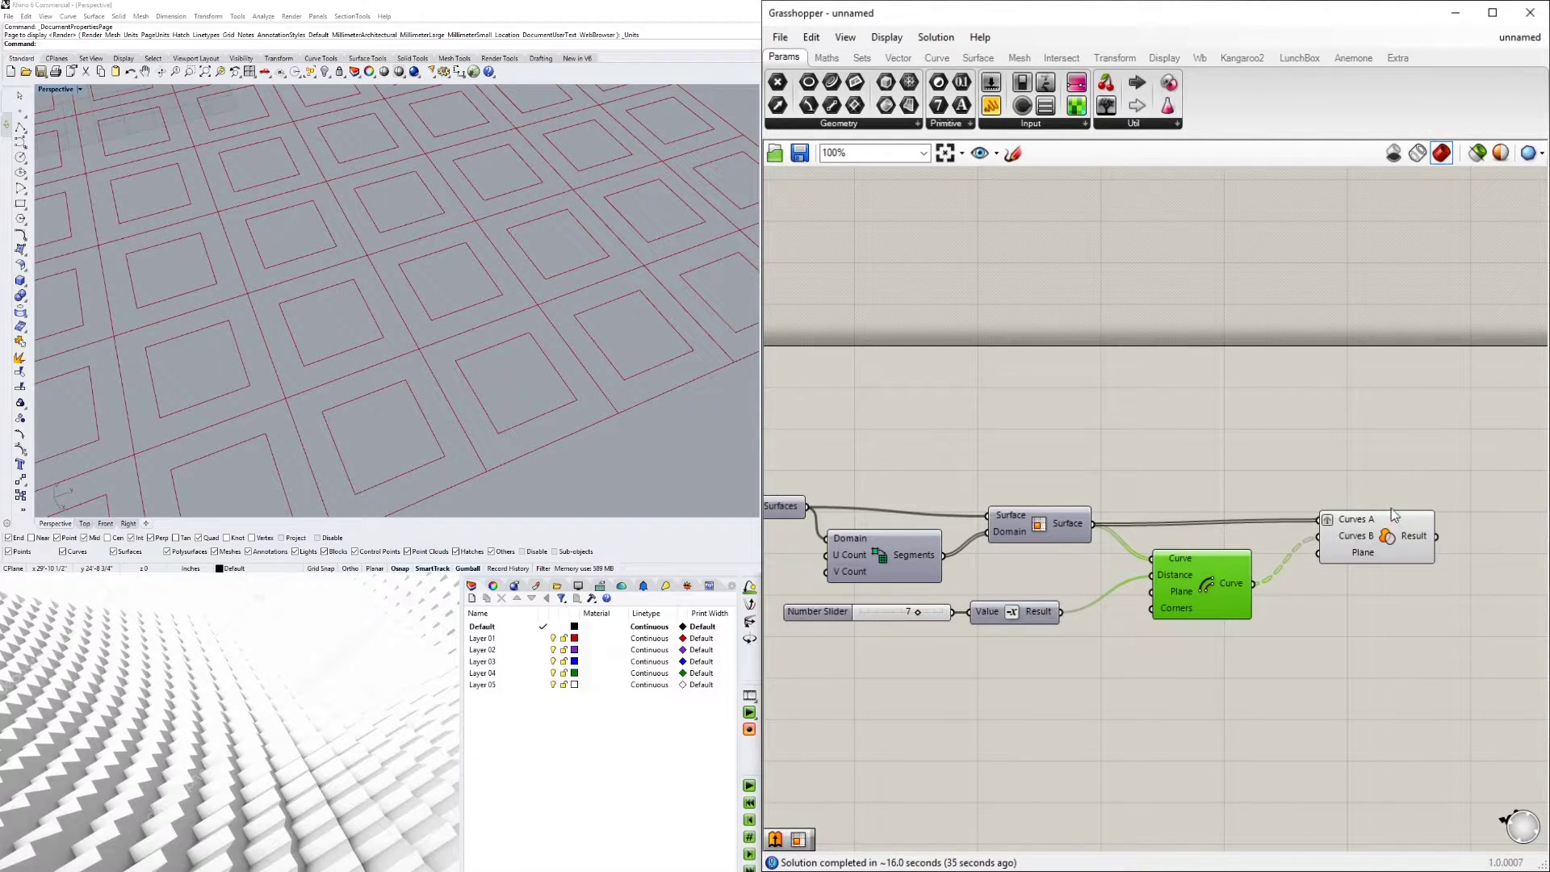
click(1387, 535)
right_drag(1382, 536, 1135, 563)
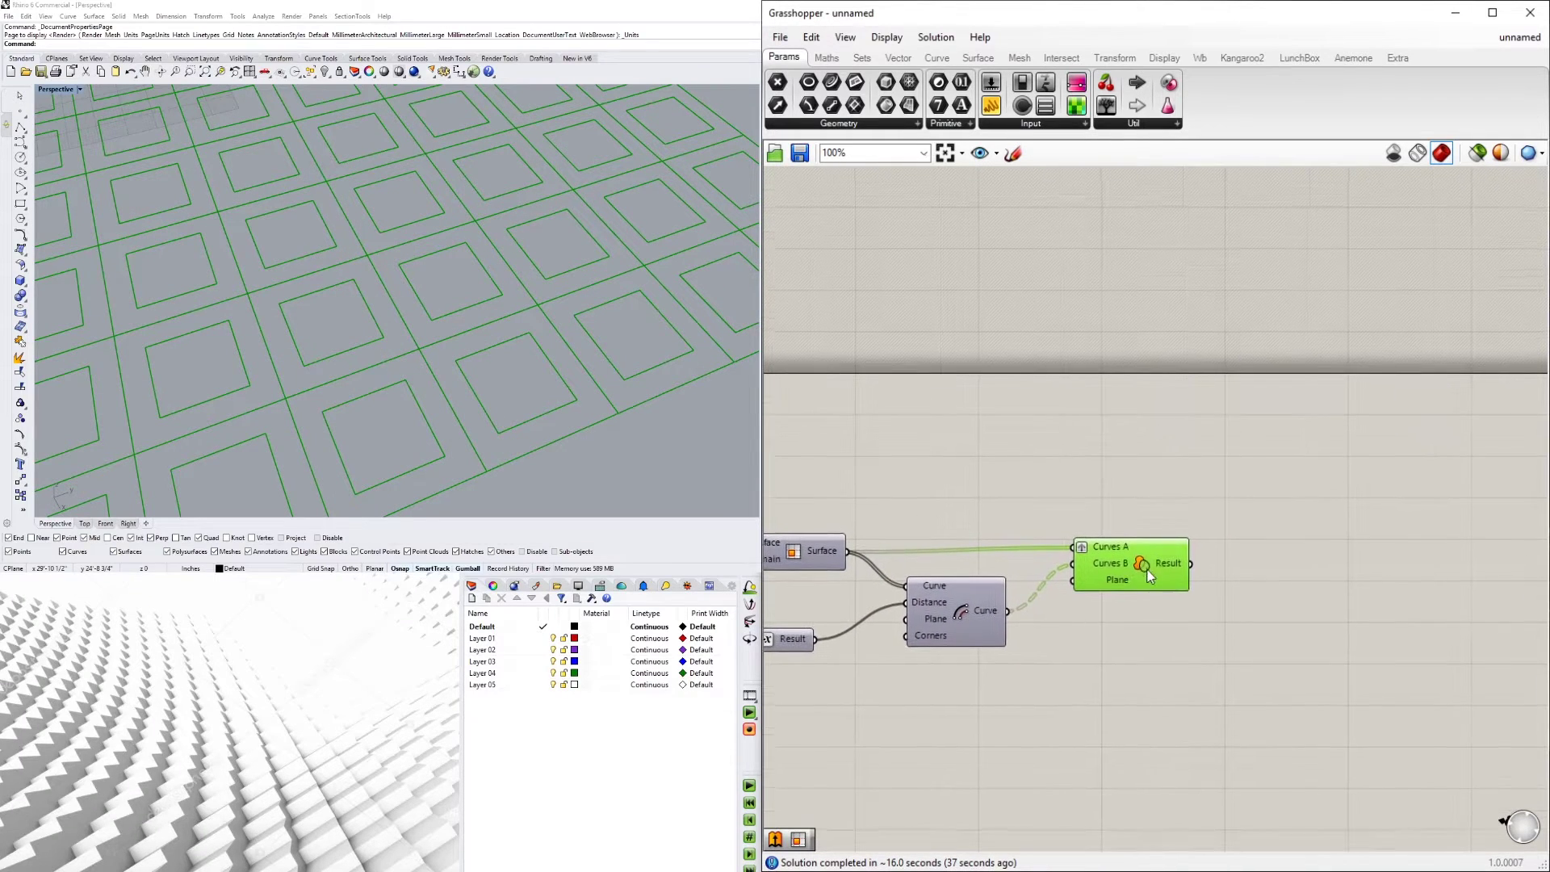
mouse_move(1166, 571)
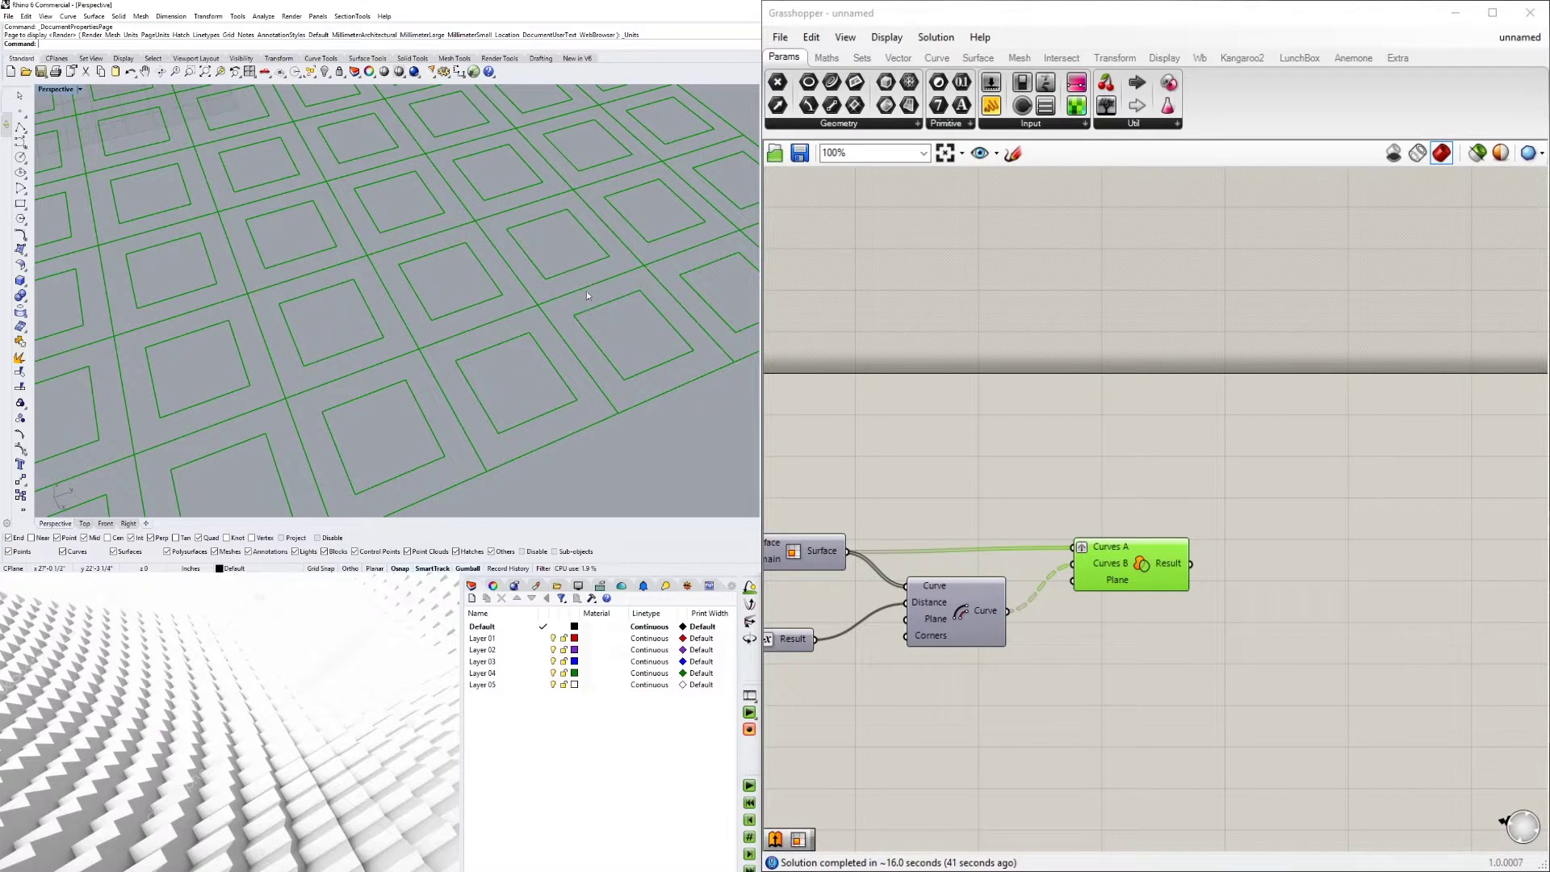
- Add a Boundary Surfaces component and connect Region Difference's Result to its Edges
double_click(1313, 562)
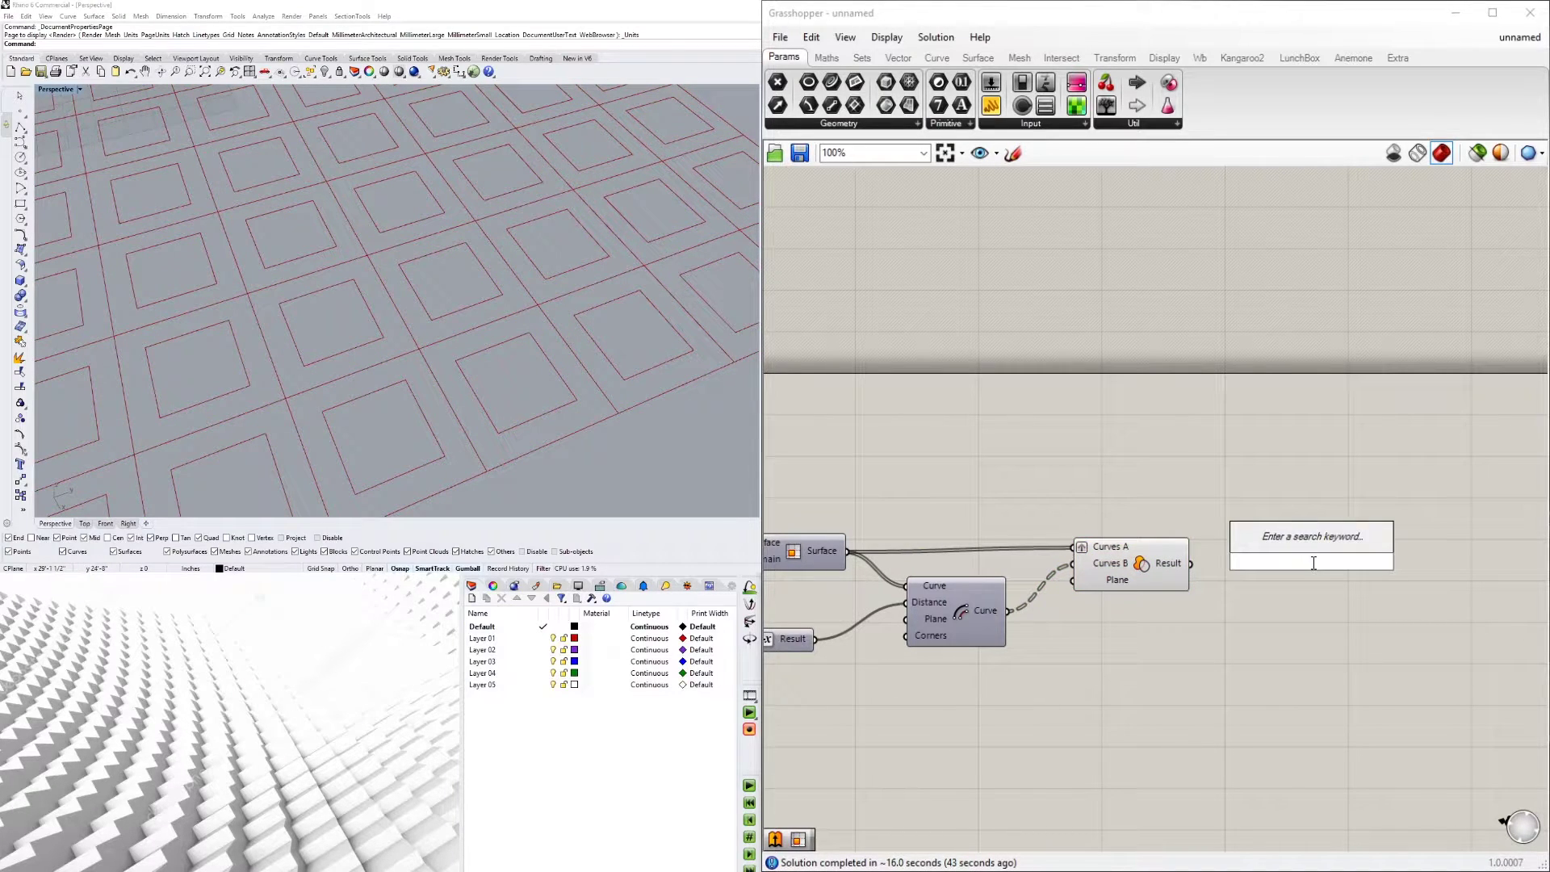
text(BOUN)
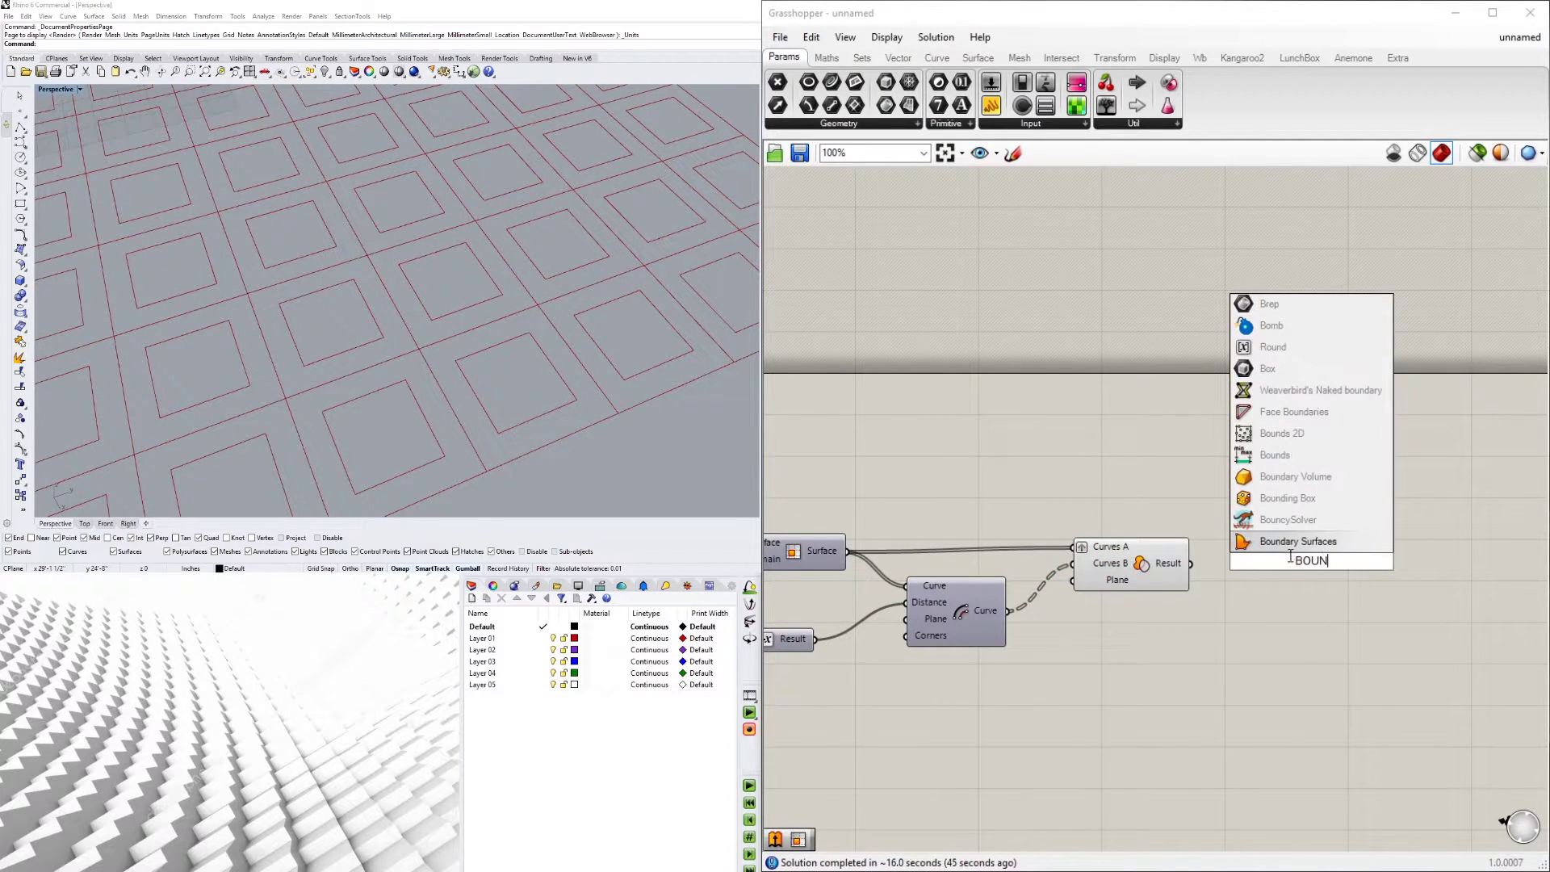
click(1286, 543)
drag(1191, 564, 1246, 565)
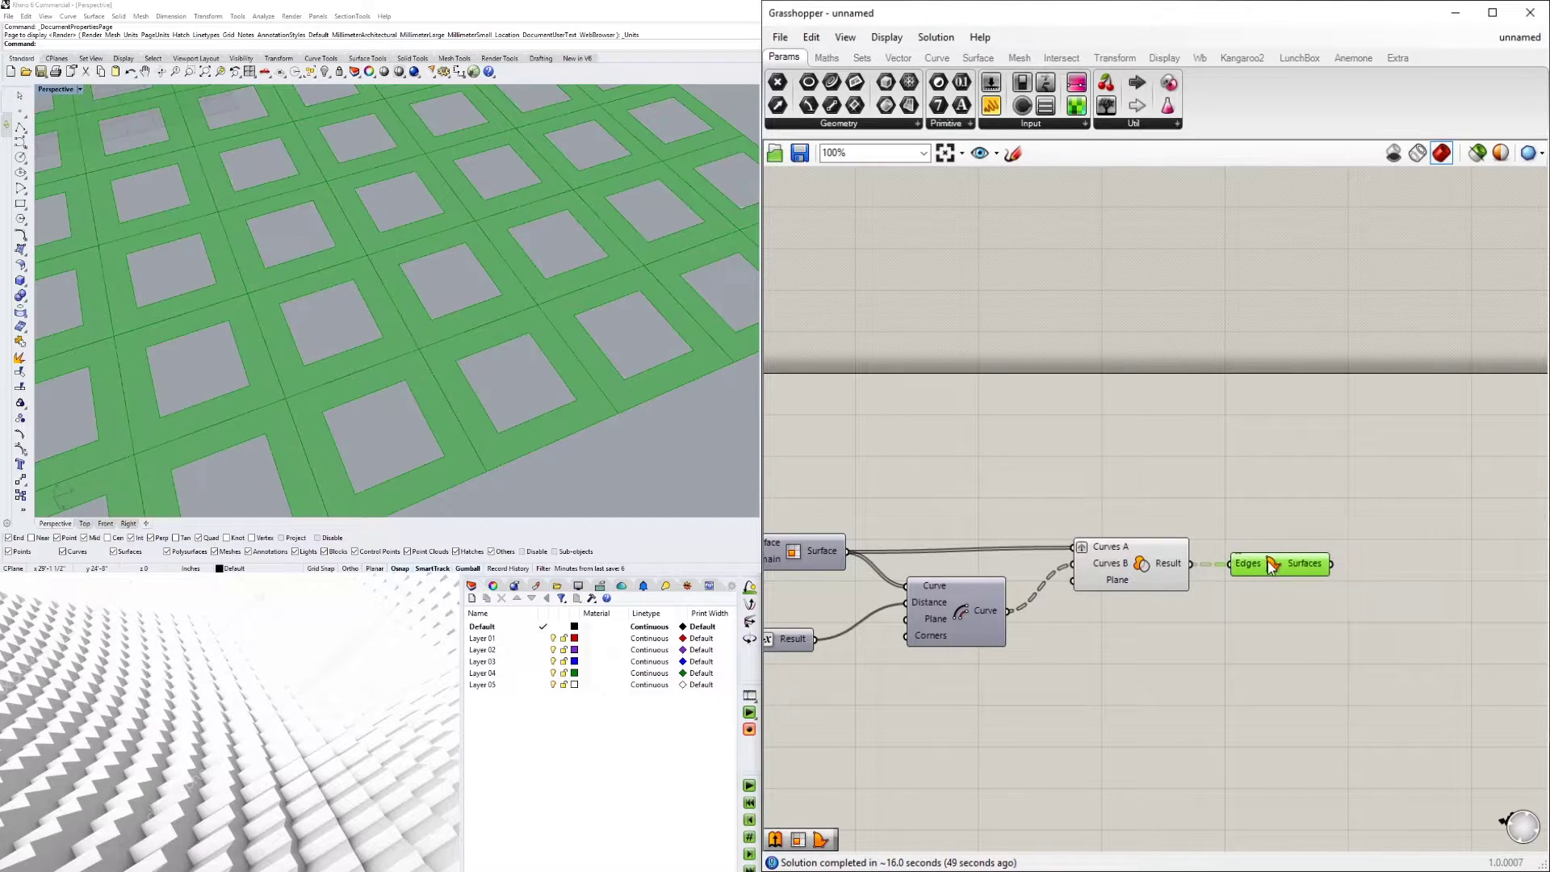
- Set the Number Slider driving the cell offset distance to 4
click(1253, 588)
right_drag(1145, 598, 1304, 578)
click(1271, 545)
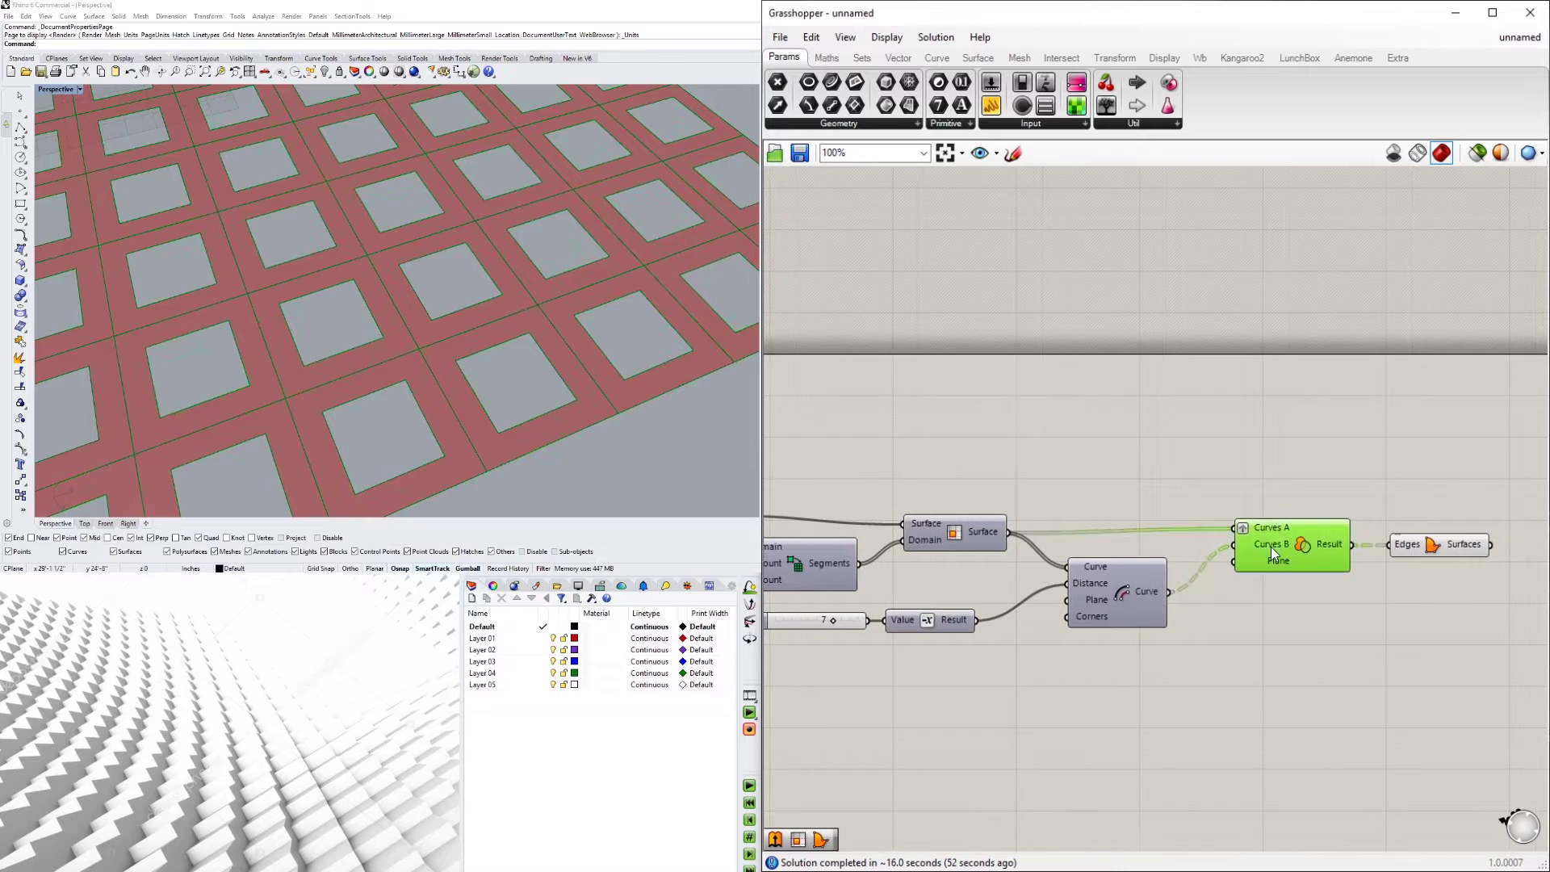
scroll(863, 609, up, 3)
drag(1050, 625, 1016, 629)
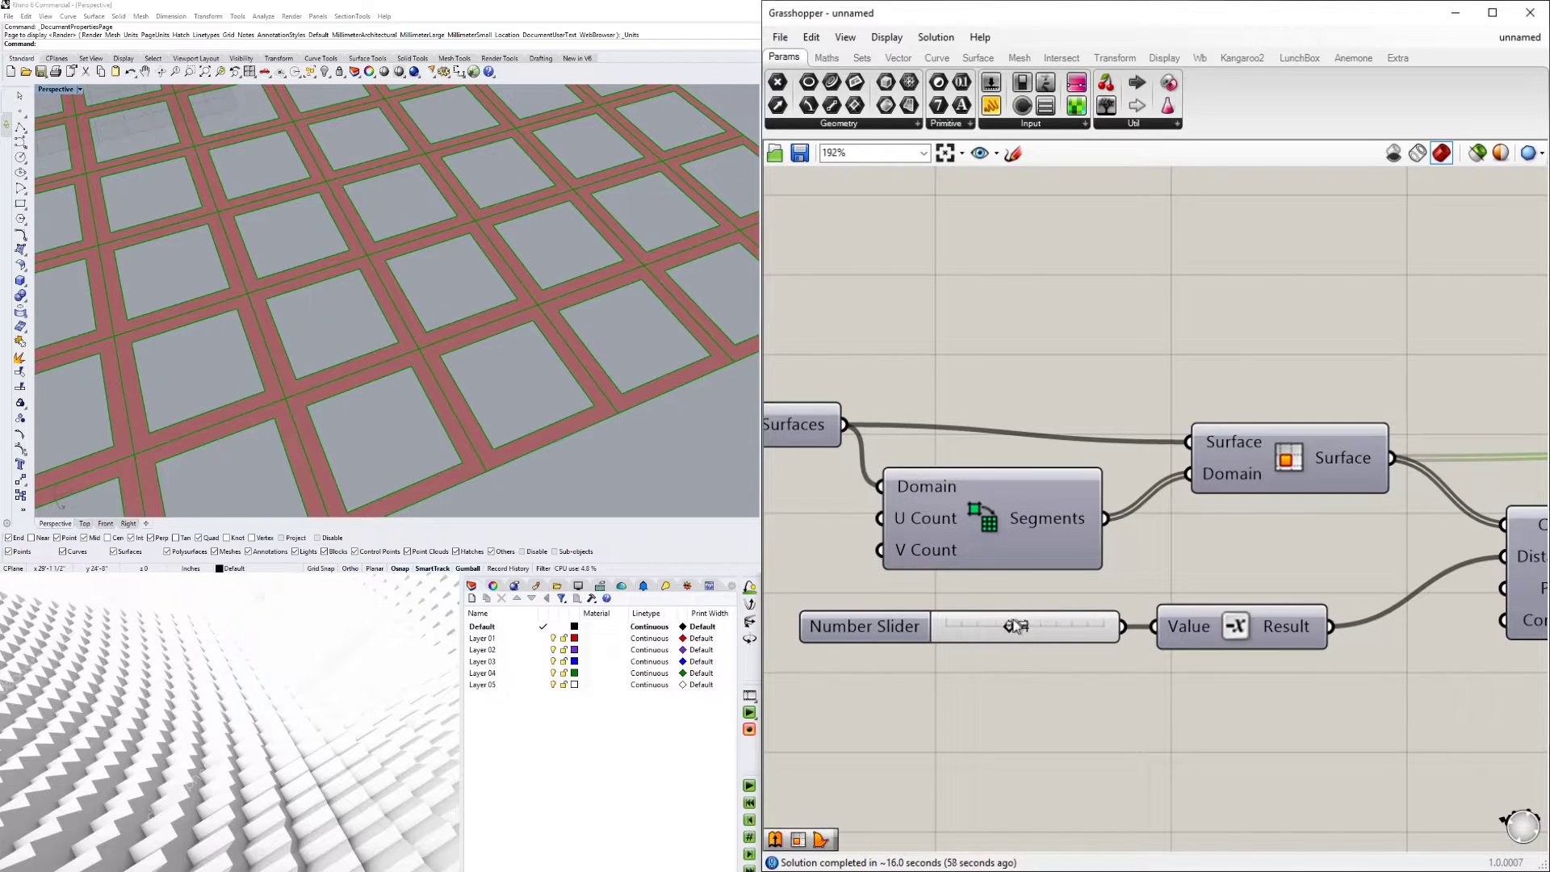
- Examine the rib widths across the whole grid, highlighting Boundary Surfaces, Region Difference and Offset Curve one after another
scroll(1159, 711, down, 4)
right_drag(1369, 706, 1141, 672)
click(1295, 592)
click(1365, 673)
scroll(692, 315, down, 6)
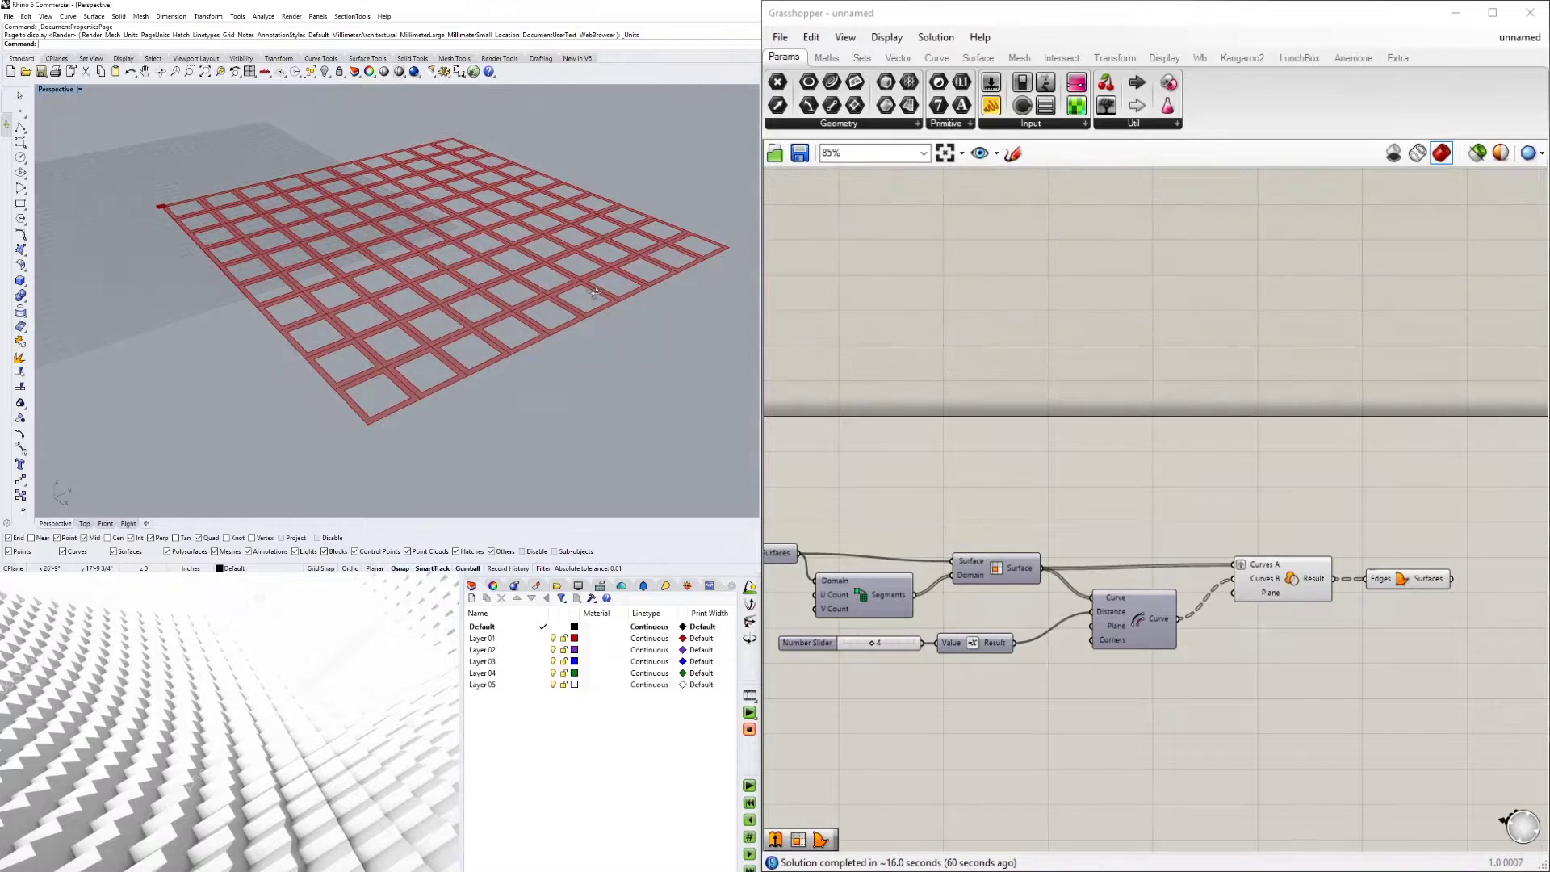
drag(1399, 586, 1400, 574)
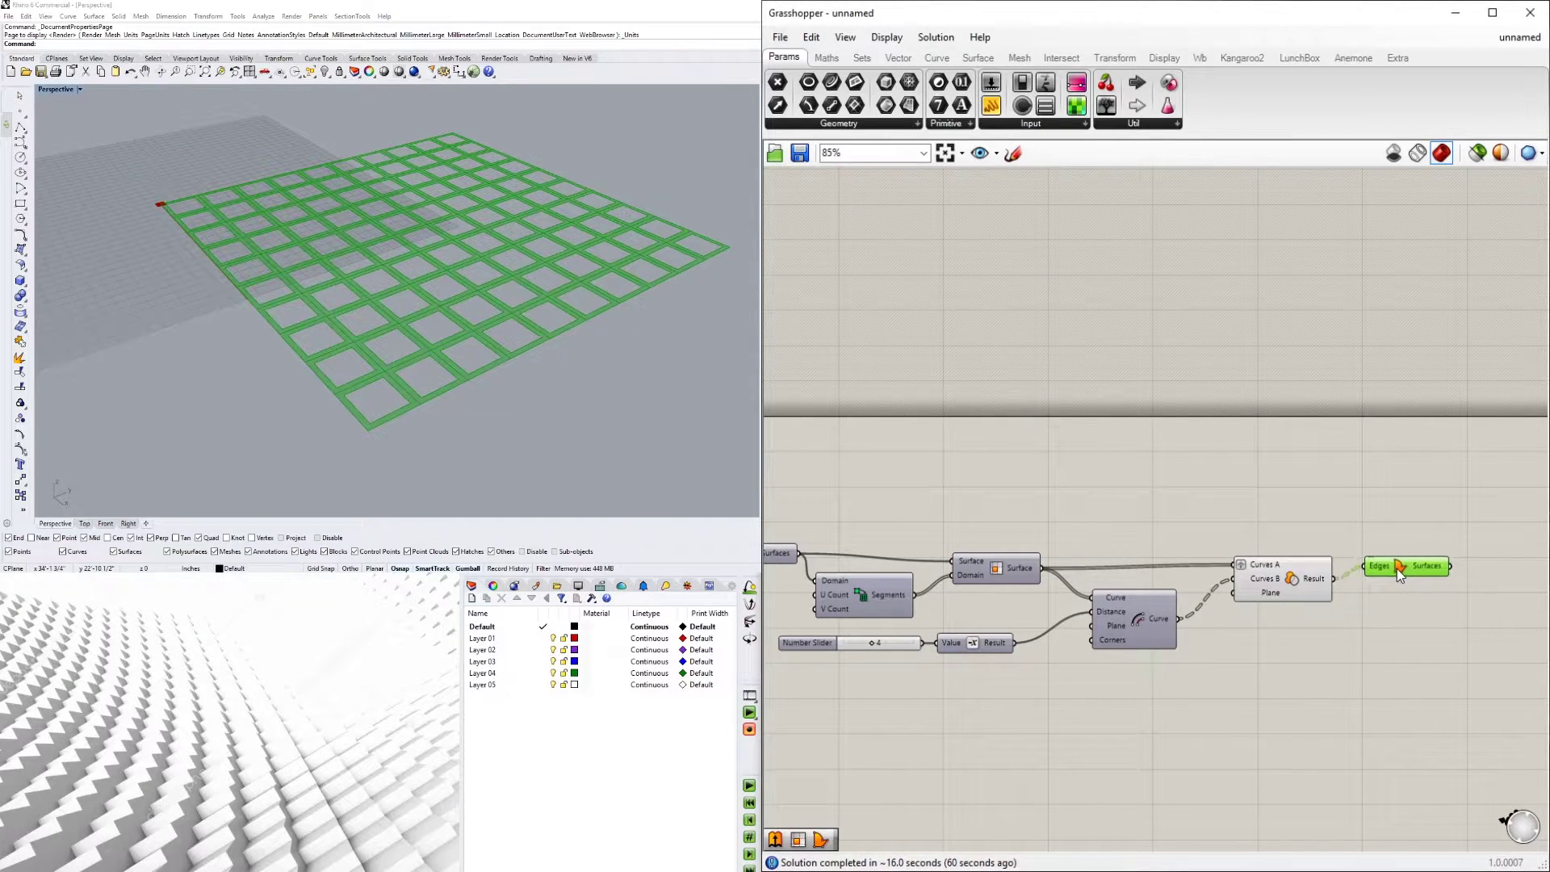
click(1277, 576)
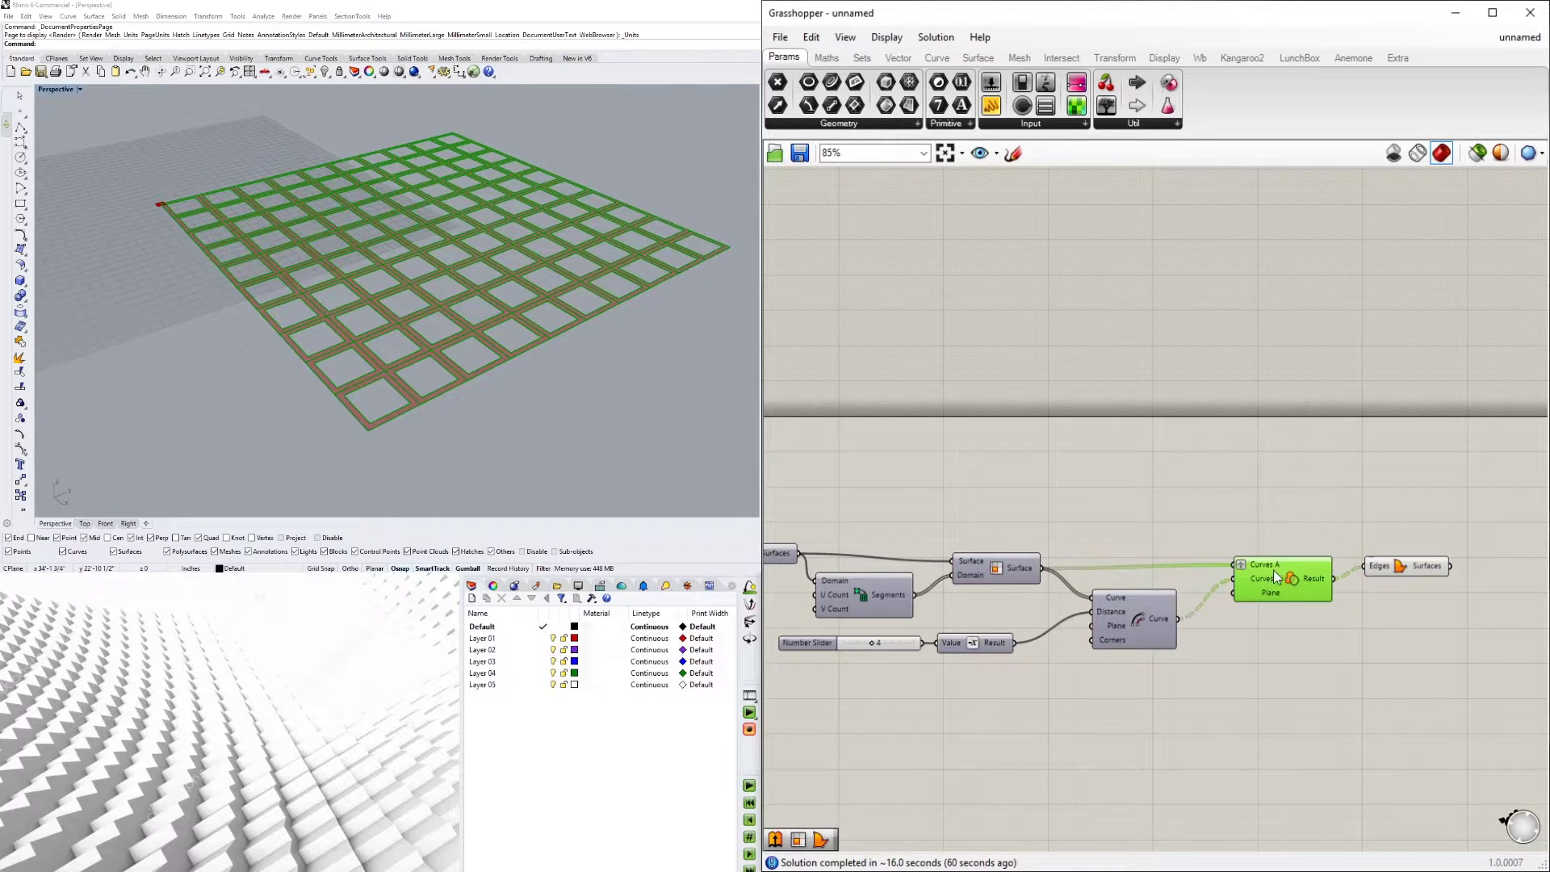
click(1145, 640)
scroll(483, 288, up, 5)
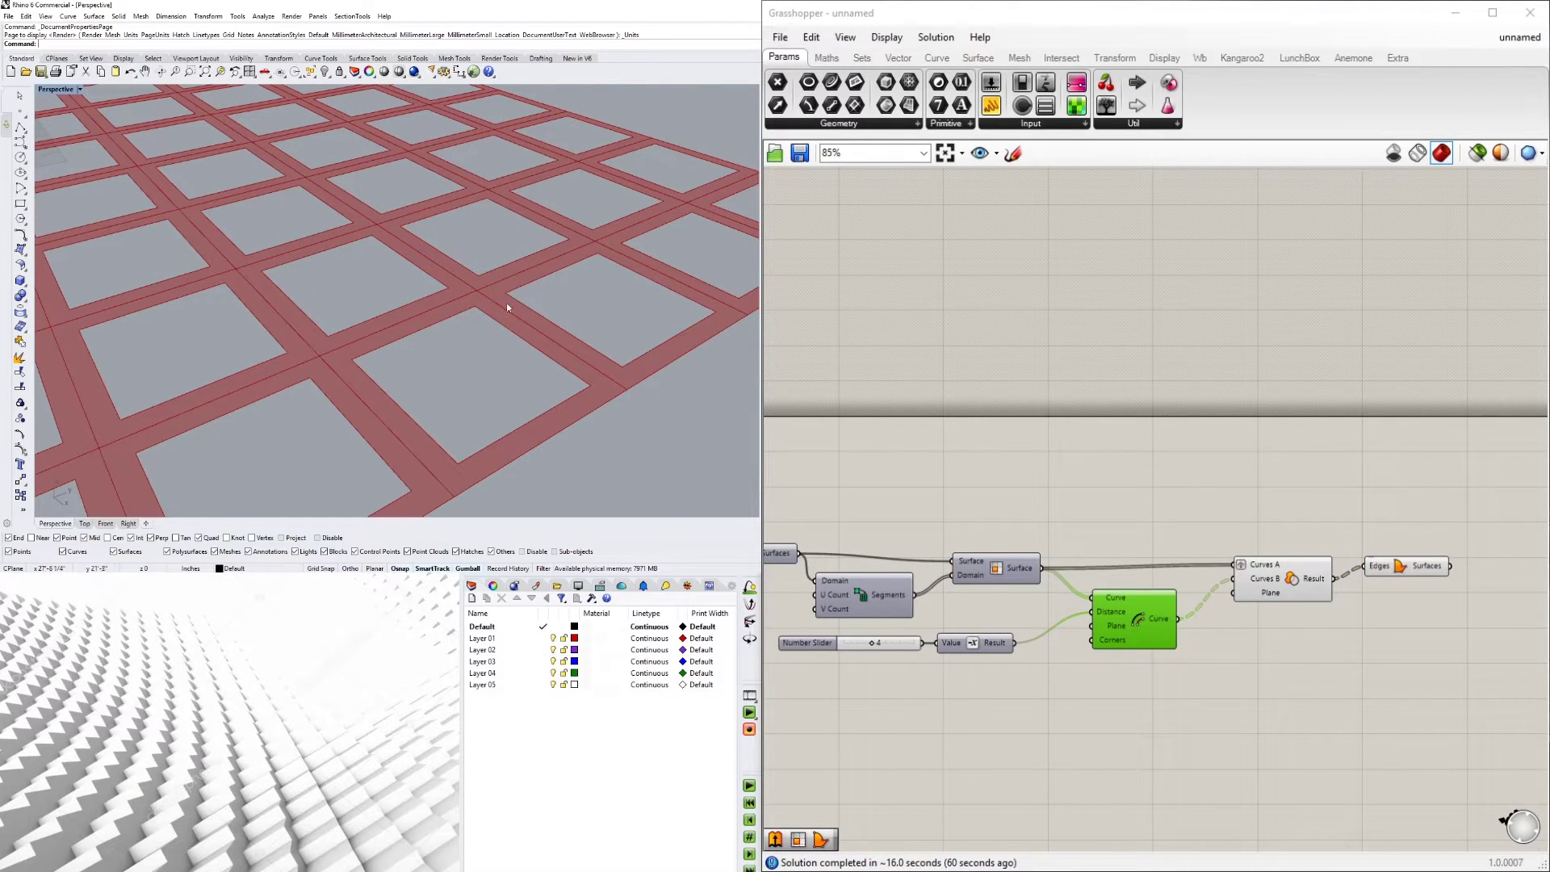
- Move Region Difference and Boundary Surfaces together up and further along to free space after Offset Curve
drag(1485, 650, 1330, 551)
drag(1295, 588, 1330, 549)
click(1224, 575)
click(1136, 607)
- Add a Fillet component after Offset Curve and connect Offset Curve's output to its Curve
double_click(1257, 632)
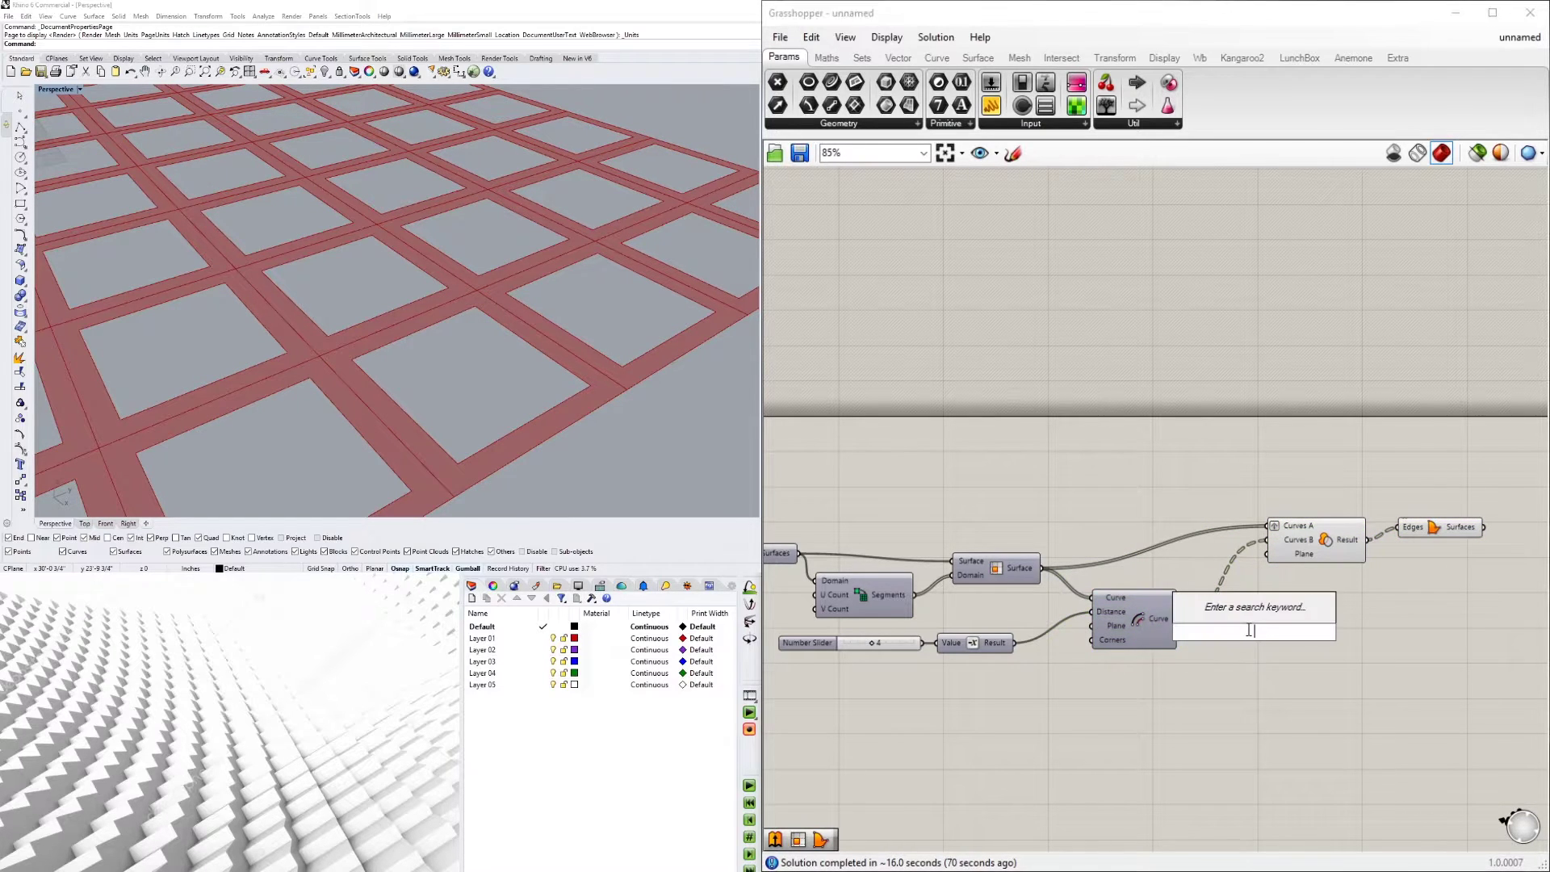
text(FILL)
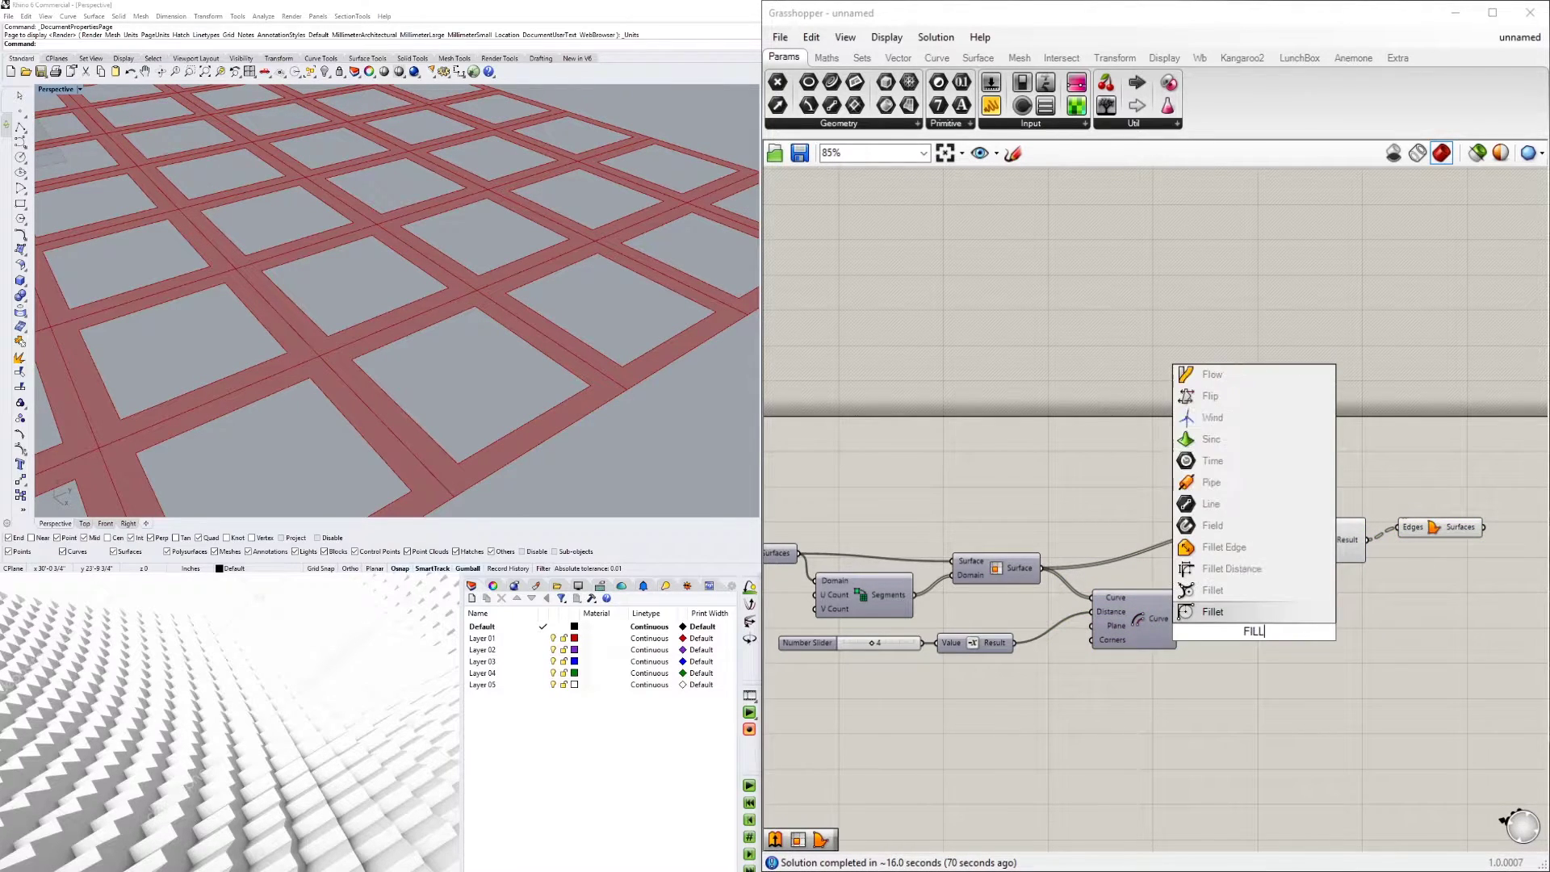
click(1225, 615)
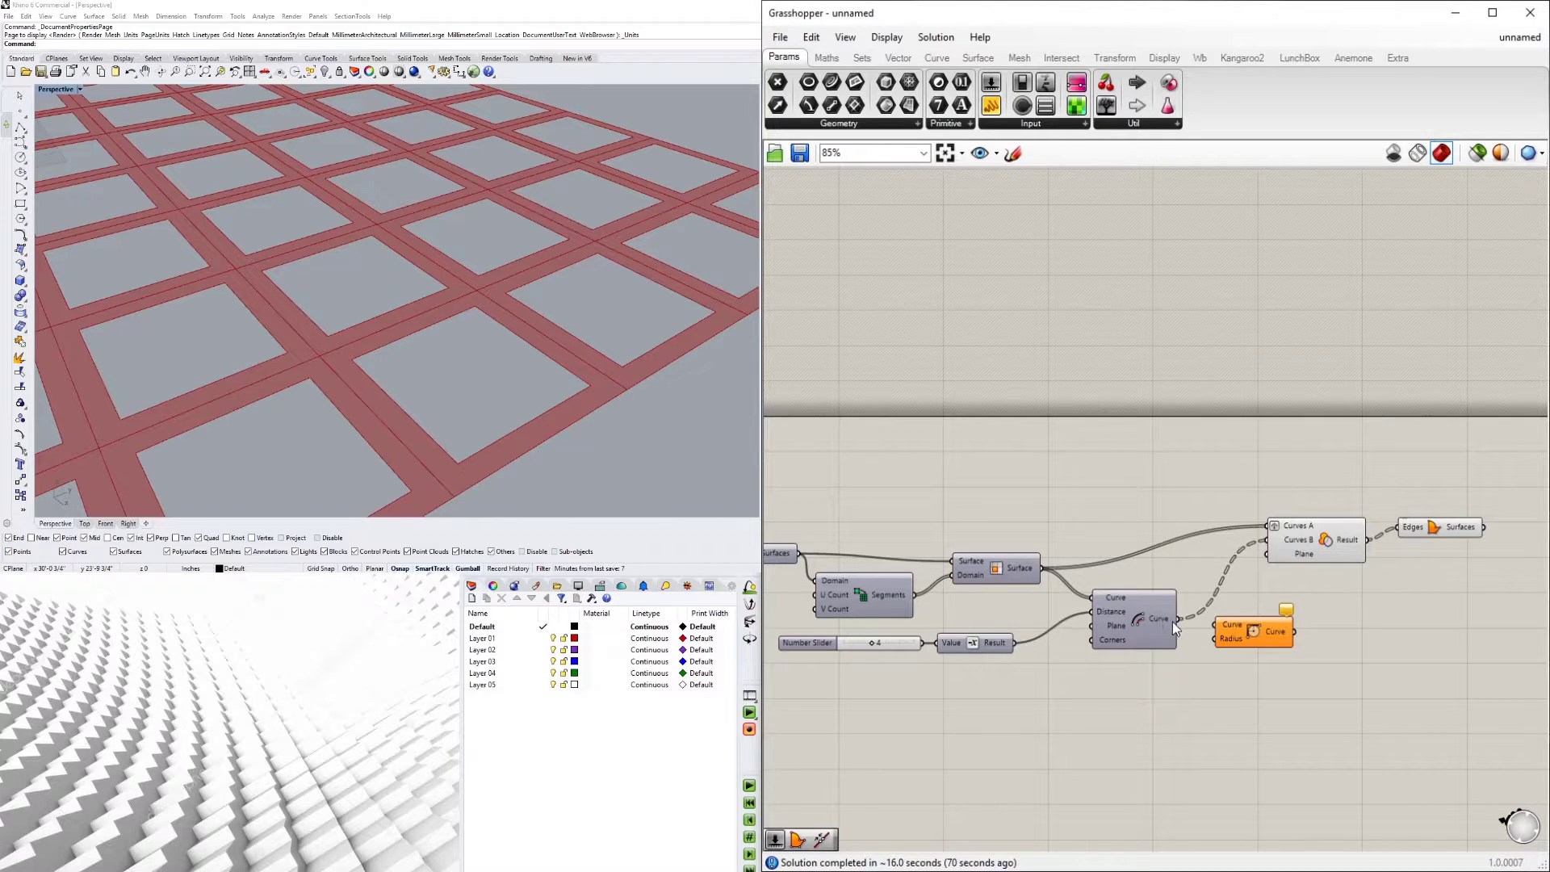
drag(1180, 622, 1211, 635)
- Add a Number Slider with value 3, connect it to Fillet's Radius and highlight the rounded outlines
double_click(1129, 683)
text(3)
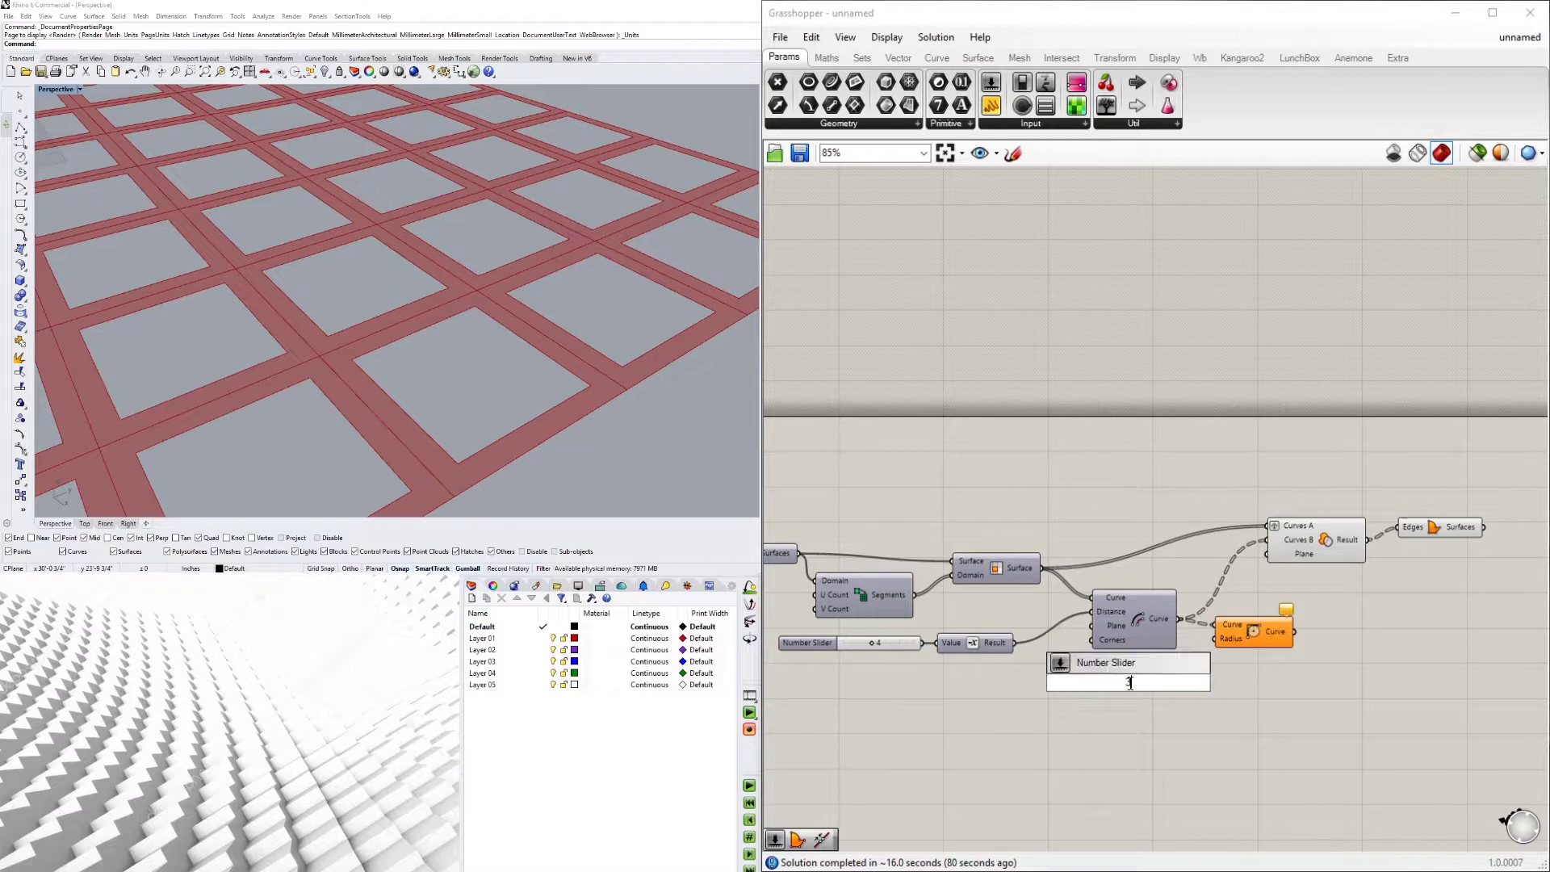
key(Return)
drag(1202, 683, 1215, 640)
right_drag(1244, 612, 1095, 653)
click(1135, 669)
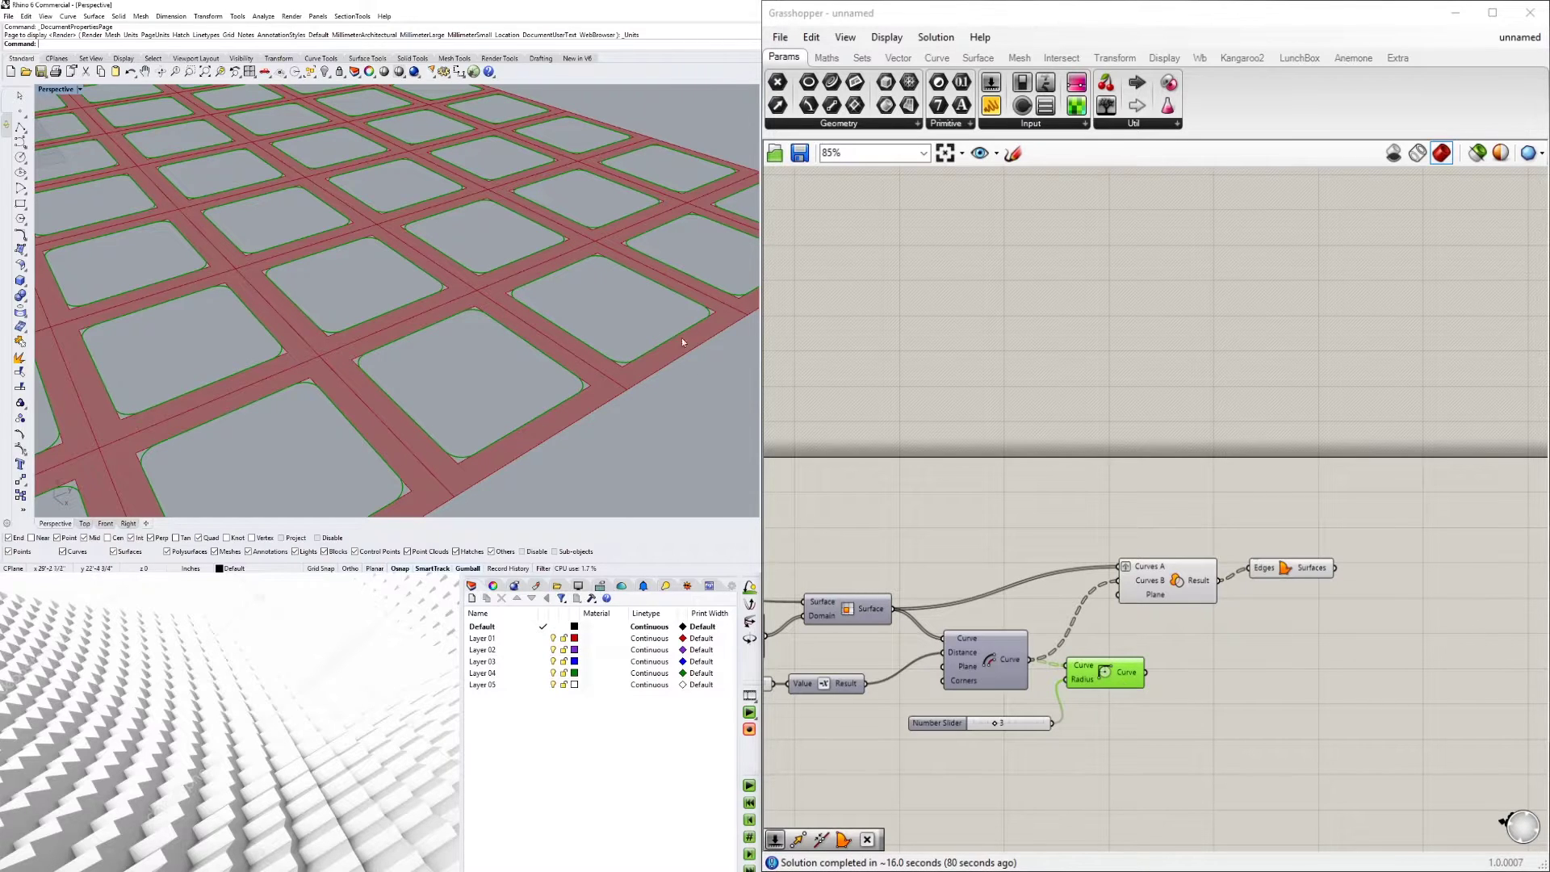
scroll(1025, 748, up, 4)
mouse_move(1027, 724)
mouse_down()
mouse_move(1114, 724)
mouse_move(1030, 714)
mouse_up()
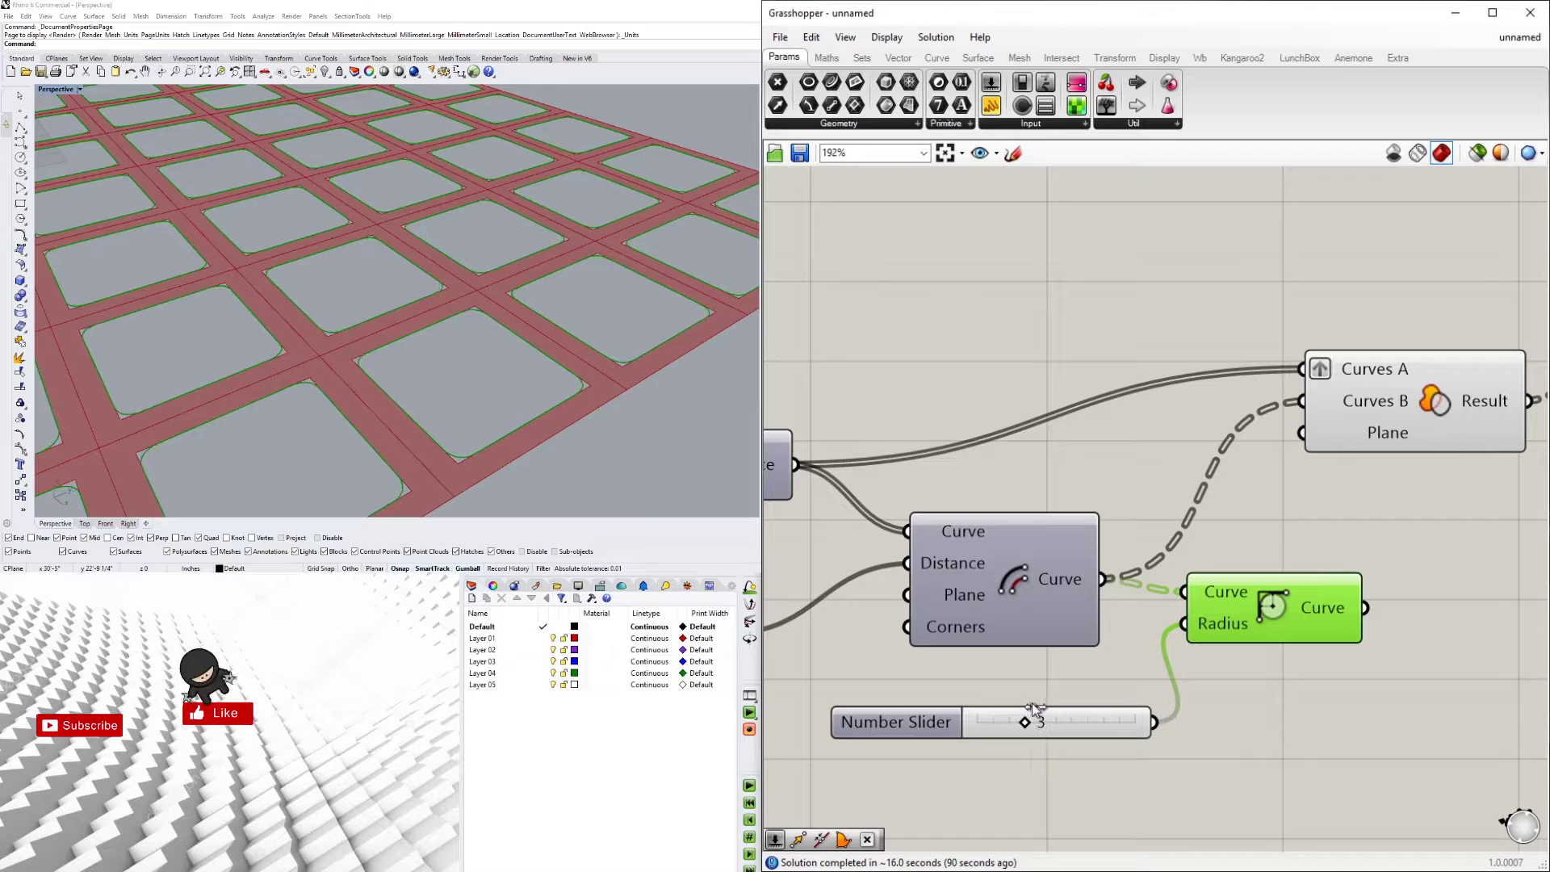
- Replace the Curves B source of Region Difference with Fillet's output and space out the surrounding components
scroll(1444, 575, down, 2)
right_drag(1444, 575, 1127, 644)
drag(1346, 620, 1129, 457)
drag(1108, 513, 1210, 541)
click(1147, 650)
drag(1076, 679, 1121, 556)
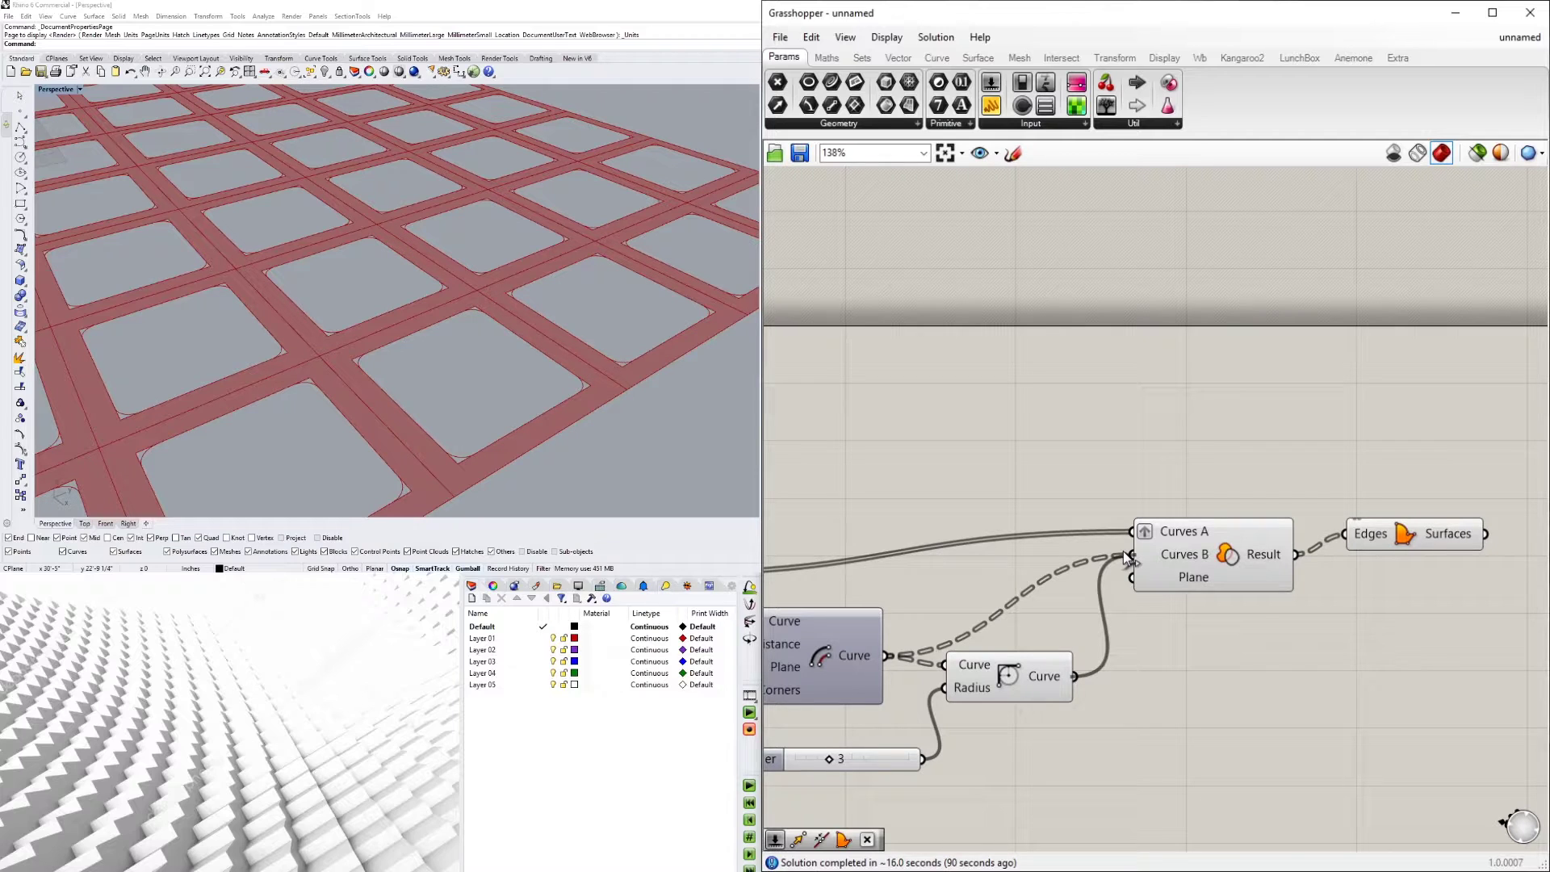
drag(1016, 673, 1022, 625)
click(944, 711)
- Place the fillet radius slider below Offset Curve and set its value to 2
right_drag(945, 710, 1300, 705)
scroll(1101, 757, up, 1)
drag(1103, 763, 1047, 743)
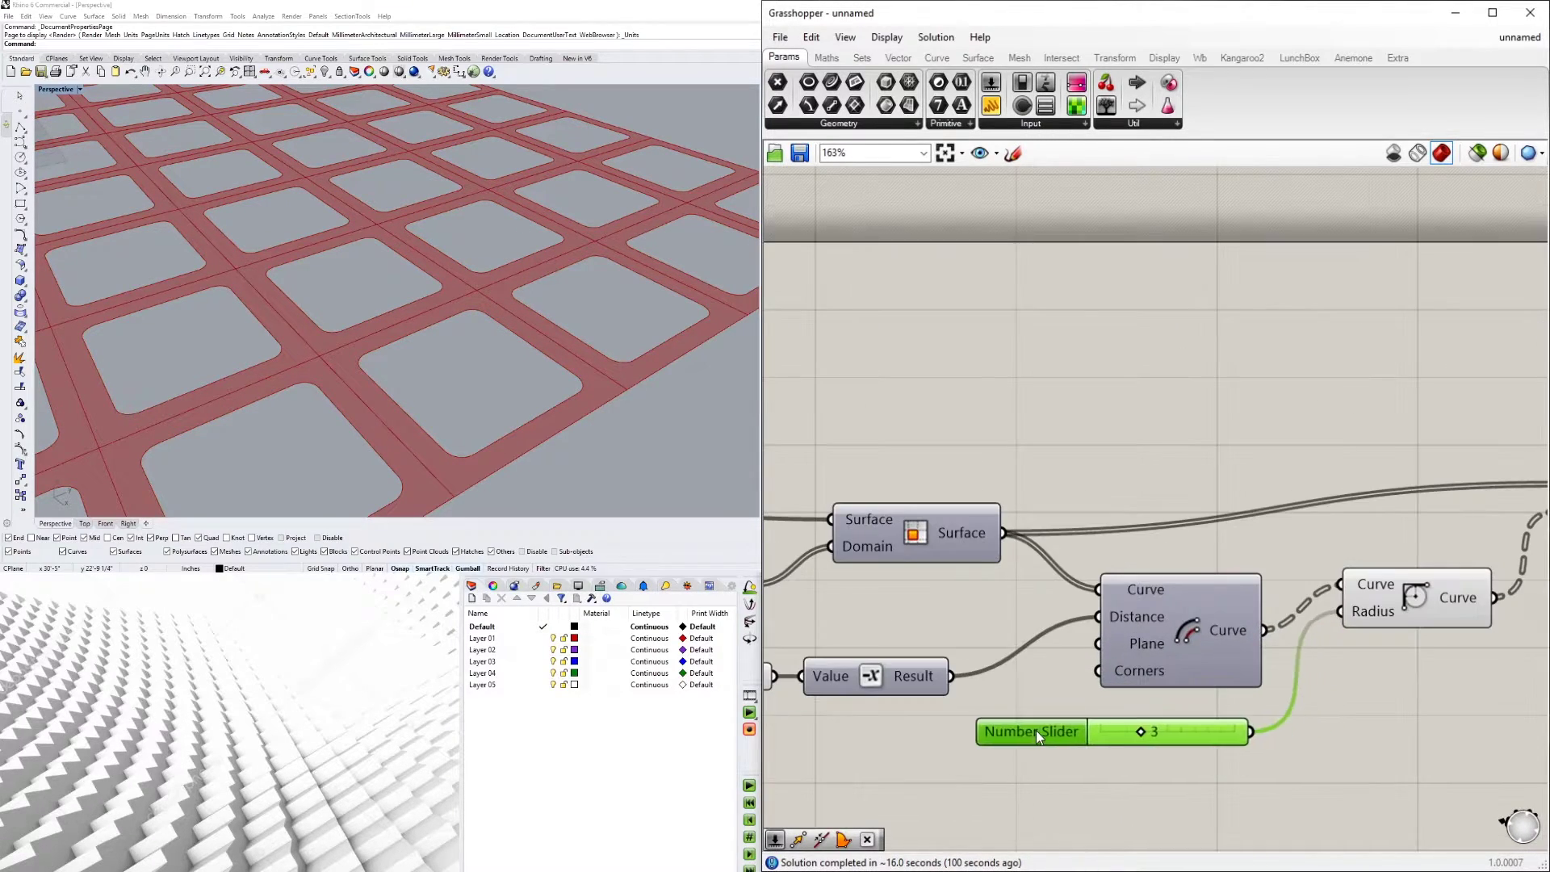
mouse_move(1141, 733)
mouse_down()
mouse_move(1193, 733)
mouse_move(1124, 732)
mouse_move(1148, 732)
mouse_up()
double_click(1160, 732)
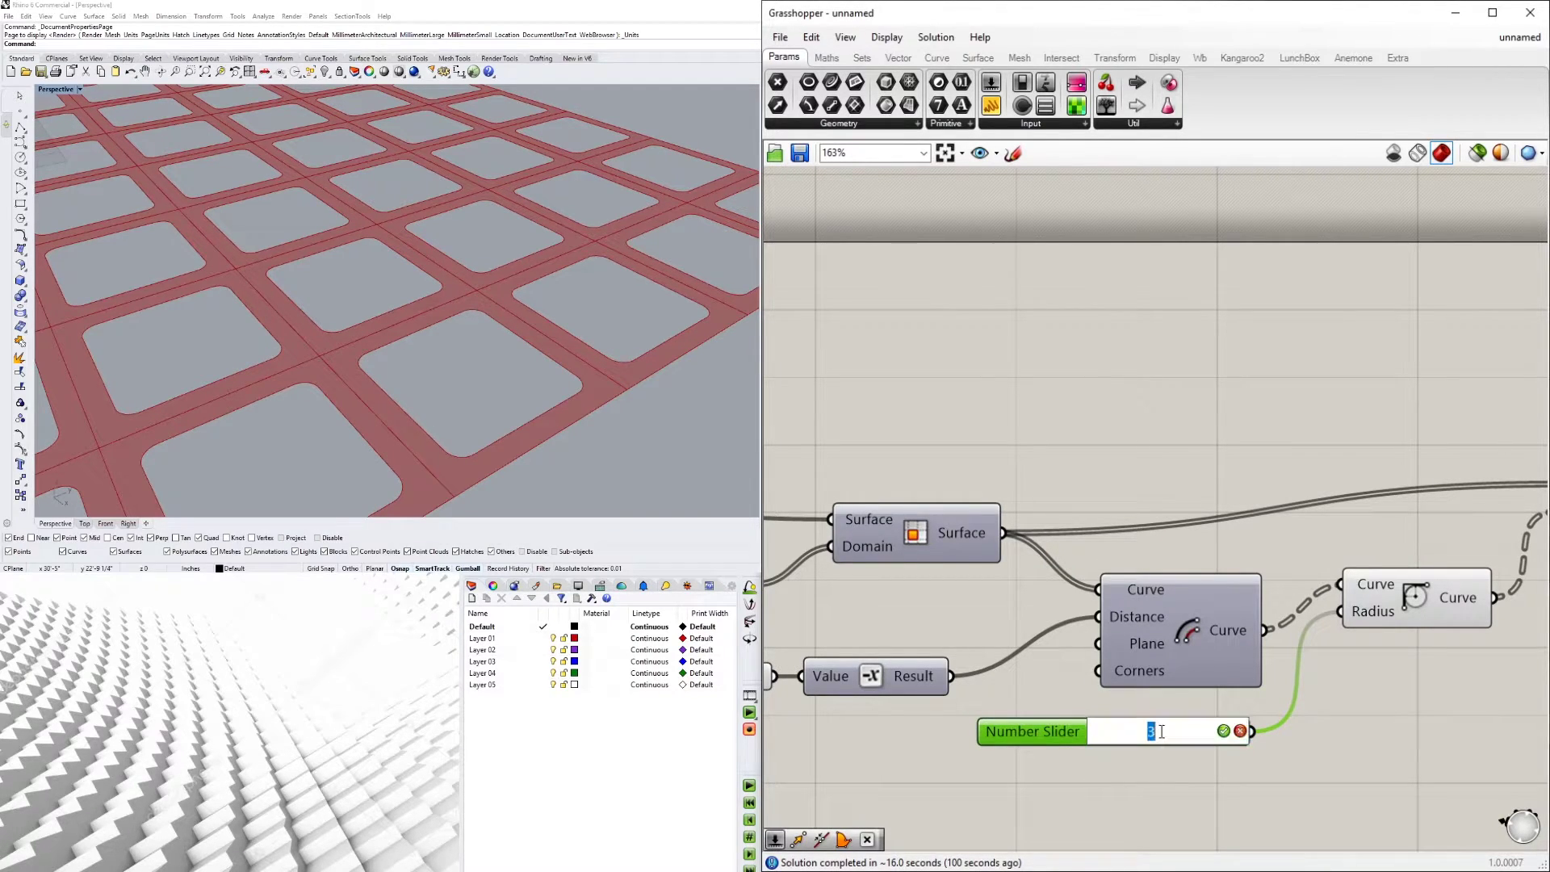
key(Return)
- Examine the whole filleted grid and move Region Difference slightly closer to Fillet
click(814, 419)
scroll(404, 235, down, 5)
right_drag(404, 234, 451, 255)
scroll(450, 257, down, 5)
scroll(1229, 410, down, 3)
scroll(1347, 413, up, 2)
right_drag(1343, 457, 1286, 462)
drag(1396, 459, 1378, 480)
scroll(1368, 519, down, 4)
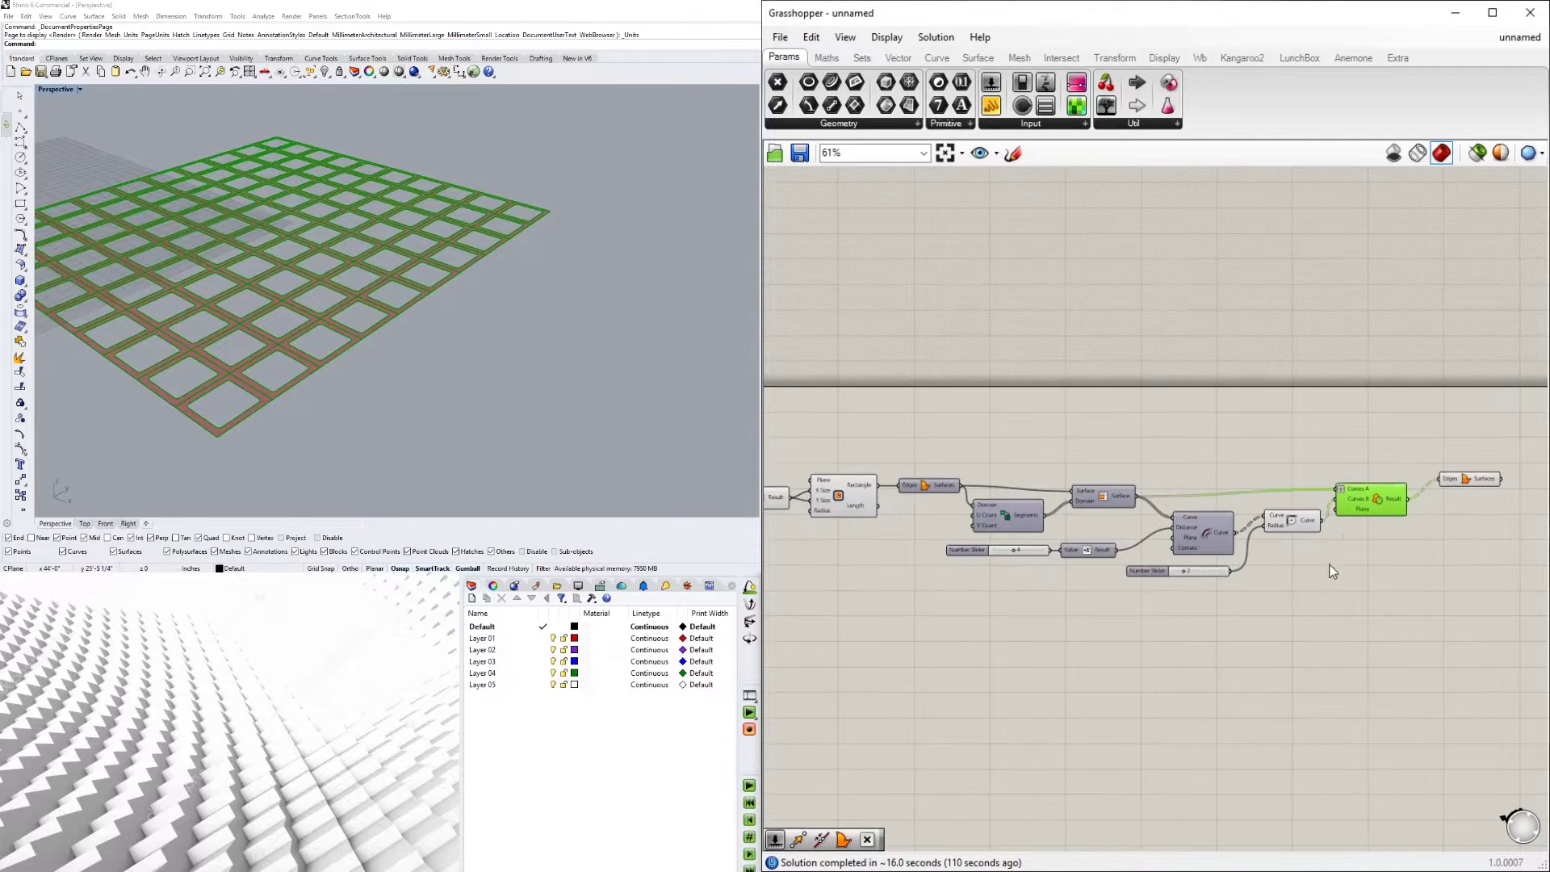
- Review the whole component chain and the display options for fancy wires and full names
right_drag(1181, 587, 1289, 546)
scroll(1382, 420, down, 1)
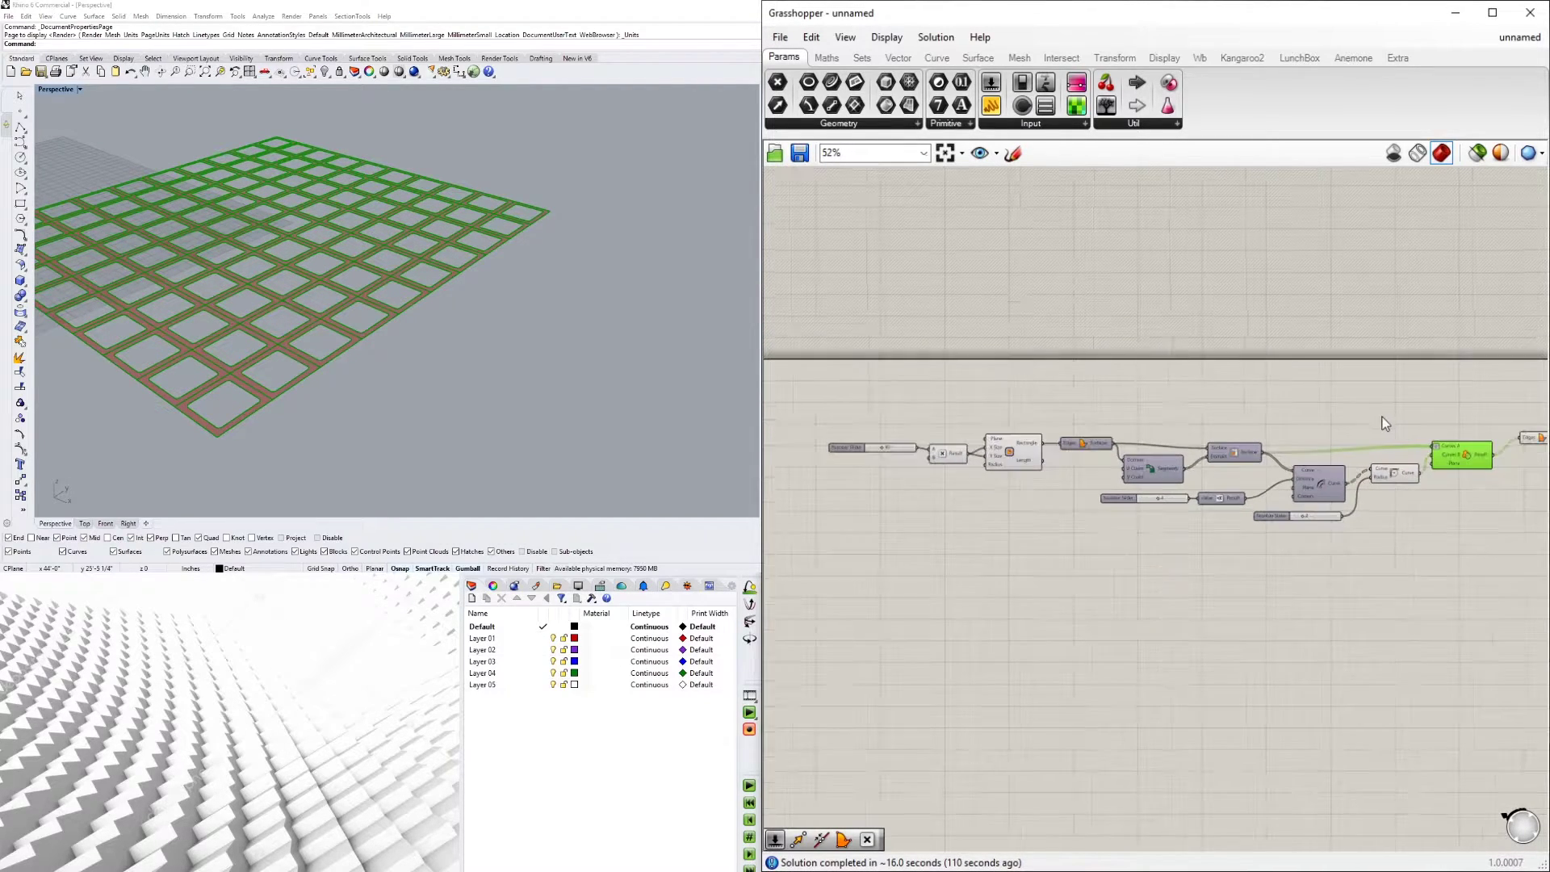
scroll(1013, 454, up, 3)
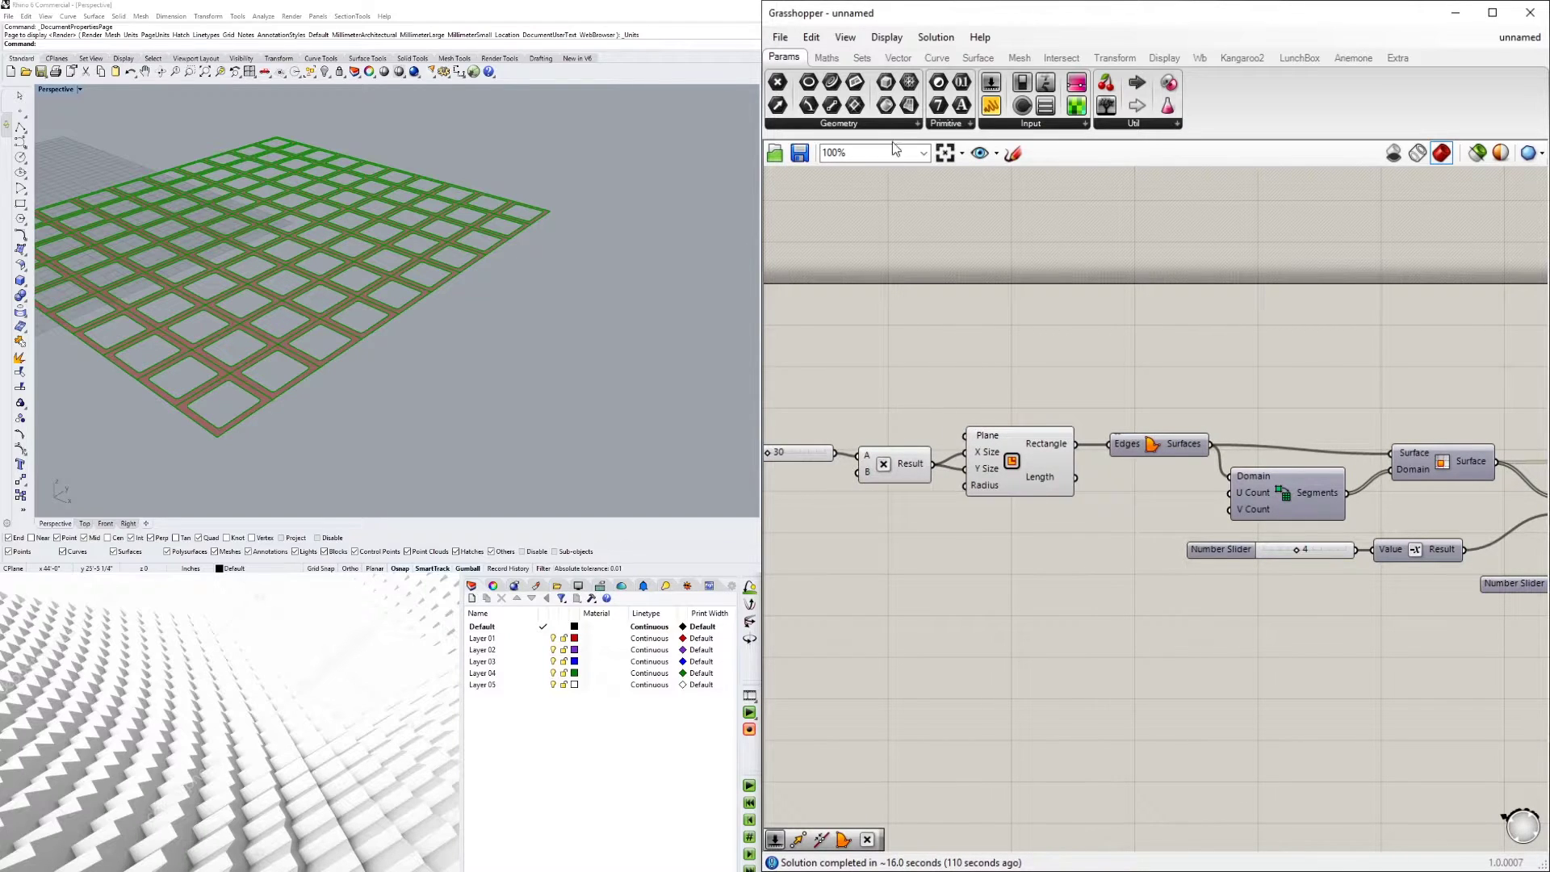
click(887, 37)
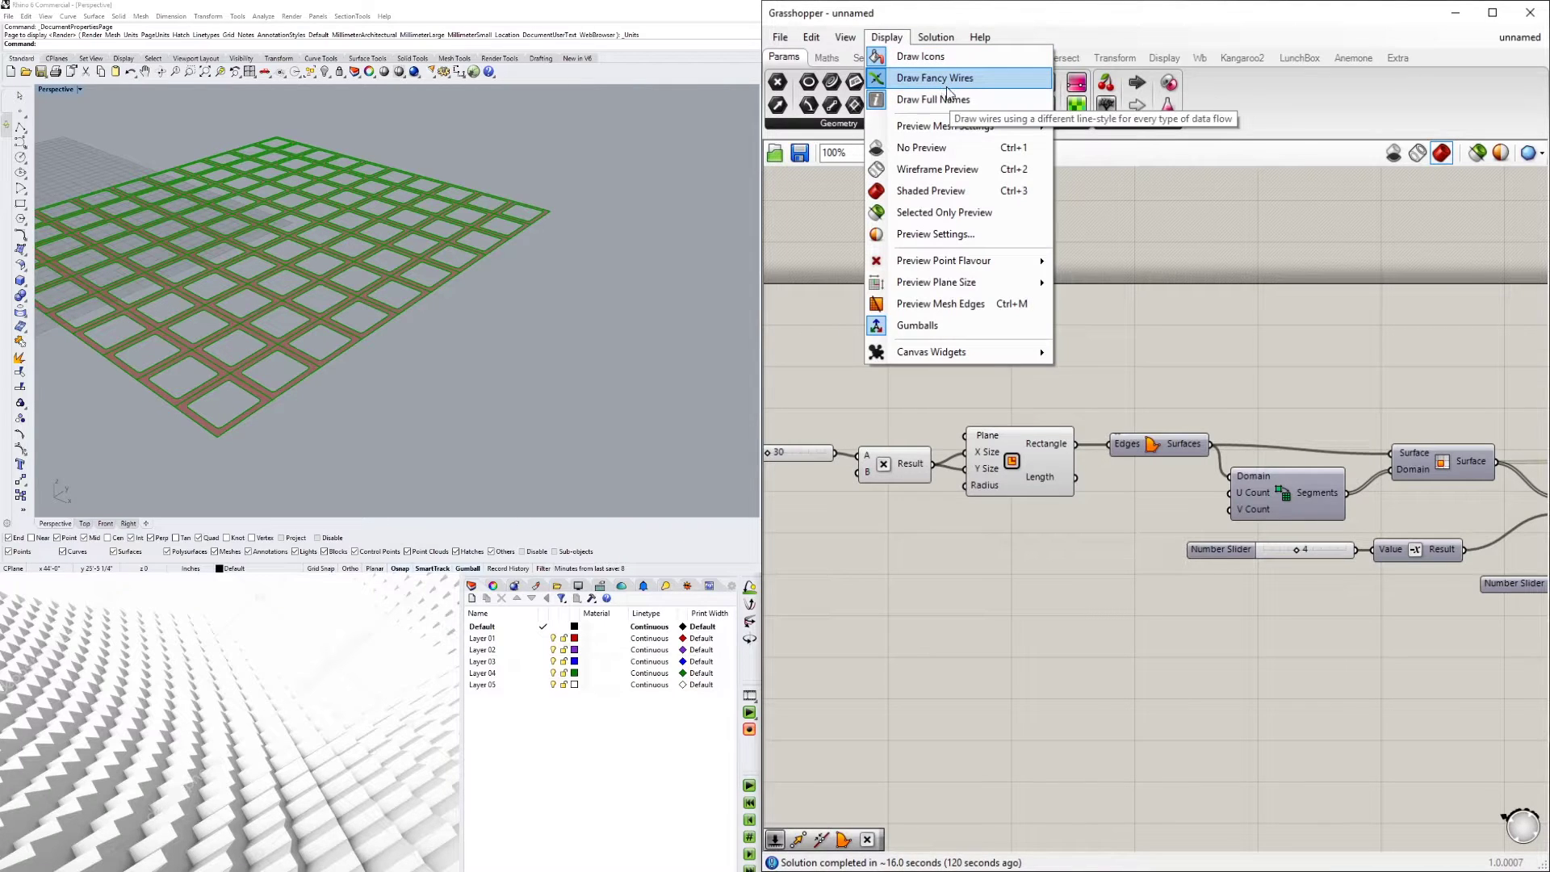
click(1219, 254)
scroll(1219, 254, down, 2)
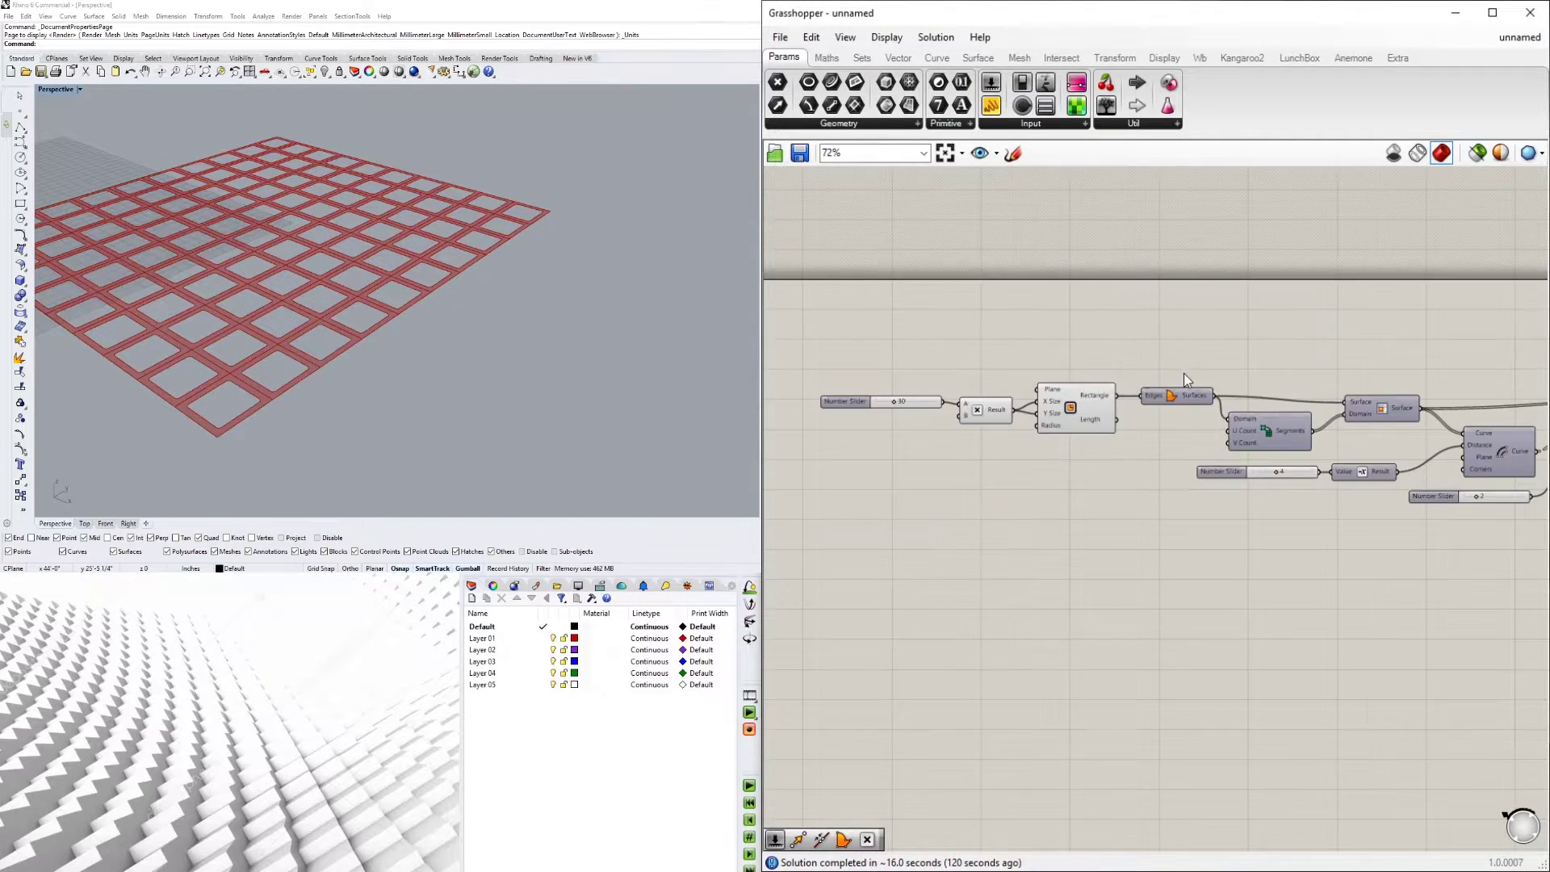
scroll(1150, 386, up, 3)
scroll(1066, 419, down, 3)
right_drag(1501, 455, 1008, 454)
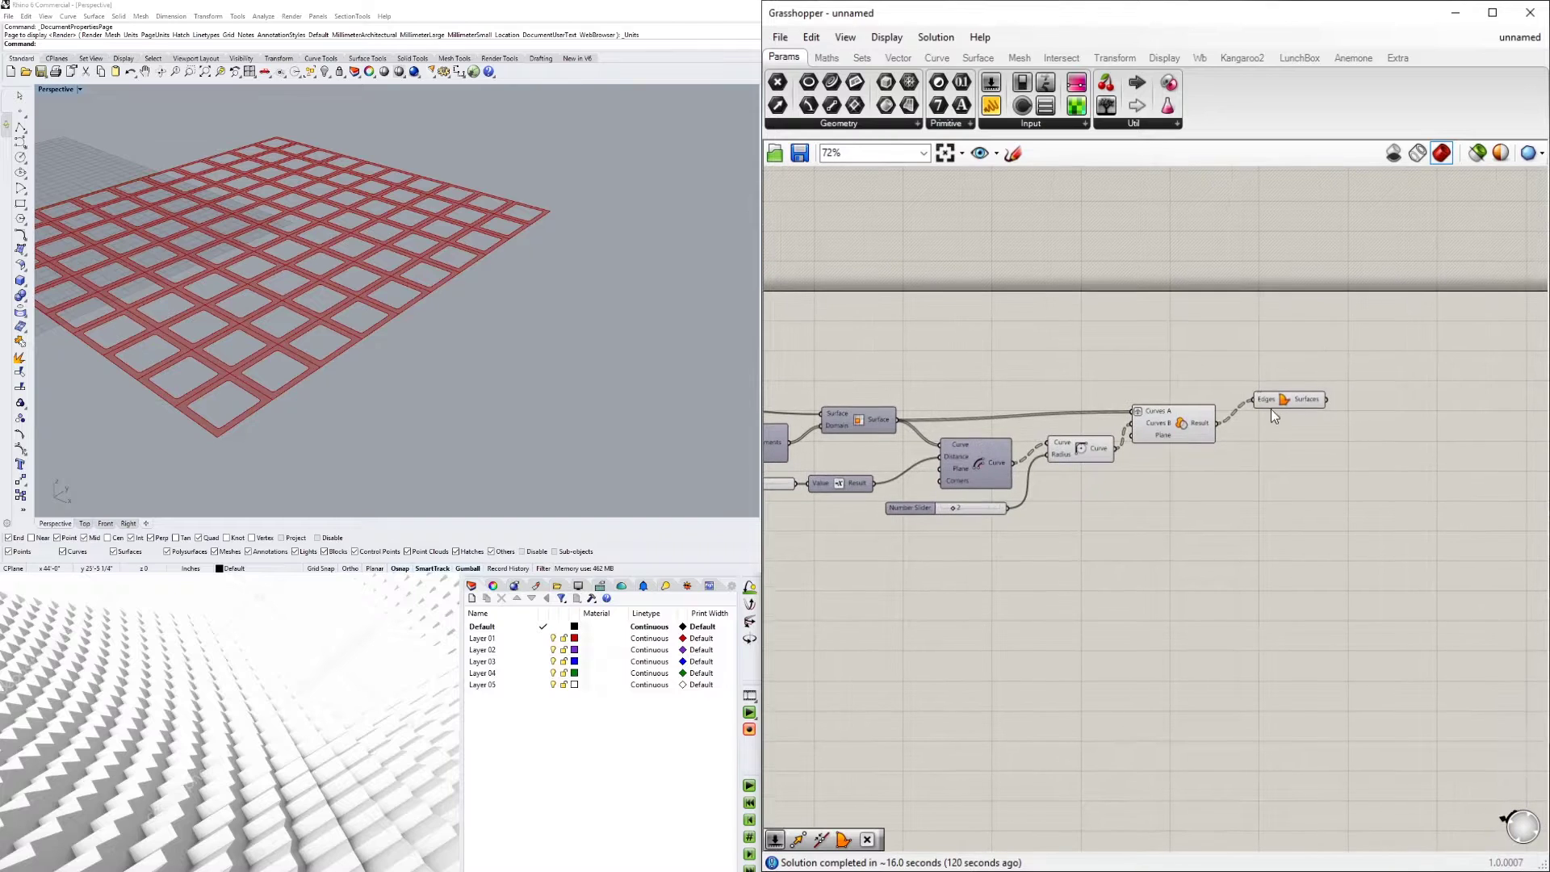
- Align Boundary Surfaces level with Region Difference's Result and highlight its surfaces in the viewport
drag(1275, 399, 1261, 423)
click(1278, 441)
right_drag(549, 242, 523, 262)
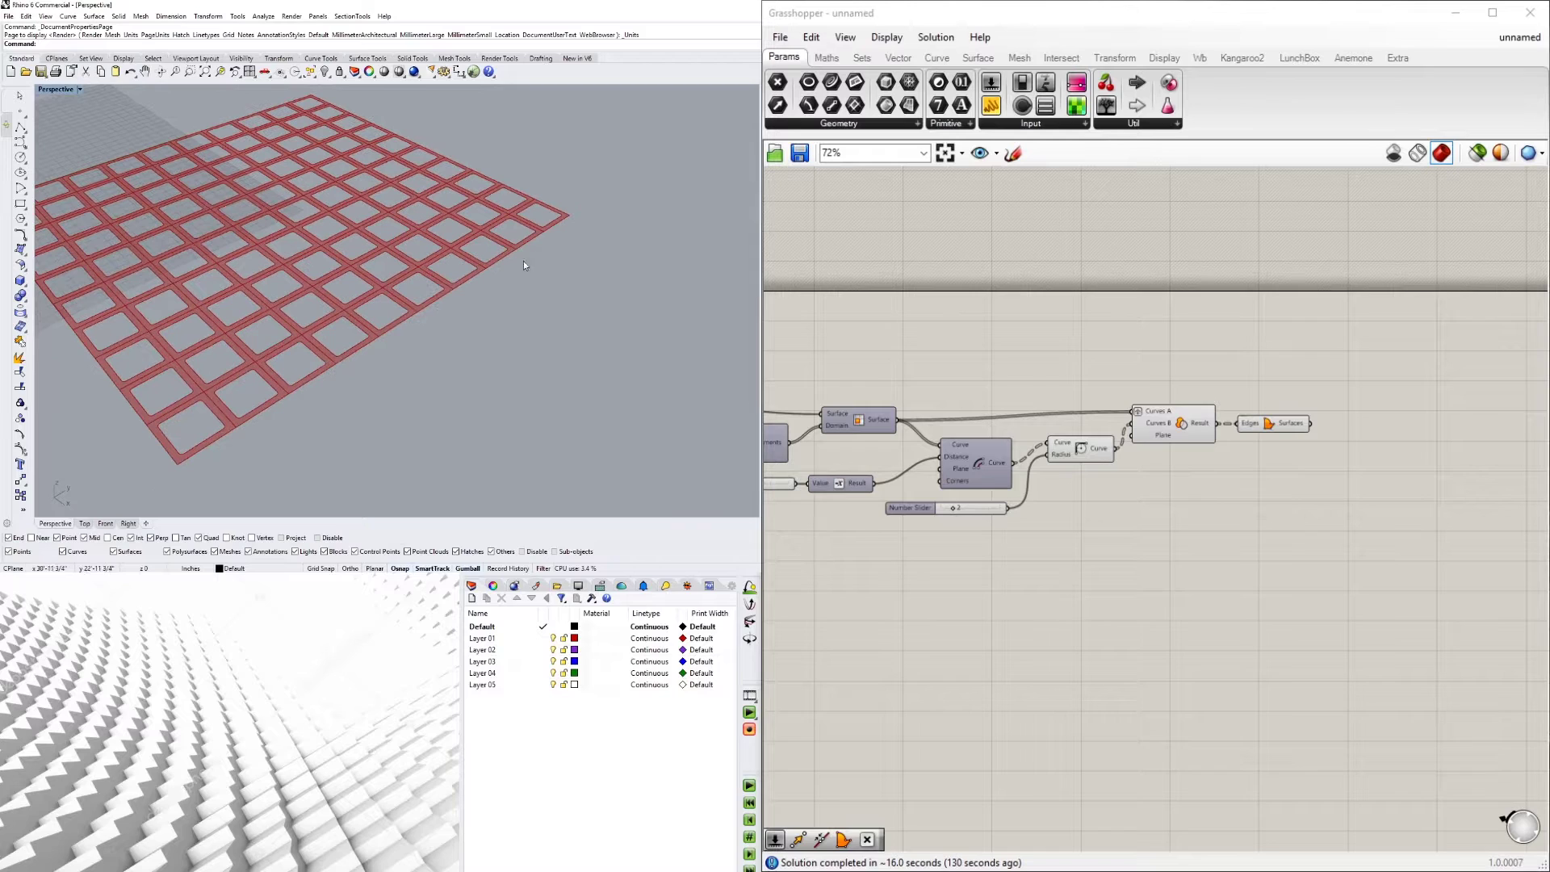
click(1266, 421)
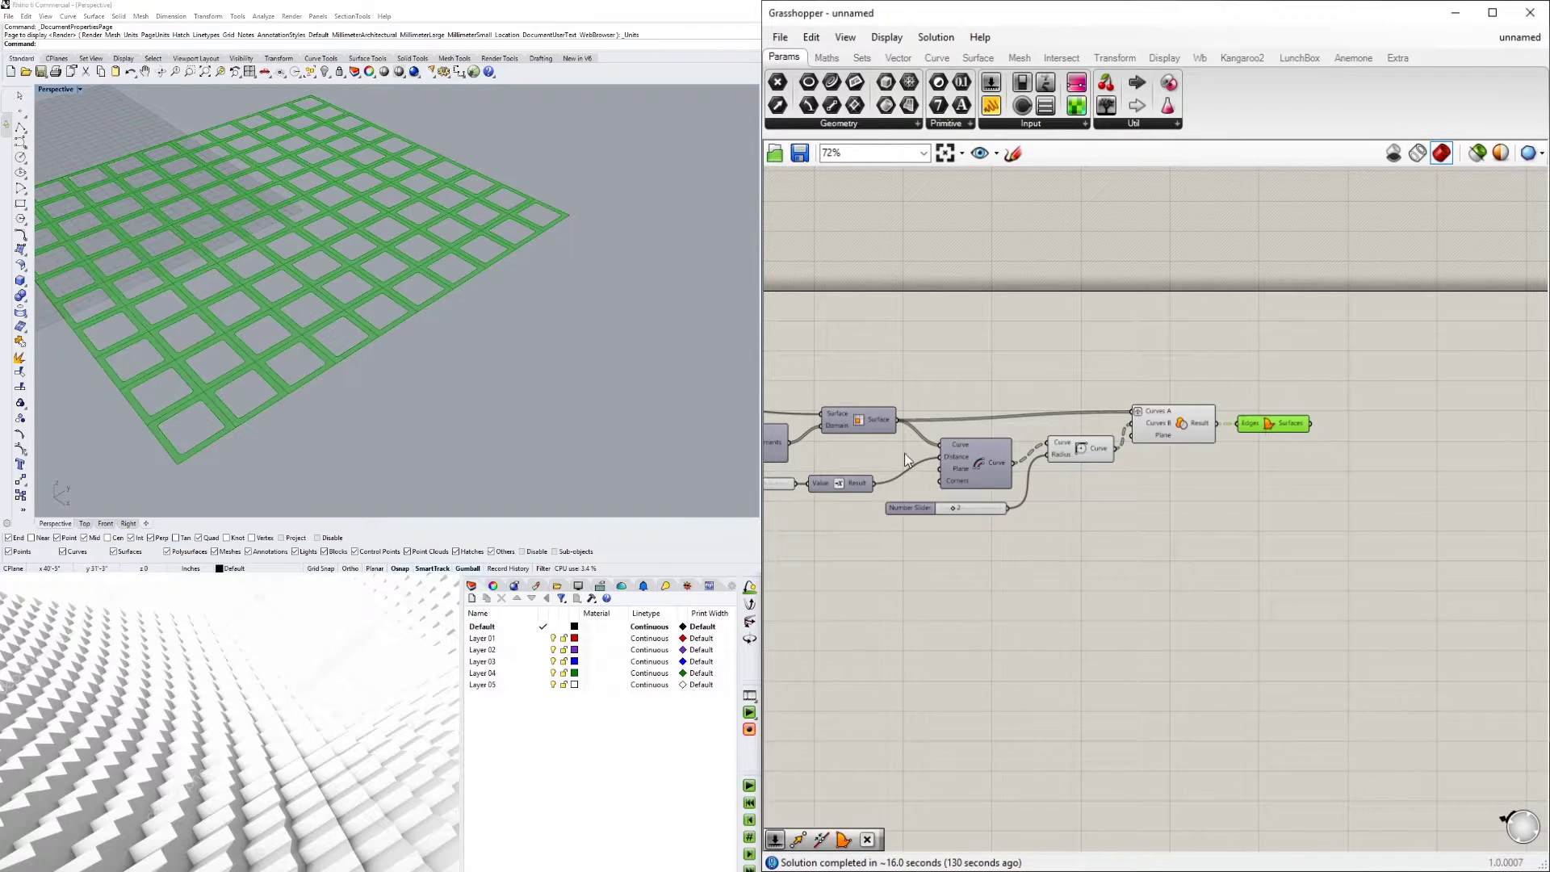
- Add an Extrude component and connect Boundary Surfaces' output to its Base, placing Extrude slightly lower
double_click(1366, 425)
text(EX)
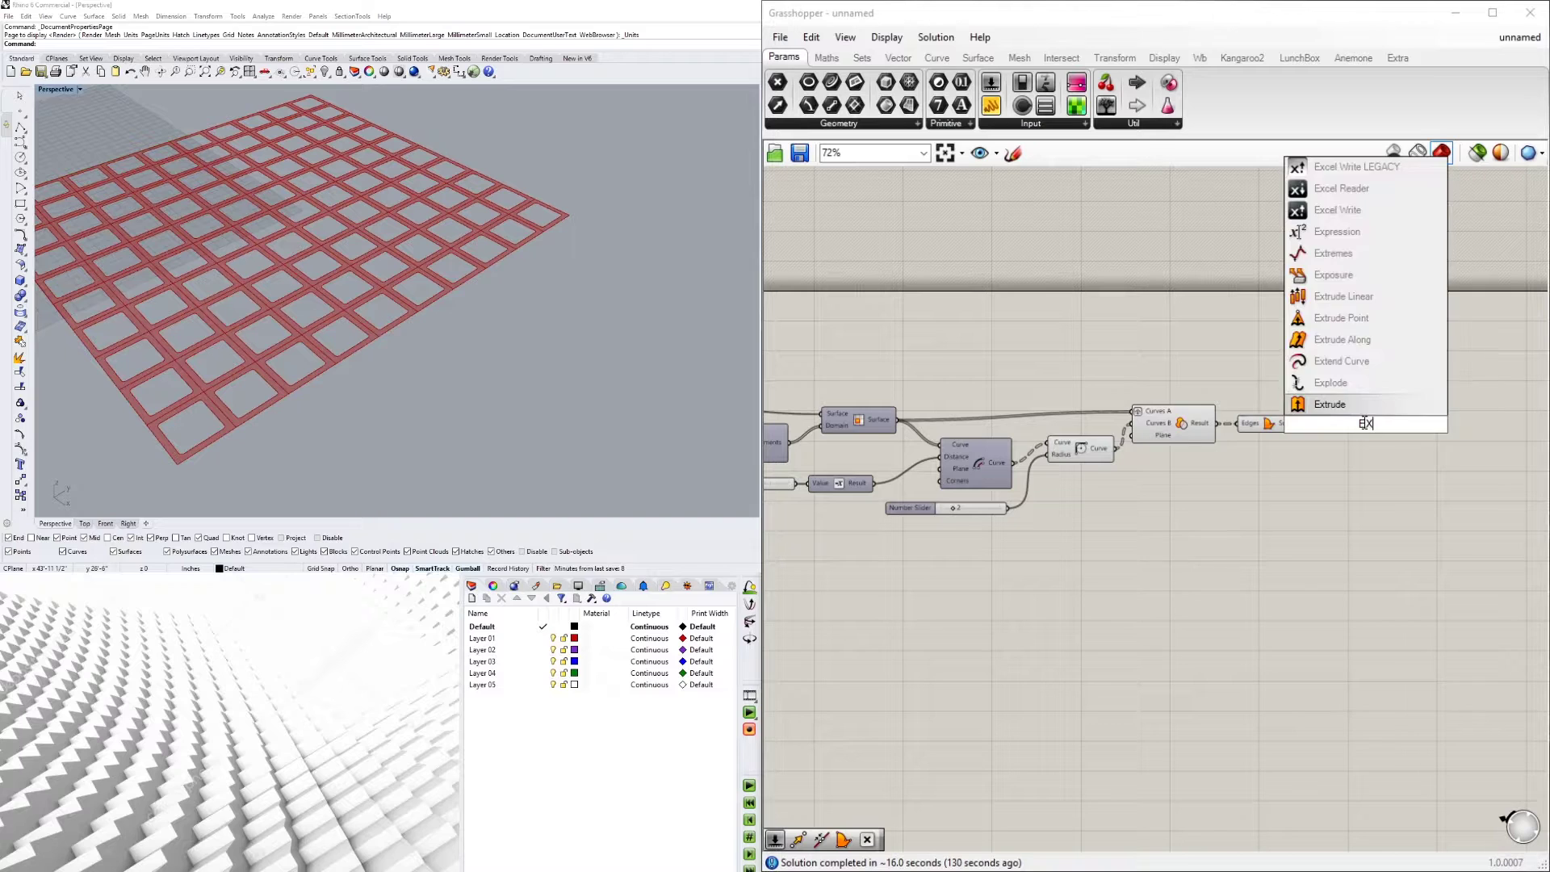
text(TRUDES)
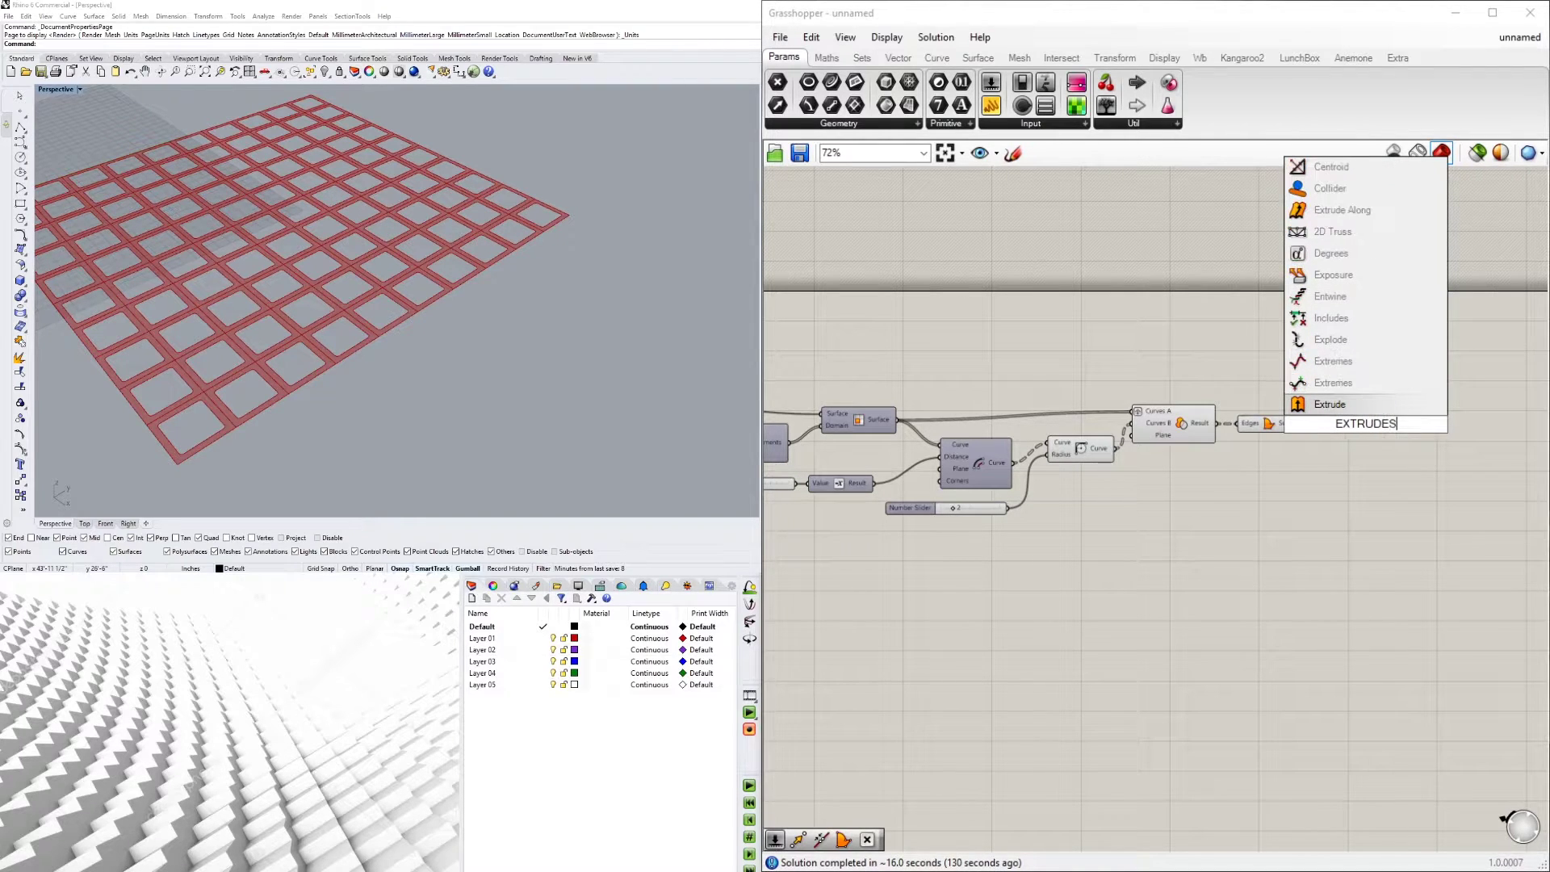
click(1353, 404)
scroll(1332, 420, up, 3)
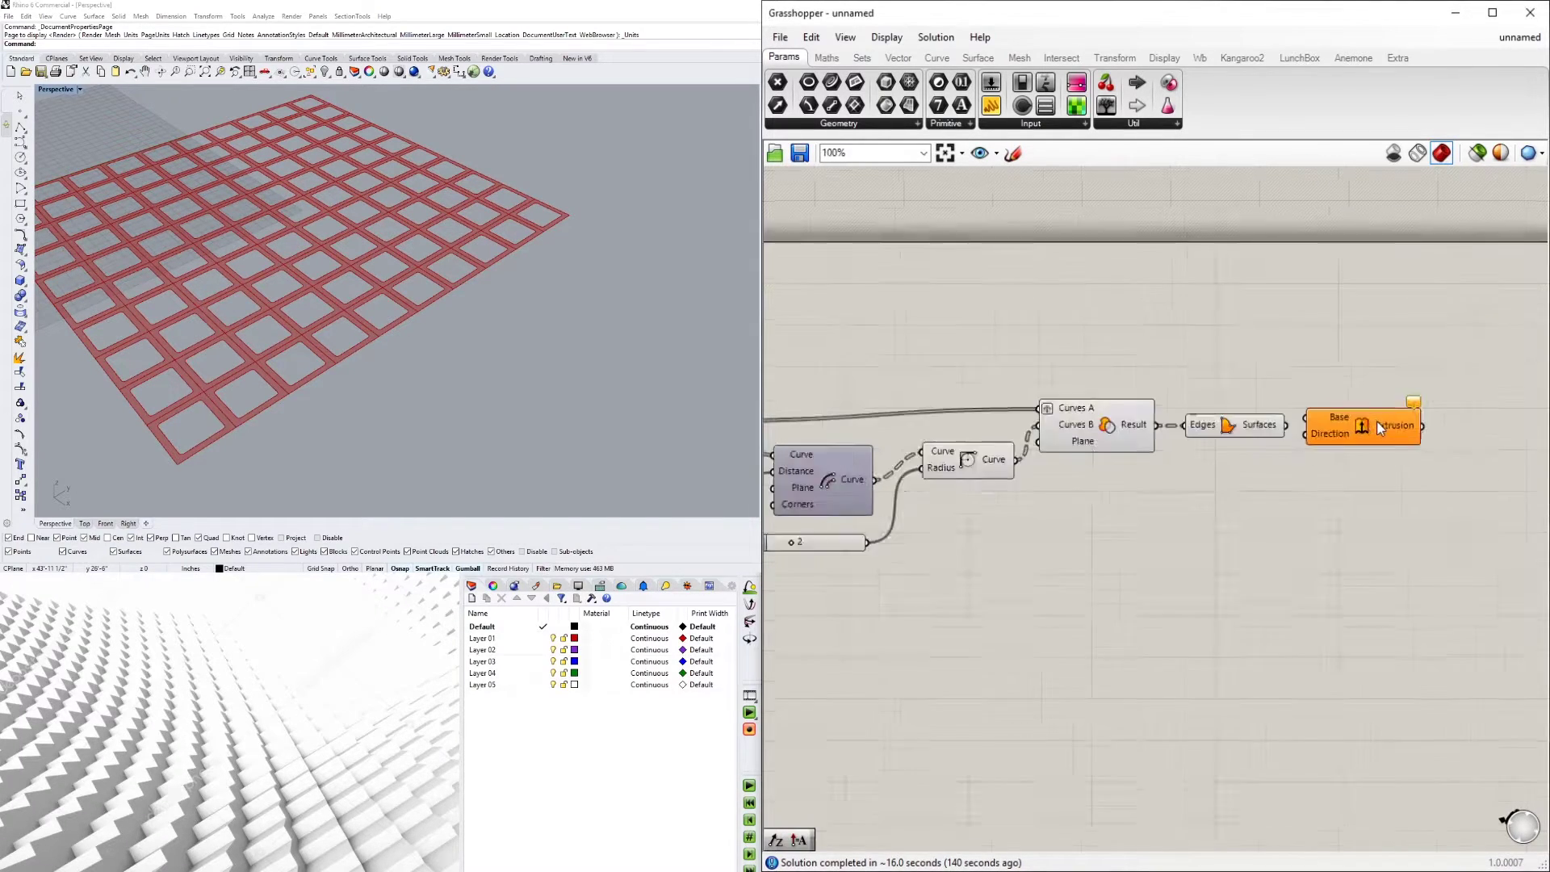
click(1243, 428)
drag(1270, 426, 1356, 484)
- Add a Unit Z component below Boundary Surfaces and connect its Unit vector to Extrude's Direction
click(1215, 496)
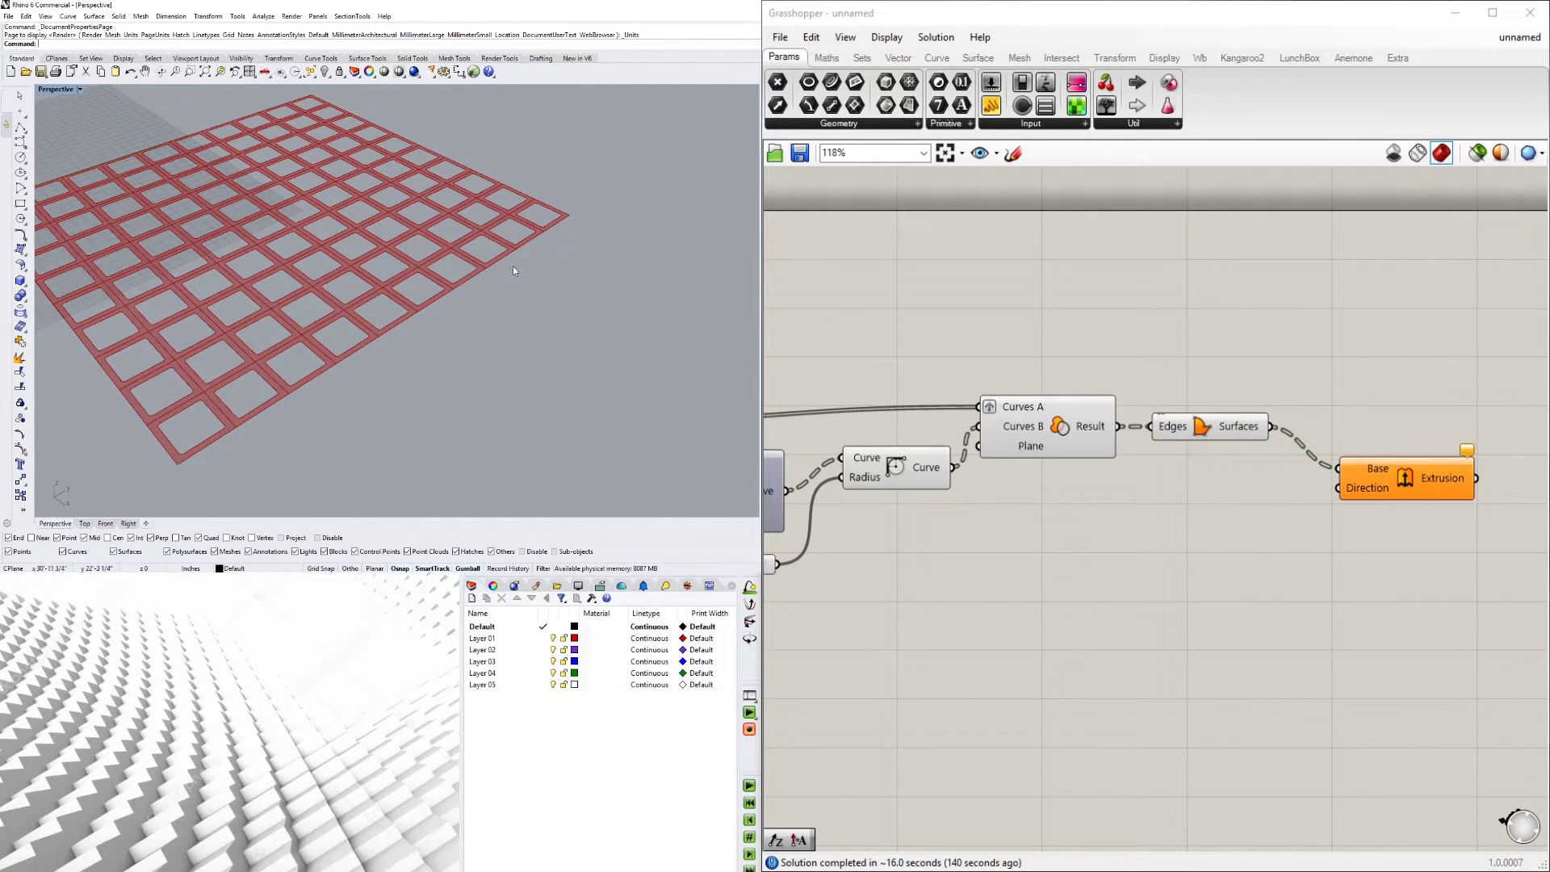
double_click(1216, 506)
text(unit z)
click(1218, 489)
drag(1283, 506, 1341, 488)
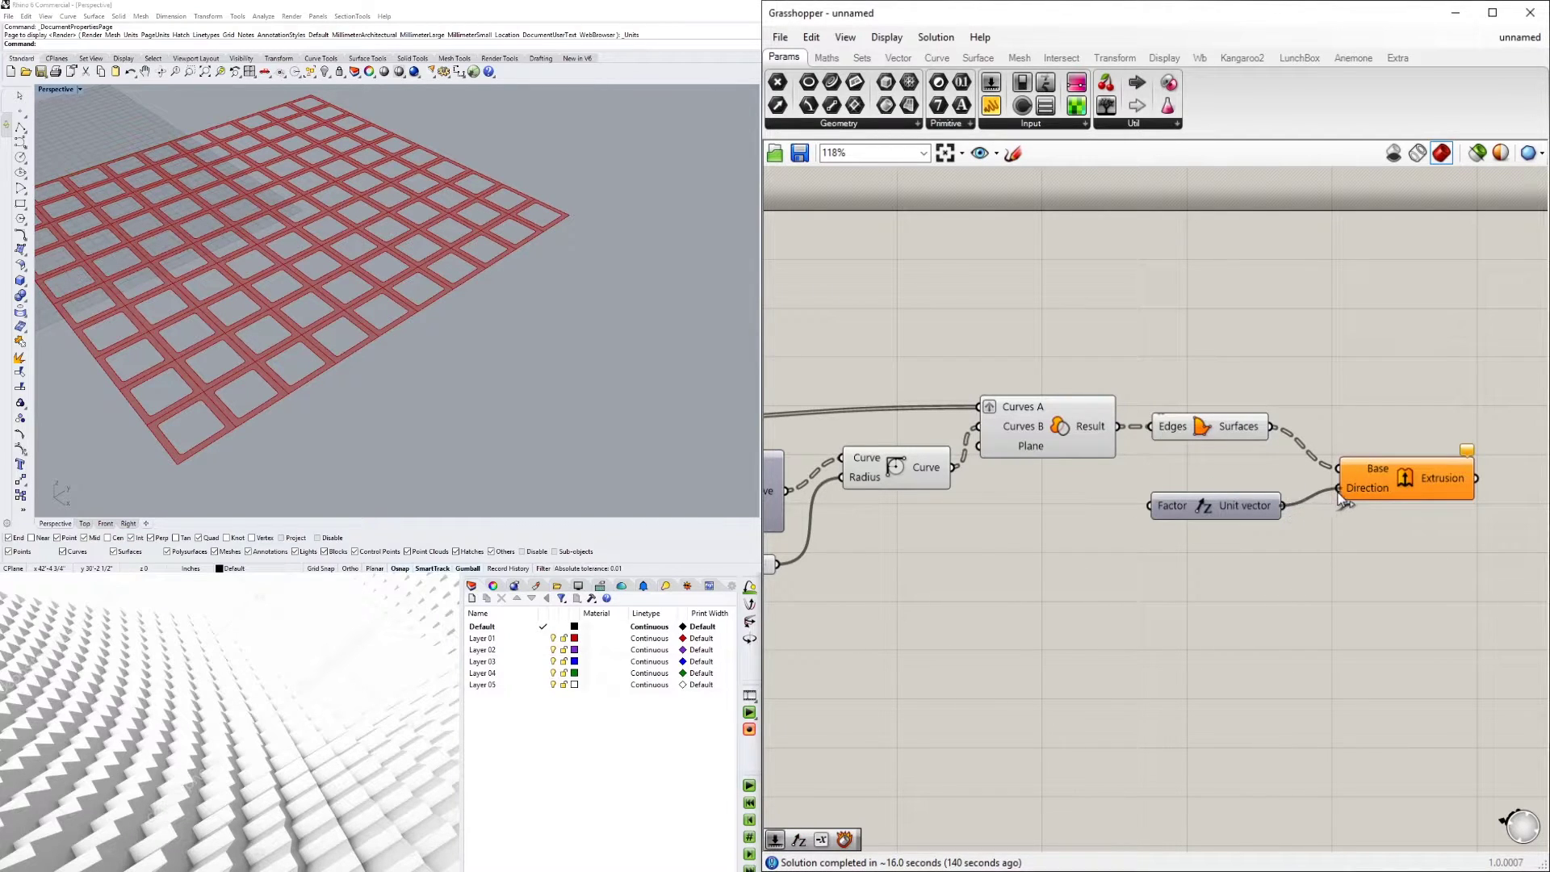
- Add a Number Slider set to 6 and connect it to the Unit Z component's Factor
click(1387, 491)
scroll(525, 311, up, 5)
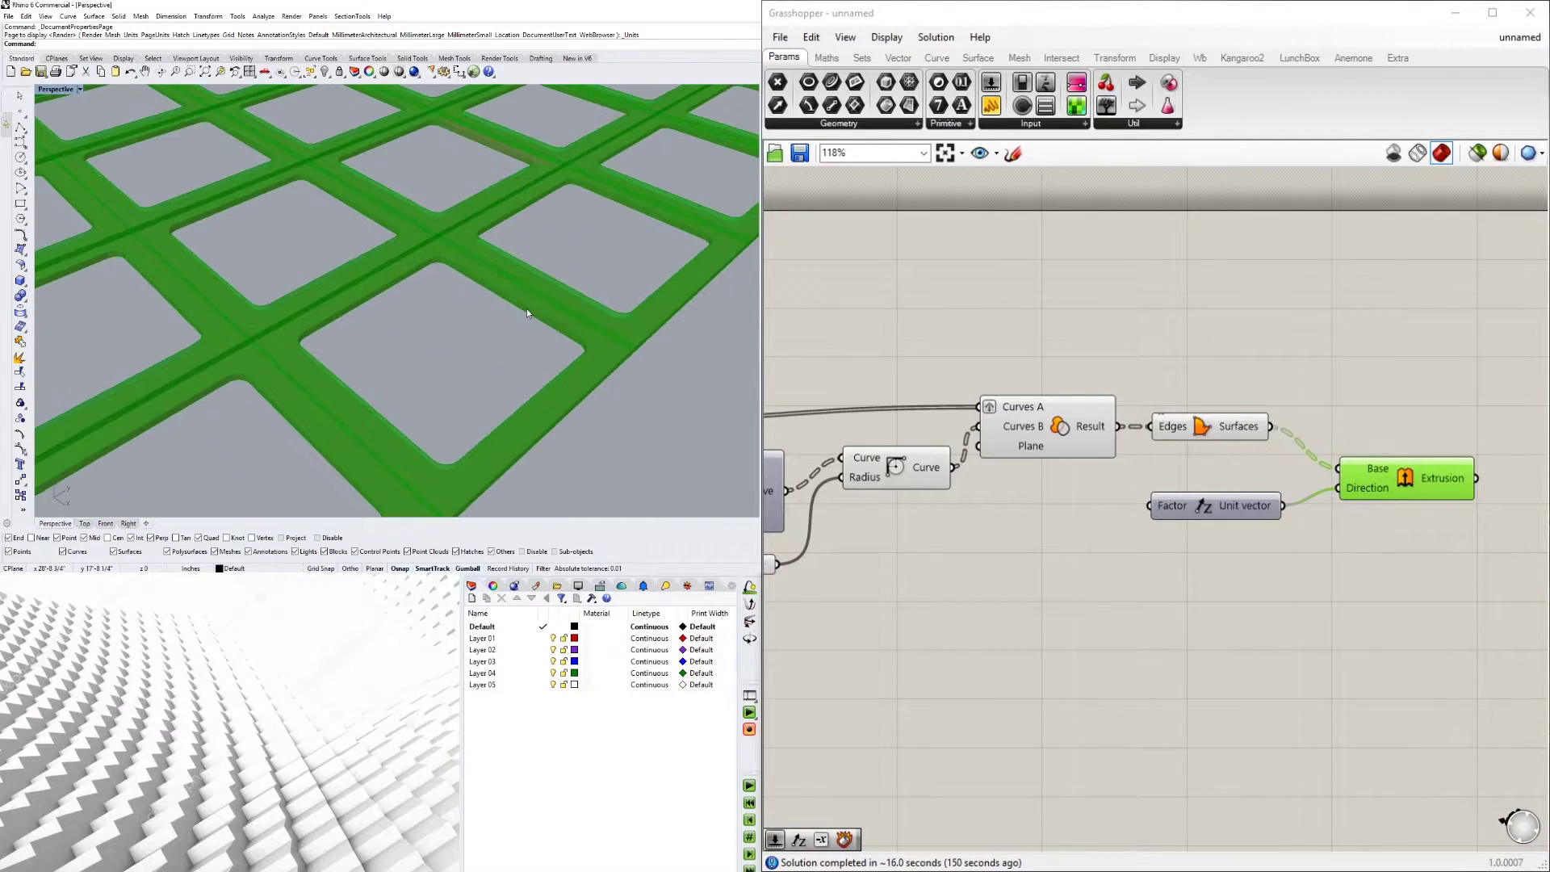
click(983, 546)
double_click(983, 546)
text(6)
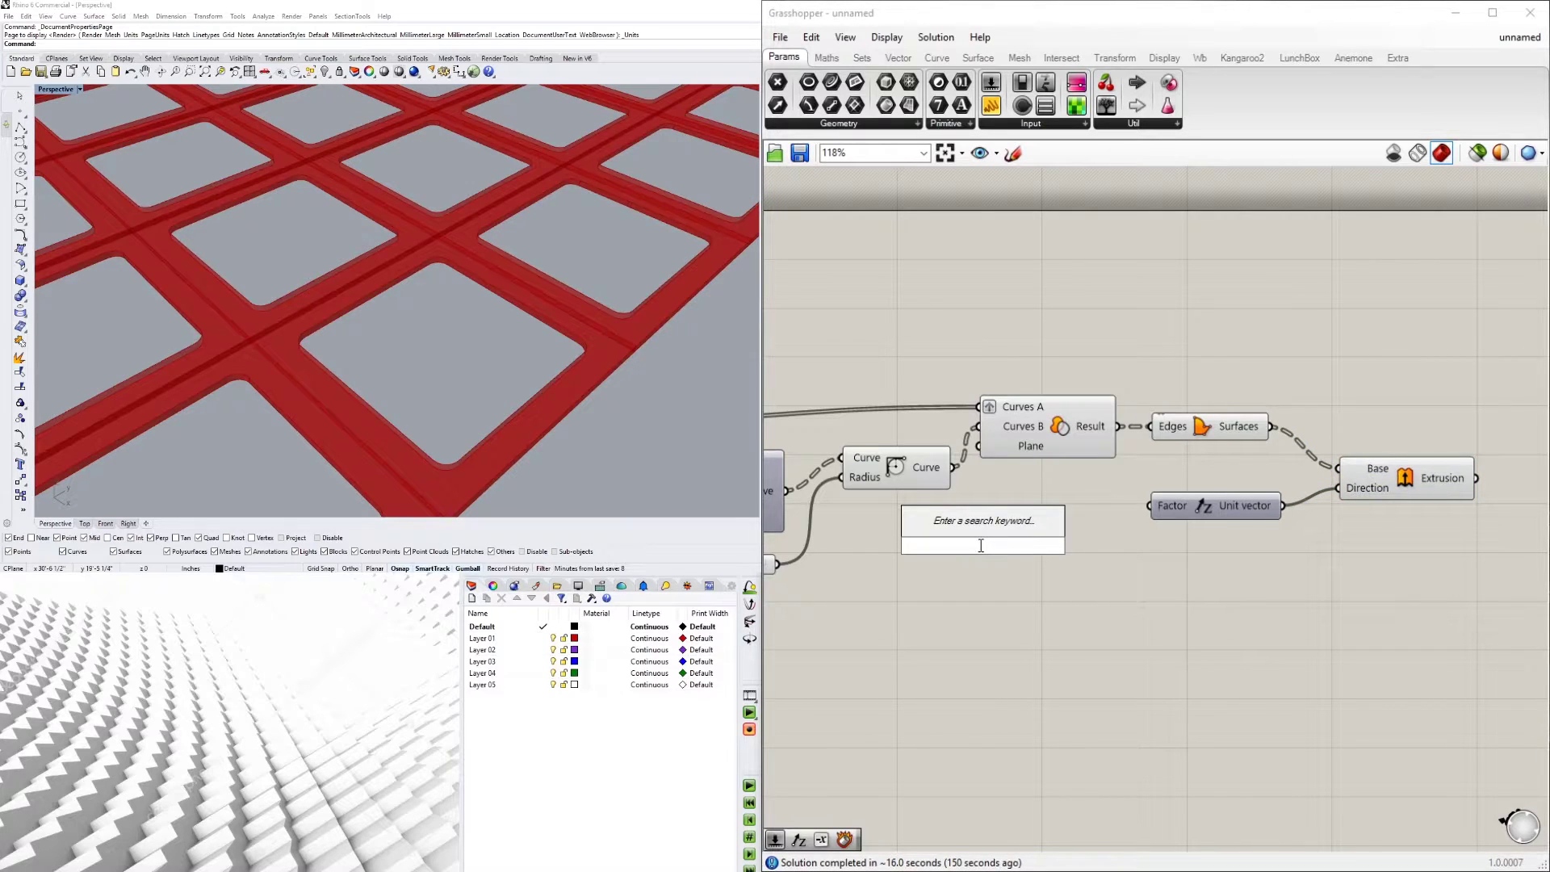
key(Return)
drag(1084, 546, 1144, 558)
click(1194, 458)
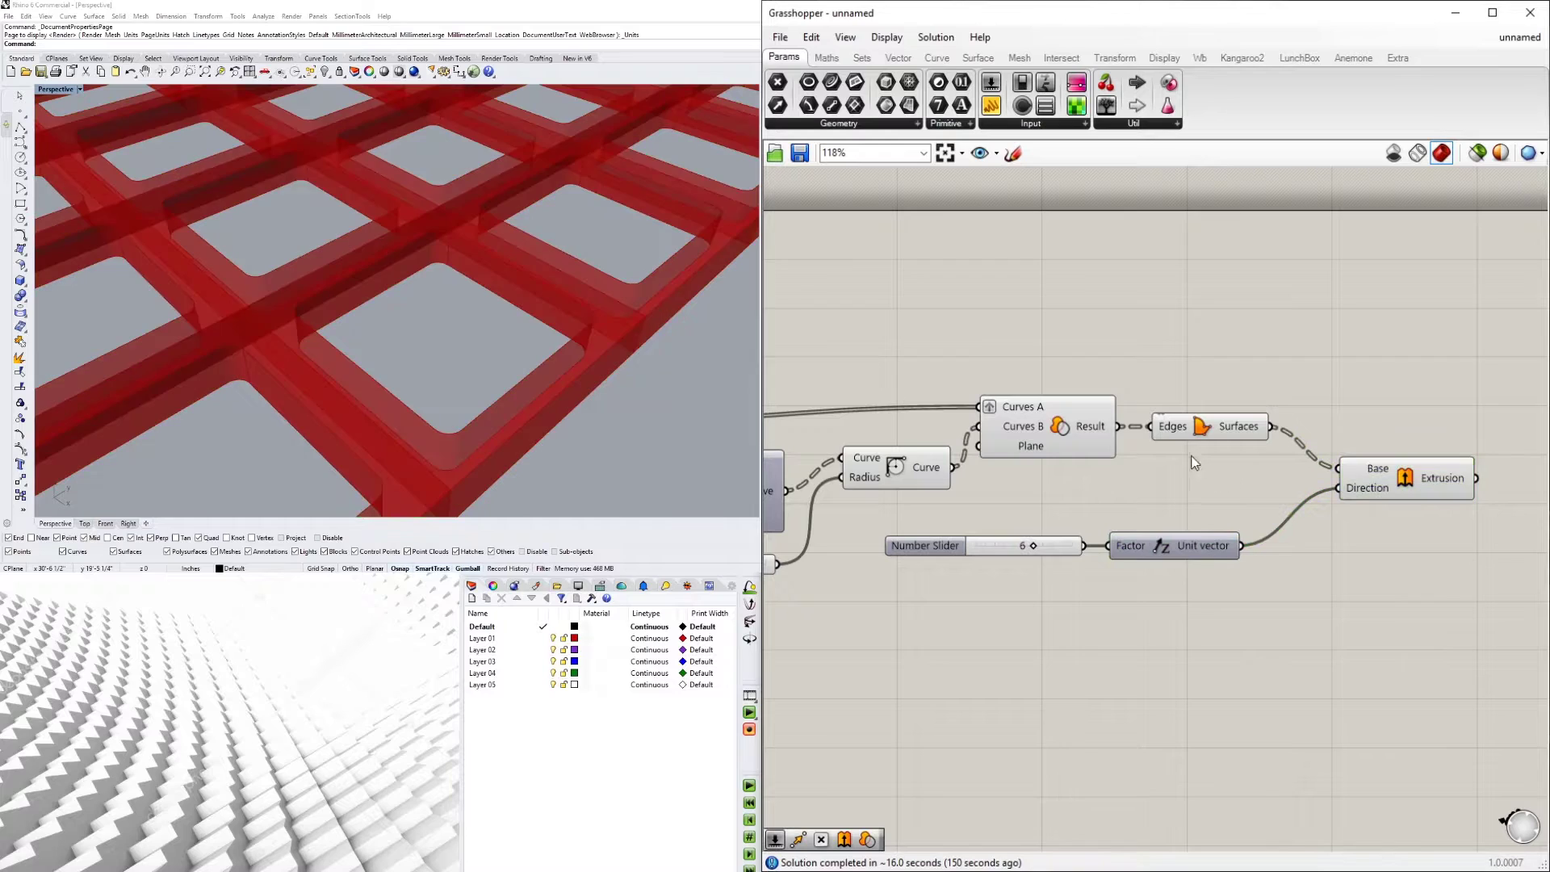
- Turn off the preview of Boundary Surfaces and view the extruded ribs in the perspective viewport
click(1200, 431)
right_click(1199, 430)
click(1223, 460)
click(447, 324)
scroll(448, 324, down, 5)
right_drag(448, 324, 340, 233)
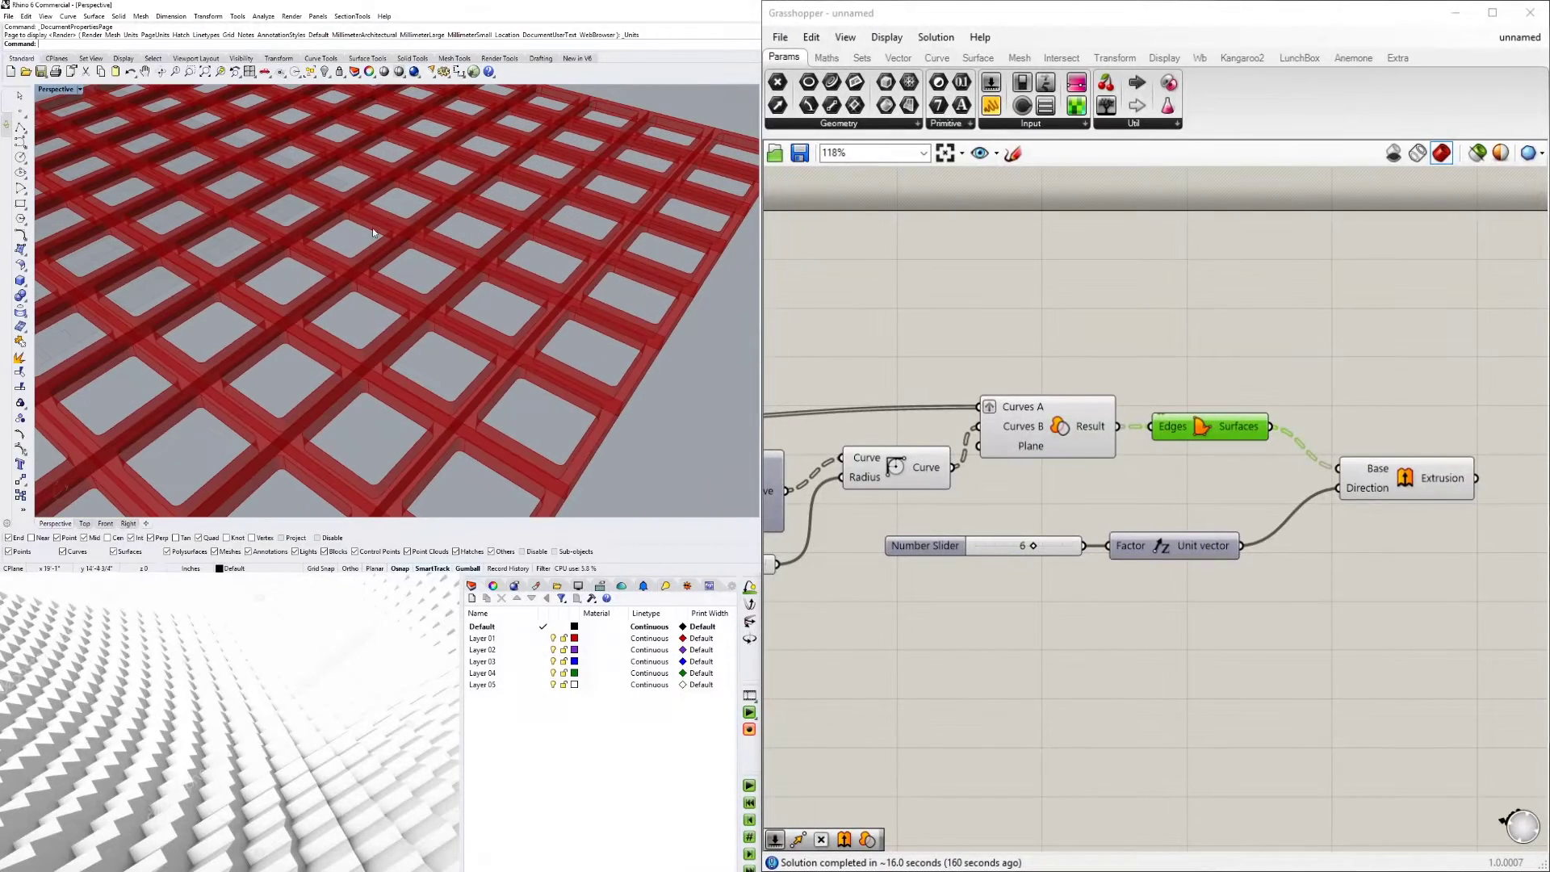
scroll(500, 315, down, 3)
right_drag(500, 315, 533, 307)
scroll(452, 352, up, 2)
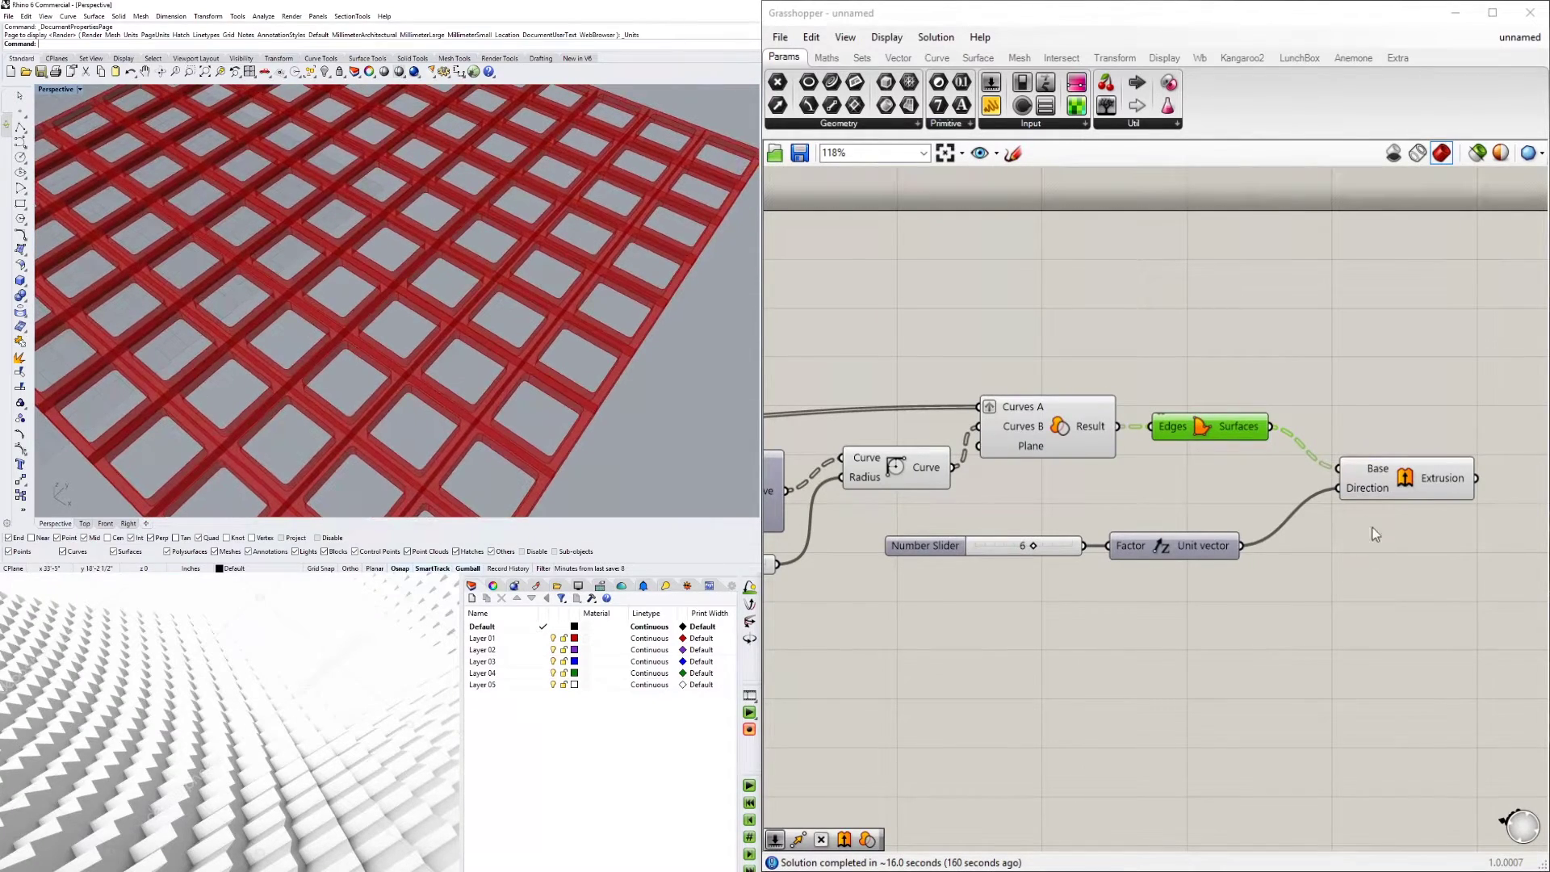
- Add a Move component above Extrude and connect the subdivided cells' Surface output to its Geometry
click(1394, 480)
right_drag(1375, 572, 1308, 619)
scroll(1162, 425, down, 1)
right_drag(1095, 407, 1406, 422)
click(1061, 439)
click(887, 483)
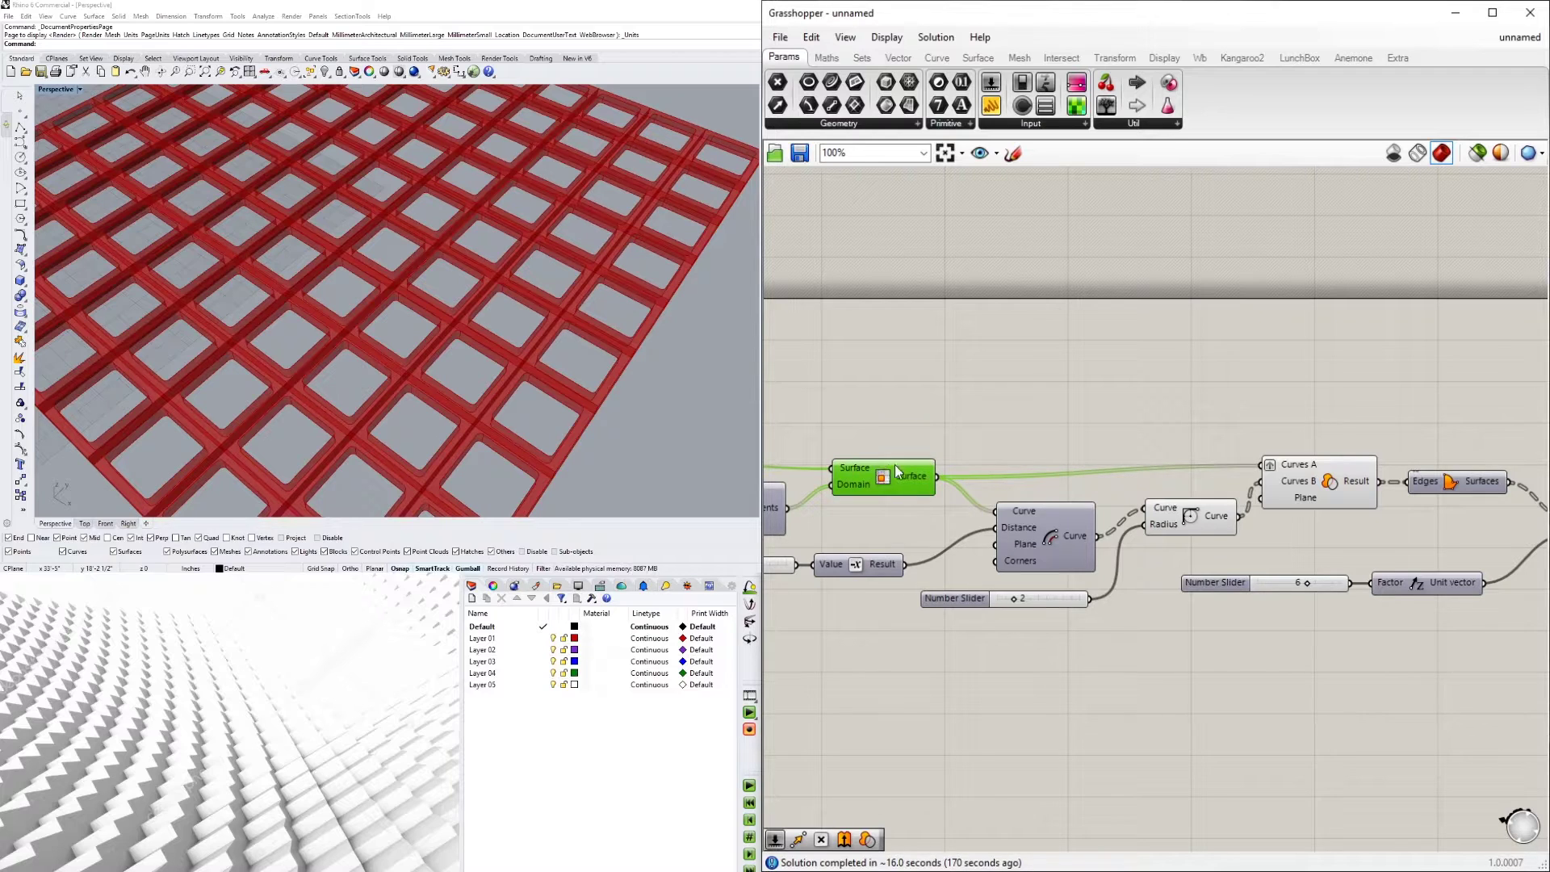
scroll(869, 465, down, 2)
double_click(1426, 426)
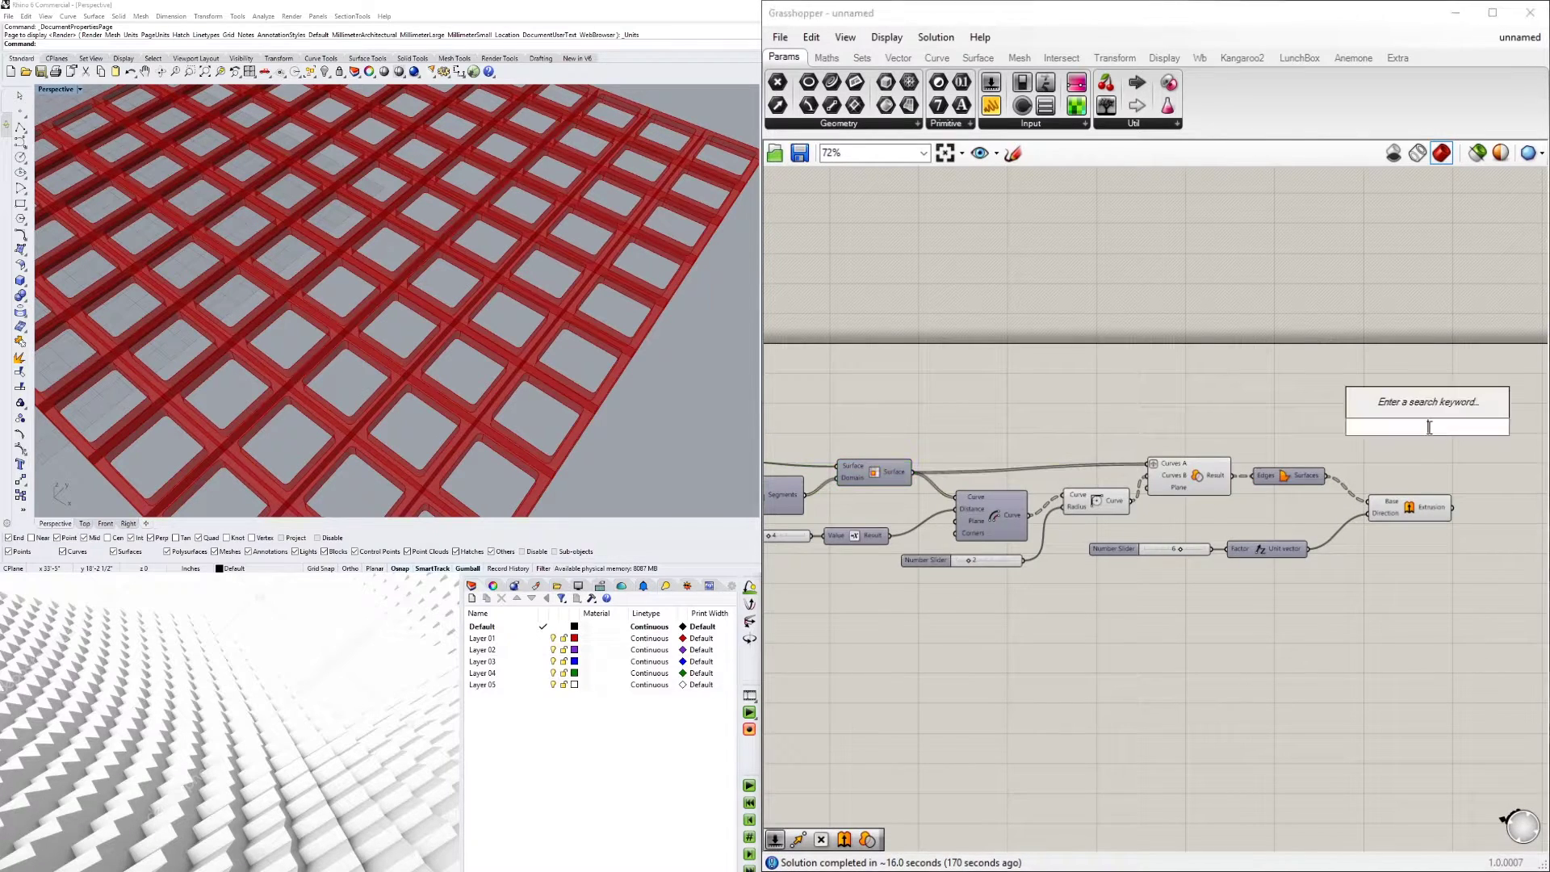
text(MOVE)
click(1402, 411)
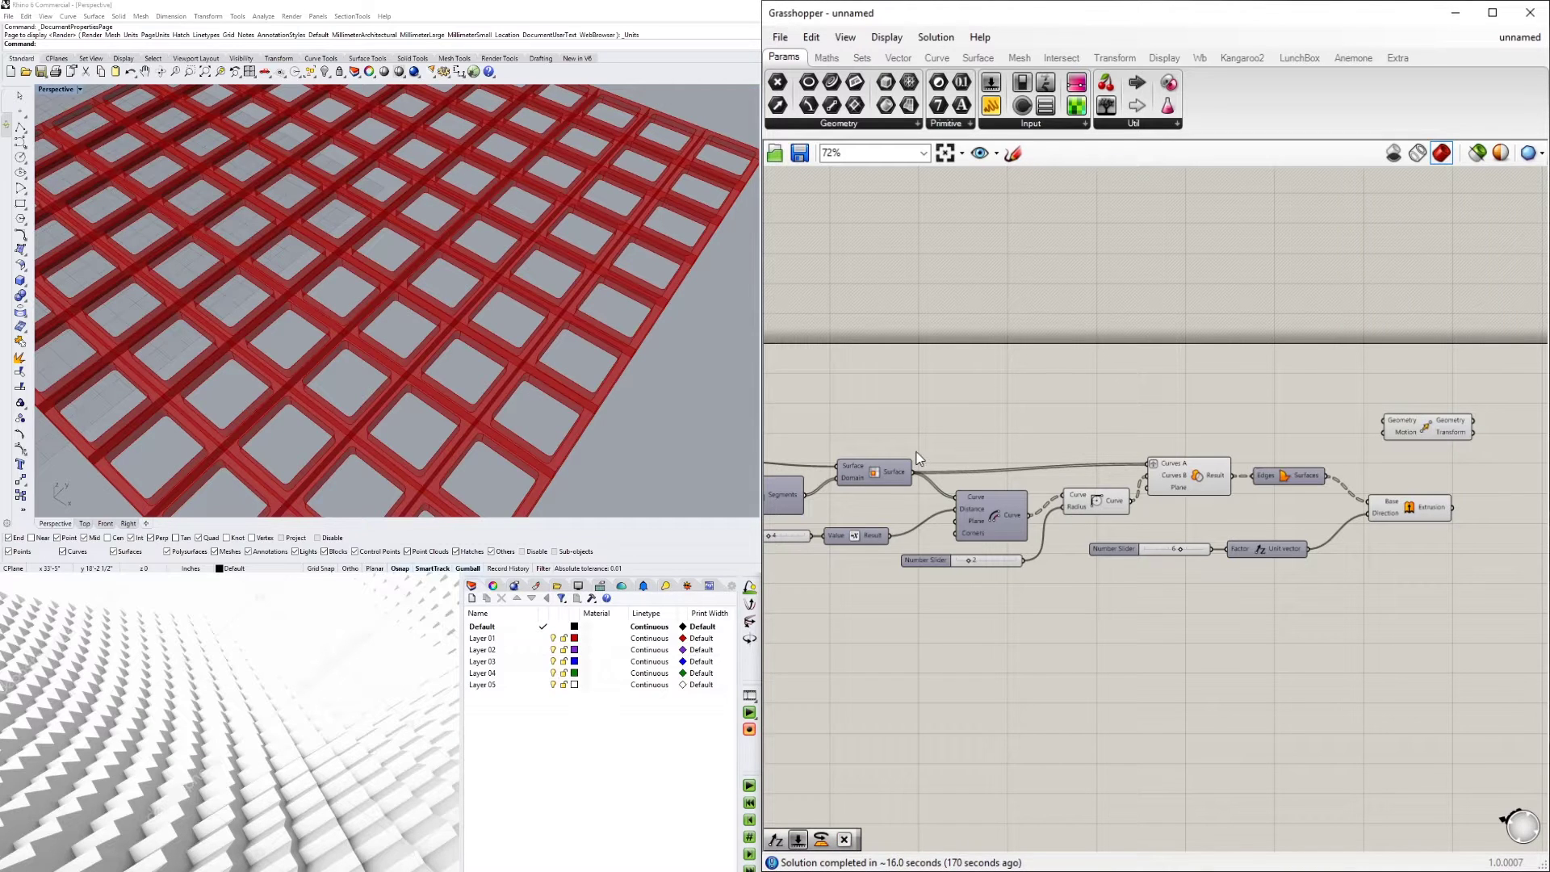
drag(915, 477, 1435, 440)
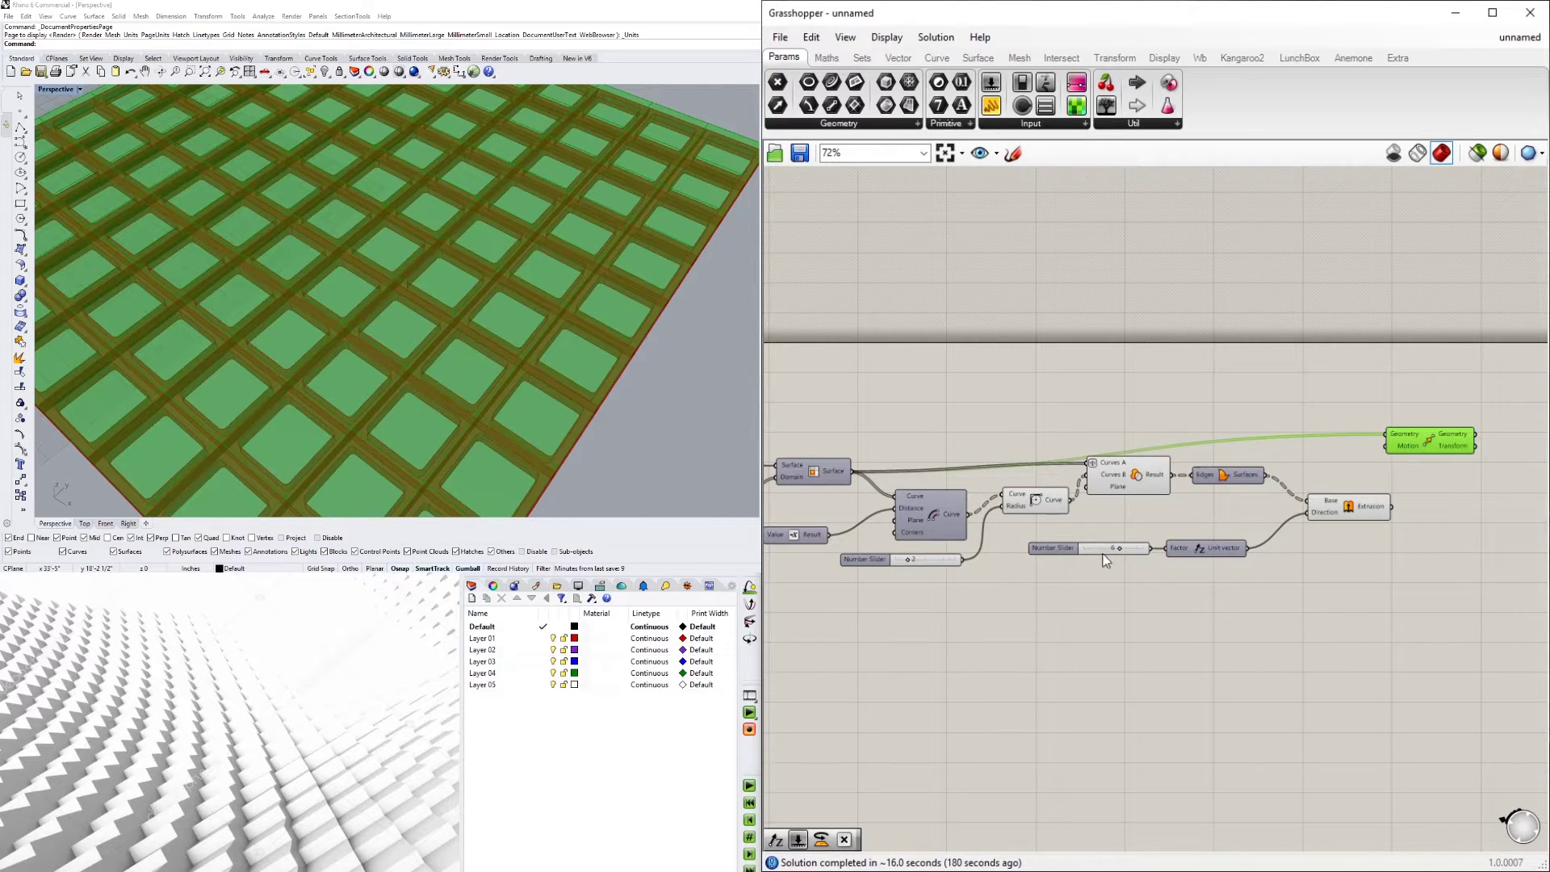
- Connect the Unit vector to Move's Motion and line up Move directly above the rib Extrude
drag(1249, 548, 1382, 451)
right_drag(725, 367, 583, 309)
scroll(1146, 460, up, 2)
right_drag(1183, 454, 946, 478)
scroll(1279, 486, up, 3)
drag(1283, 444, 1165, 503)
click(1158, 552)
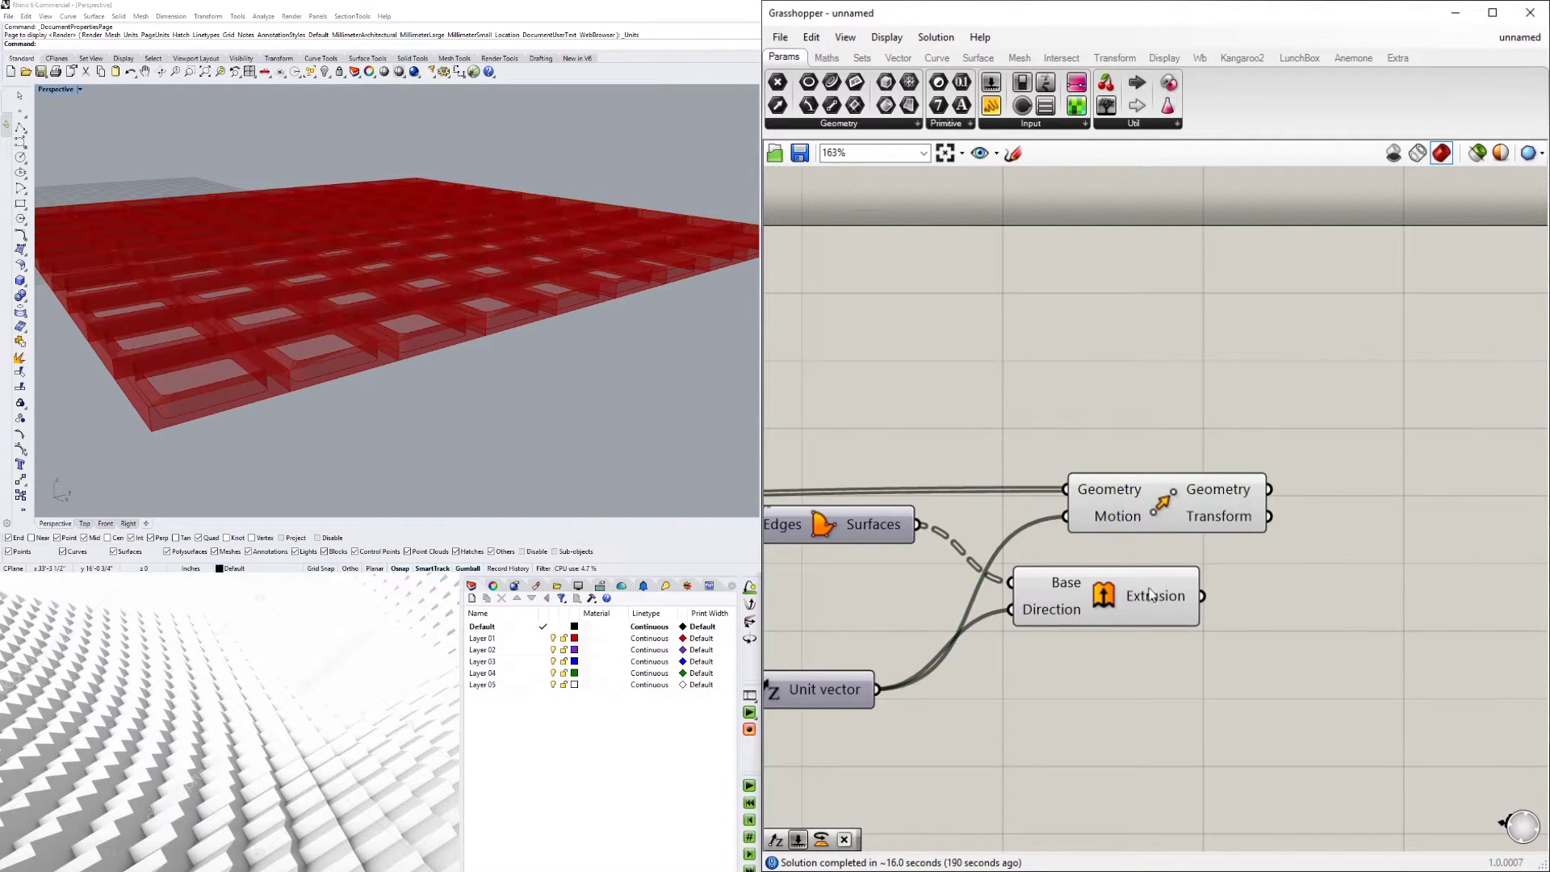
drag(1152, 584, 1200, 591)
click(1224, 495)
- Add a second Extrude component and connect Move's Geometry output to its Base
double_click(1381, 488)
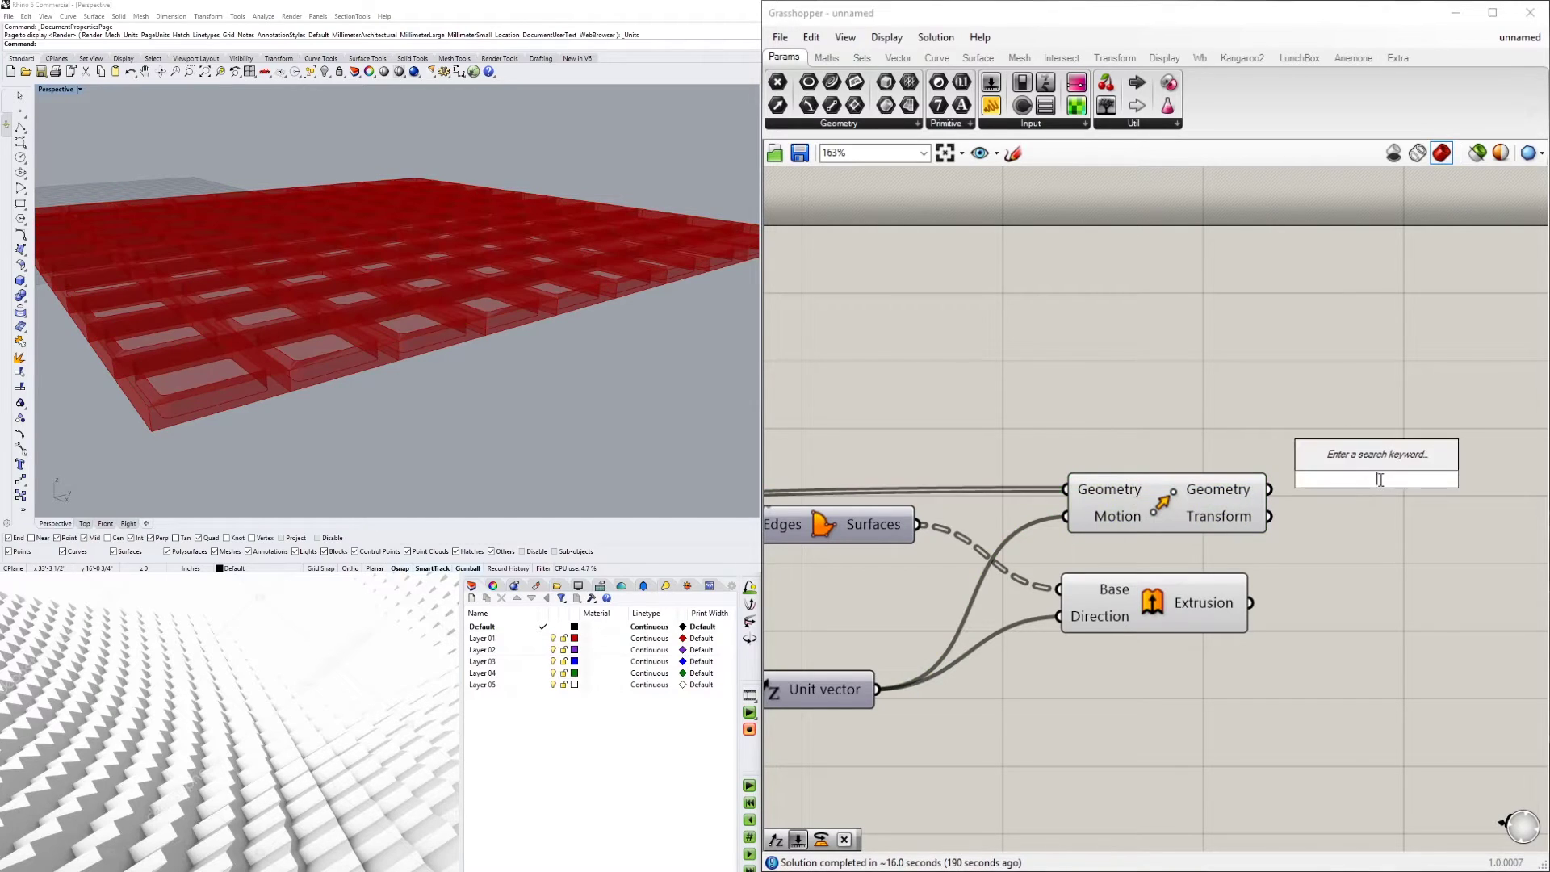
text(EXTR)
click(1361, 462)
right_drag(1381, 519, 1342, 654)
drag(1135, 635, 1149, 589)
right_drag(1318, 620, 1117, 624)
drag(1100, 611, 1258, 620)
drag(1045, 581, 1308, 638)
- Add a second Unit Z component above Move and connect its Unit vector to the new Extrude's Direction
double_click(907, 512)
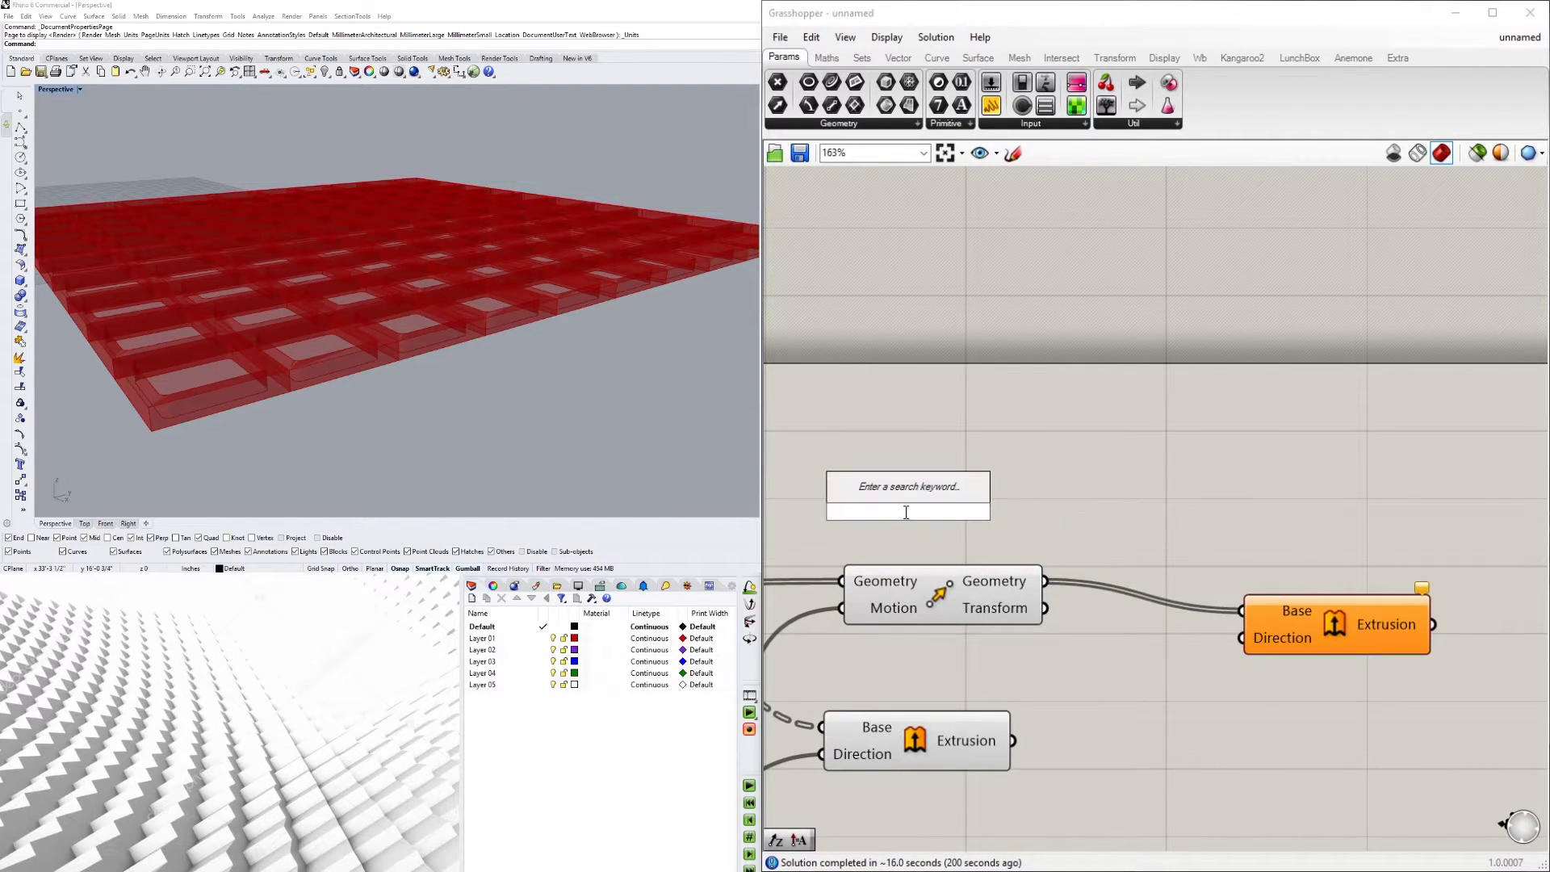
text(z)
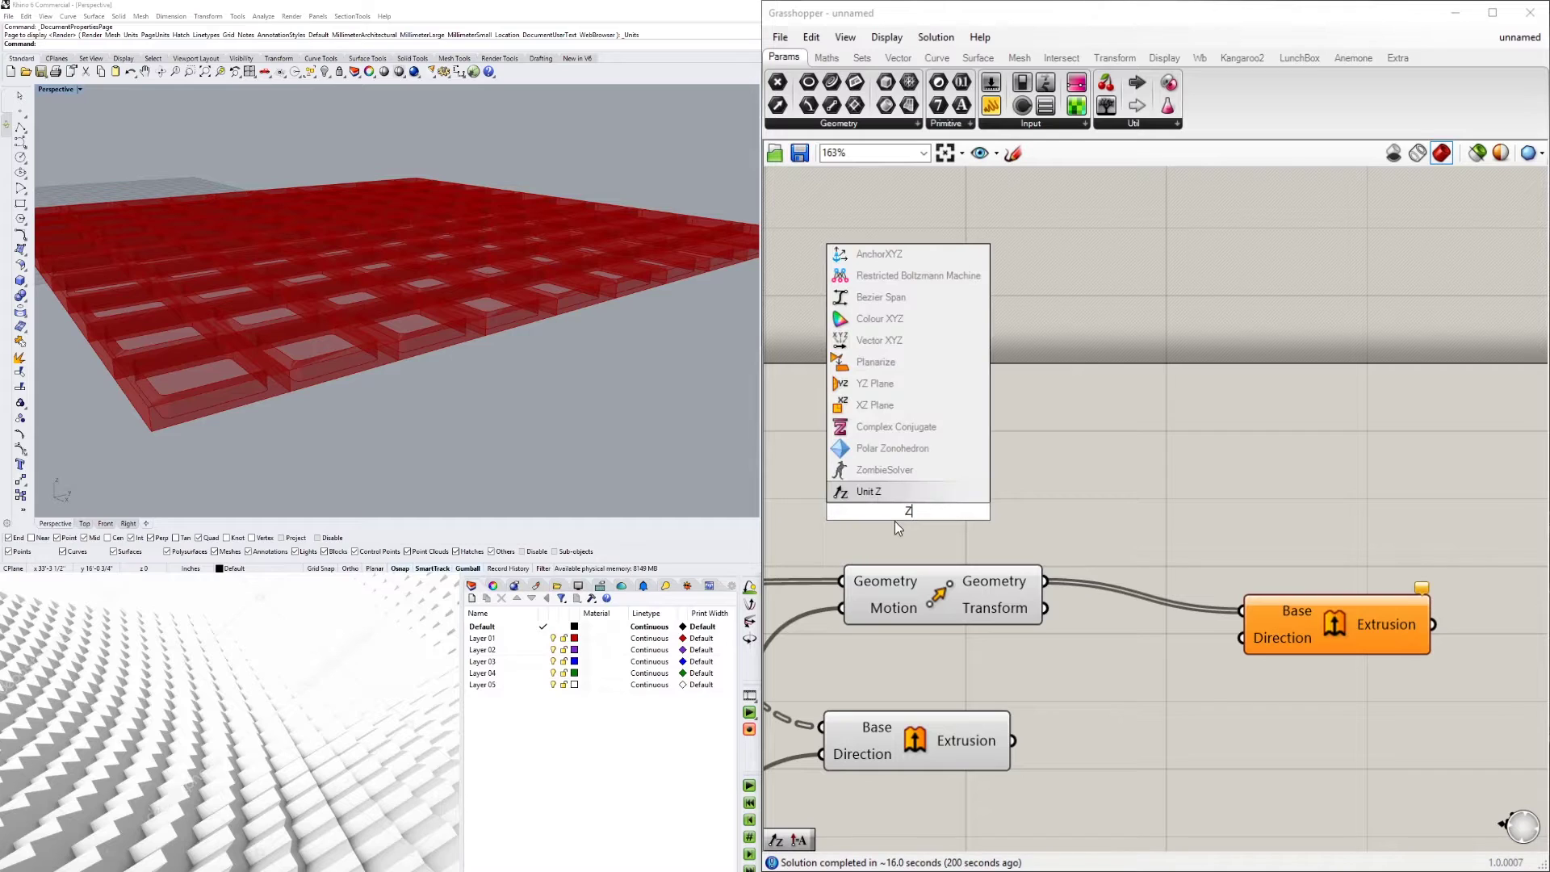
key(Return)
drag(908, 505, 950, 528)
drag(1345, 637, 1262, 551)
drag(1042, 532, 1153, 553)
- Add a Number Slider set to 4 and connect it to the second Unit Z's Factor, placing it close by
right_drag(1047, 479, 1527, 475)
click(1084, 499)
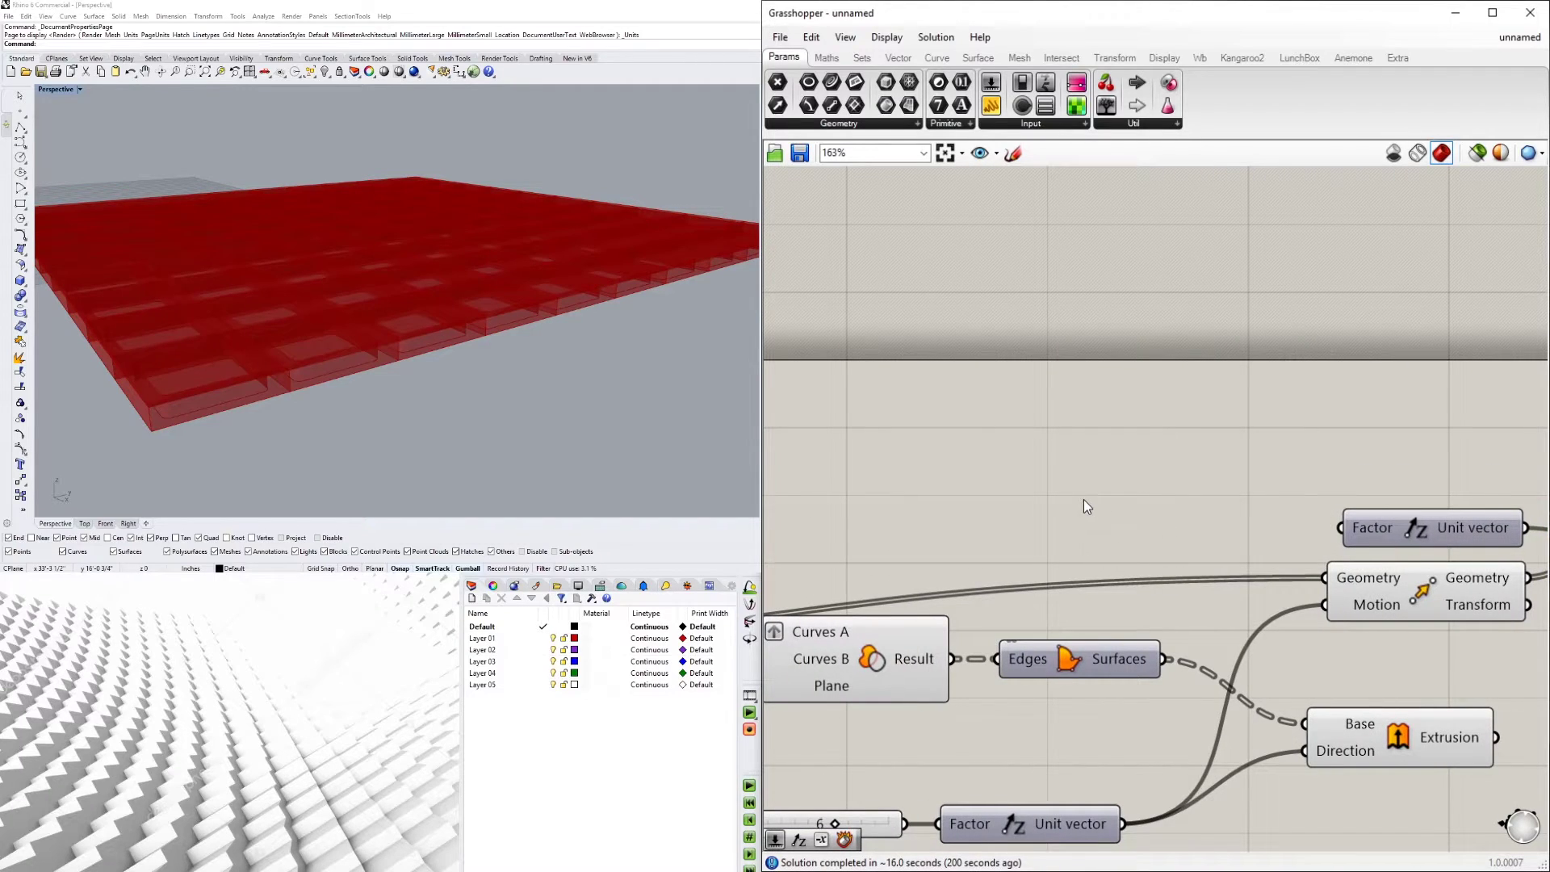
double_click(1049, 520)
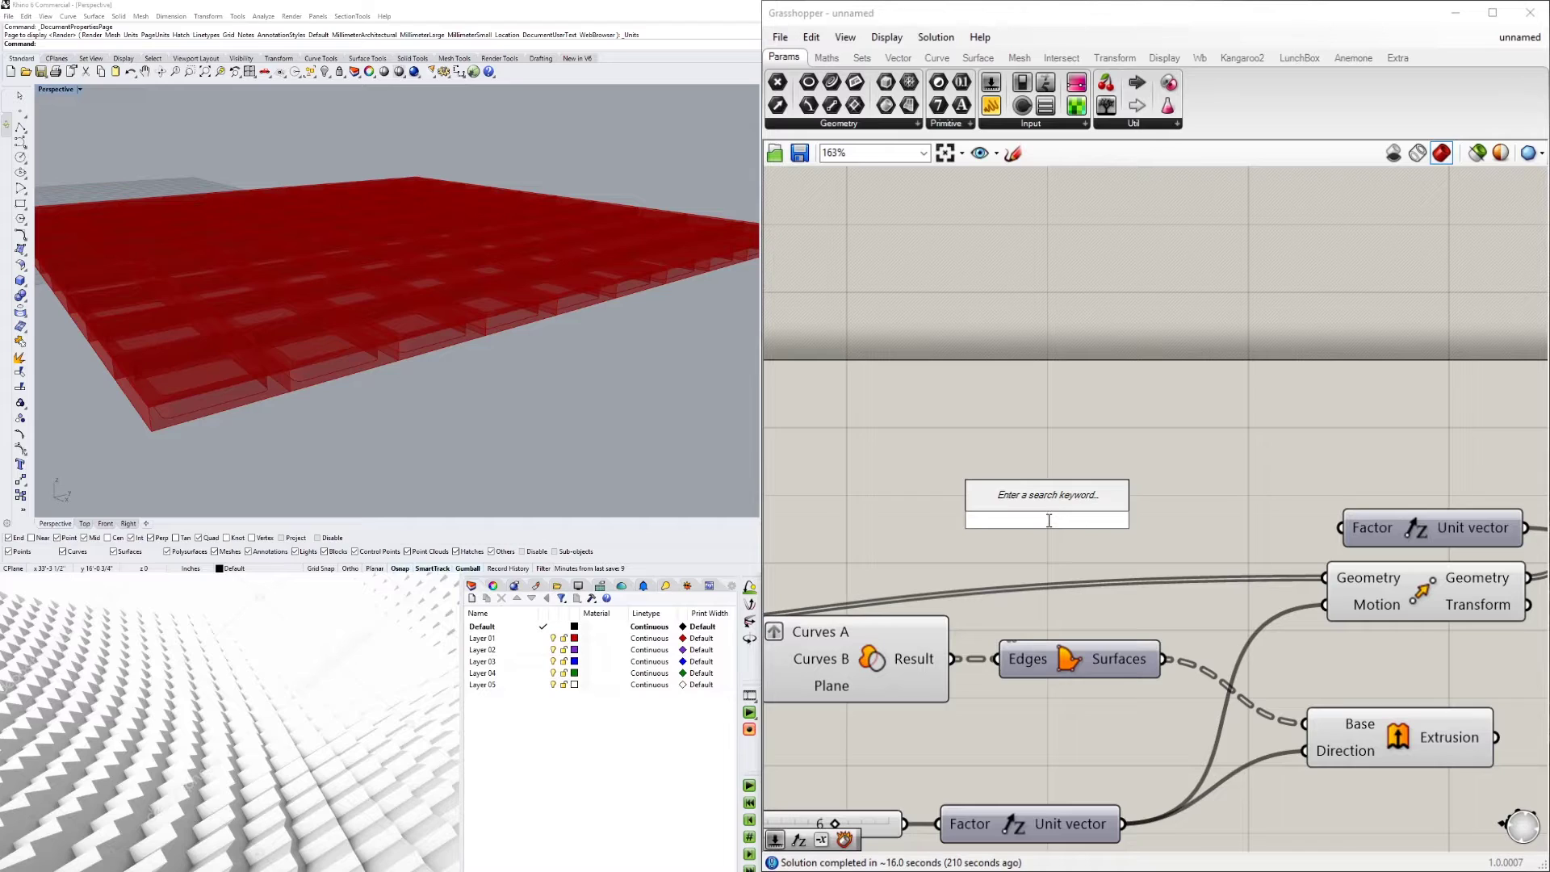
text(4)
key(Return)
drag(1181, 519, 1340, 528)
click(995, 523)
drag(995, 523, 1066, 534)
- Inspect the top slab's extruded cells and shift the second Extrude away from Move to make room between them
right_drag(323, 323, 339, 275)
scroll(1289, 509, down, 3)
right_drag(1290, 509, 975, 526)
scroll(1190, 529, up, 2)
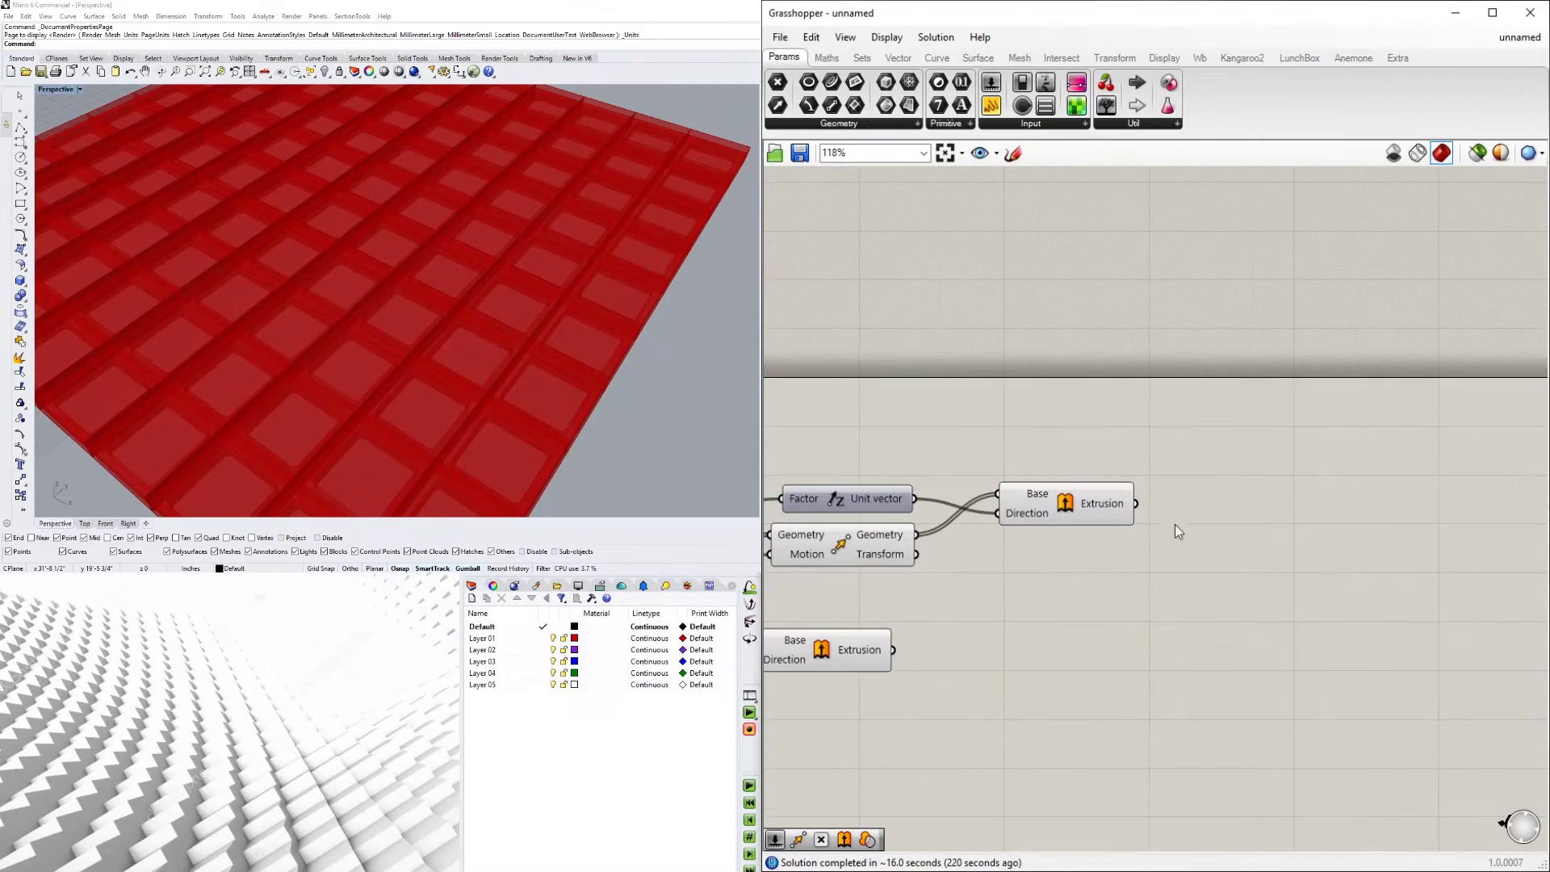
click(1053, 513)
right_drag(517, 339, 483, 264)
scroll(311, 189, down, 4)
right_drag(311, 190, 575, 236)
right_drag(1057, 516, 1296, 559)
drag(1296, 559, 1410, 519)
click(1064, 597)
- Insert a Brep Join between Move and the second Extrude, linking Geometry to Breps and the joined Breps to Base
double_click(1262, 594)
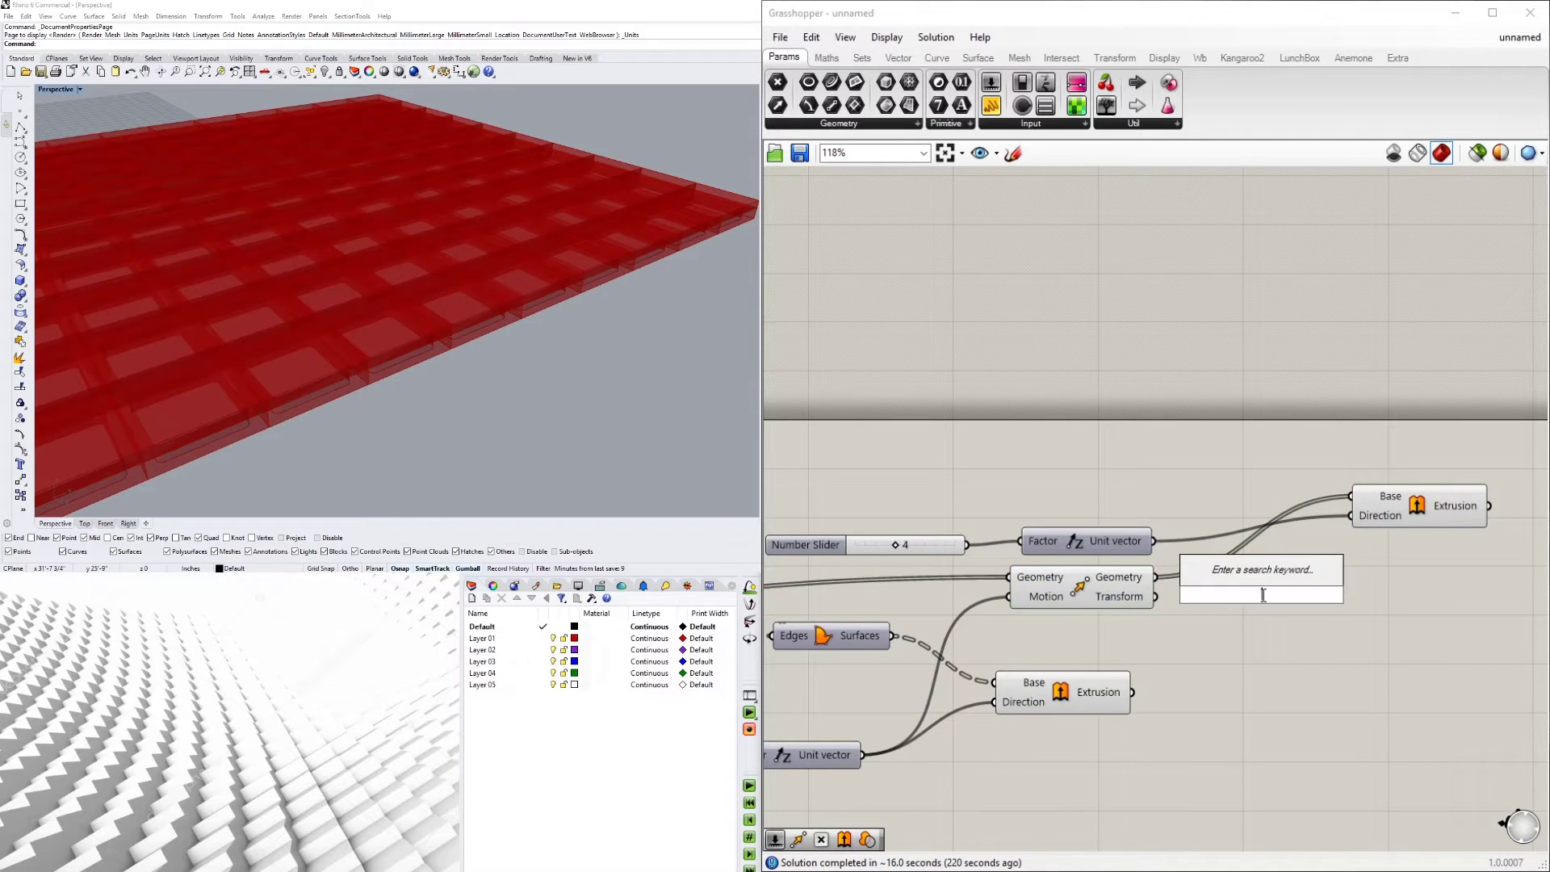
text(join)
click(1245, 557)
drag(1158, 576, 1208, 595)
drag(1318, 585, 1394, 515)
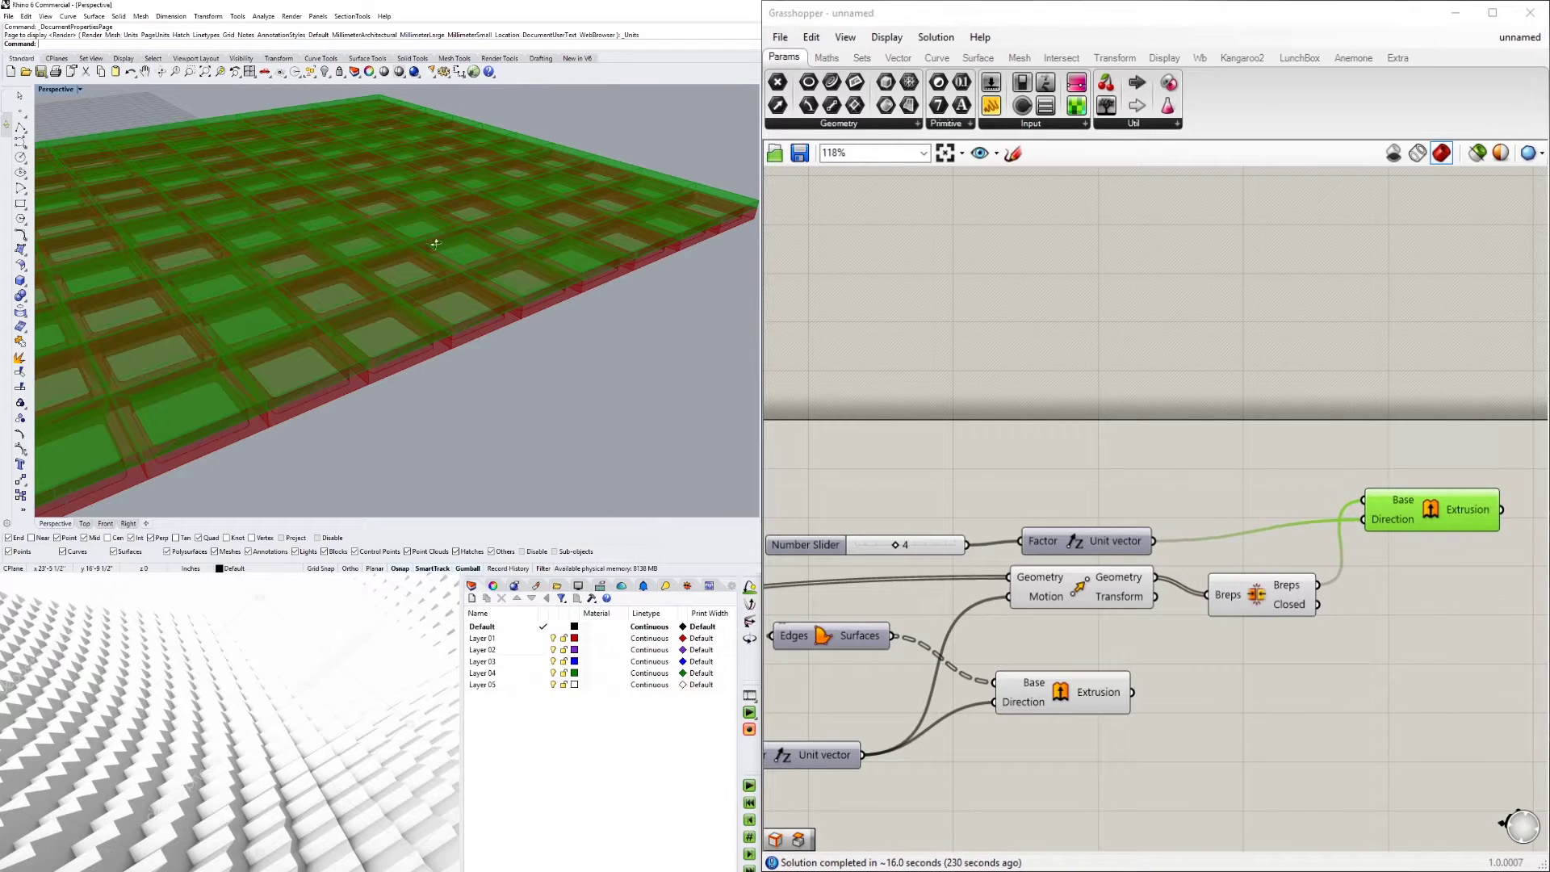
- Examine the joined top slab over the ribs from several angles and close up
right_drag(438, 241, 447, 318)
scroll(394, 253, up, 5)
scroll(393, 248, down, 6)
right_drag(393, 249, 358, 268)
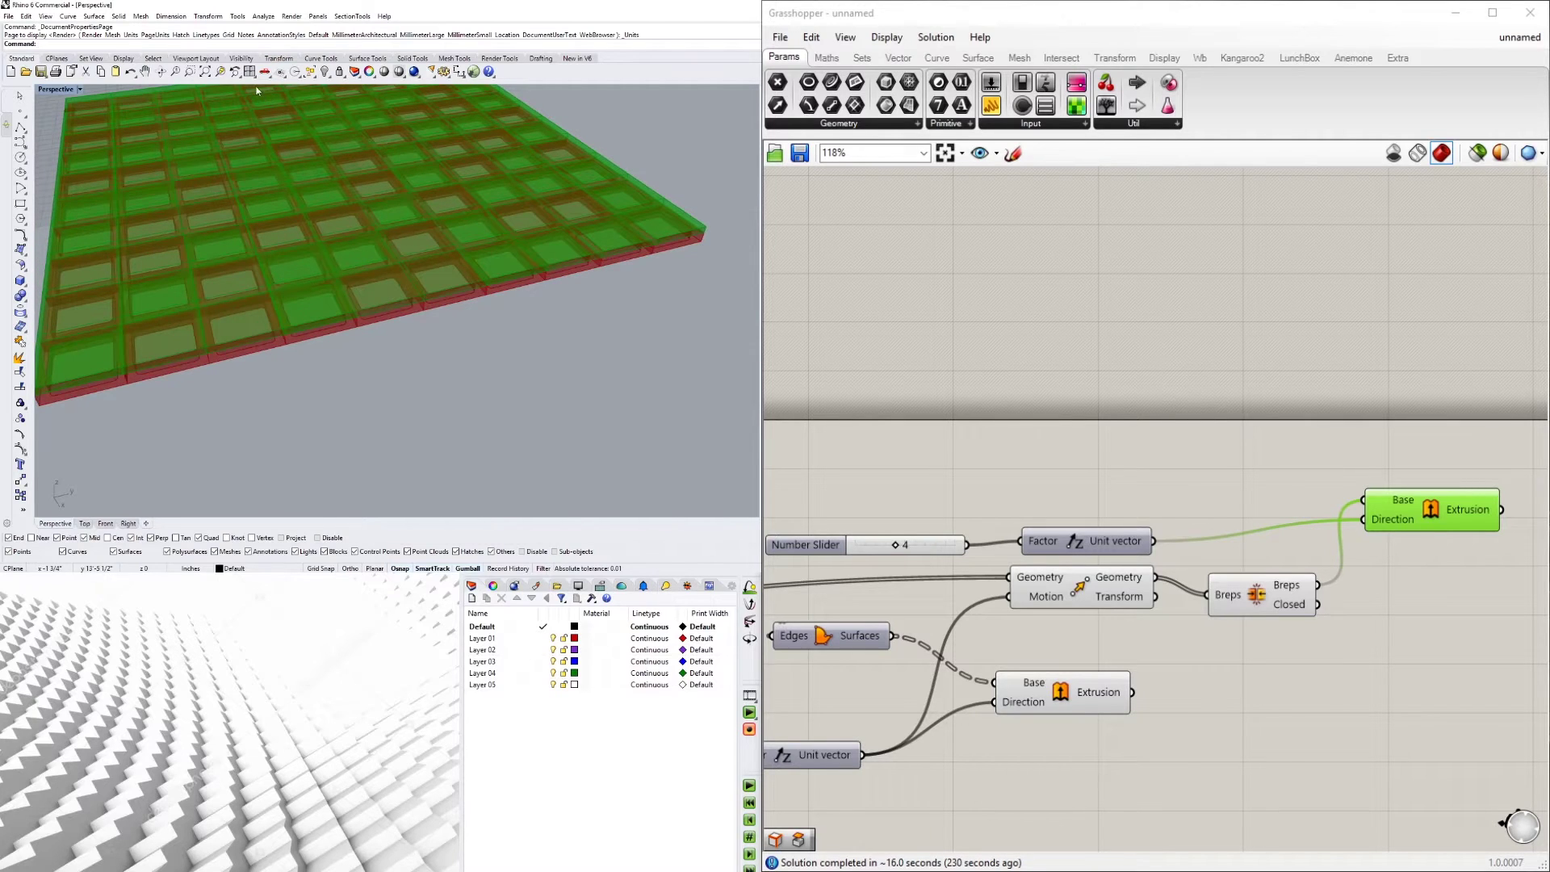
right_drag(442, 230, 566, 332)
right_drag(525, 386, 564, 283)
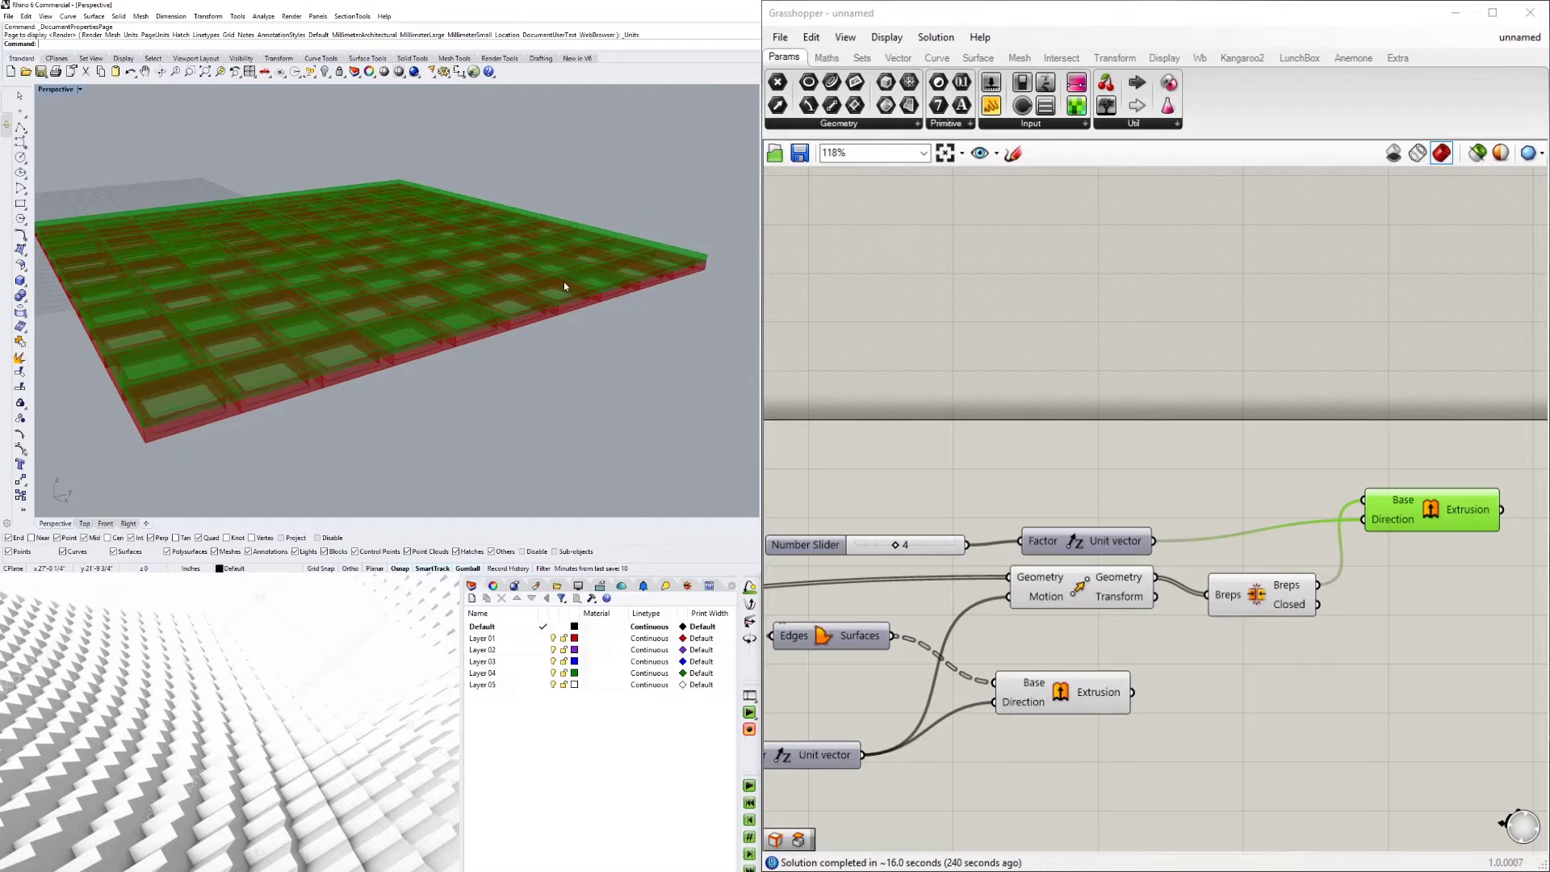
scroll(475, 302, up, 3)
scroll(453, 302, up, 2)
right_drag(454, 302, 585, 287)
click(1175, 449)
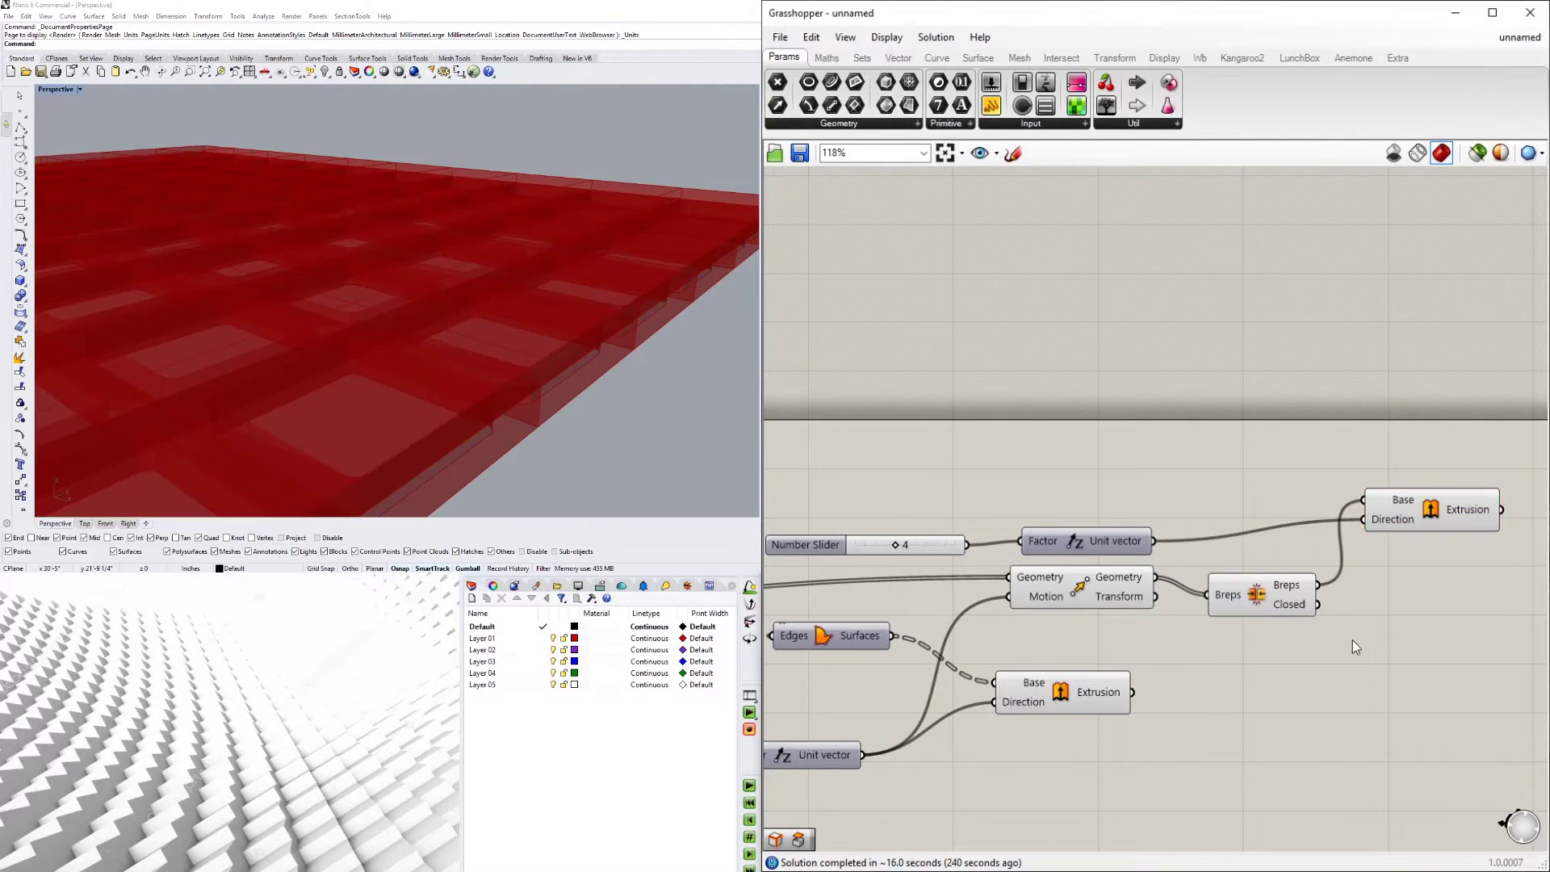
- Turn off the previews of Move and Brep Join, and place the top slab's Extrude slightly lower
scroll(1355, 637, down, 1)
drag(1293, 643, 1111, 584)
middle_click(1125, 589)
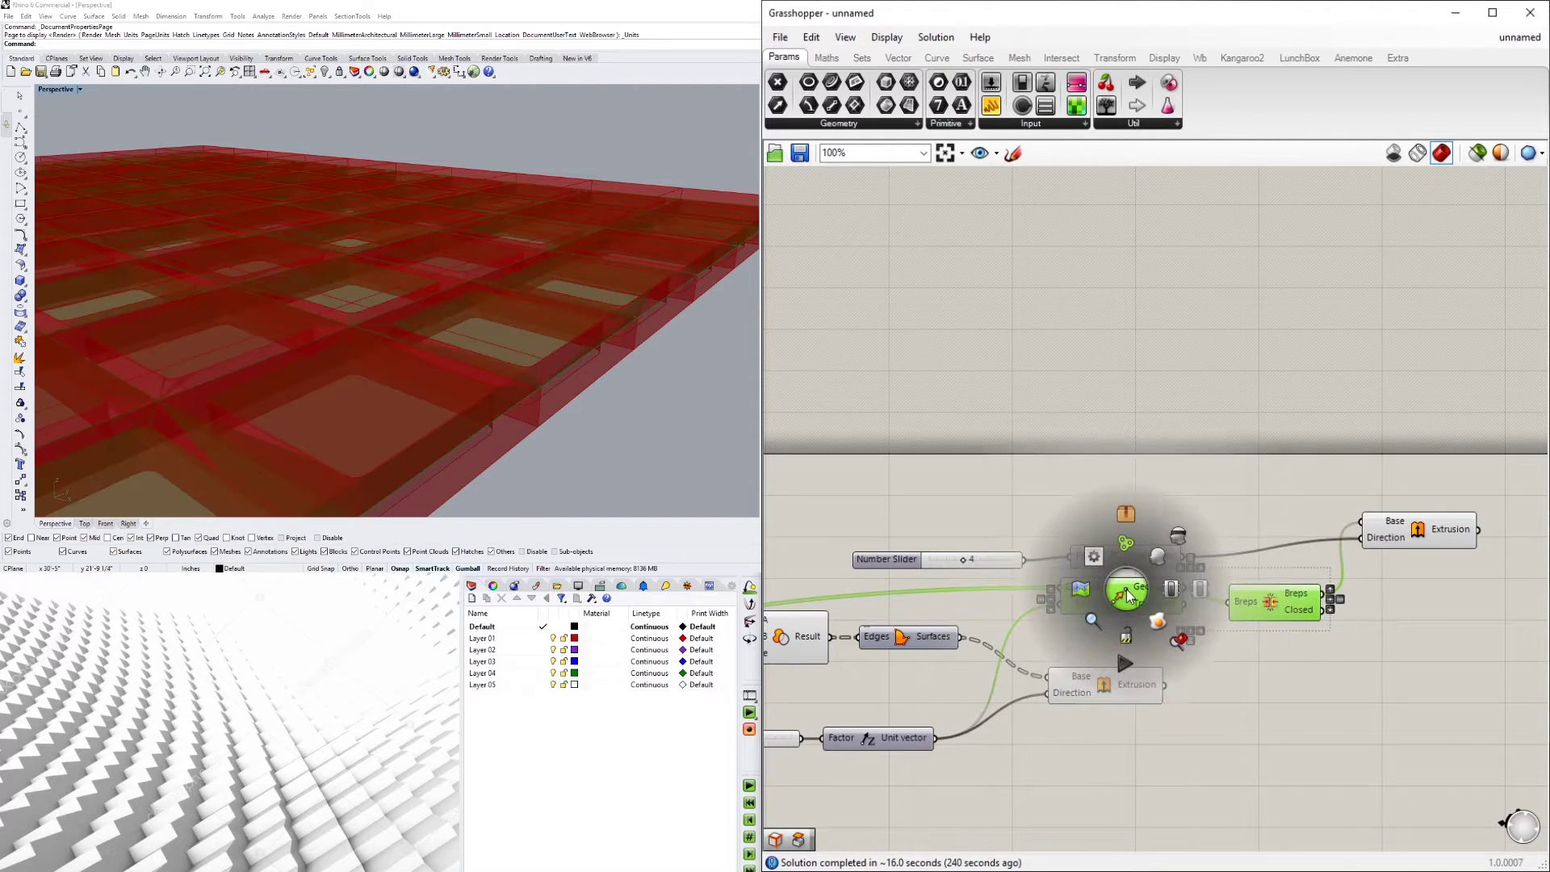
click(1175, 543)
right_drag(583, 295, 578, 347)
scroll(579, 347, down, 3)
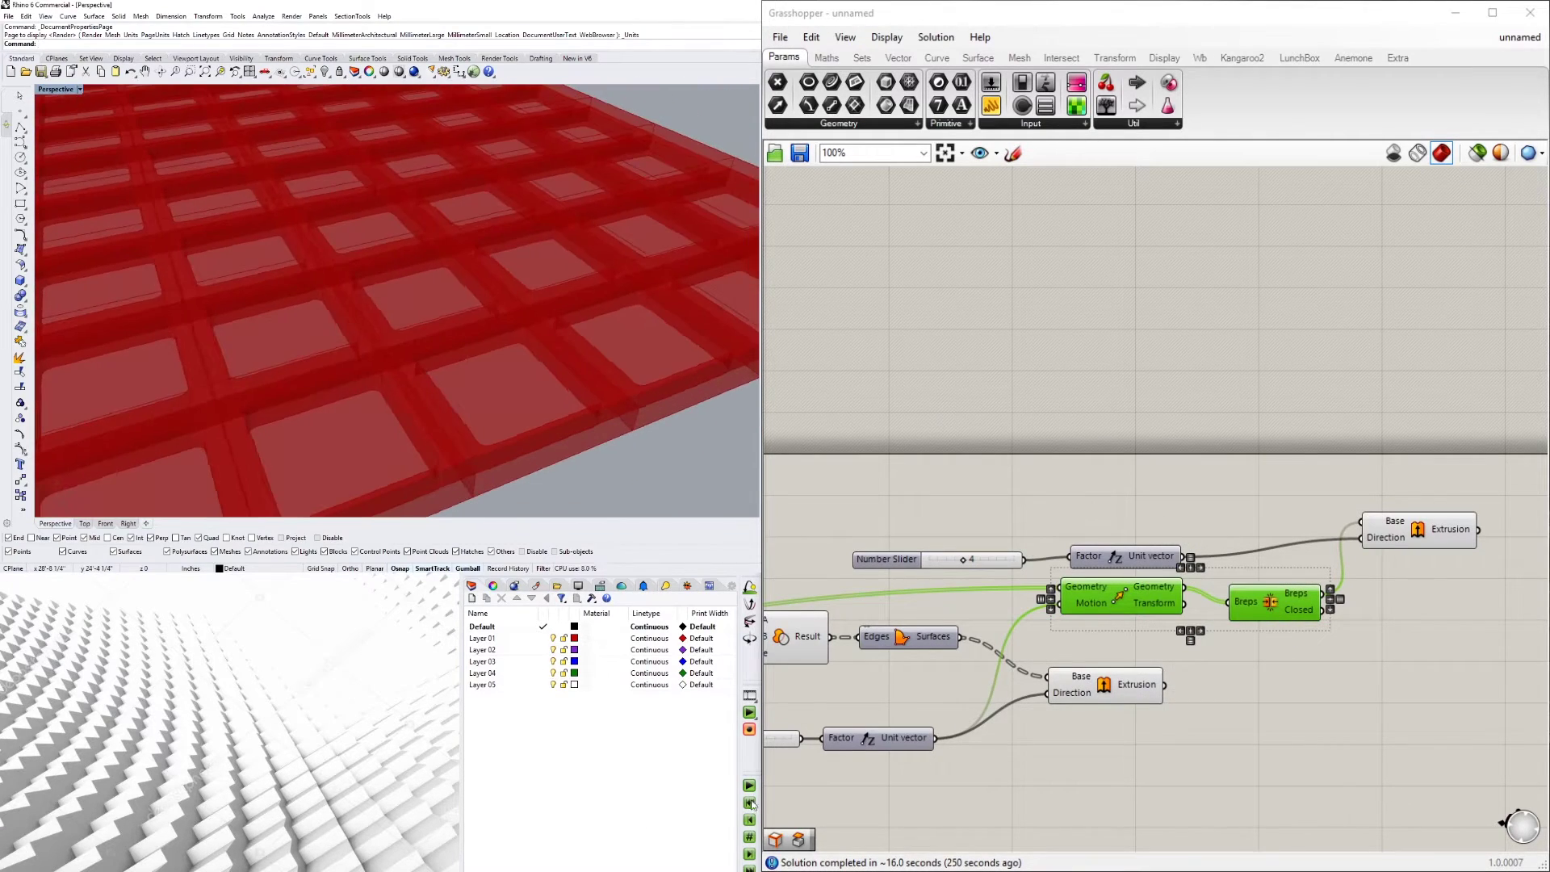
click(1399, 488)
drag(1419, 529, 1417, 548)
scroll(423, 263, down, 3)
right_drag(423, 263, 421, 227)
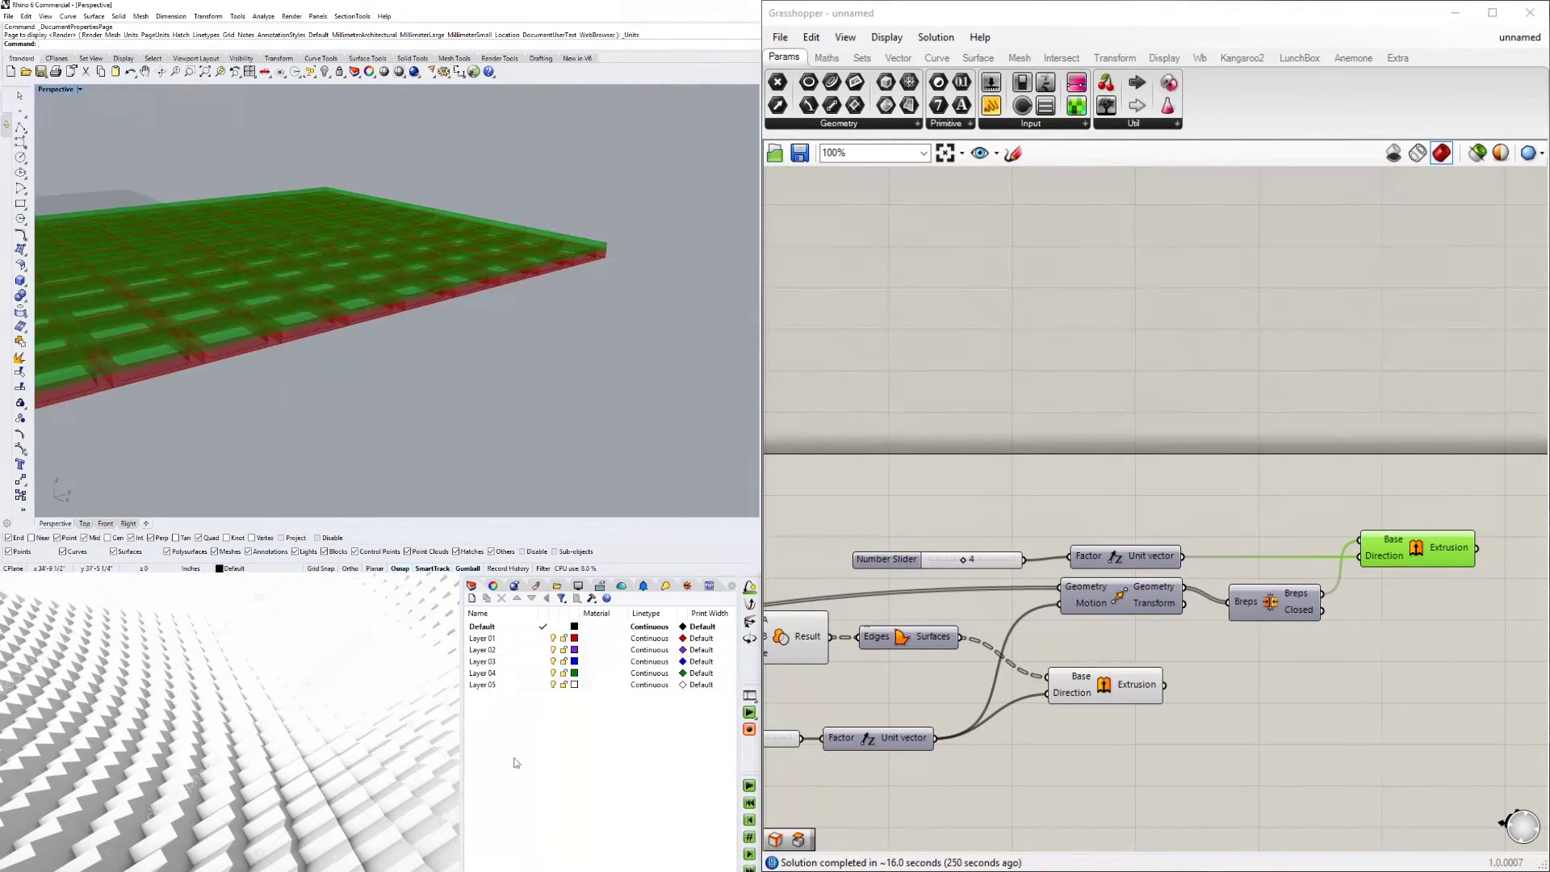
- Add a Number Slider set to 5 beside the Divide Domain² component
click(1015, 409)
right_drag(1015, 409, 1548, 361)
right_drag(1045, 515, 1397, 473)
scroll(1150, 579, down, 2)
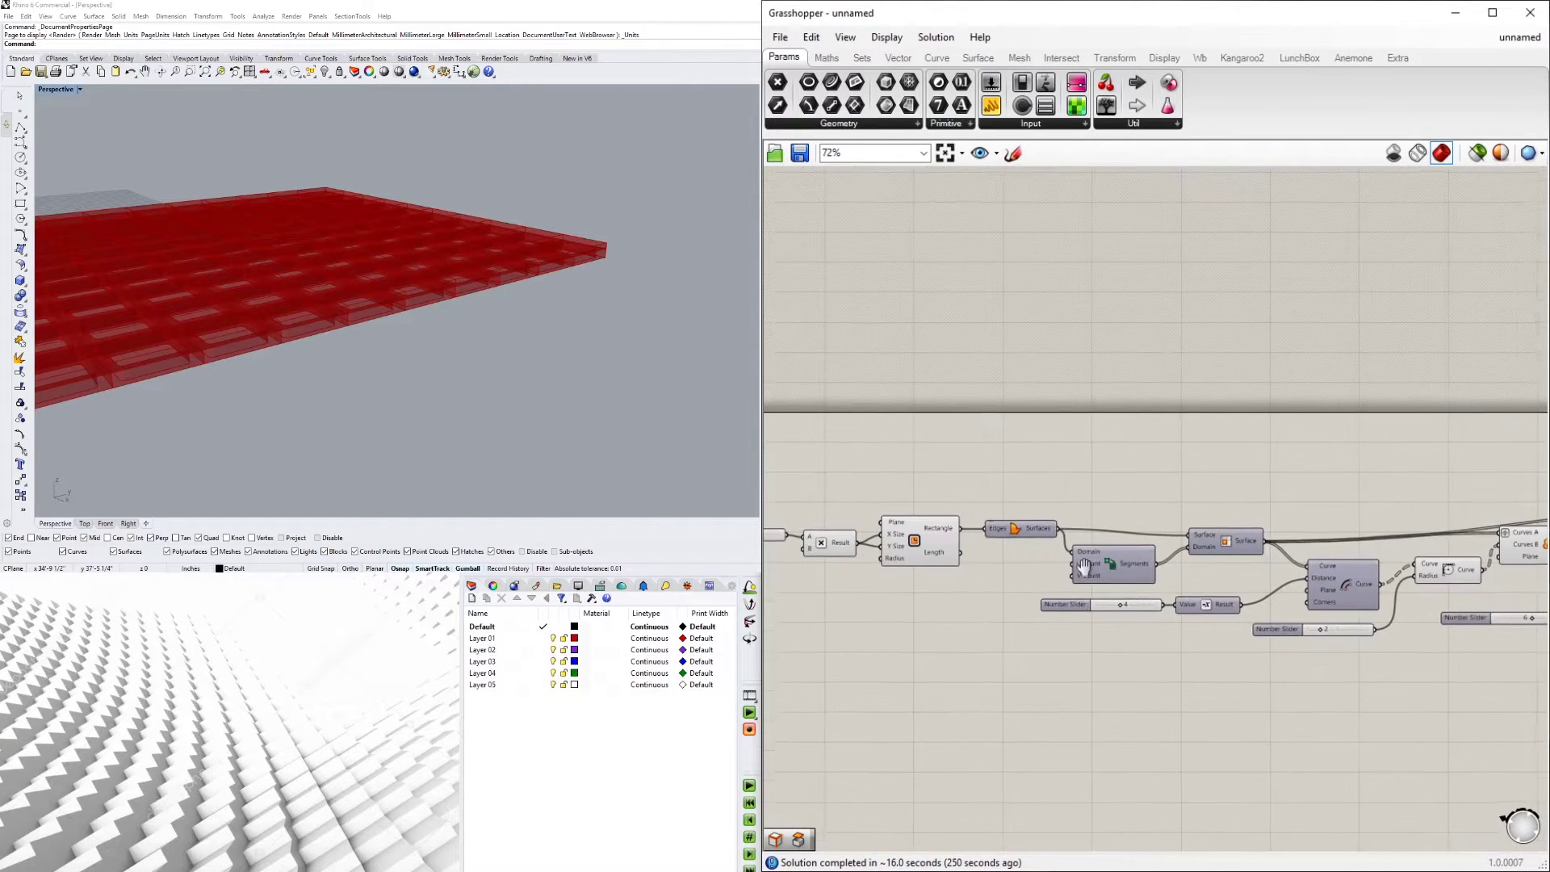
scroll(1037, 541, up, 3)
click(1210, 560)
scroll(454, 300, up, 3)
scroll(455, 282, down, 2)
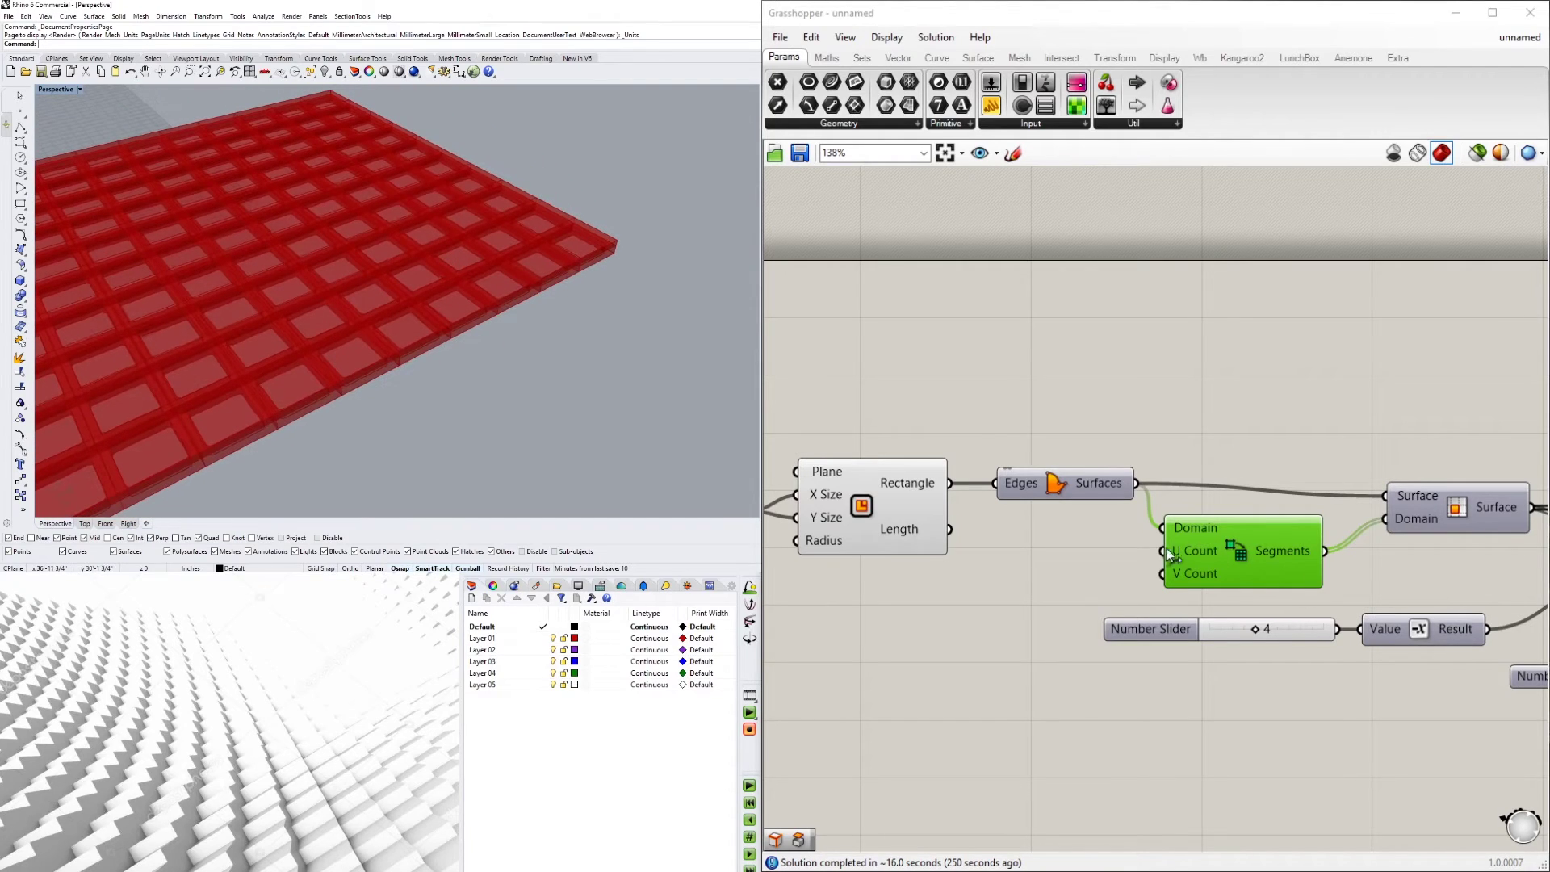
double_click(984, 578)
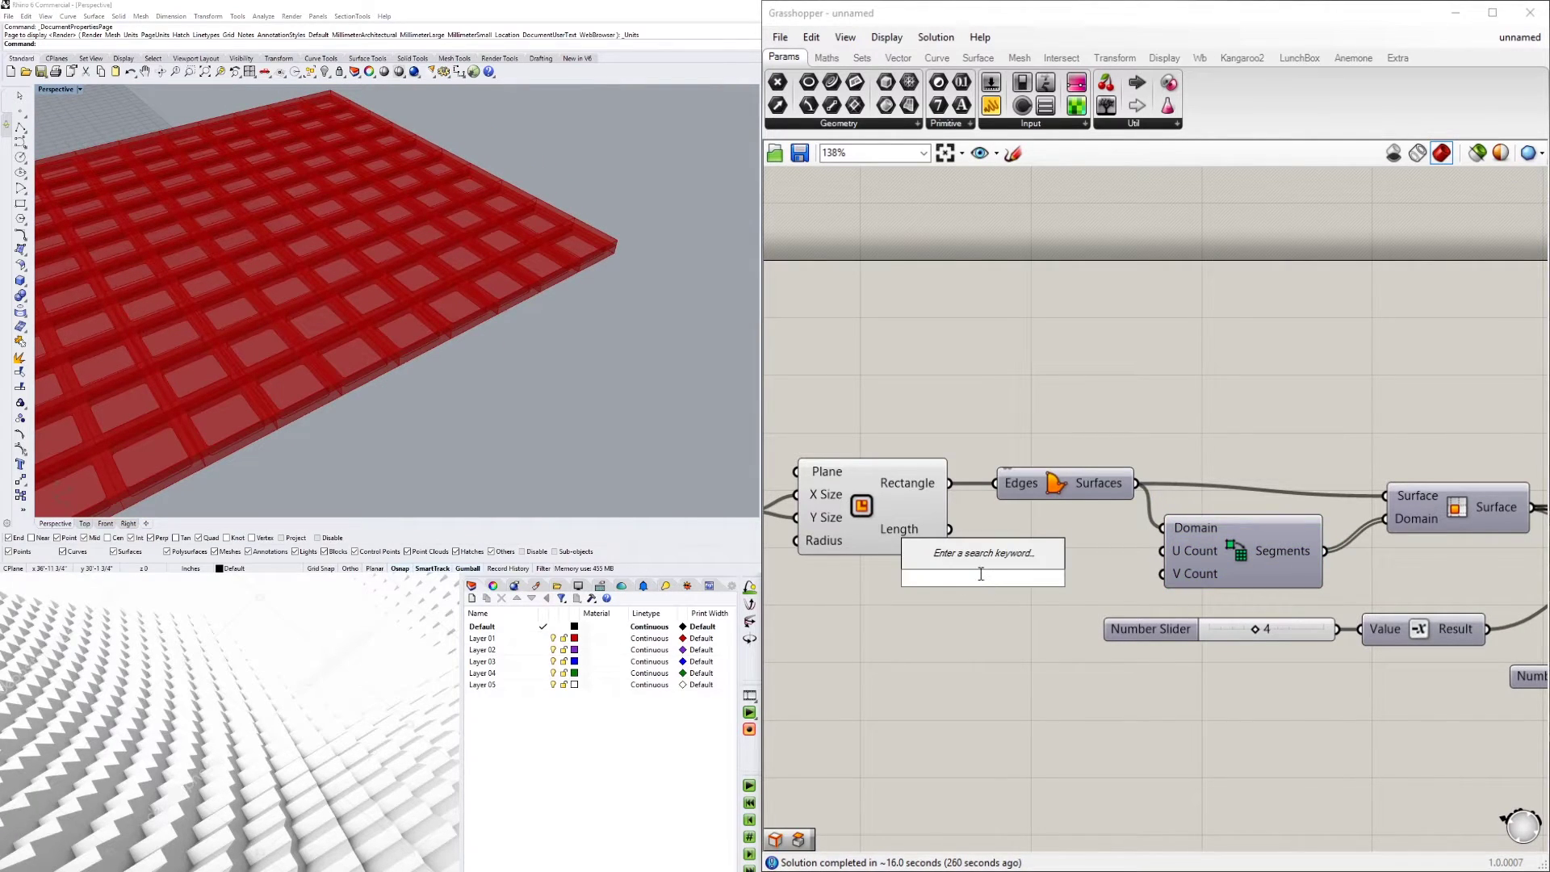
text(5)
key(Return)
- Duplicate the new slider below itself and connect the two sliders to Divide Domain²'s U Count and V Count
drag(883, 576, 885, 609)
drag(1063, 576, 1163, 550)
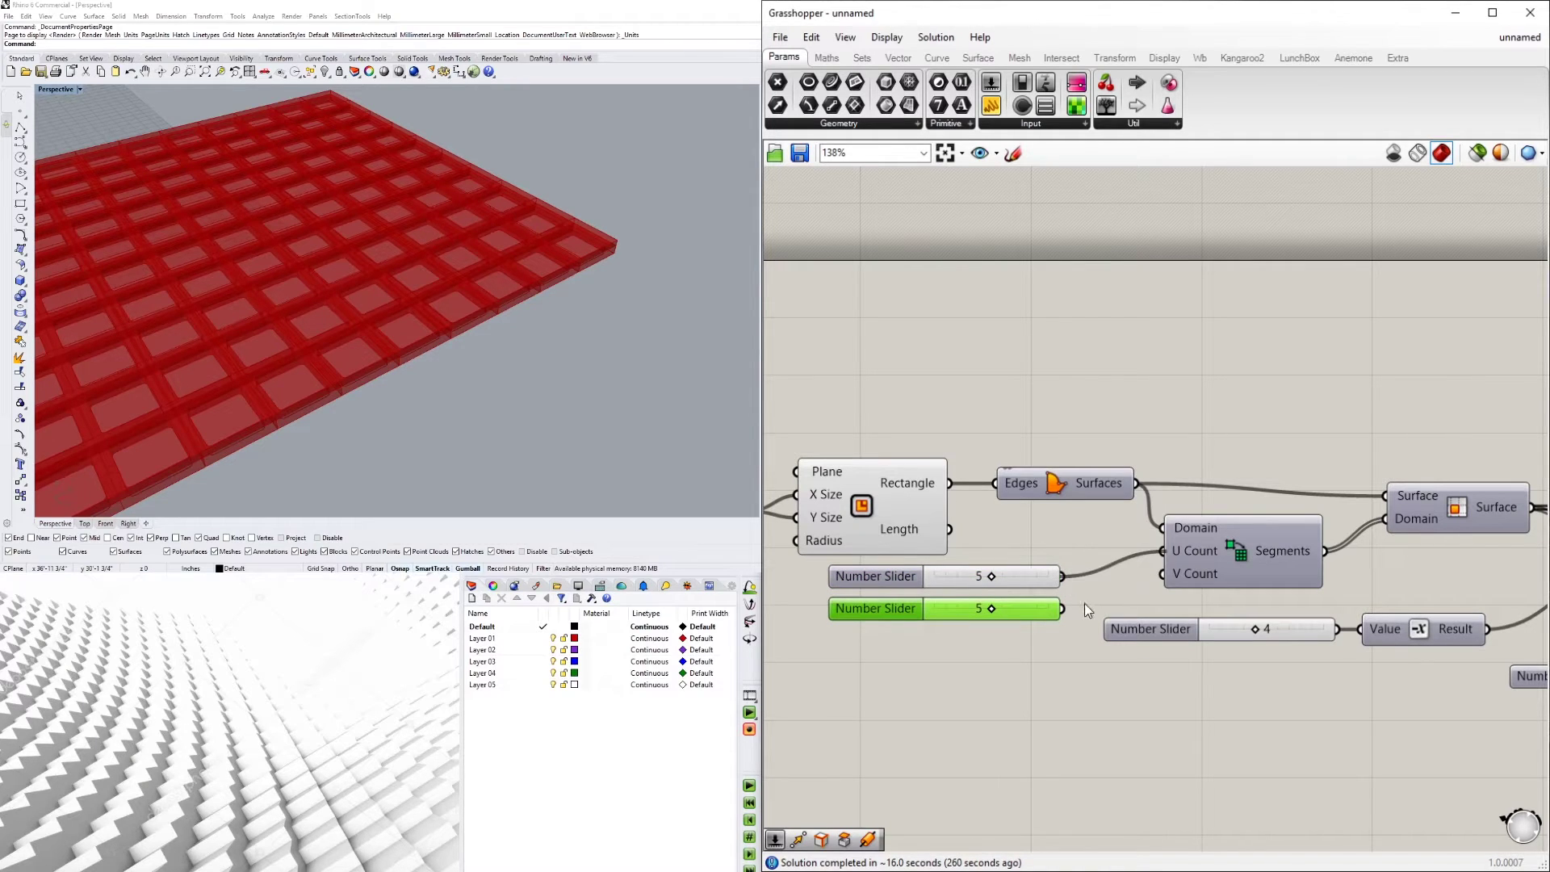
drag(1064, 610, 1162, 574)
- Set both the U Count and V Count sliders to 10 and view the updated slab grid
mouse_move(432, 384)
right_down()
mouse_move(419, 285)
mouse_move(509, 270)
mouse_move(461, 298)
mouse_move(428, 370)
right_up()
scroll(419, 286, up, 5)
scroll(985, 552, up, 3)
drag(995, 576, 1131, 575)
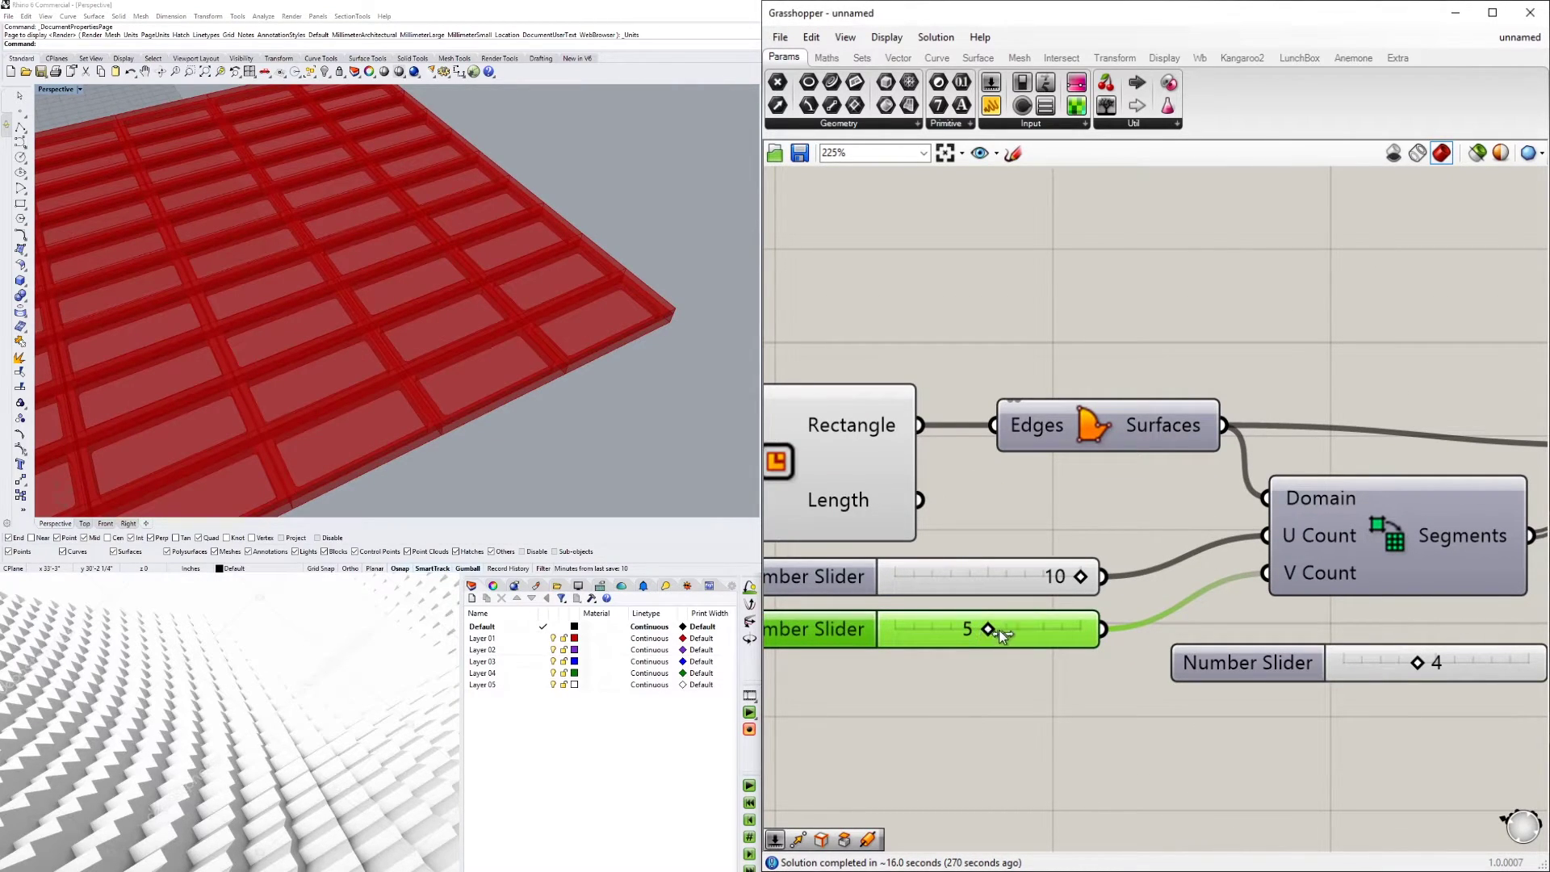
drag(989, 629, 1131, 629)
right_drag(437, 331, 569, 295)
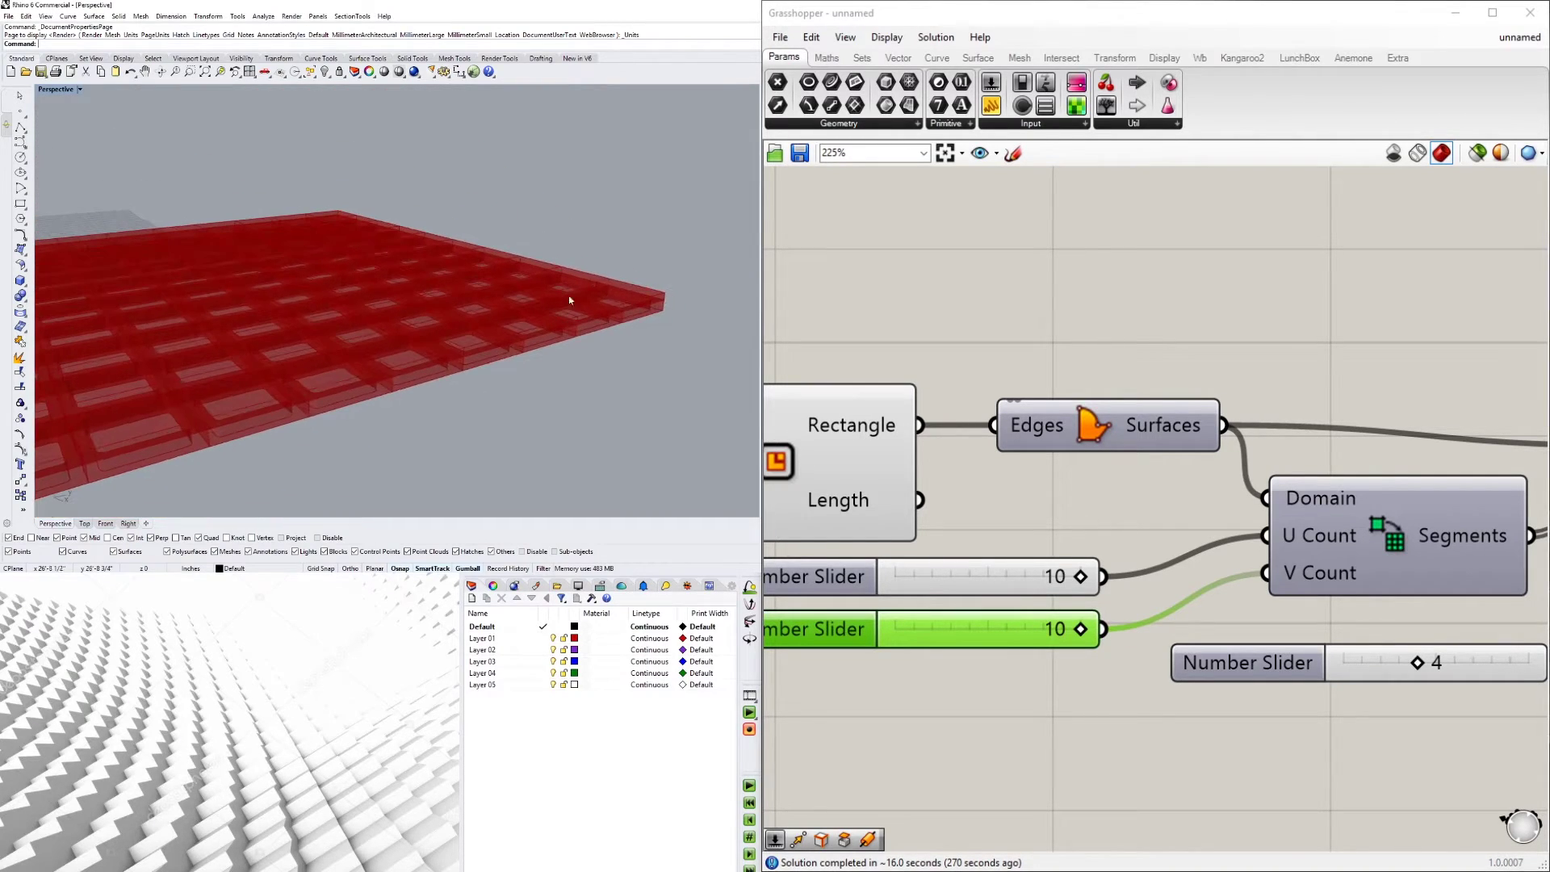
- Set the slider driving the rib Extrude's height to 10
click(1022, 327)
scroll(1082, 334, down, 6)
right_drag(1276, 397, 912, 381)
right_drag(1510, 398, 1398, 477)
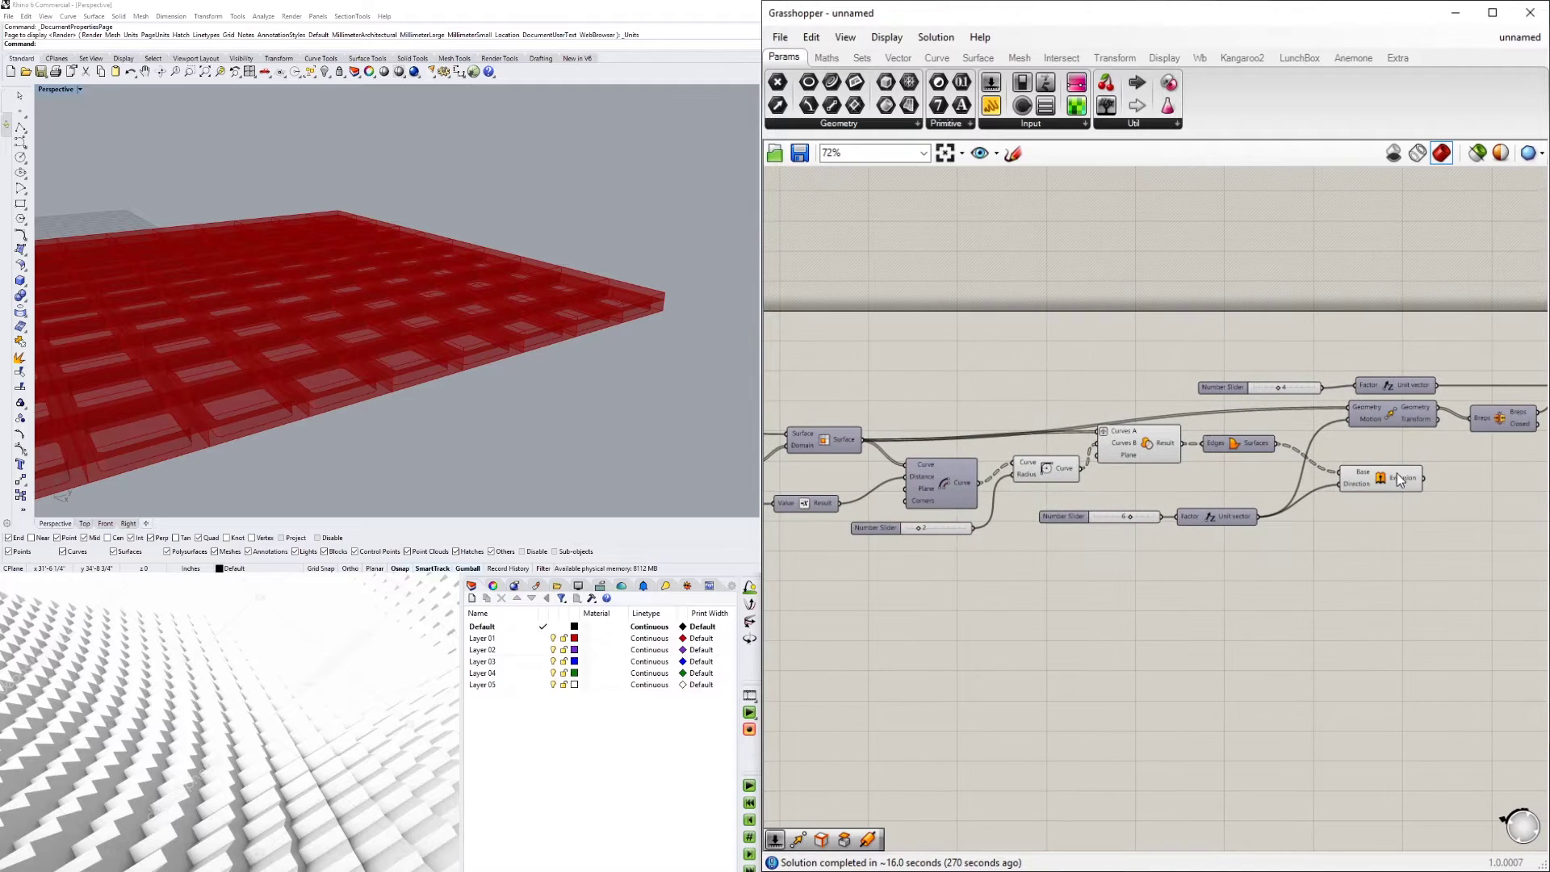
click(1401, 478)
scroll(1084, 503, up, 6)
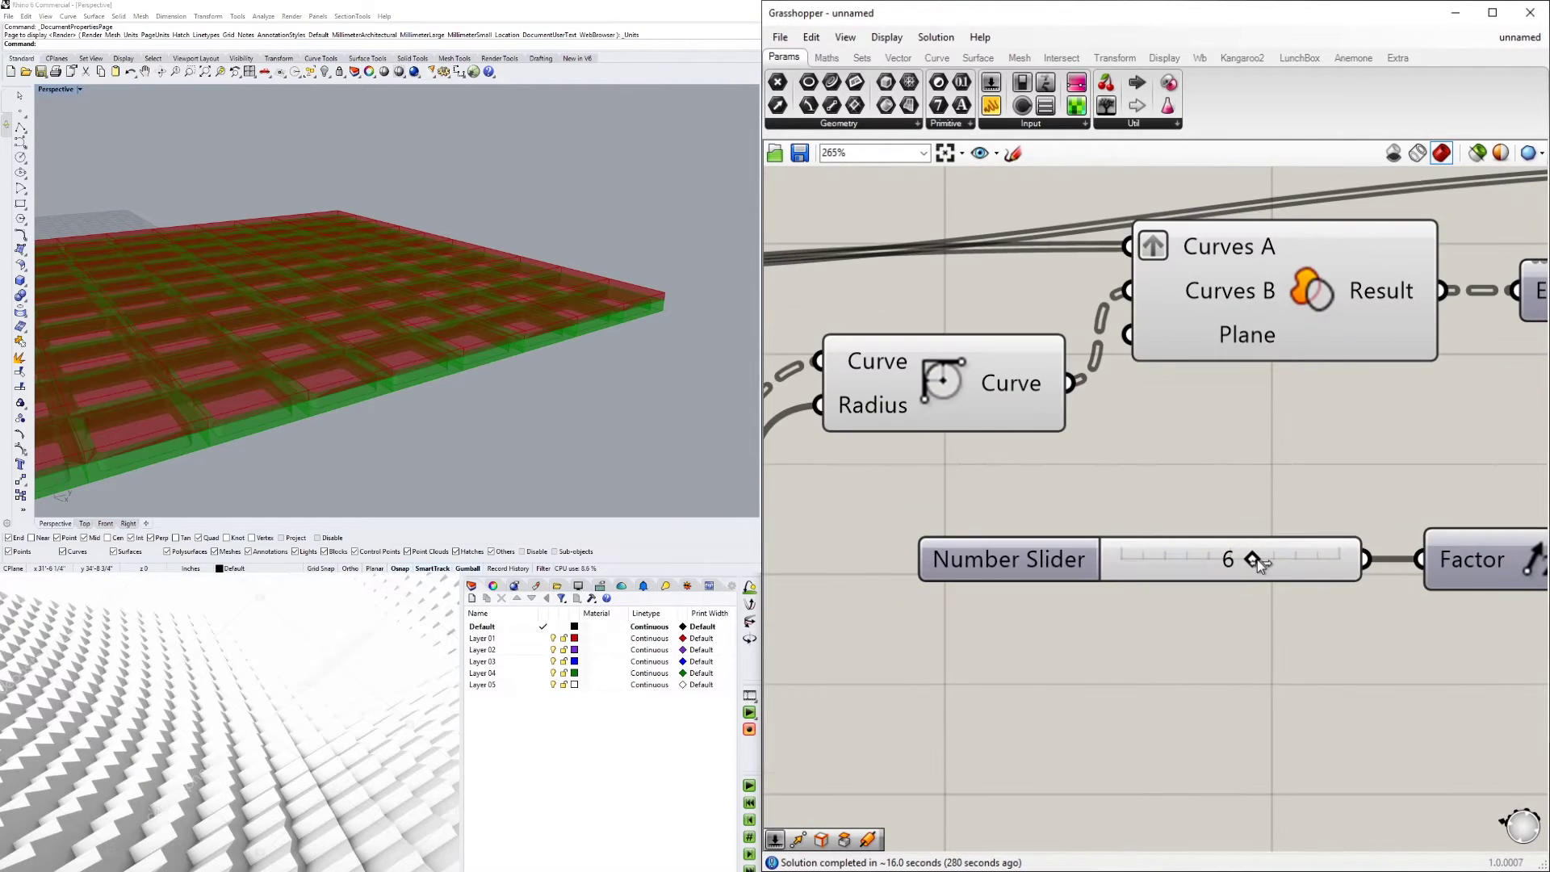
drag(1257, 559, 1372, 561)
- Raise the rib height slider's maximum value to 20
double_click(973, 554)
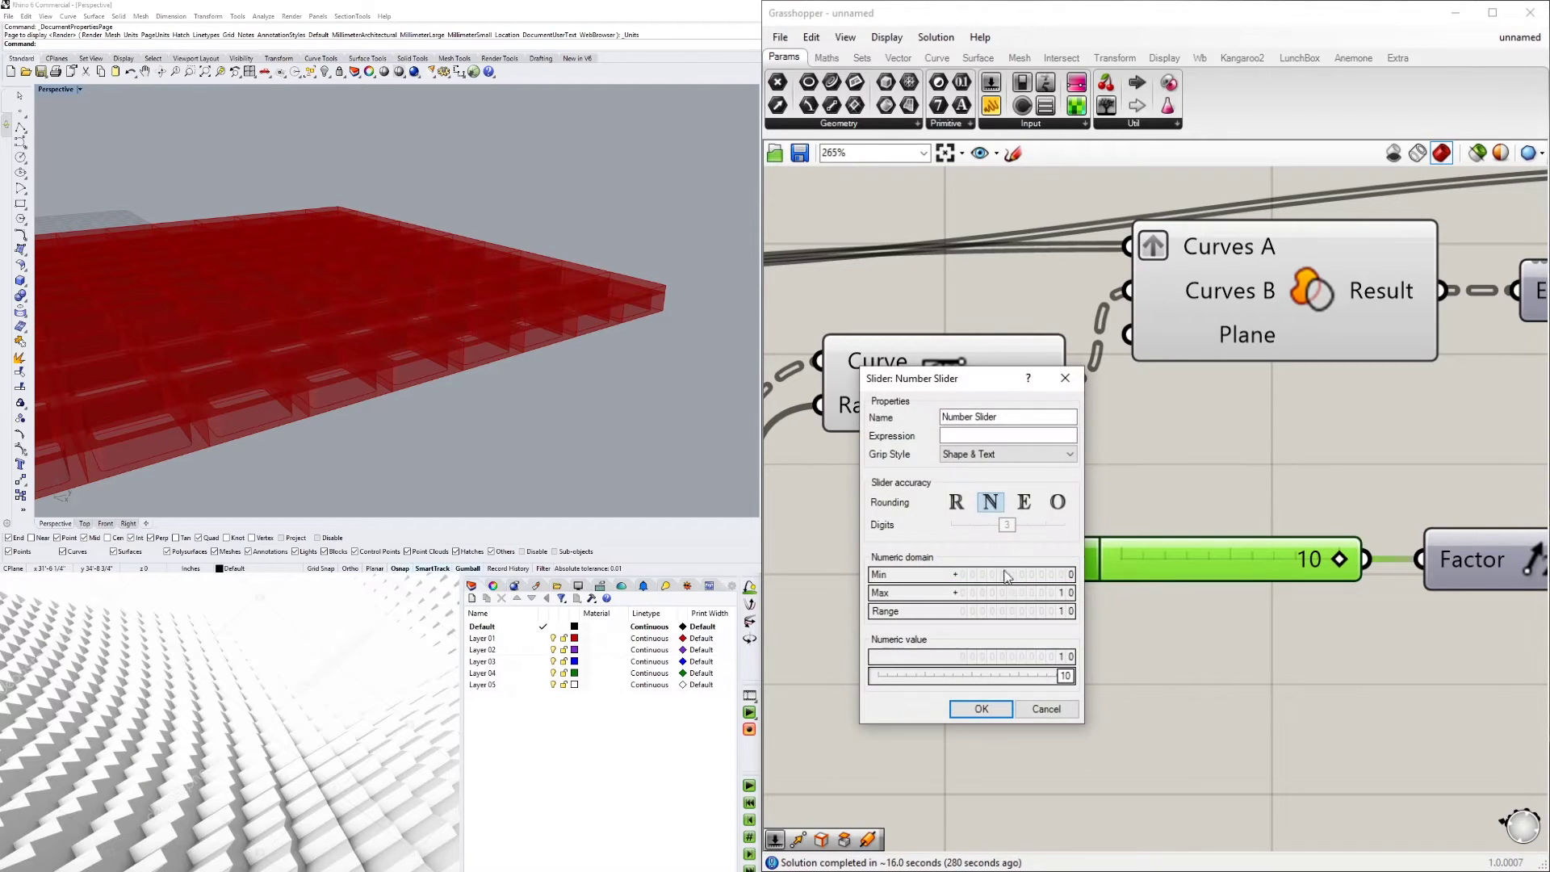
double_click(1038, 593)
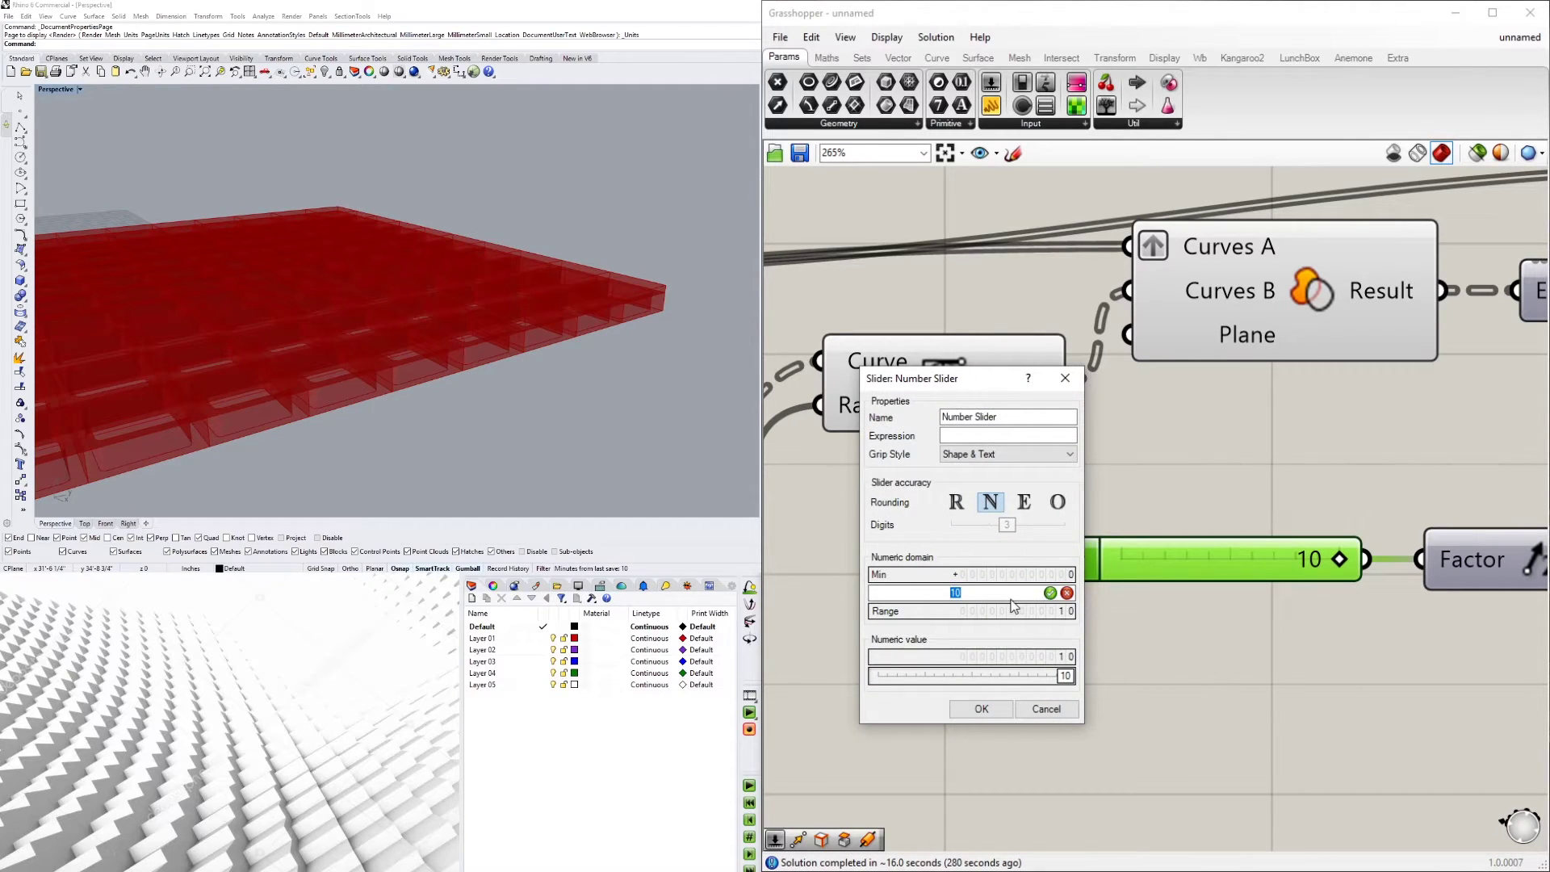
text(20)
click(984, 708)
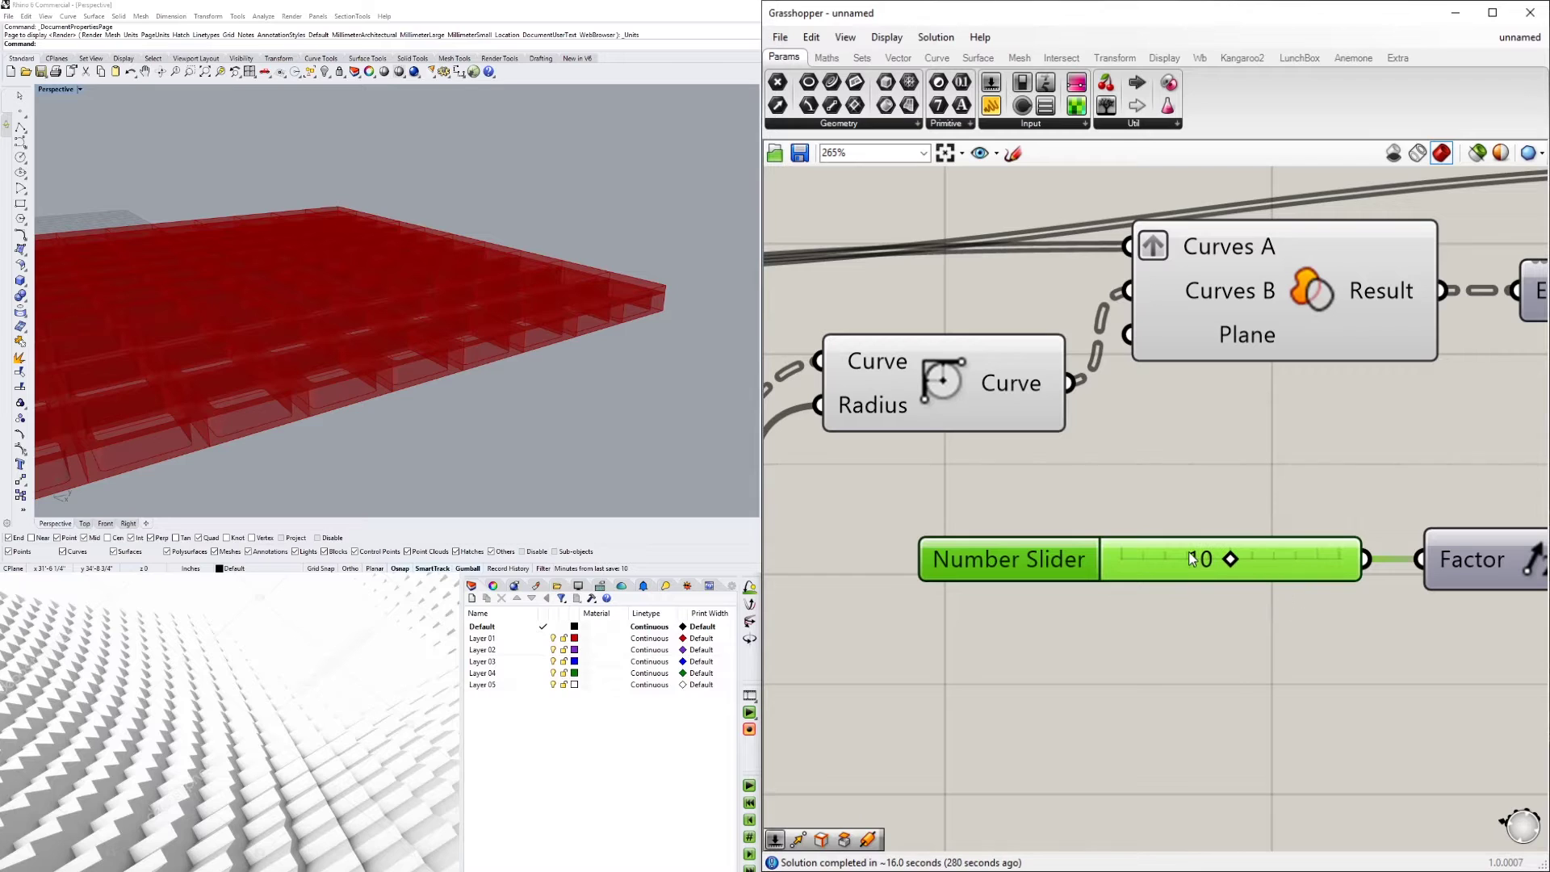
- Set the slider driving the rib extrusion height to 12 and view the waffle slab from below
double_click(1194, 557)
text(12)
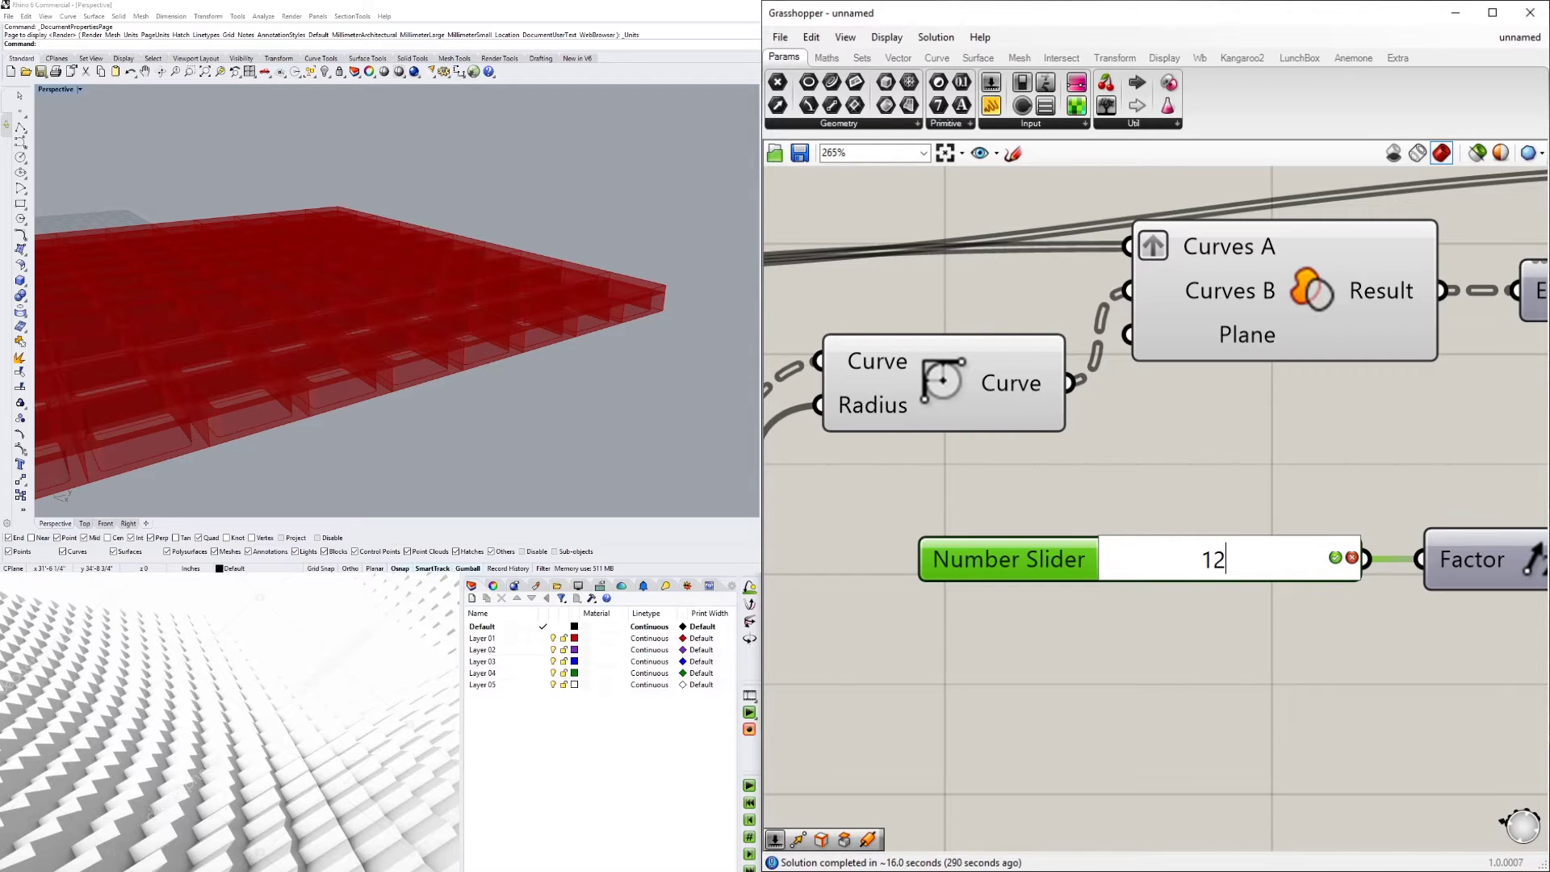
key(Return)
right_drag(725, 309, 469, 283)
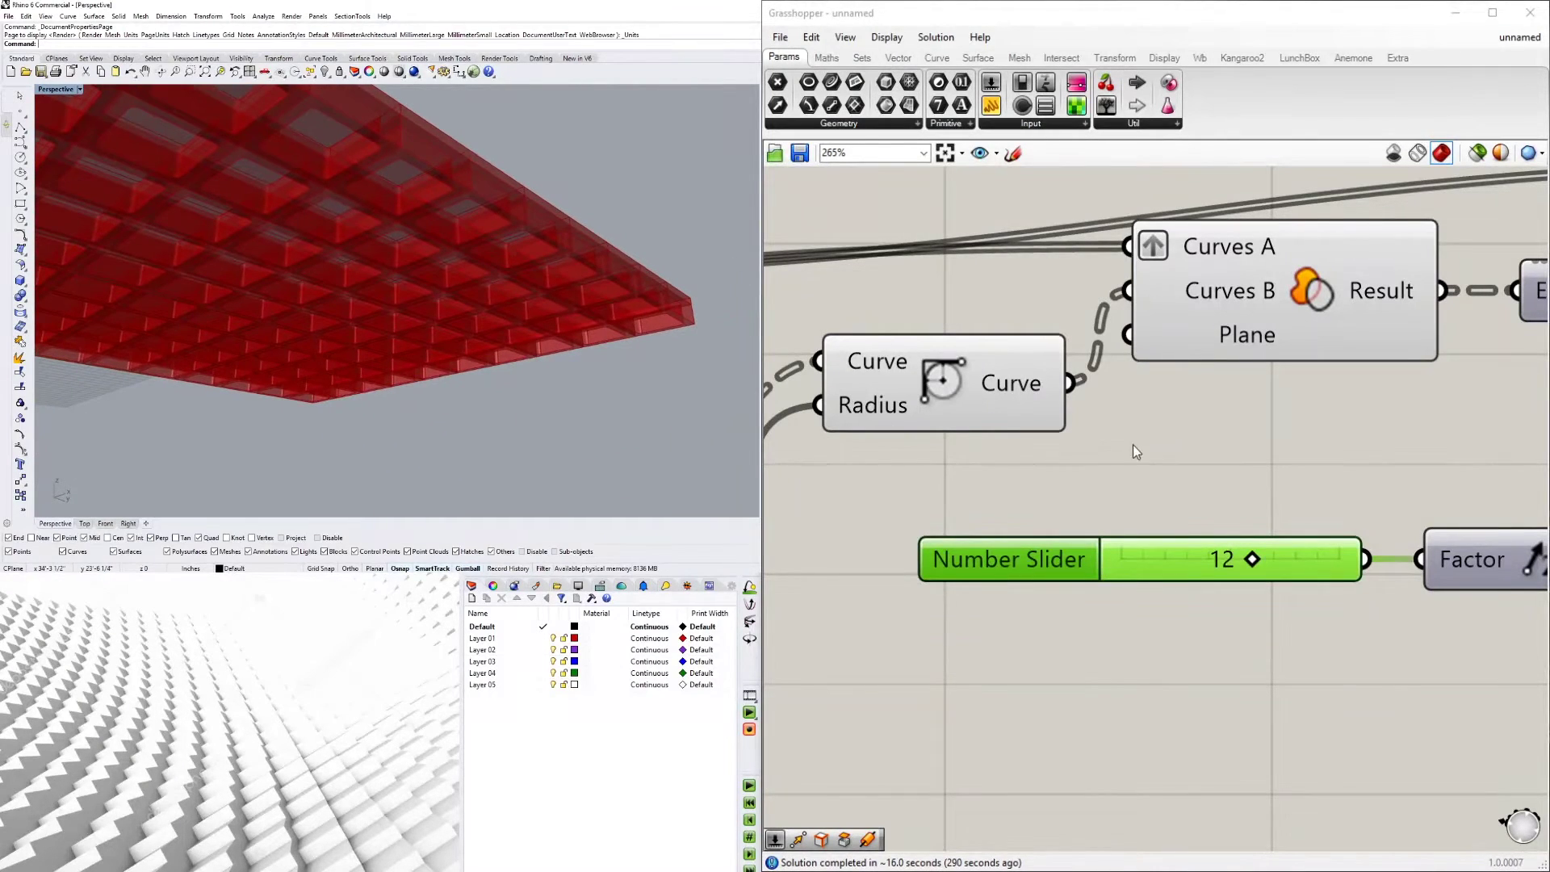
- Set the slider driving the waffle Fillet's Radius to 5
scroll(1120, 444, down, 5)
scroll(1042, 542, up, 5)
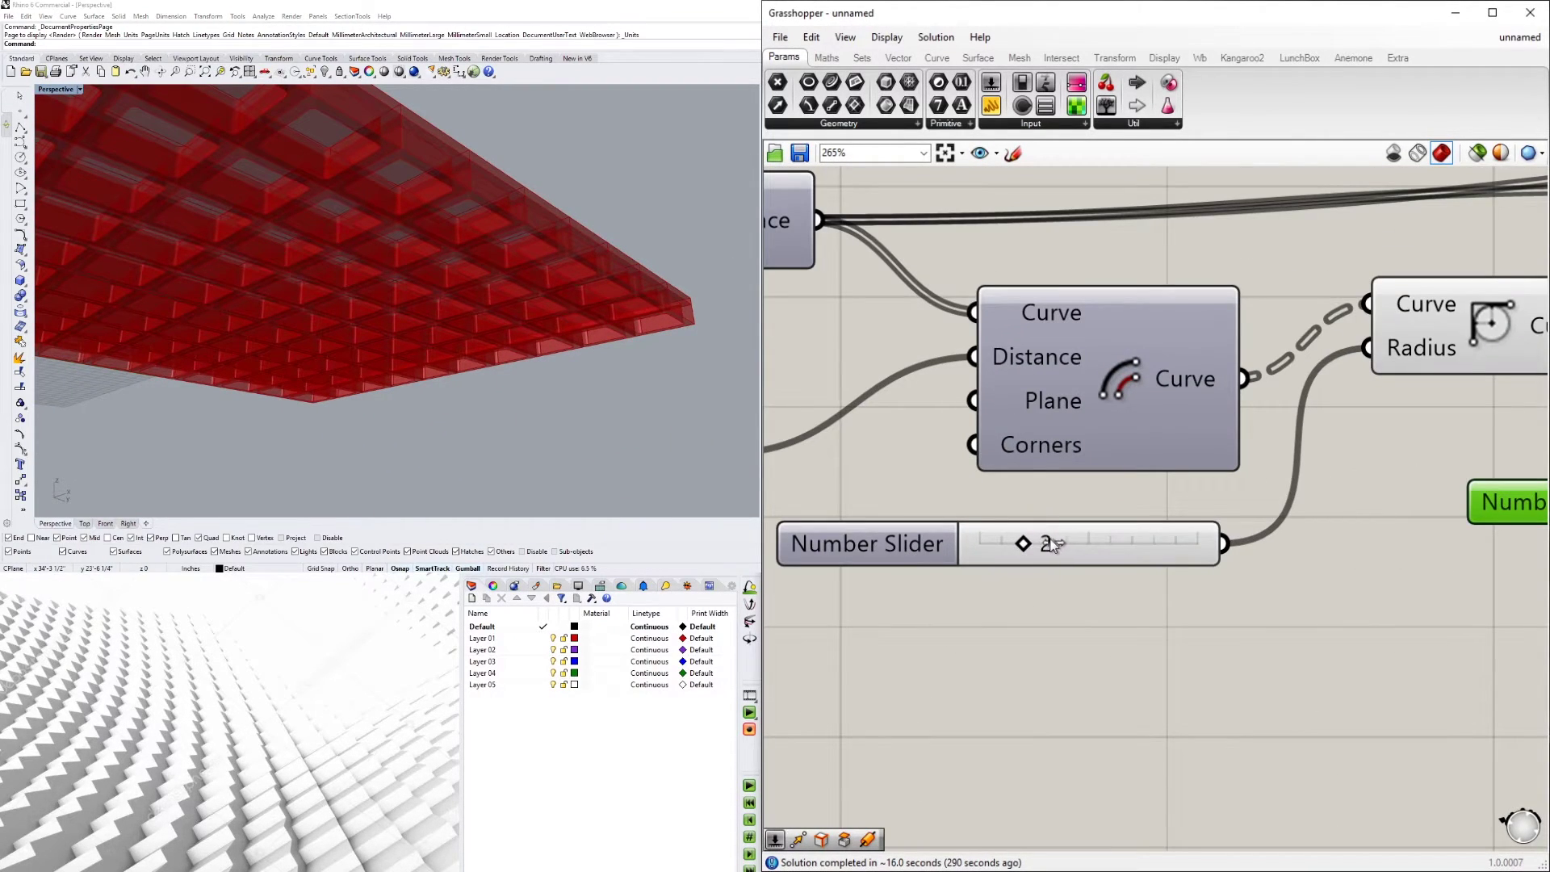
drag(1082, 545, 1085, 542)
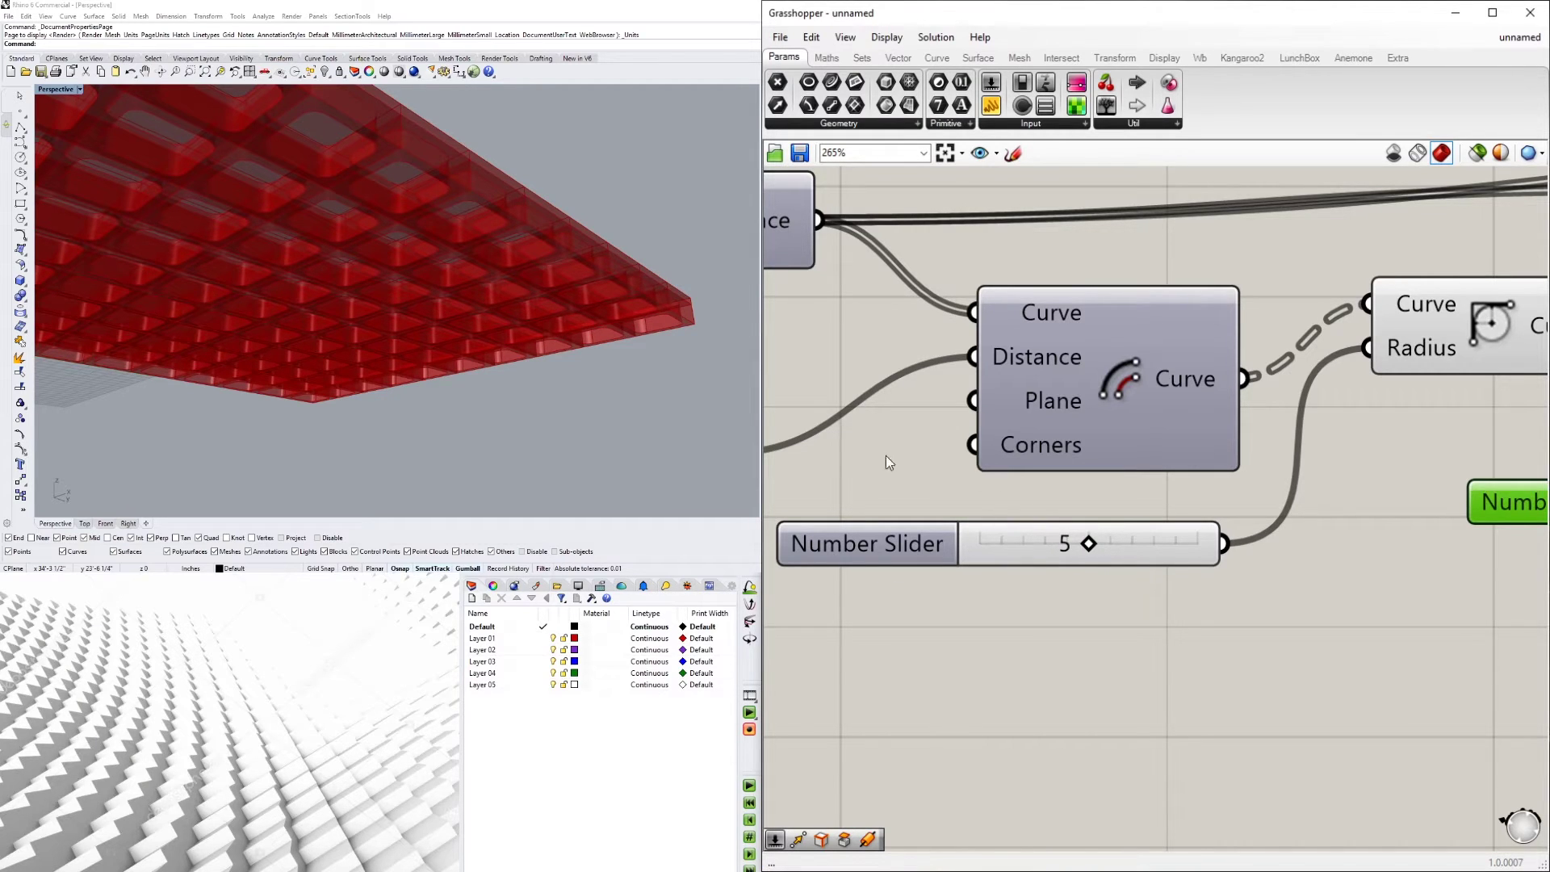
- Try a value of 6 on the slider that feeds the curve offset distance through the Negative component
scroll(886, 458, down, 2)
right_drag(886, 457, 1223, 455)
right_drag(1086, 443, 1460, 472)
scroll(1232, 461, down, 3)
right_drag(1102, 467, 1522, 462)
right_drag(1024, 454, 1176, 452)
right_drag(1466, 418, 1084, 409)
right_drag(1324, 465, 917, 498)
scroll(1043, 483, up, 4)
double_click(925, 494)
text(6)
key(Return)
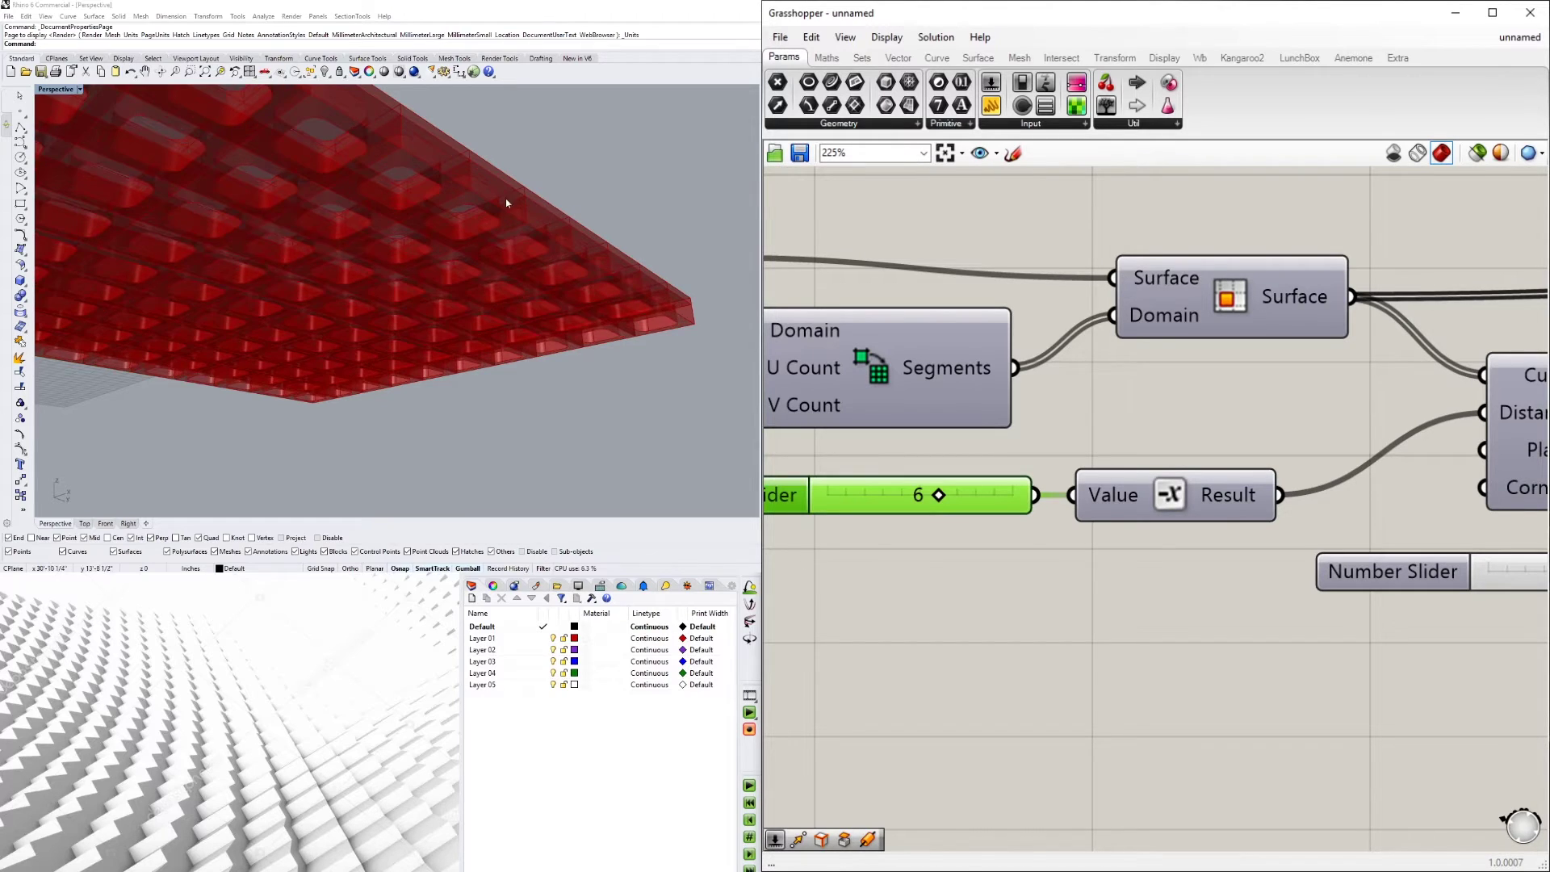
click(664, 800)
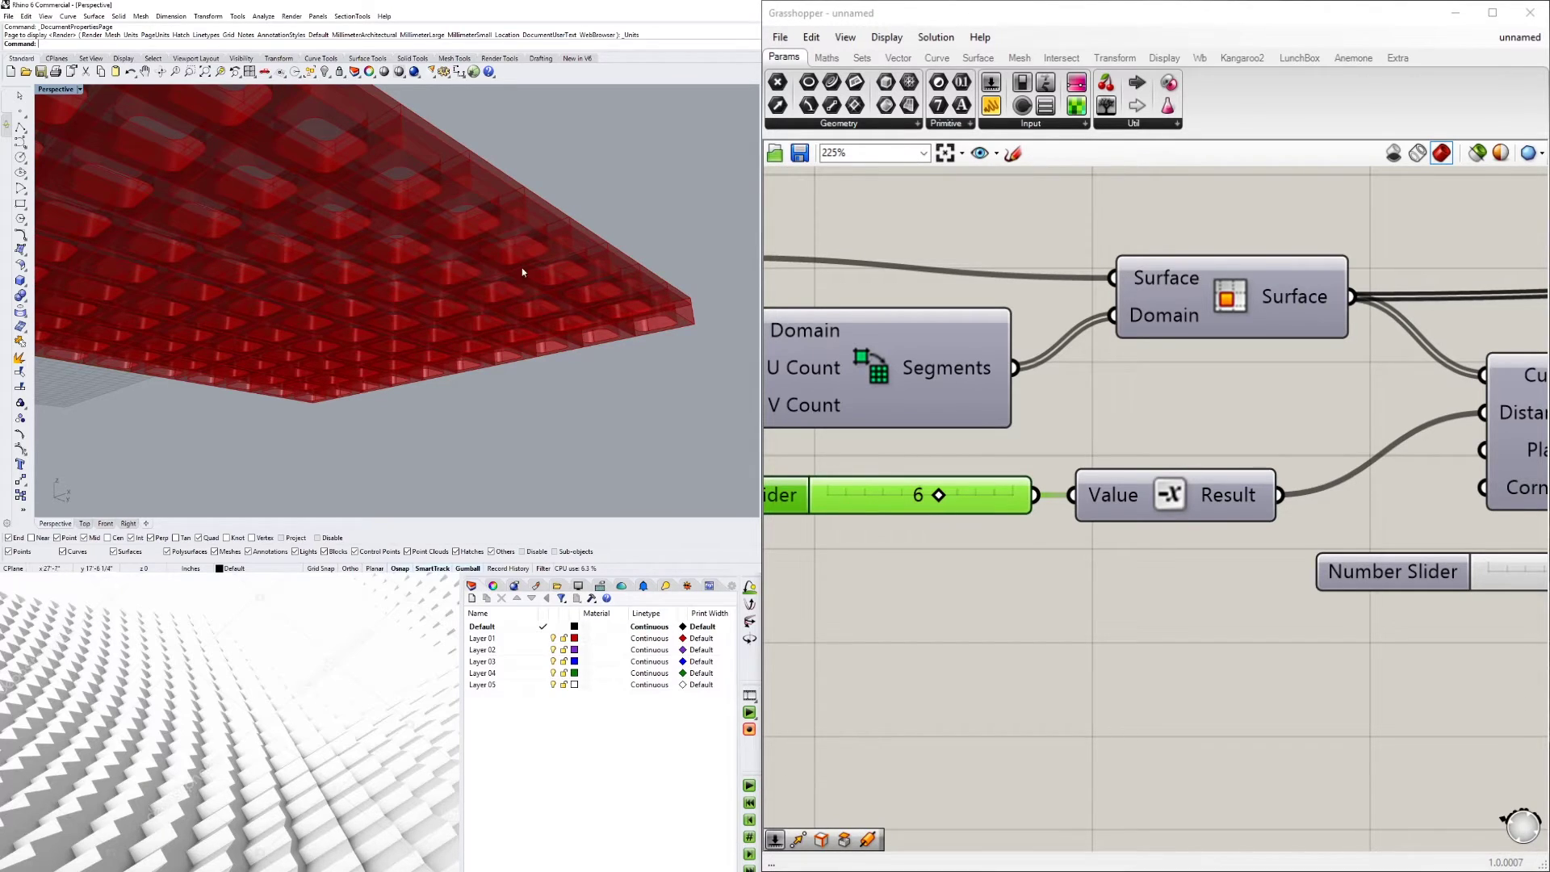
- Set the offset distance slider to 3 and view the slab from below and above
double_click(925, 493)
text(3)
key(Return)
click(529, 216)
mouse_move(529, 216)
right_down()
mouse_move(385, 244)
mouse_move(408, 269)
mouse_move(515, 281)
mouse_move(525, 307)
mouse_move(529, 244)
right_up()
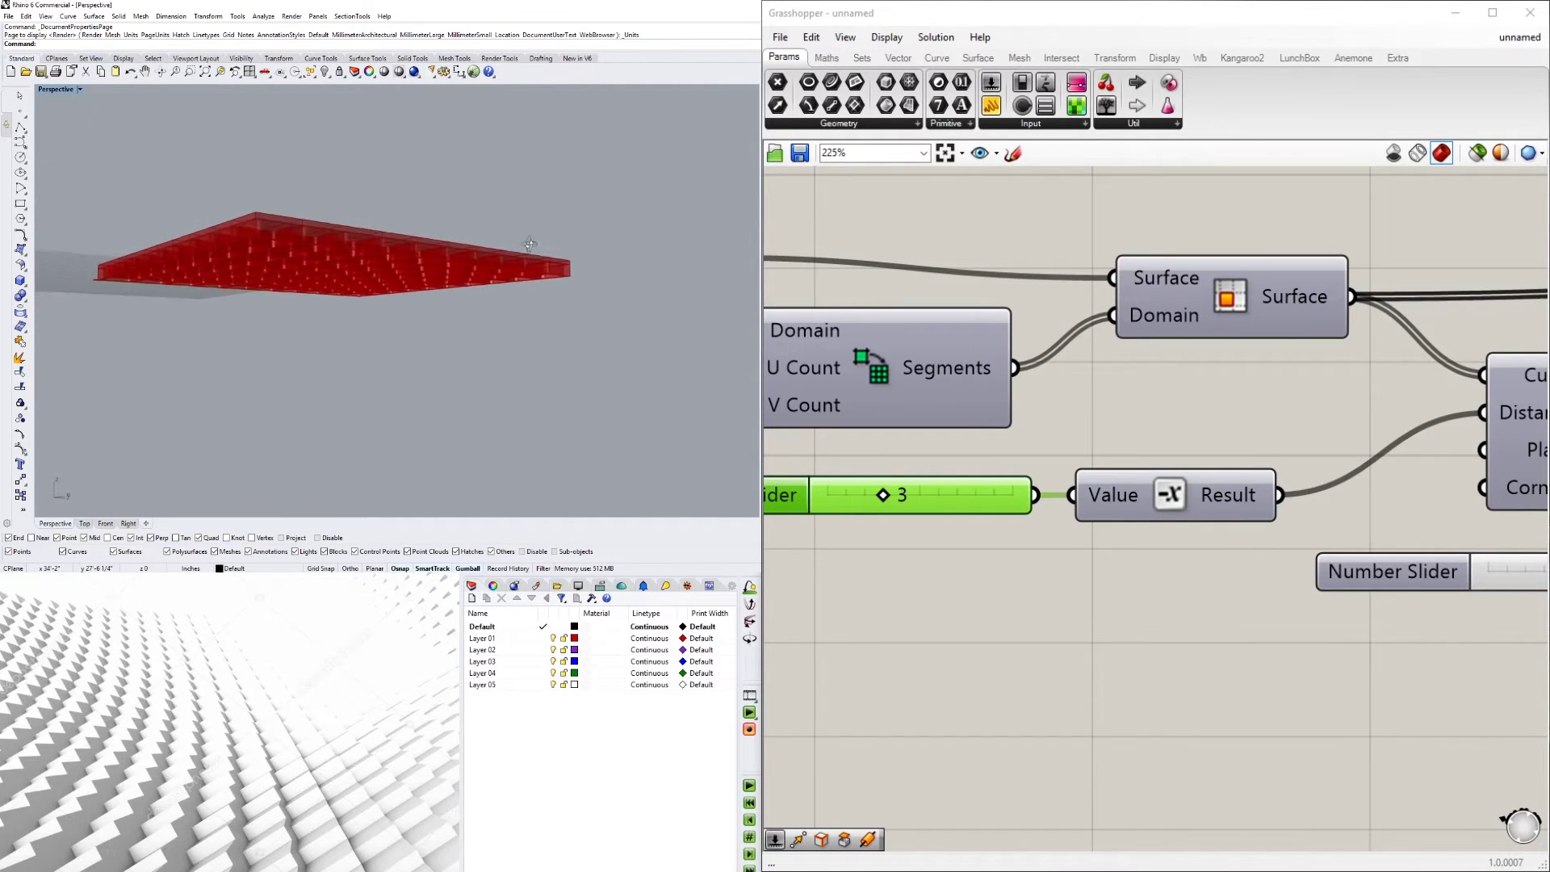
scroll(955, 374, down, 4)
right_drag(1211, 379, 685, 424)
right_drag(533, 282, 512, 256)
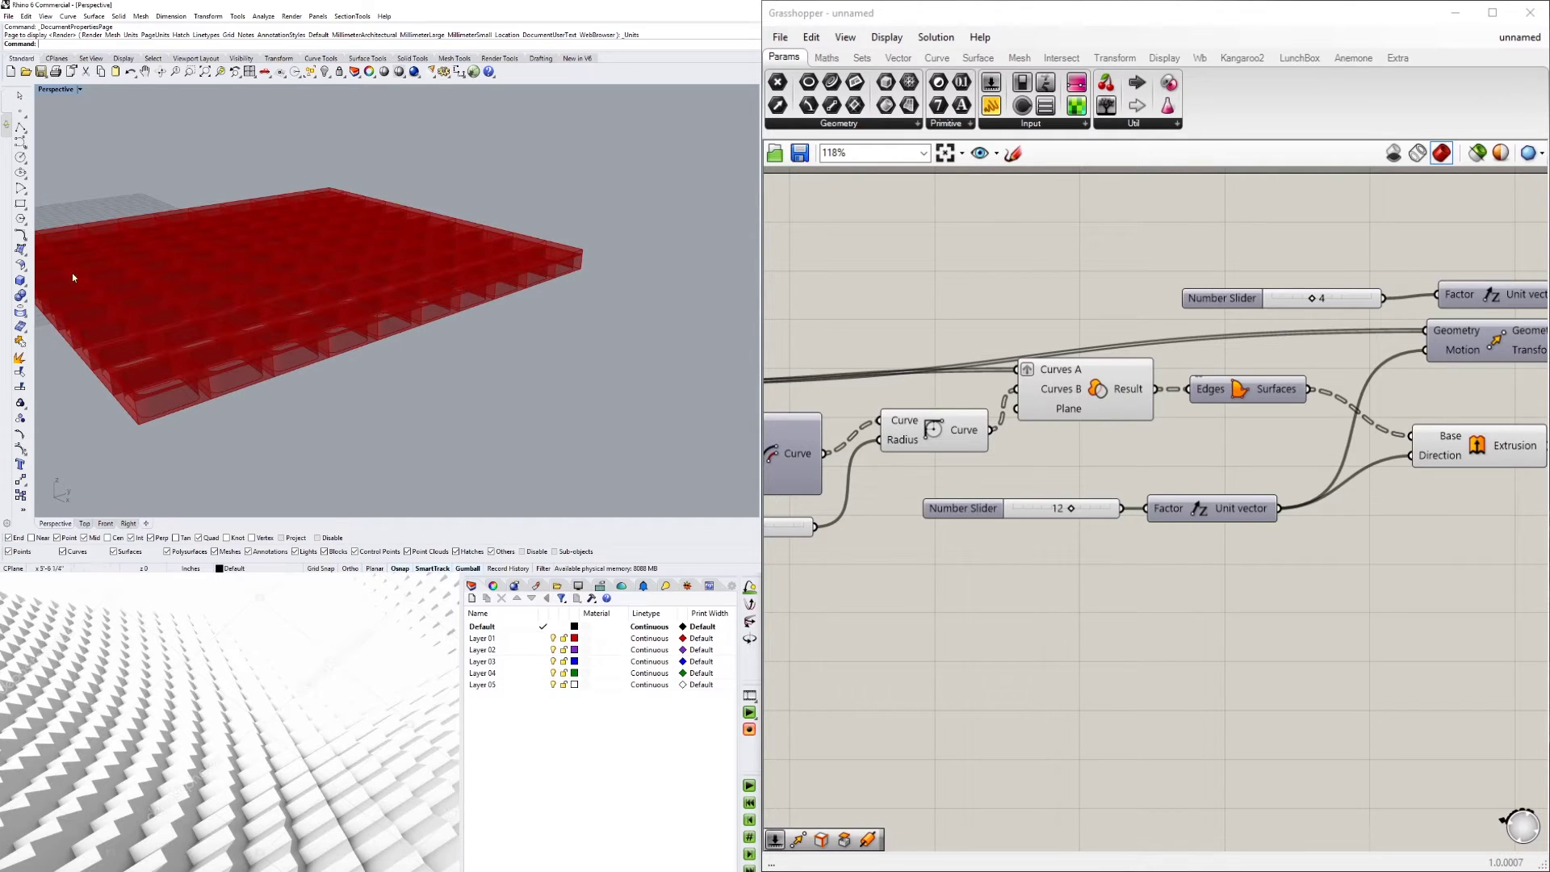
- Highlight the rib and top slab Extrude components together to examine both parts of the slab in the model
scroll(1328, 423, down, 4)
right_drag(1441, 444, 1109, 512)
scroll(1110, 512, up, 3)
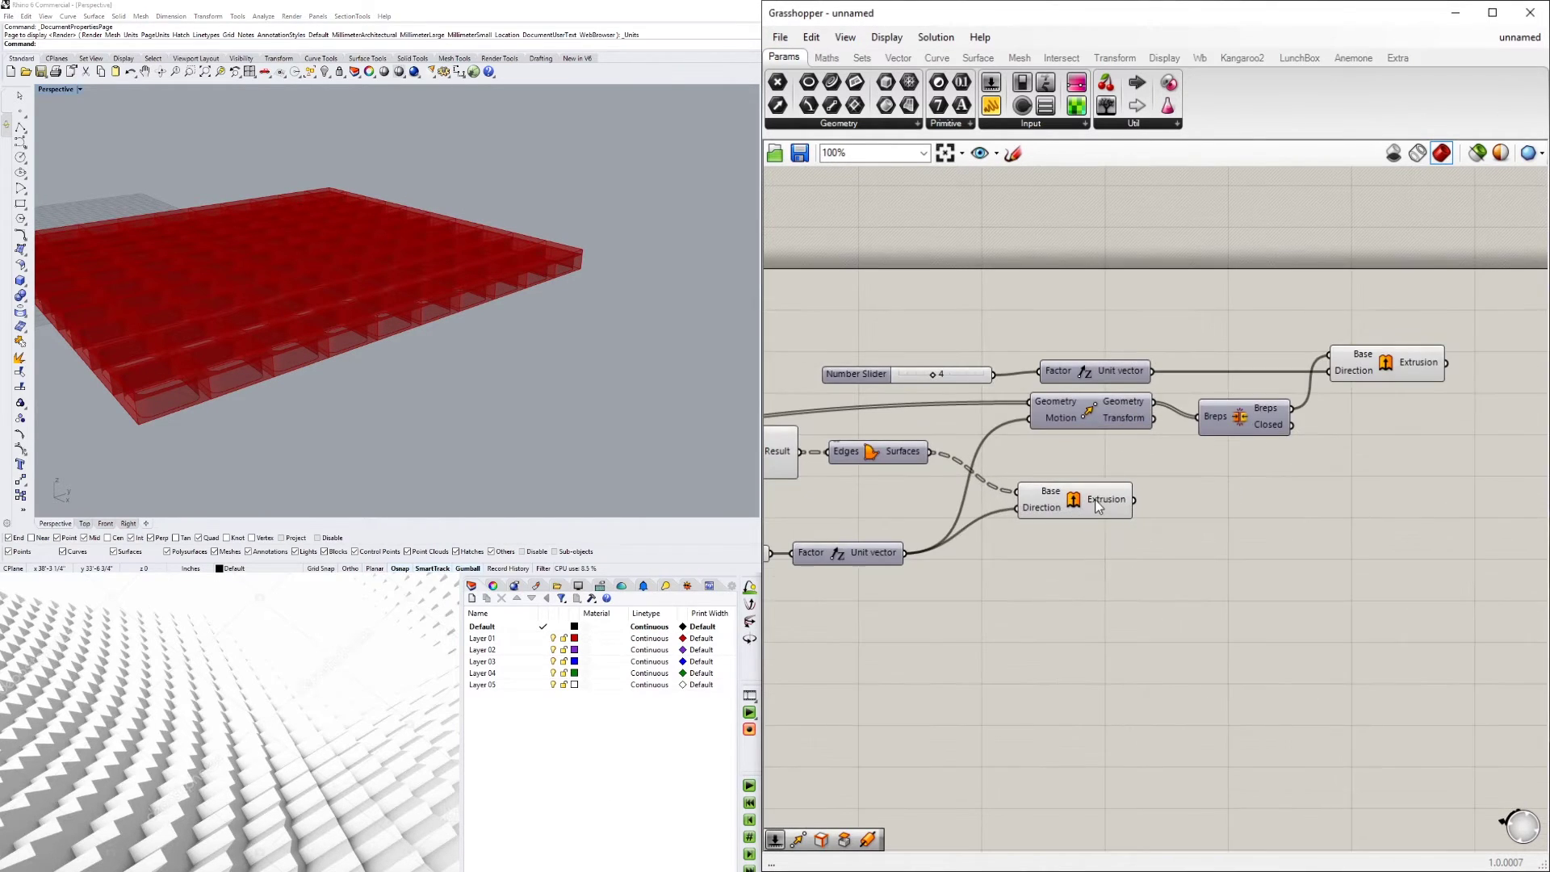
click(1095, 499)
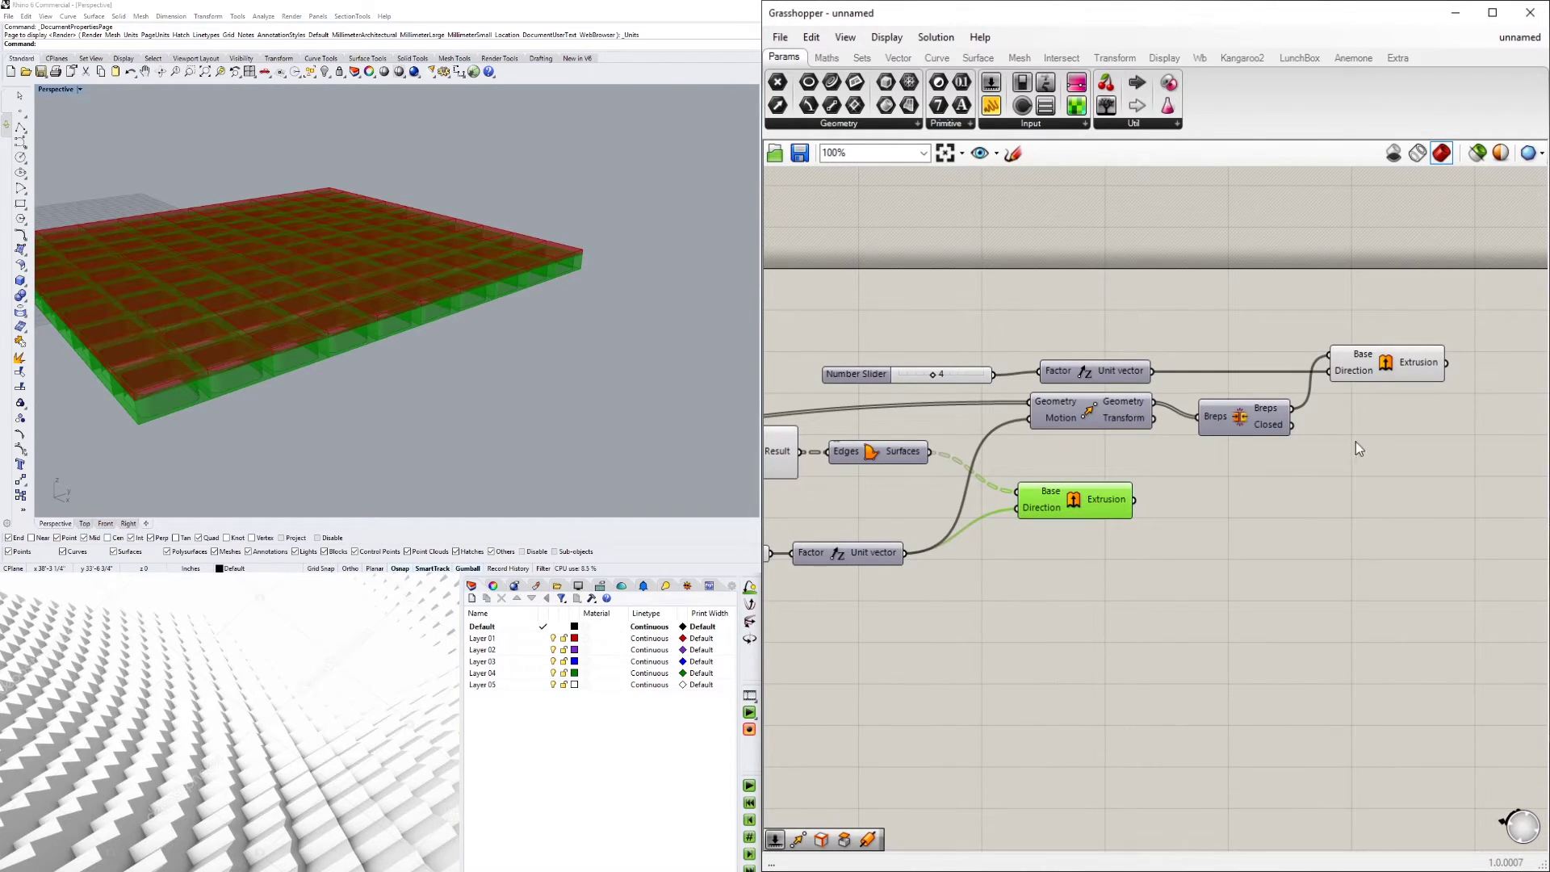
shift+click(1382, 372)
right_drag(347, 372, 573, 313)
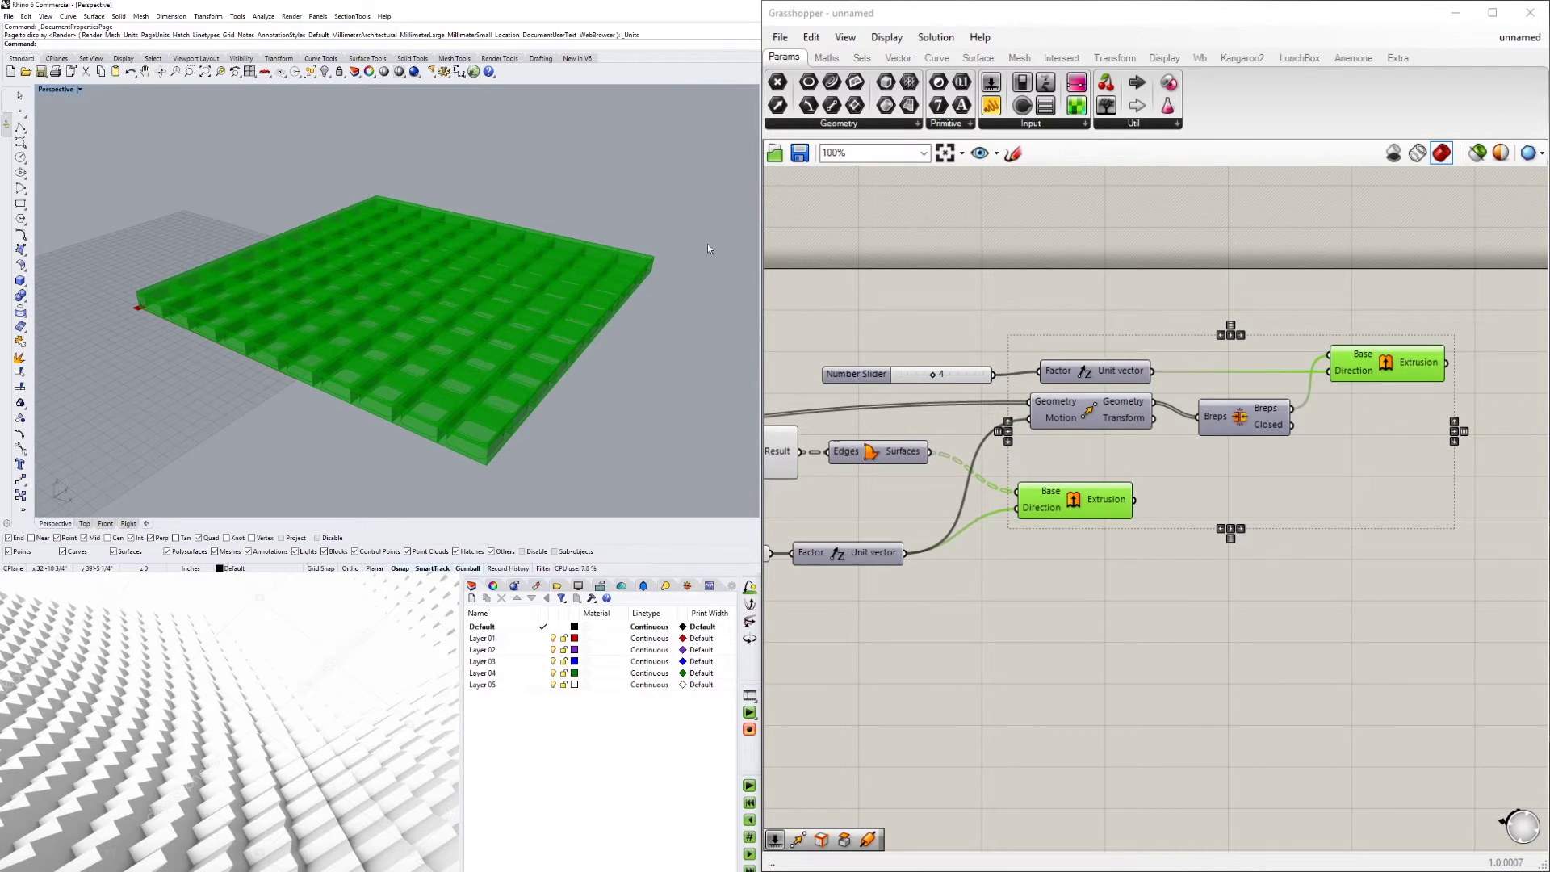
click(1204, 705)
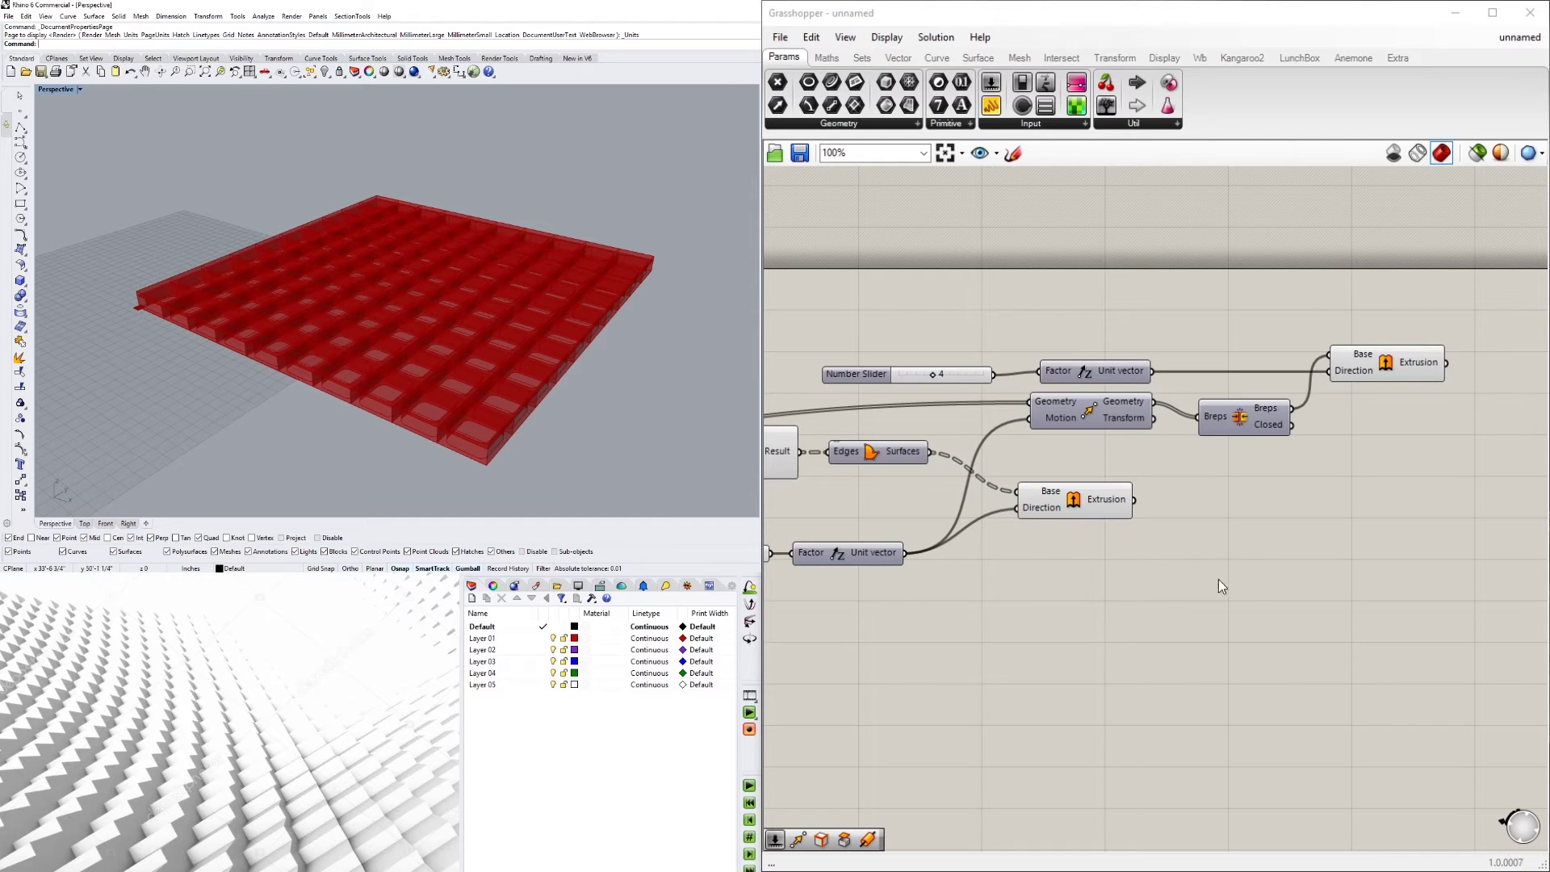
- Create layers CONCRETE1 and CONCRETE2 and bake the rib extrusion and top slab extrusion into Rhino
right_drag(533, 358, 546, 366)
scroll(1527, 525, down, 3)
right_drag(1273, 568, 1448, 518)
scroll(1404, 498, down, 2)
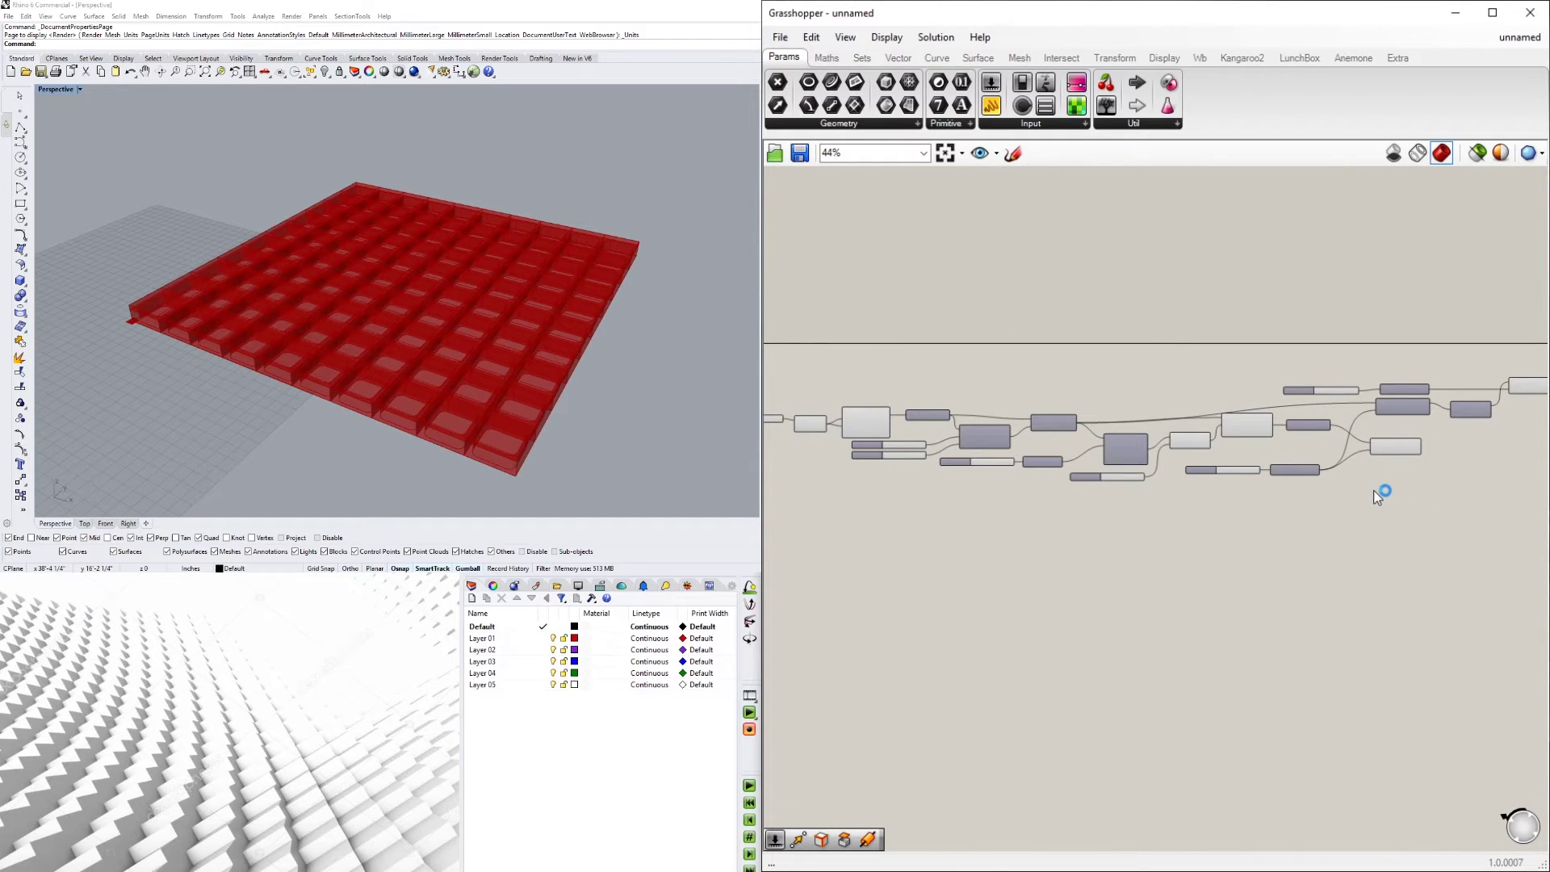
scroll(1374, 491, down, 1)
right_drag(1395, 511, 1386, 492)
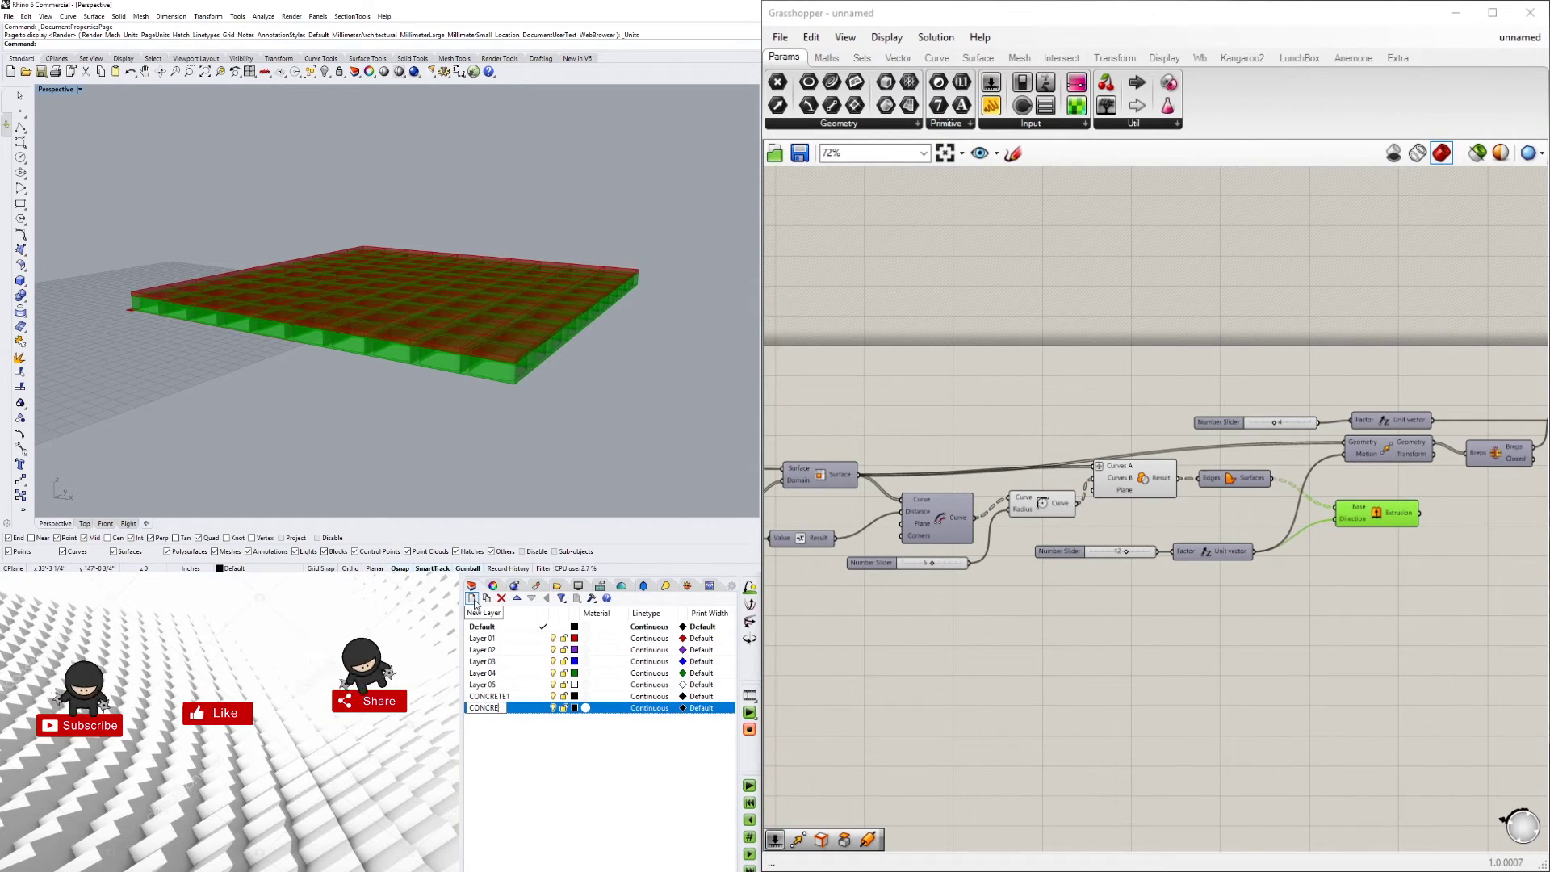
right_click(1382, 511)
click(1425, 578)
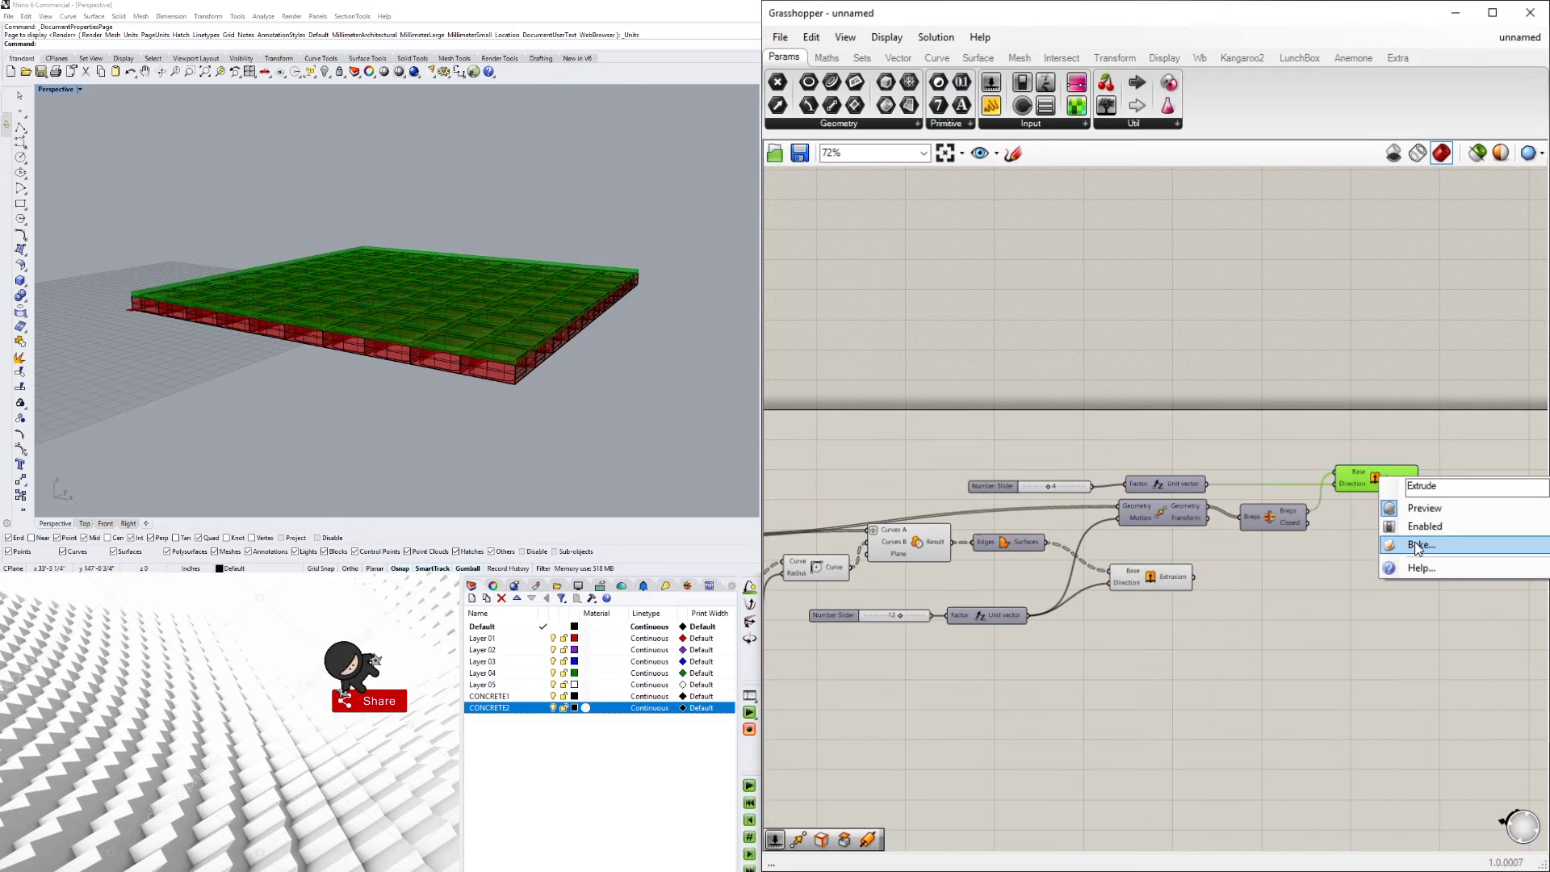
click(1400, 521)
- Start saving the Grasshopper document and browse to the MODEL folder of the 20-17DGSYT_WAFFLE-SLAB project
click(780, 37)
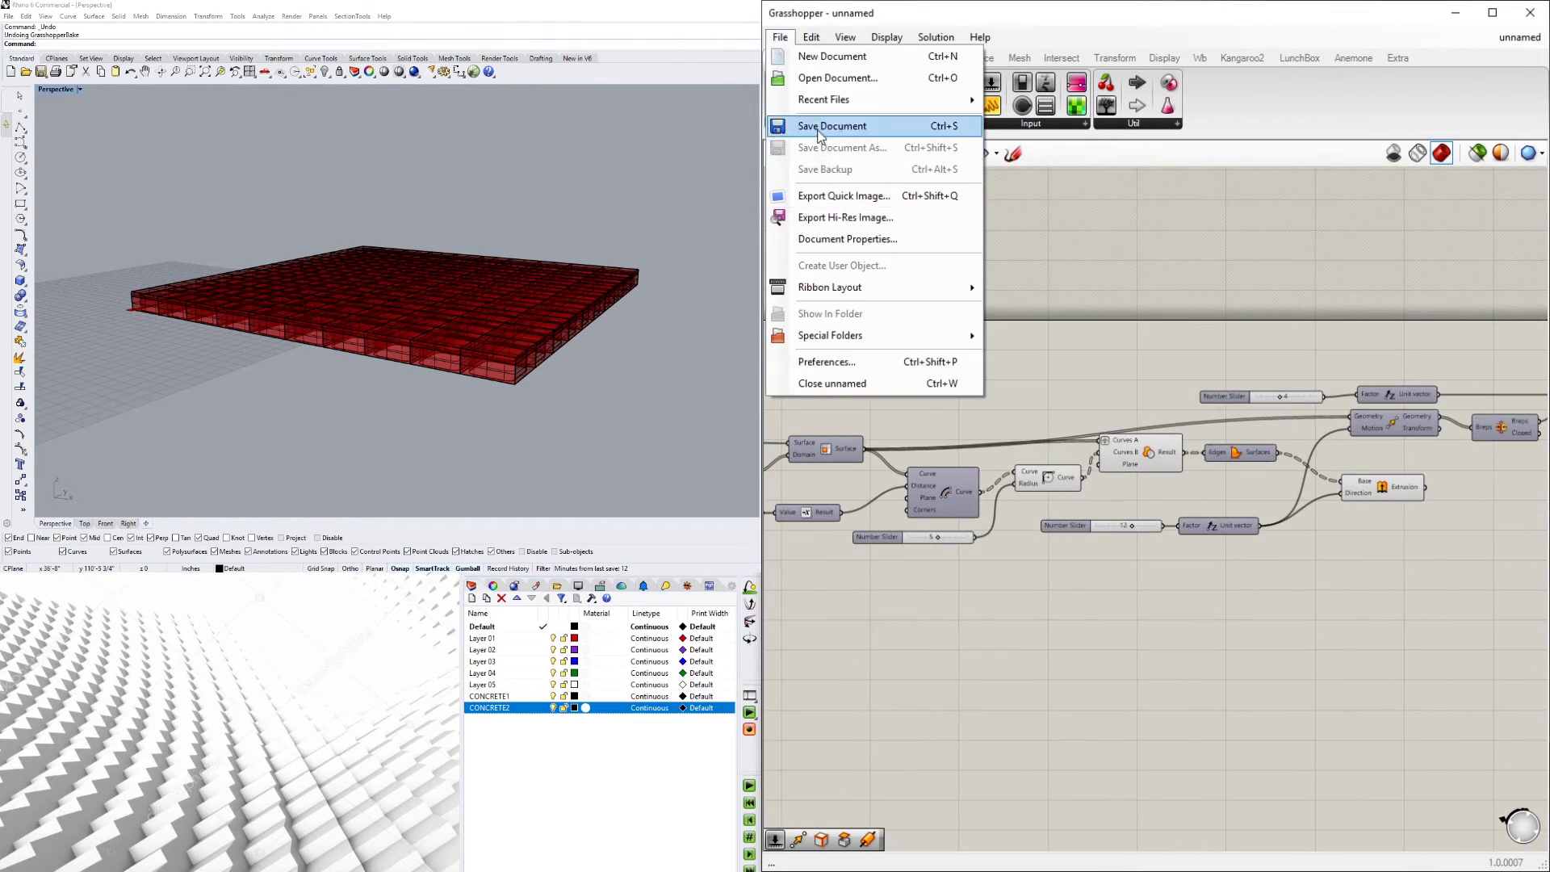
click(818, 130)
click(971, 67)
click(909, 66)
click(844, 370)
double_click(972, 173)
double_click(982, 245)
scroll(1001, 339, down, 1)
double_click(1006, 430)
double_click(977, 151)
click(1210, 66)
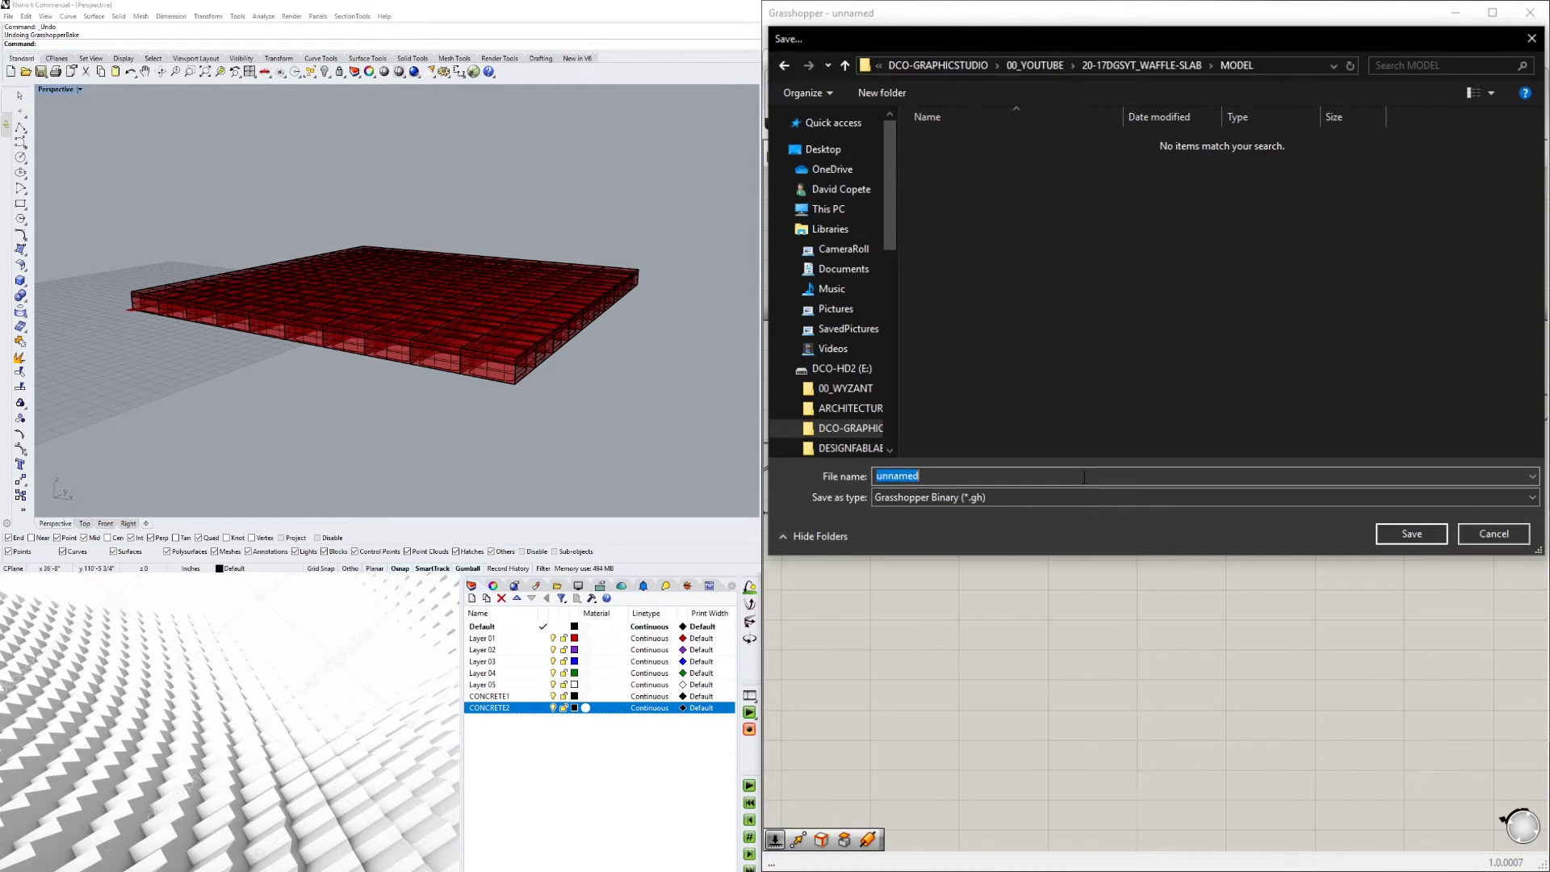
- Save the Grasshopper definition under the file name 20-17DGSYT_WAFFLE-SLAB
click(1085, 477)
key(ctrl+a)
text(20-17DGSYT_WAFFLE-SLAB)
click(1429, 535)
- Turn off the Grasshopper geometry preview and show the baked slab in a rendered display mode in the Perspective viewport
click(1393, 152)
click(79, 89)
click(61, 133)
right_drag(484, 307, 491, 170)
click(79, 89)
click(61, 147)
scroll(524, 242, down, 6)
scroll(432, 226, up, 7)
scroll(435, 282, down, 4)
- Undo the gumball move, select the whole baked slab, and view its underside up close
key(ctrl+z)
drag(71, 266, 641, 443)
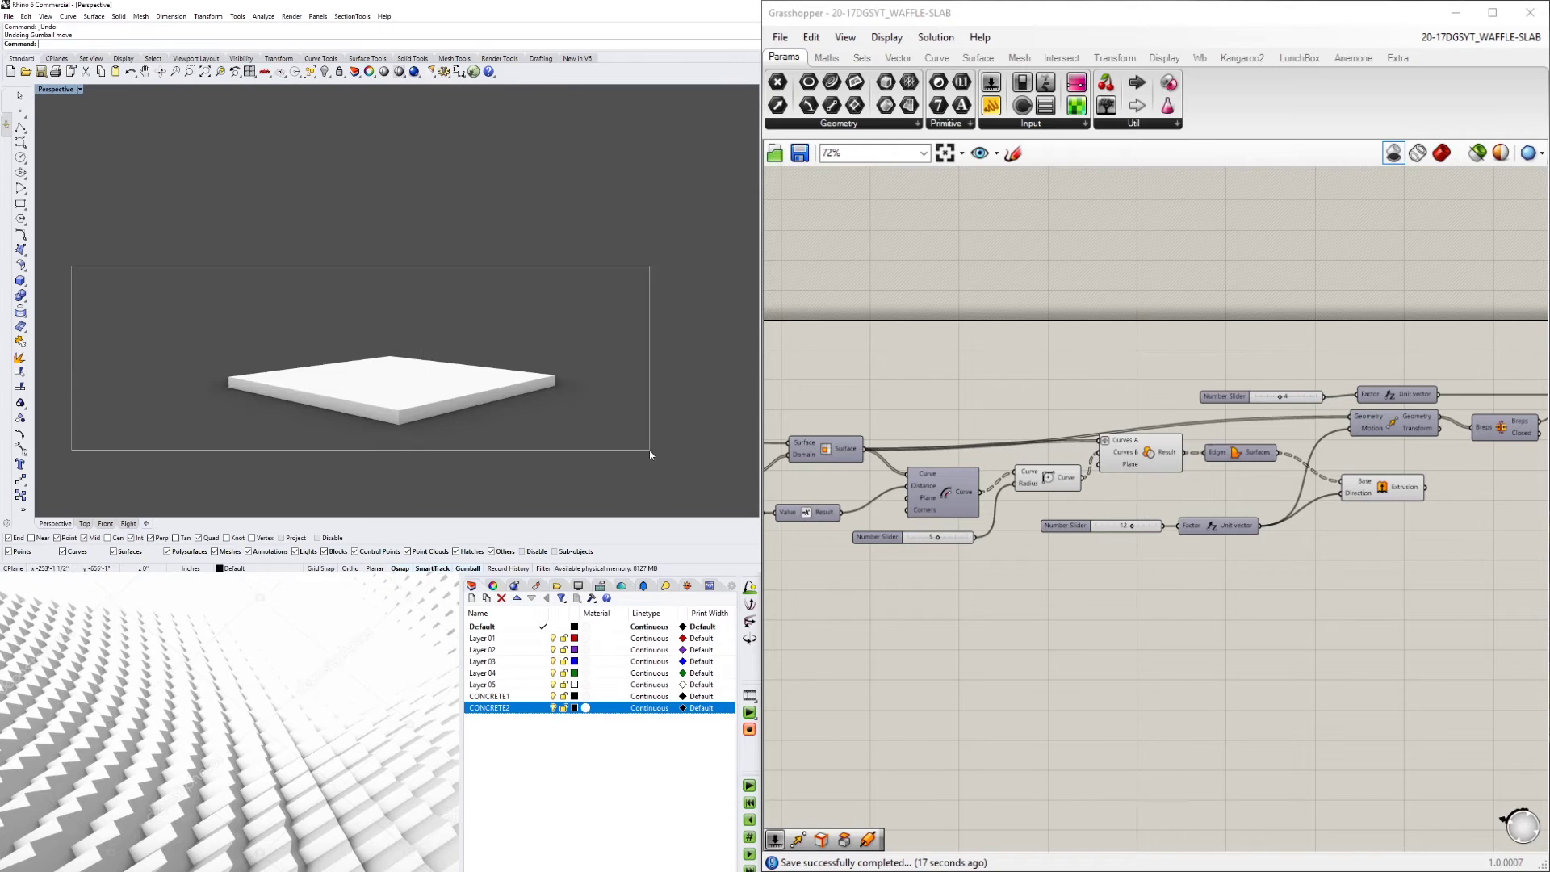
scroll(406, 339, up, 4)
right_drag(407, 339, 481, 315)
- Open the shared material settings of layers CONCRETE1 and CONCRETE2 and set the material type to Custom
shift+click(516, 708)
click(585, 707)
click(645, 213)
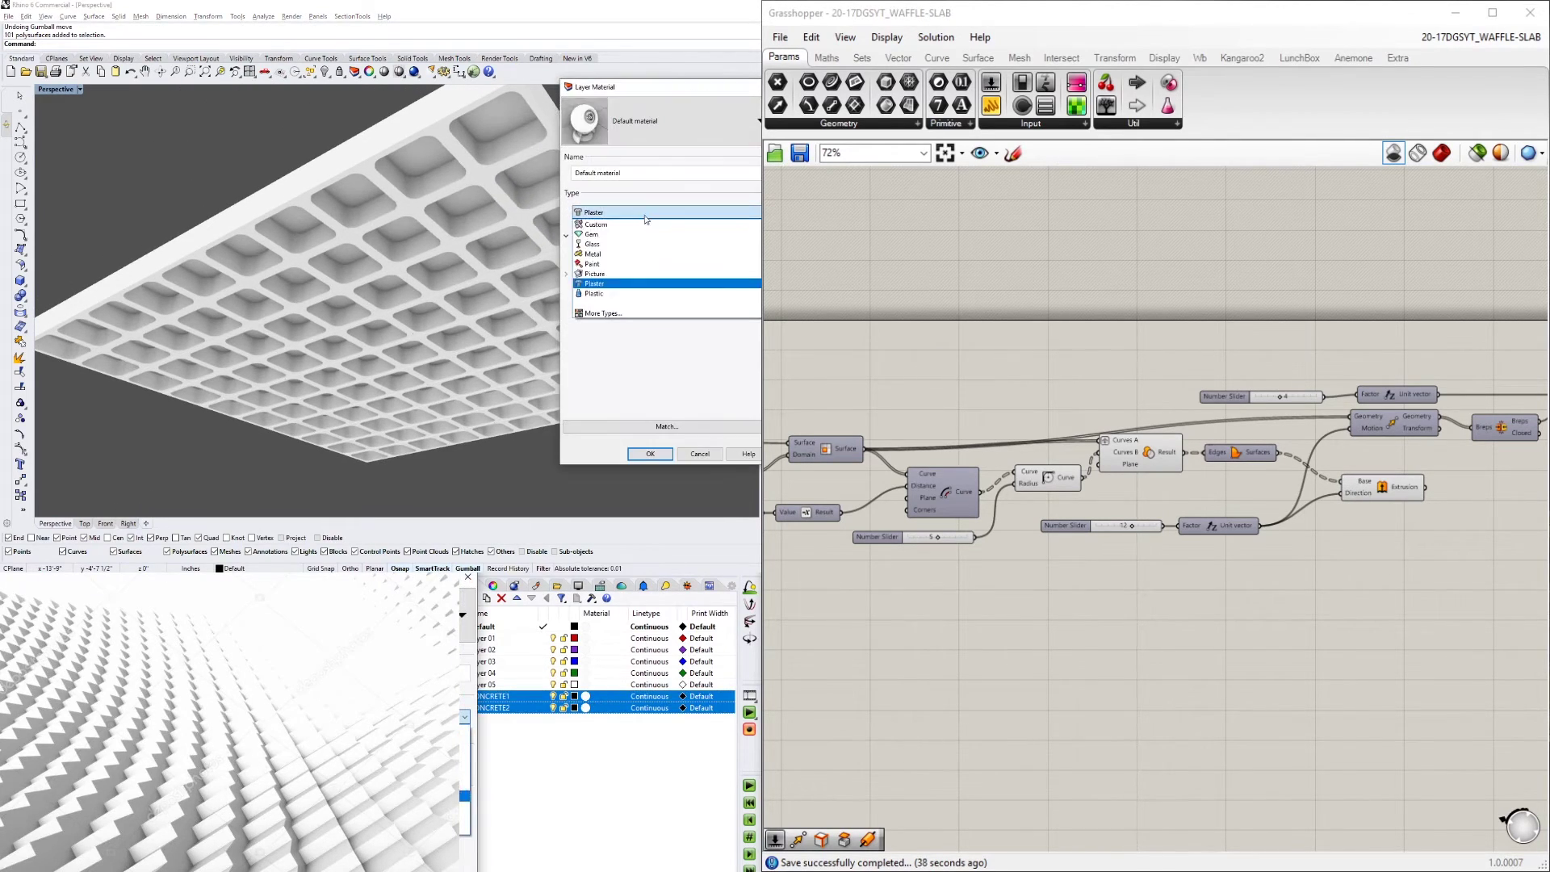
click(596, 225)
click(613, 213)
click(604, 313)
click(463, 184)
click(412, 185)
click(568, 398)
- Find the Concrete folder in the render content library by searching "conc" and apply a concrete material to both layers
click(646, 121)
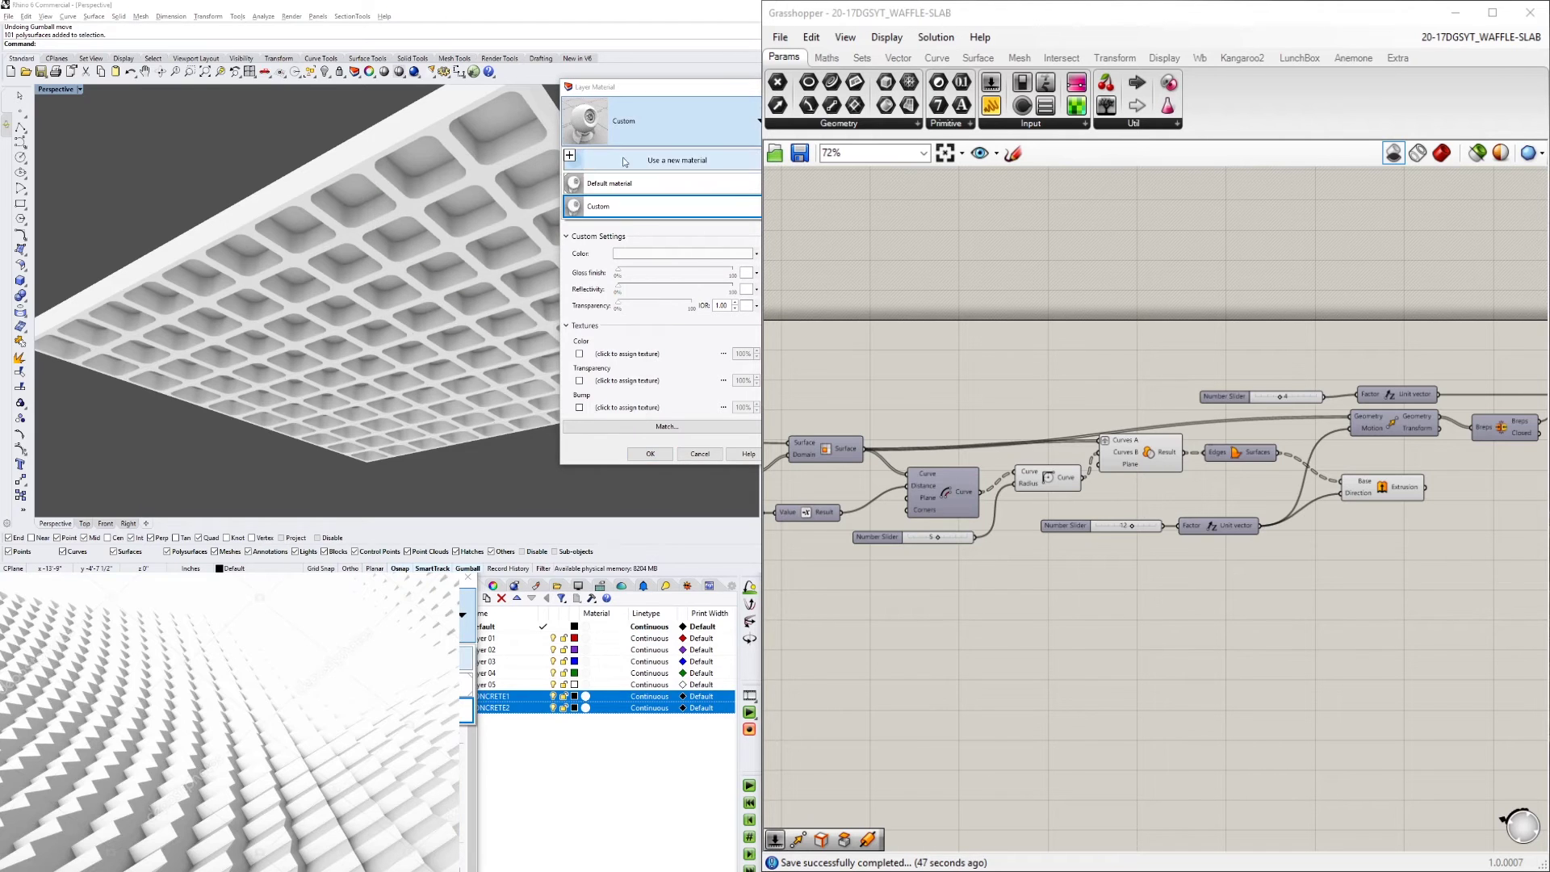
click(640, 157)
double_click(483, 222)
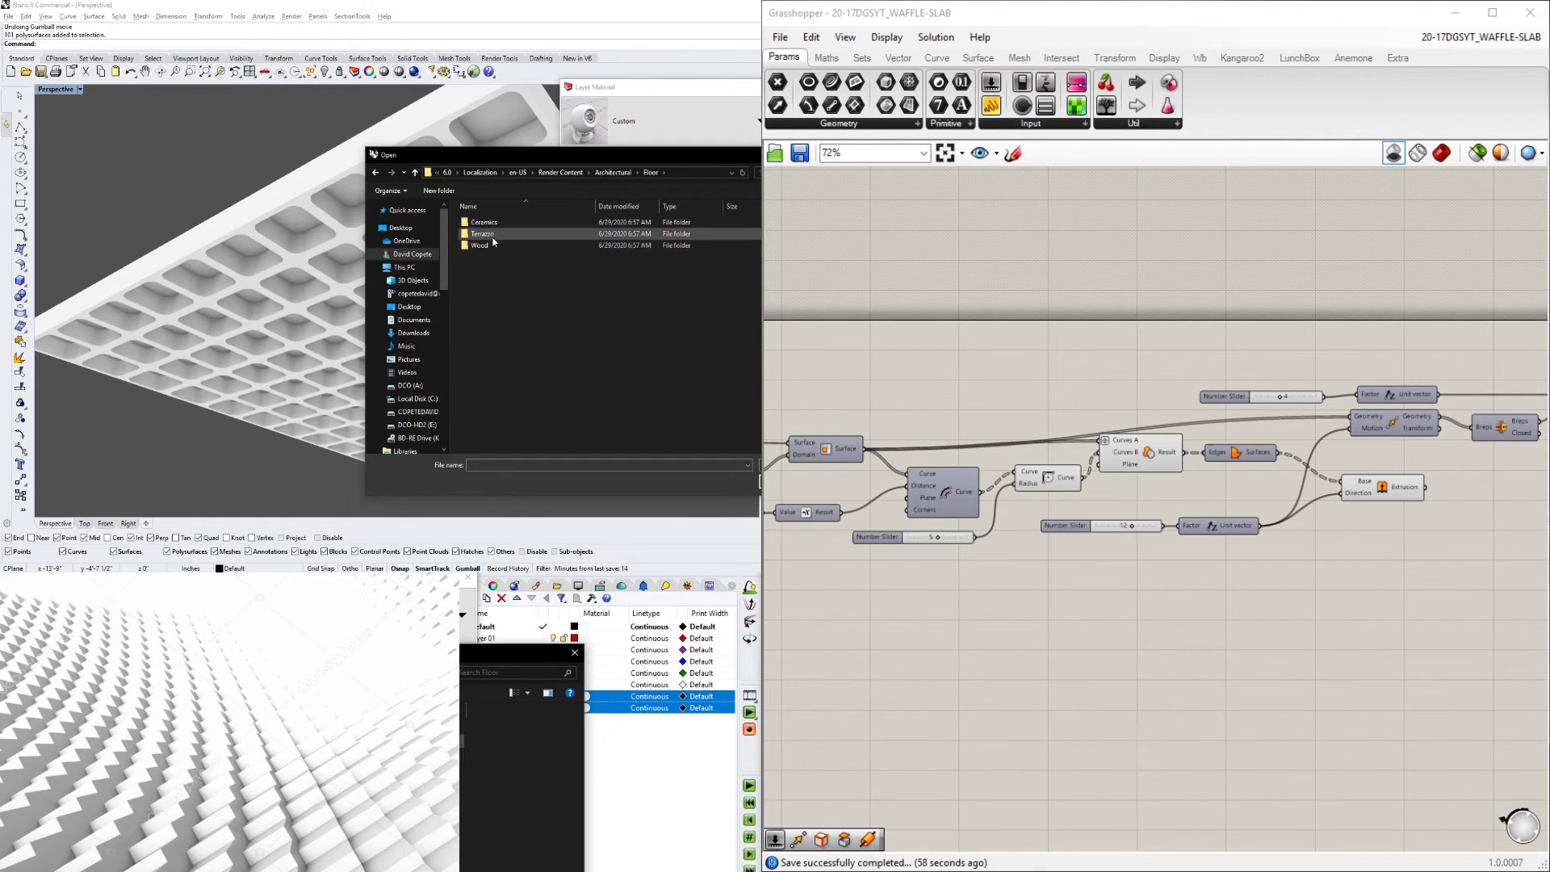
click(600, 171)
click(502, 672)
text(conc)
double_click(534, 225)
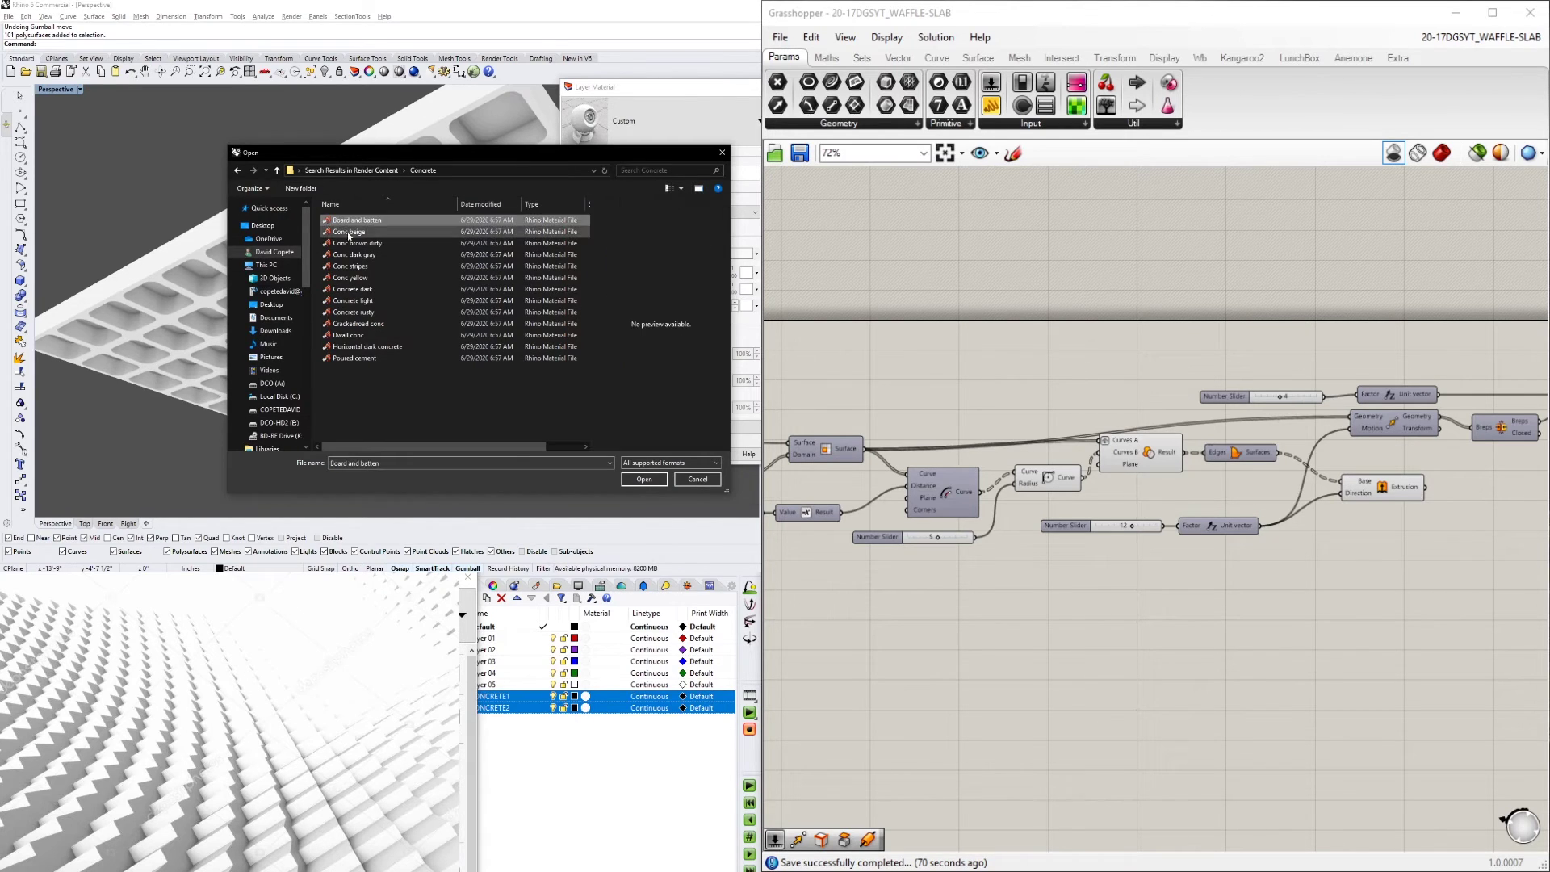
click(644, 479)
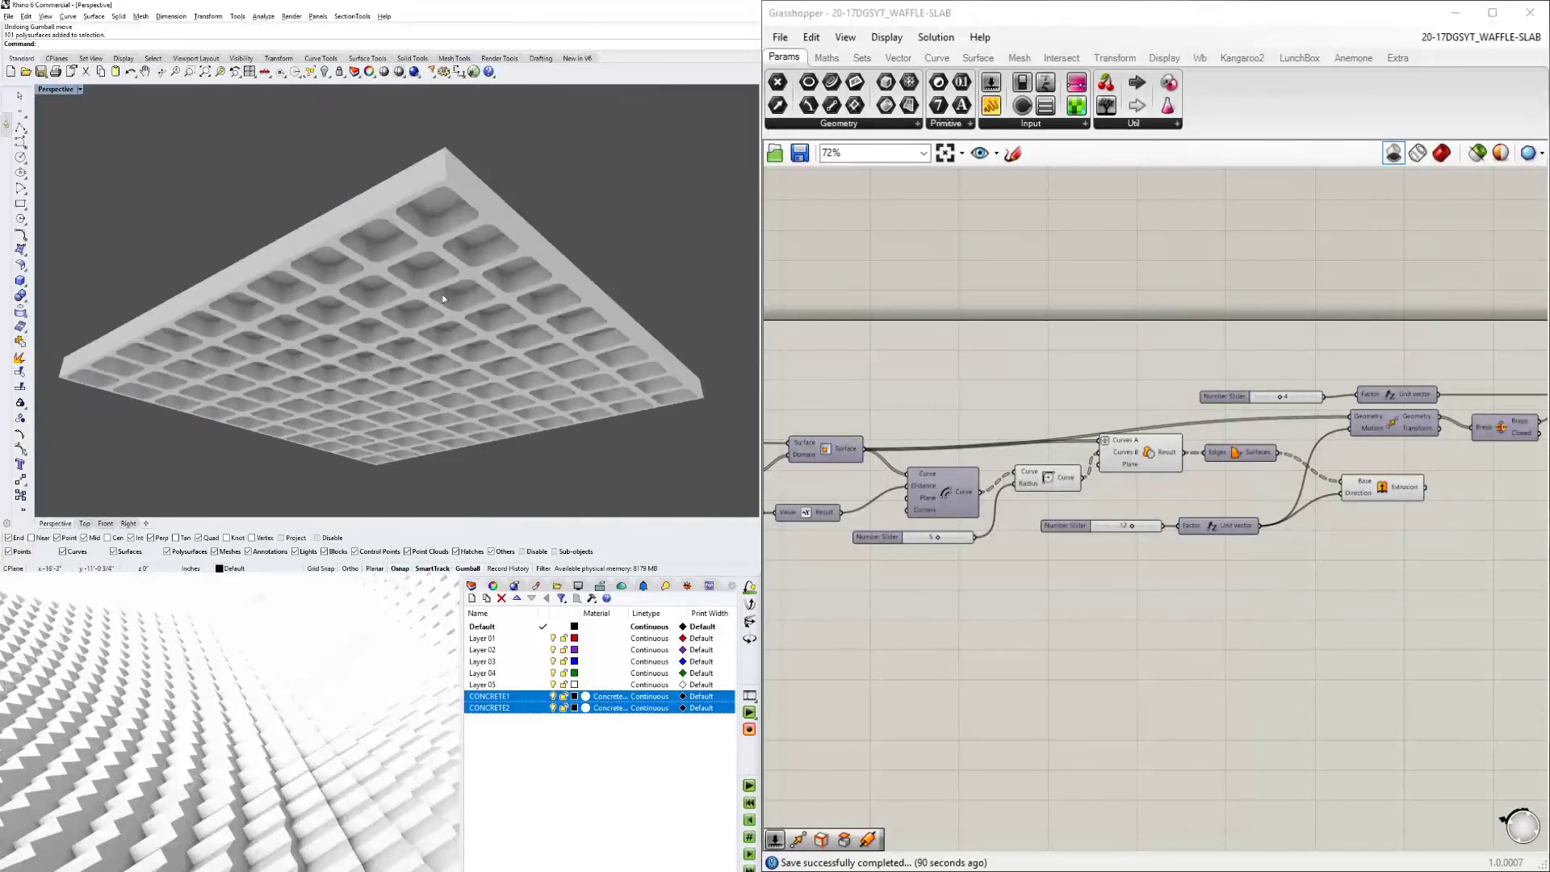
- Set the Perspective camera's lens length to 20 and frame the whole slab from below
right_drag(442, 298, 484, 266)
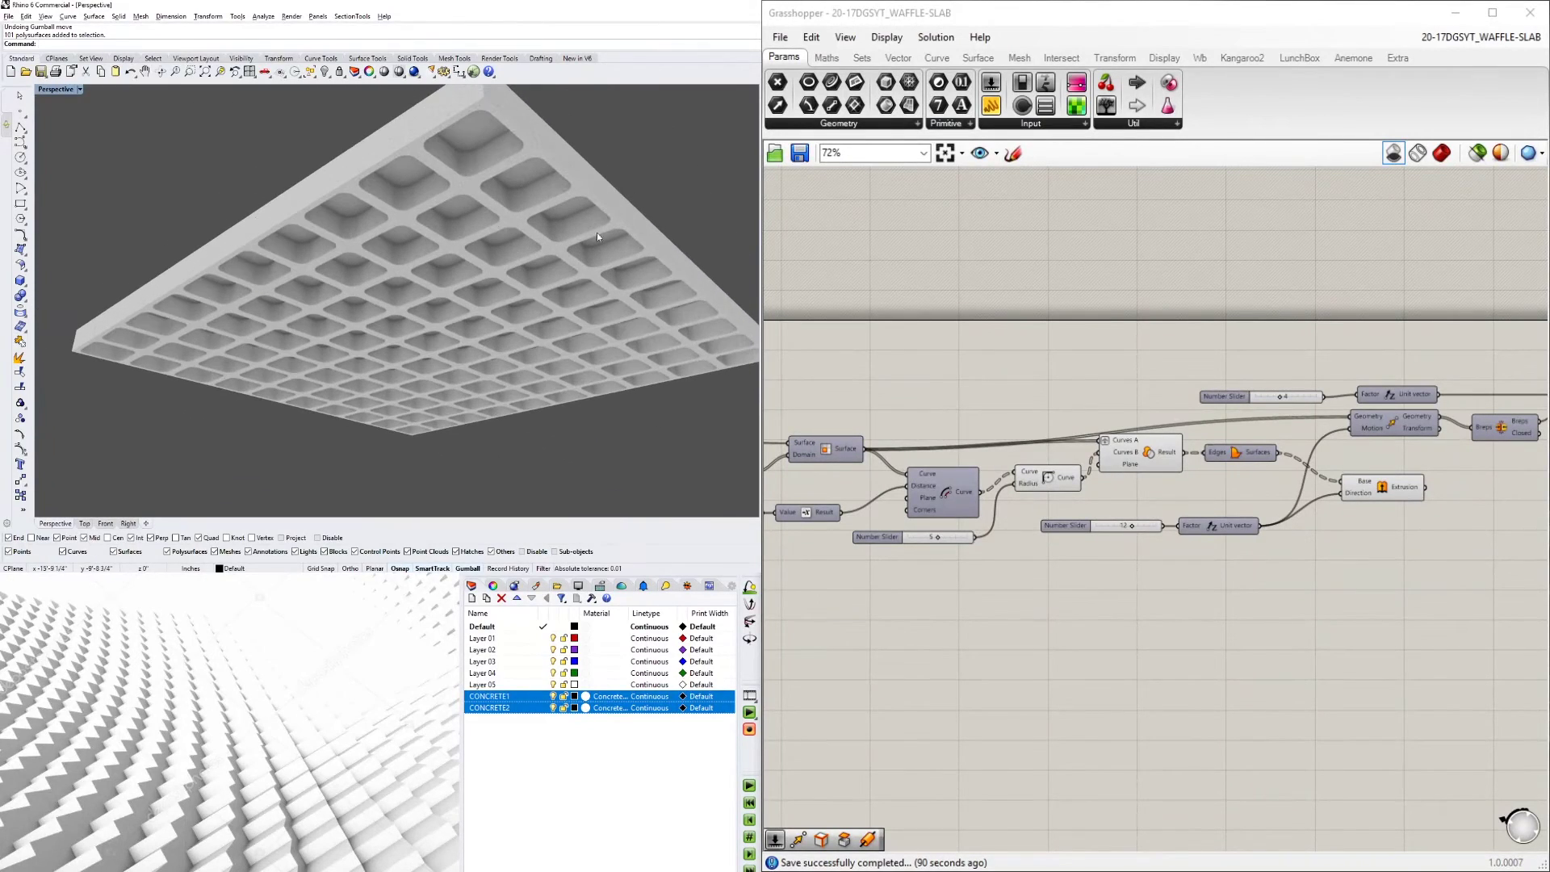
click(492, 586)
double_click(622, 703)
text(20)
key(Return)
shift+right_drag(469, 343, 495, 283)
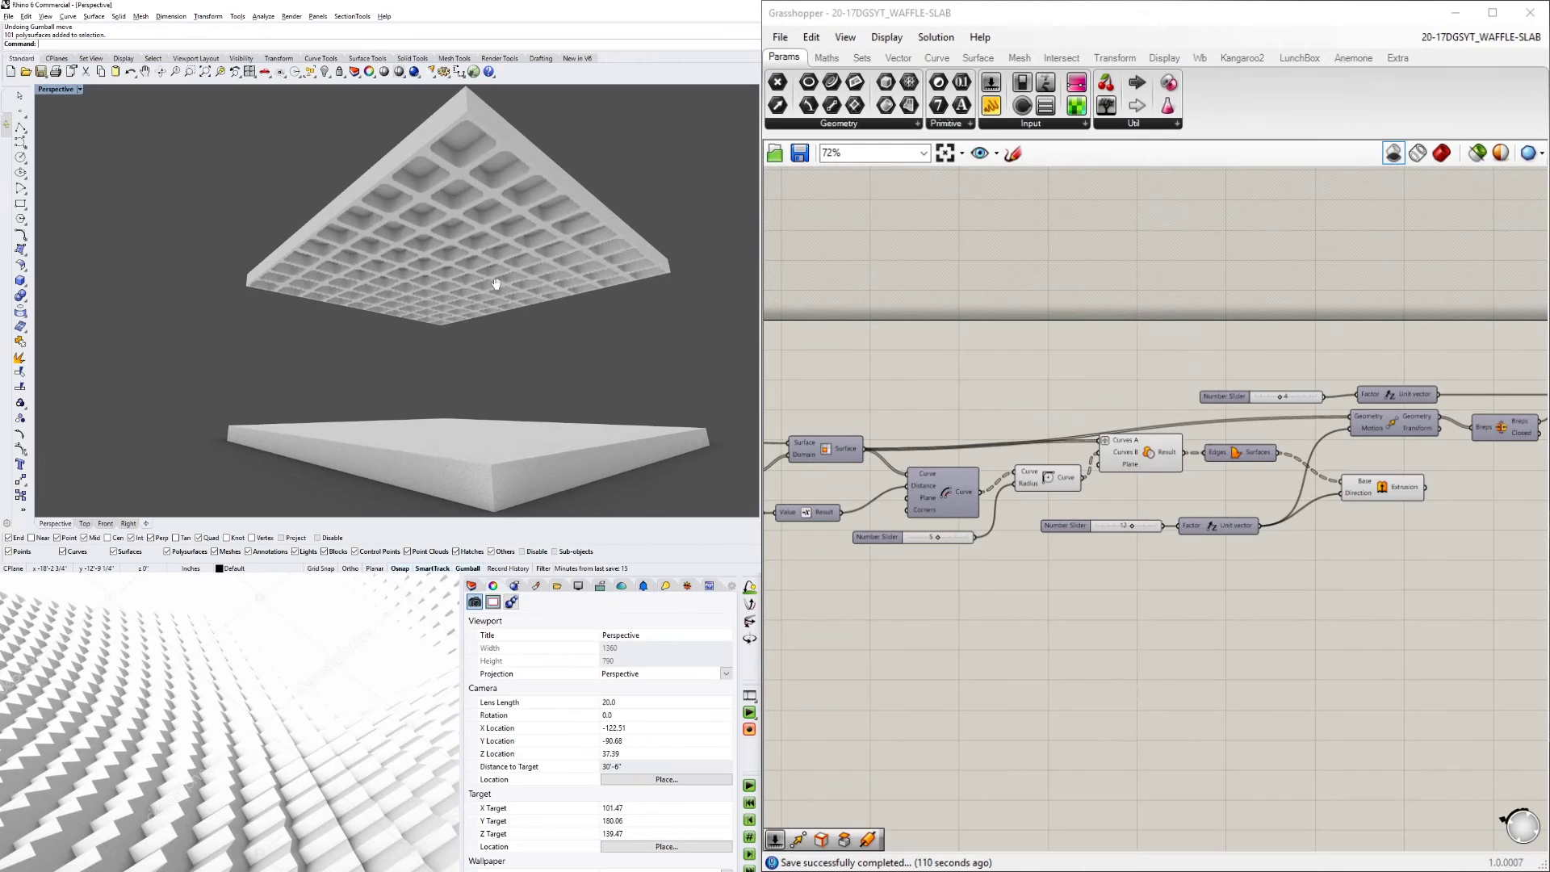
scroll(494, 328, down, 1)
- Capture the Perspective view at viewport resolution as the PNG file 01 in the project's THUMBNAIL folder
click(79, 88)
mouse_move(121, 402)
click(194, 415)
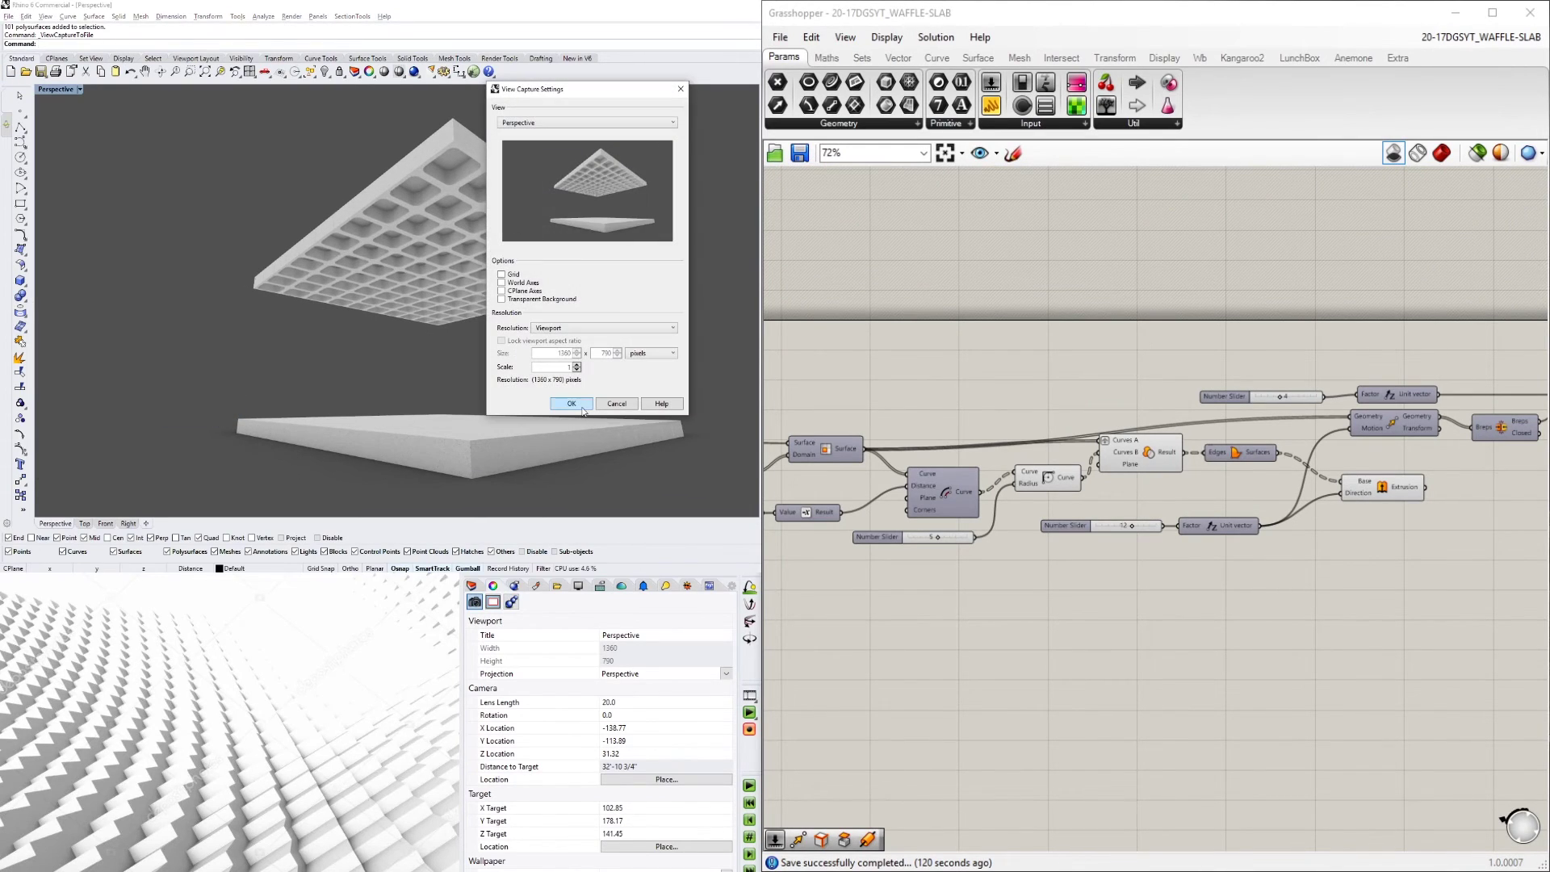
click(577, 405)
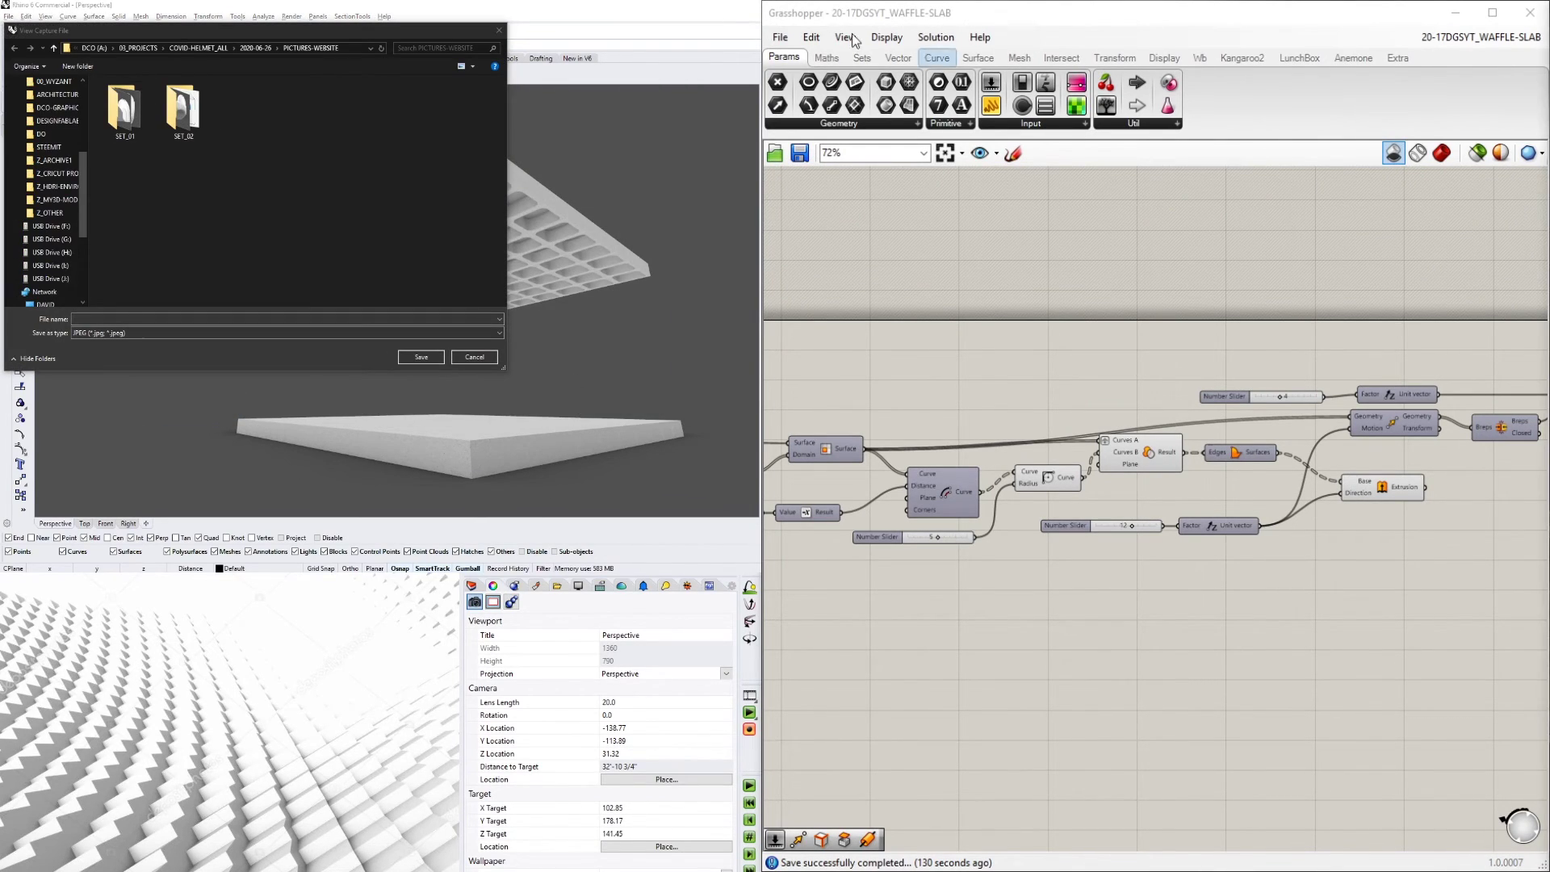
double_click(128, 156)
click(123, 333)
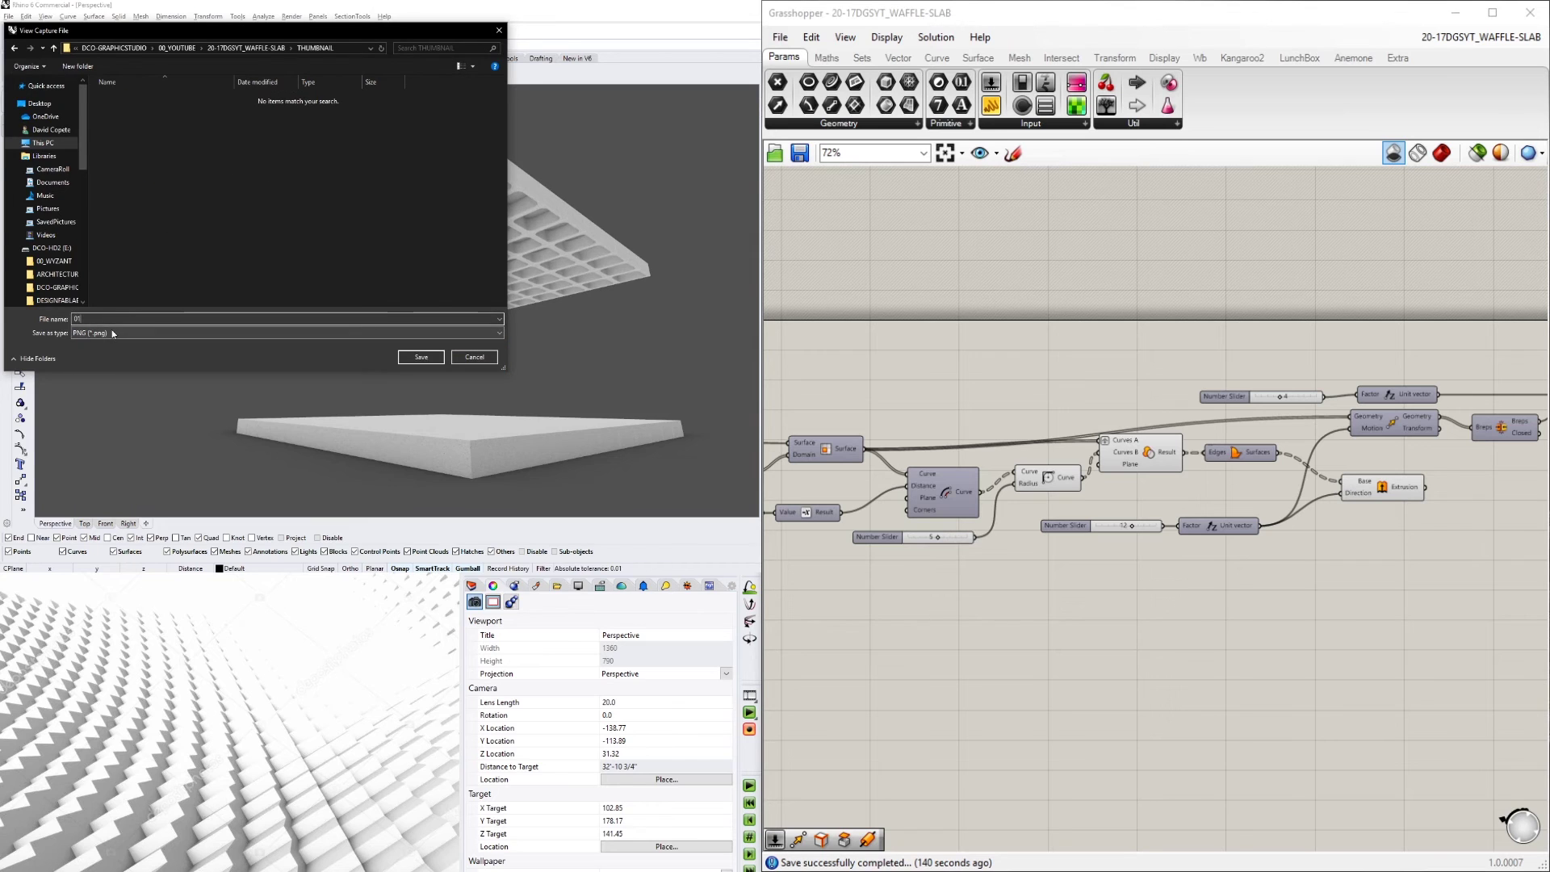
key(Return)
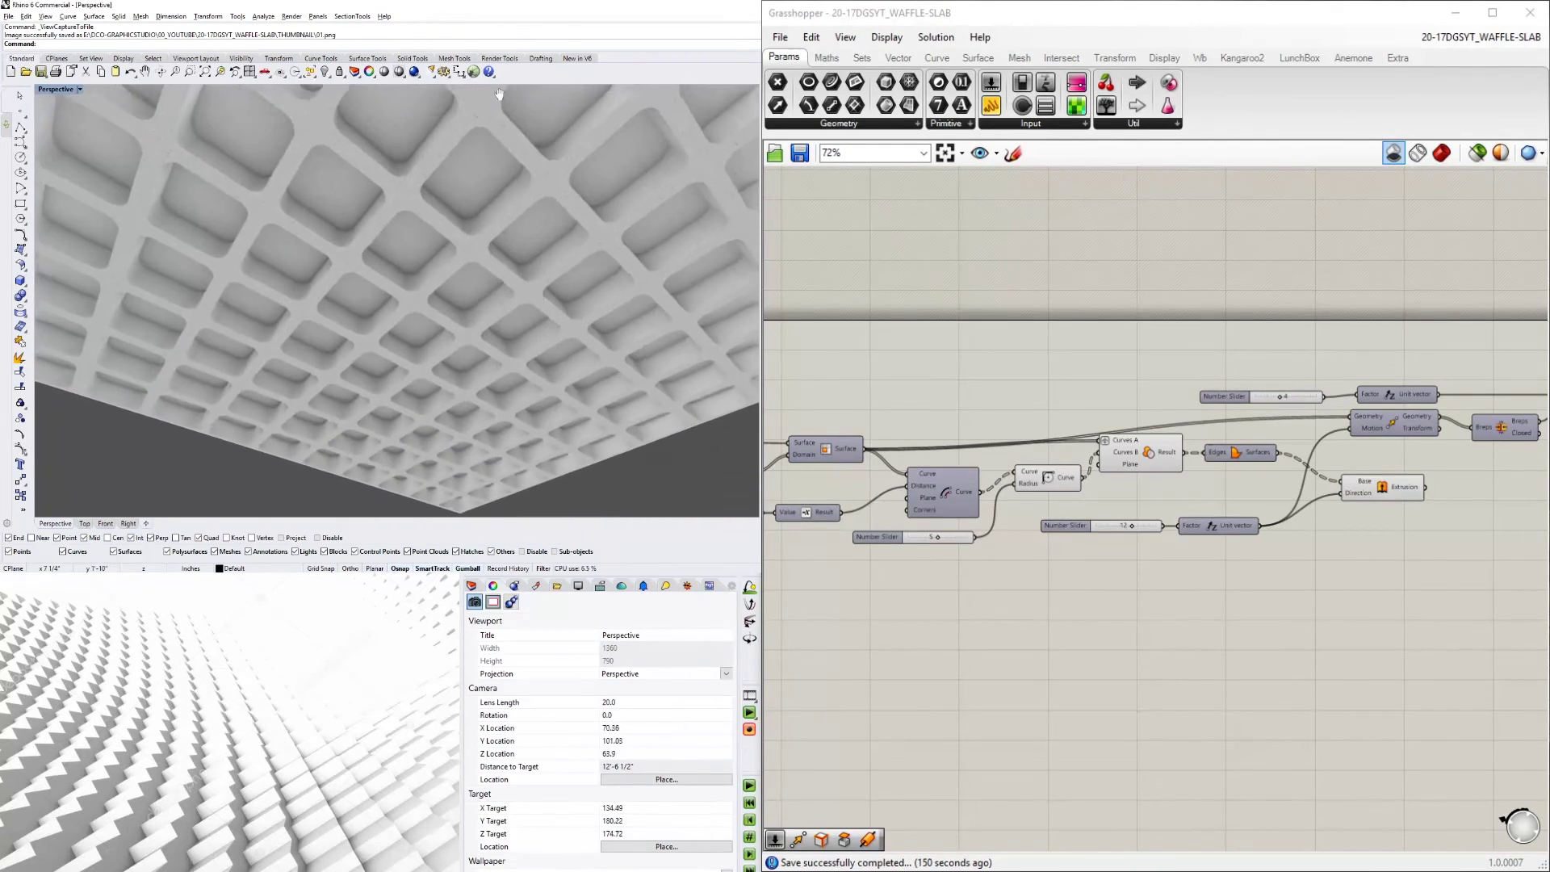
- Capture a close-up of the waffle's underside to an image file with a transparent background
click(58, 88)
click(185, 402)
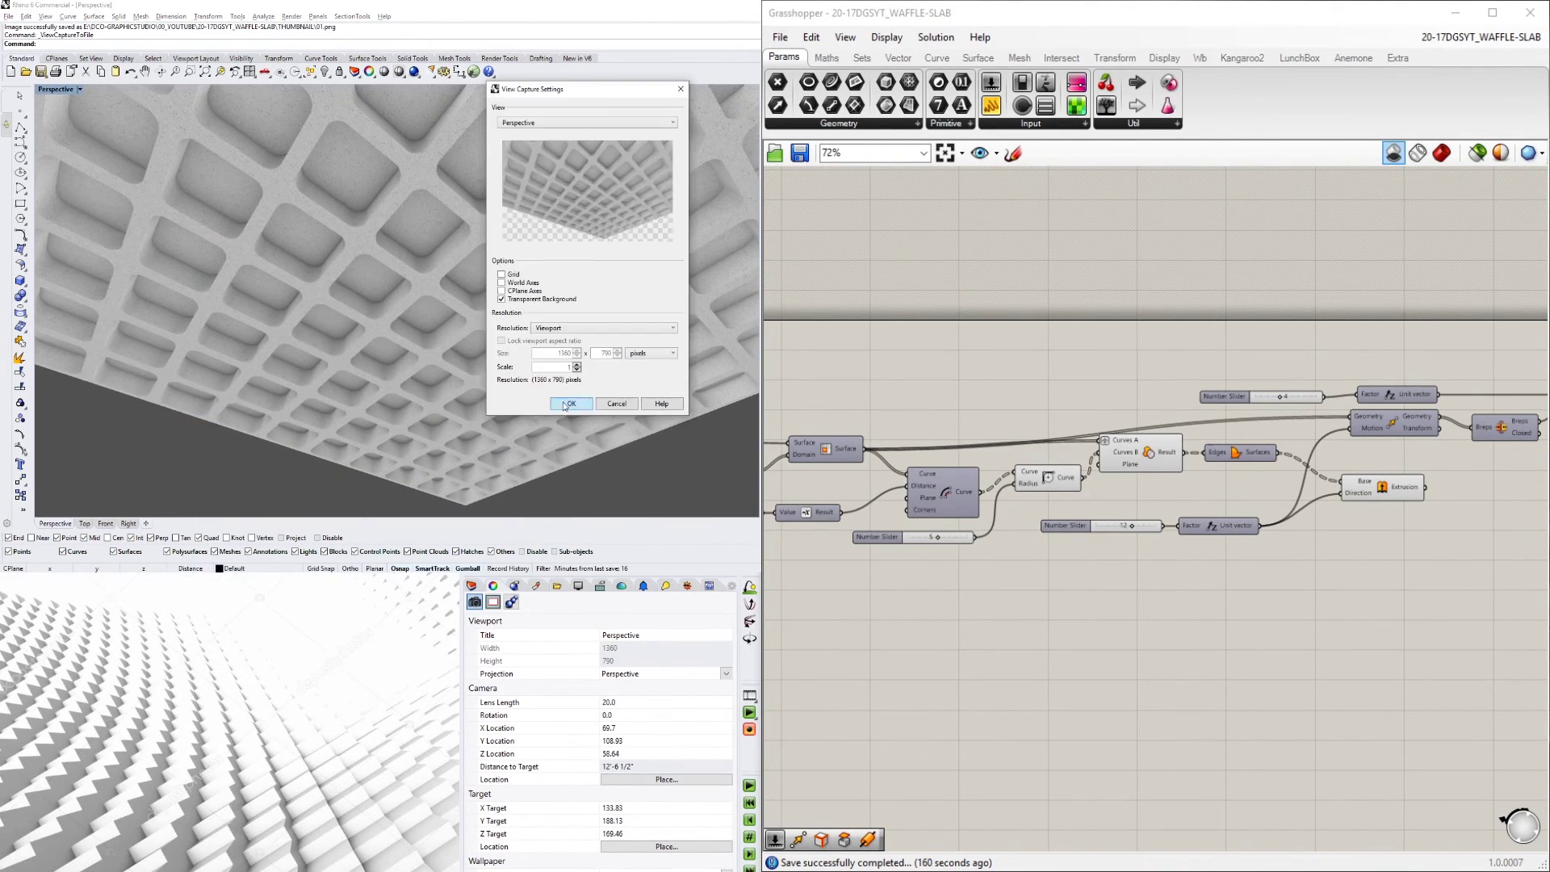
key(Return)
click(421, 357)
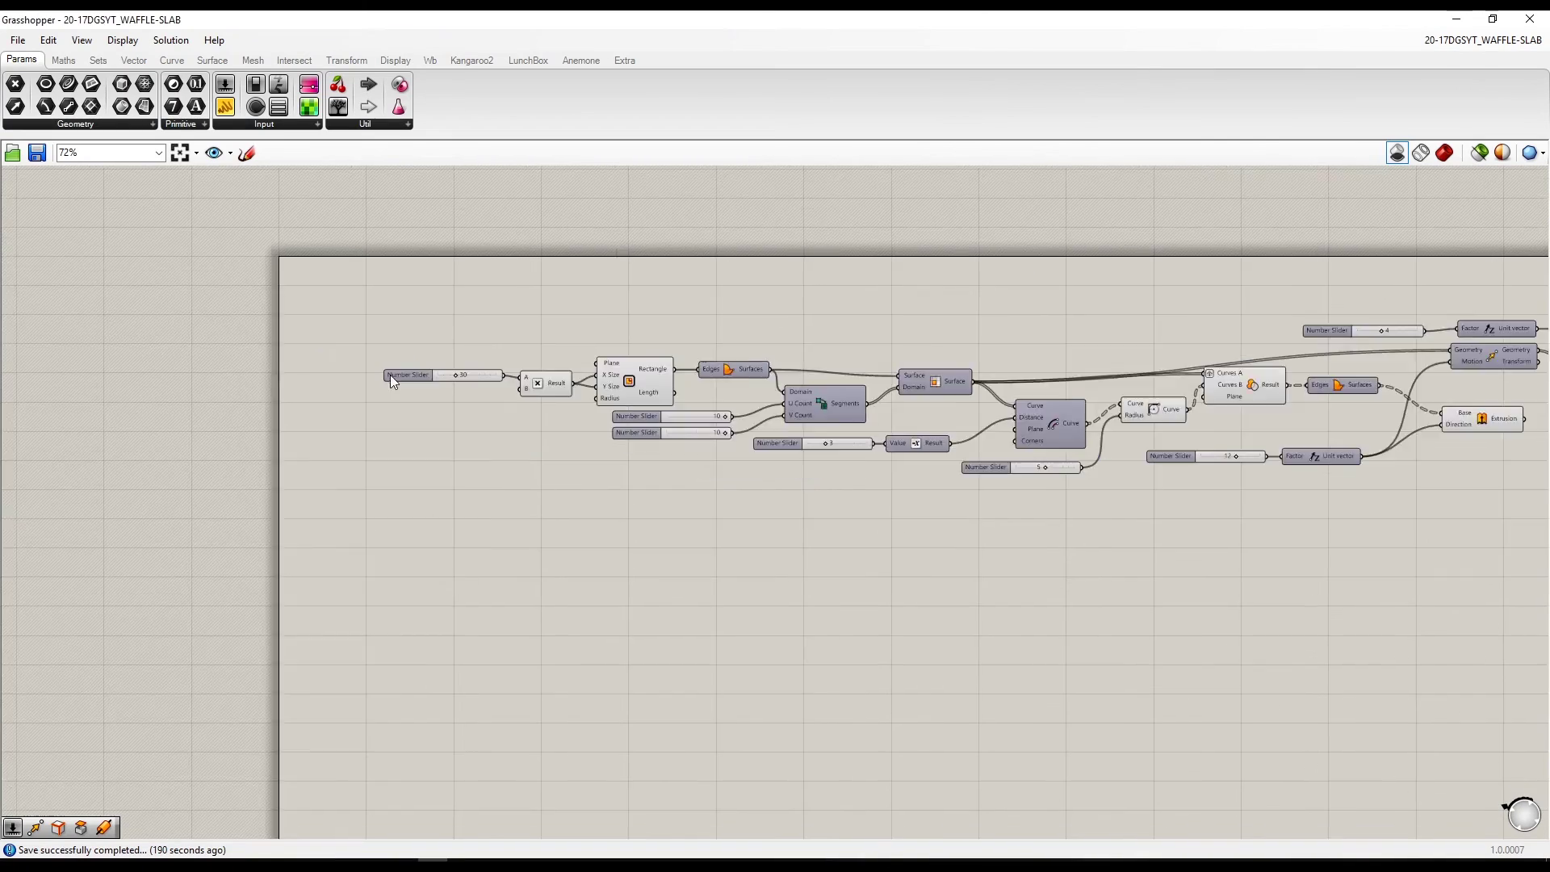
- Group the slider that drives the rectangle's dimensions and label the group FLOOR SIZE
scroll(390, 375, up, 3)
click(393, 357)
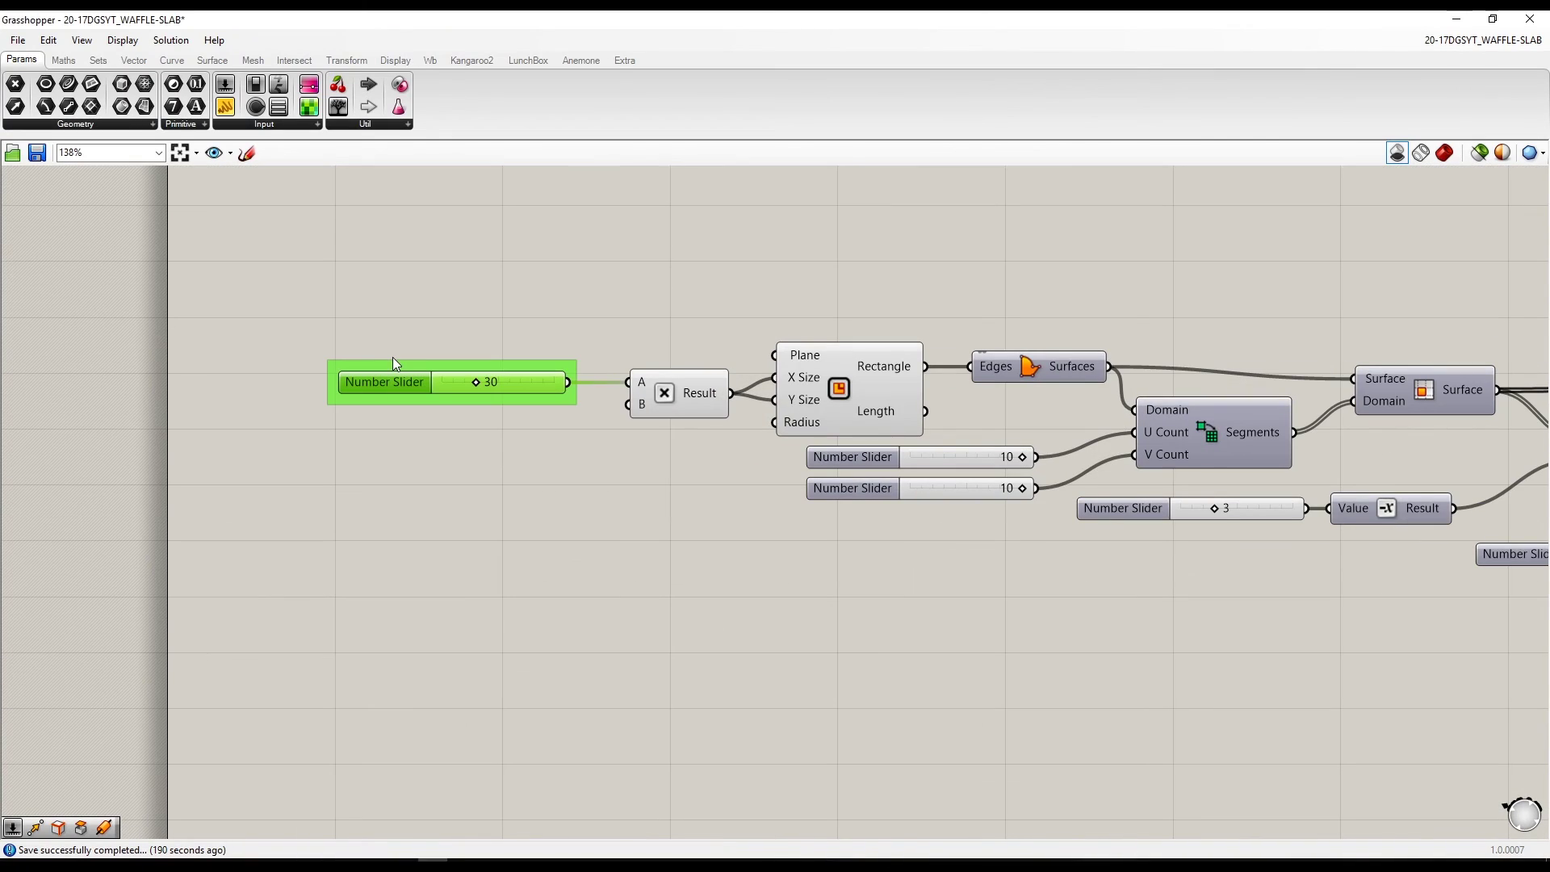
right_click(393, 357)
text(FLOOR SIZE)
- Group the U Count and V Count sliders and label the group SUBDIVISIONS
right_drag(907, 528, 628, 486)
drag(627, 486, 540, 470)
key(ctrl+g)
right_click(551, 467)
text(SU)
- Place the offset distance slider in its own group below the definition and label it OFFSET
right_drag(1090, 485, 733, 466)
drag(733, 466, 743, 468)
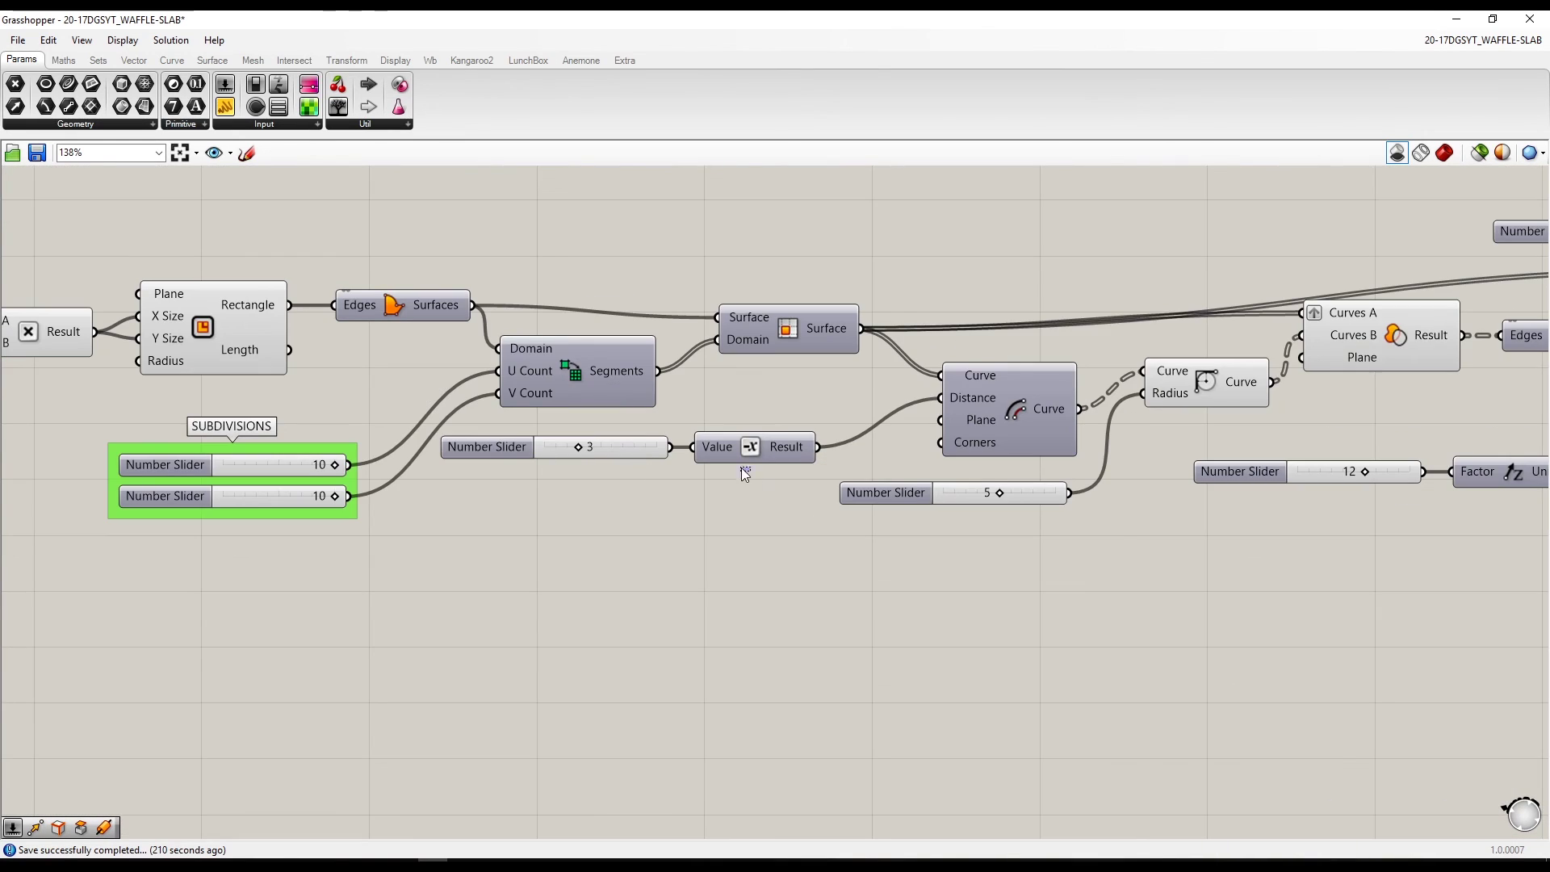
right_click(499, 568)
text(OFFSET)
key(Return)
- Move the fillet radius slider lower, group it, and label the group FILLET WAFFLE
drag(875, 492, 889, 552)
key(ctrl+g)
right_click(903, 537)
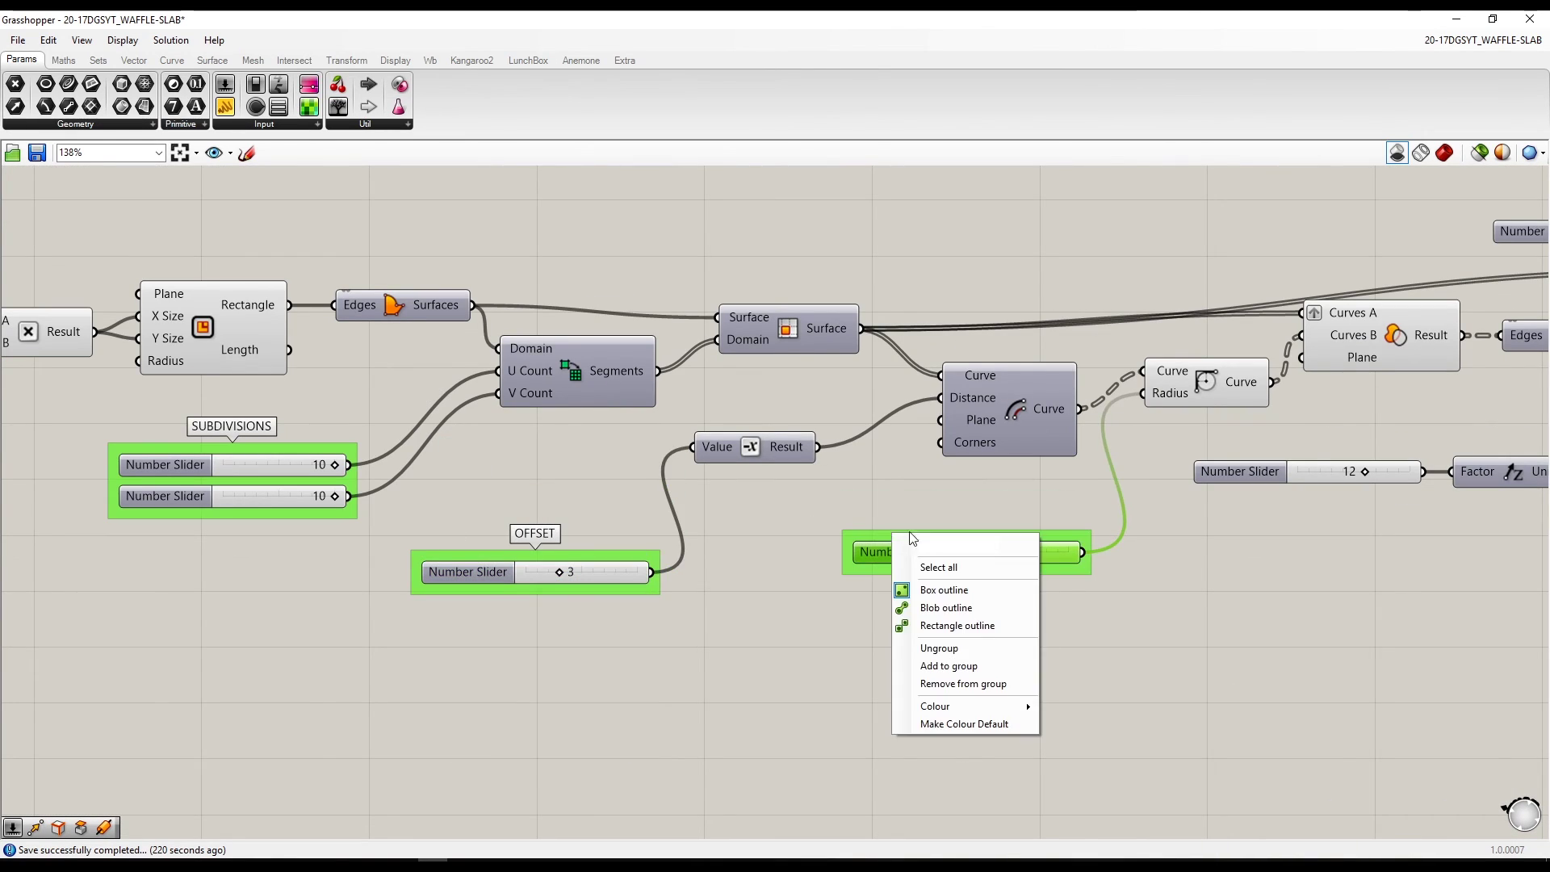
text(FILLET WAFFLE)
key(Return)
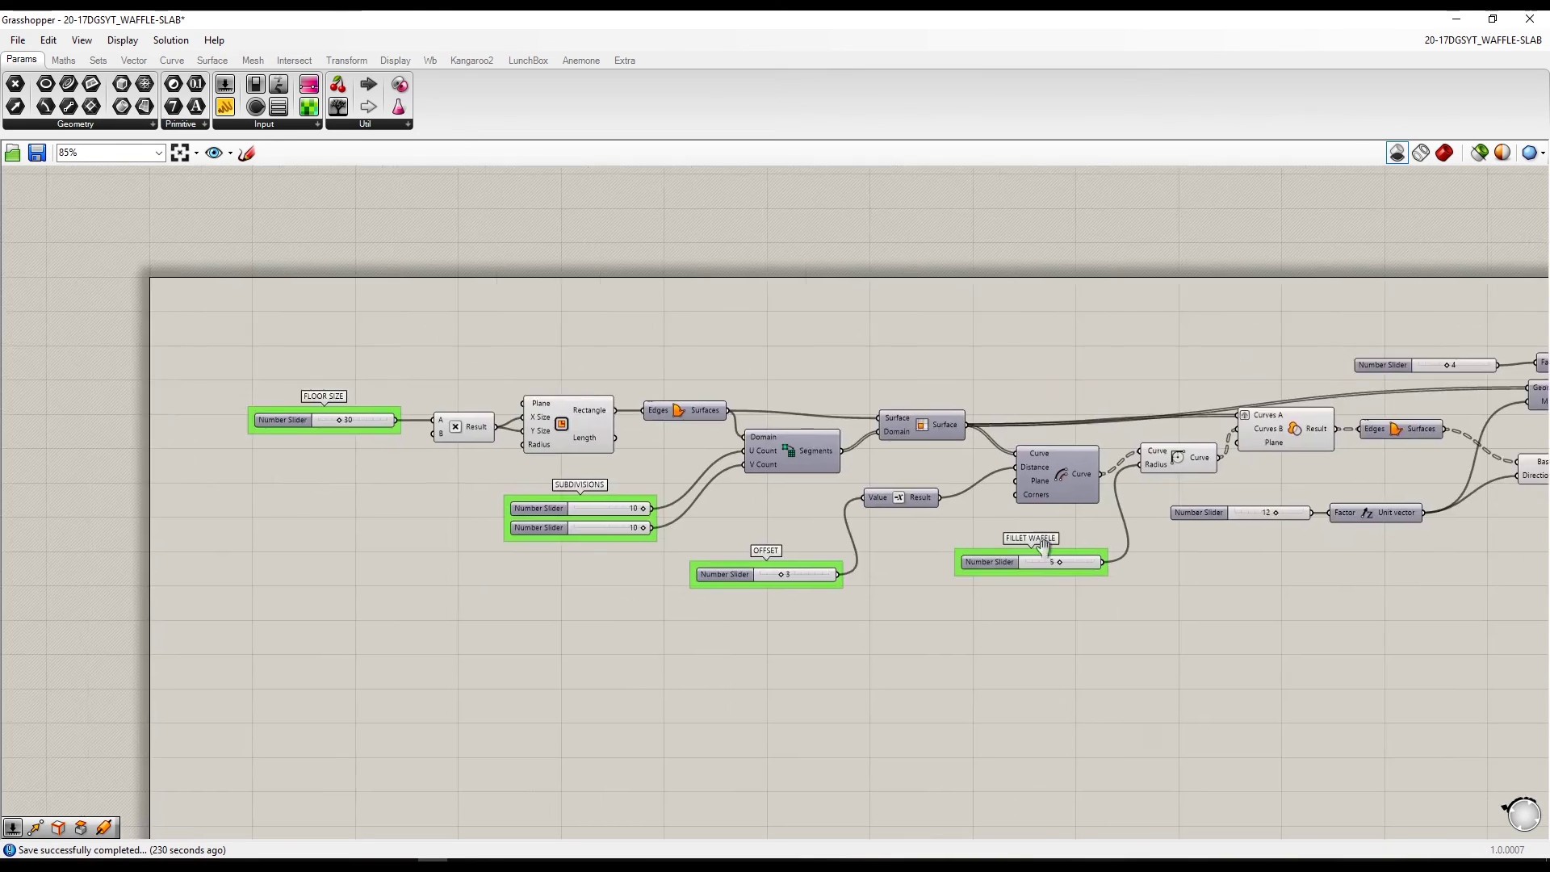
- Group the slider driving the rib extrusion height and label the group WAFFLE SLAB THICKNESS
right_drag(1229, 564, 622, 574)
click(654, 485)
key(ctrl+g)
right_click(666, 464)
text(WAFFLE)
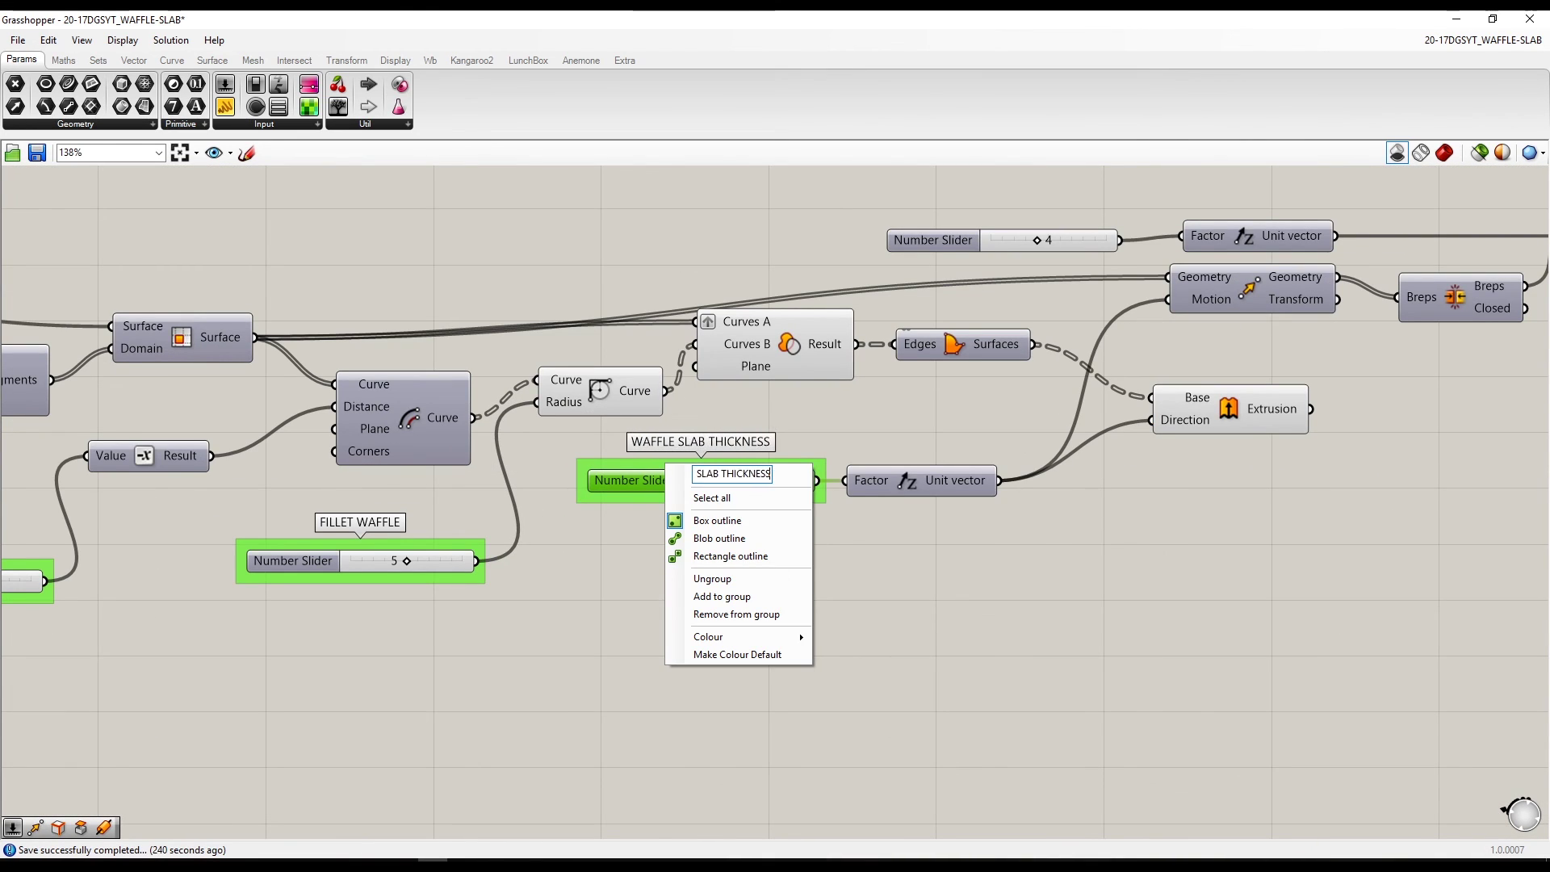
key(Return)
- Reposition the top slab extrusion slider, group it, and label the group FLOOR SLAB THICKNESS
right_drag(929, 202, 746, 327)
drag(768, 359, 693, 347)
key(ctrl+g)
right_click(700, 337)
text(FLOOR SLAB THICKNES)
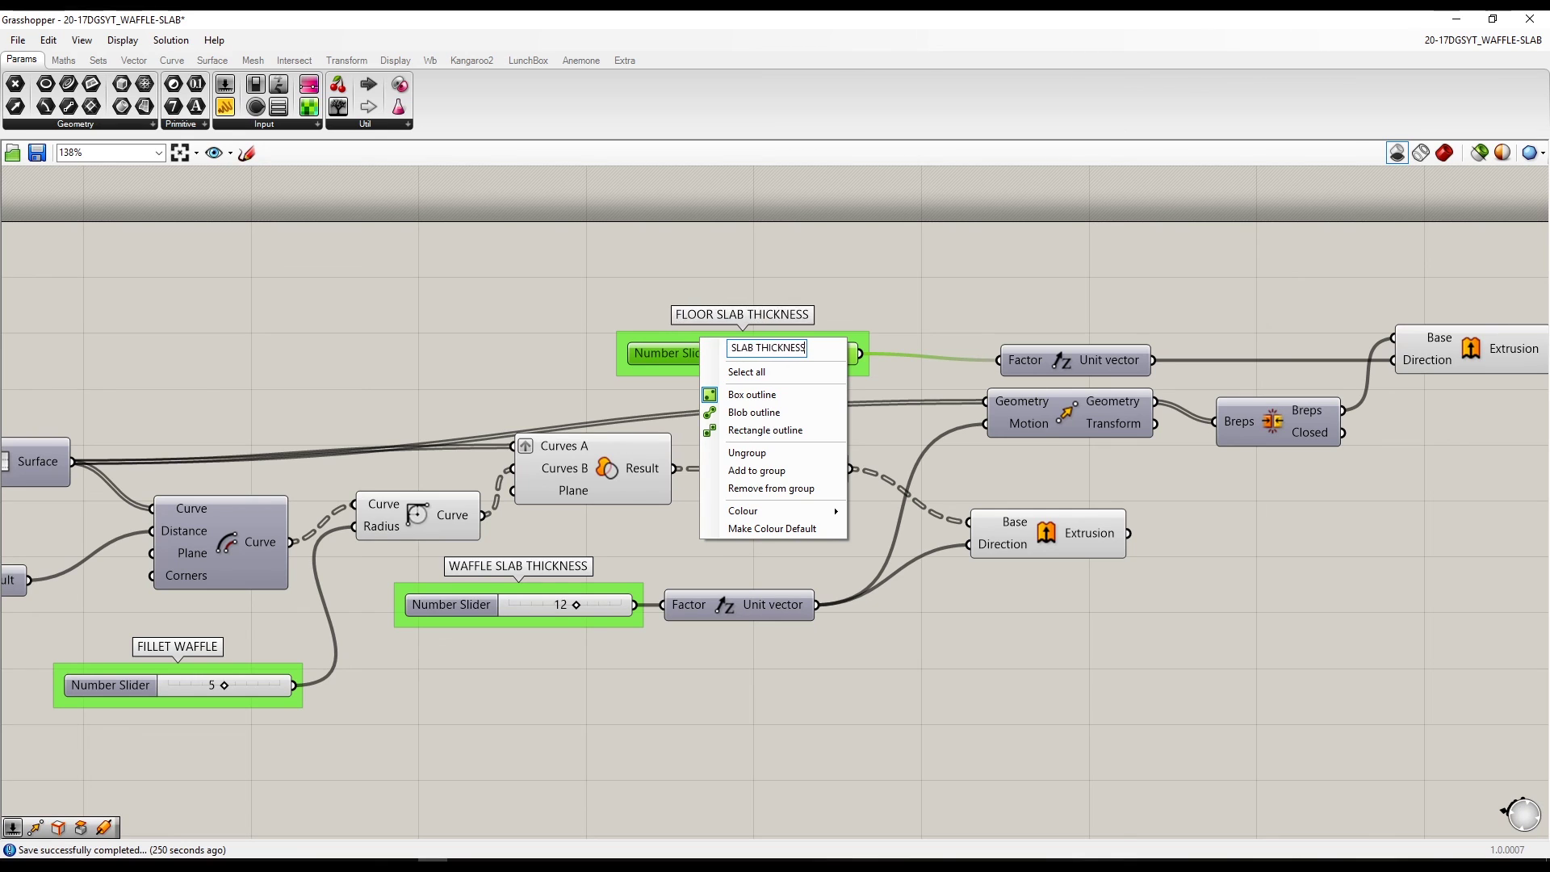
text(S)
key(Return)
- Look over the complete definition with its labelled slider groups
scroll(707, 539, down, 2)
scroll(721, 527, up, 2)
right_click(721, 525)
key(Escape)
scroll(1239, 401, down, 5)
drag(50, 344, 1283, 643)
right_drag(284, 424, 571, 380)
drag(571, 380, 527, 355)
scroll(530, 361, up, 1)
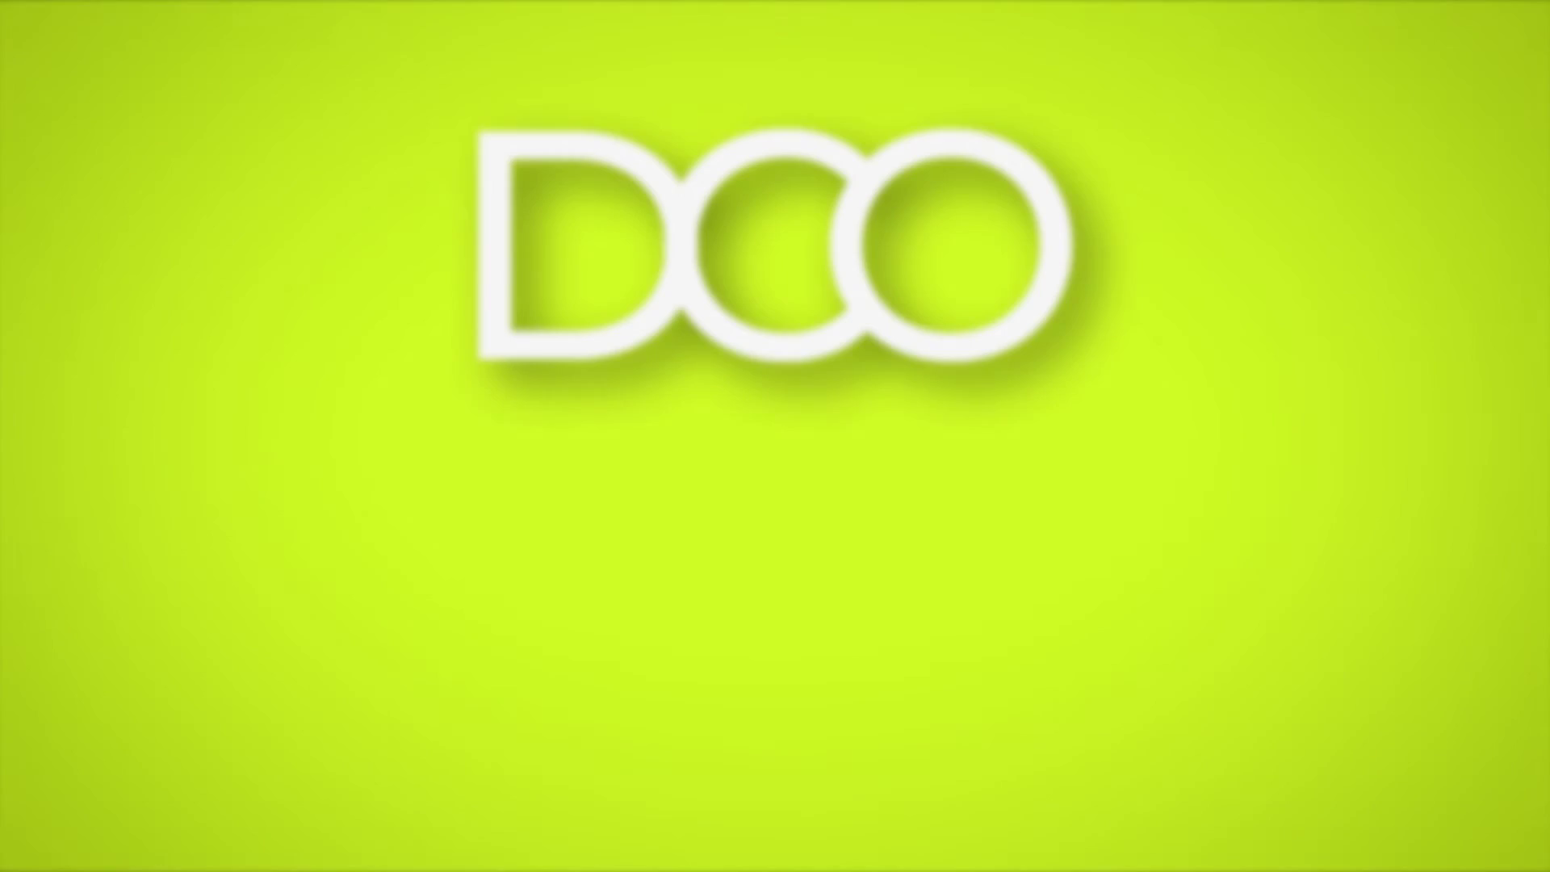